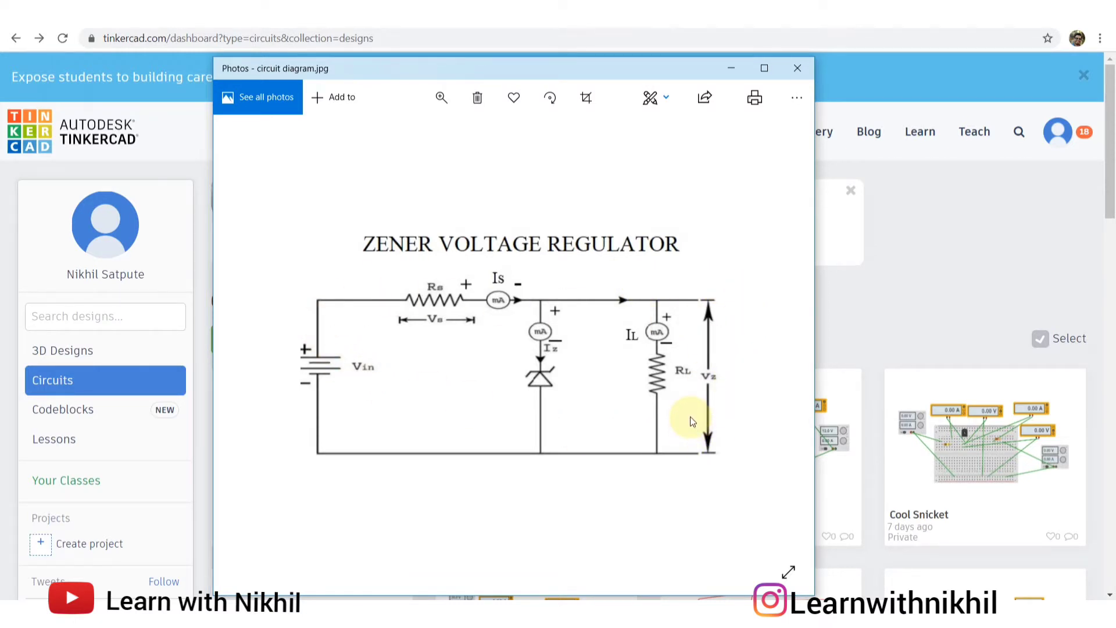
Step: Create a new circuit and name it ZENER VOLTAGE REGULATOR
{"action": "left_click", "coordinate": [878, 325]}
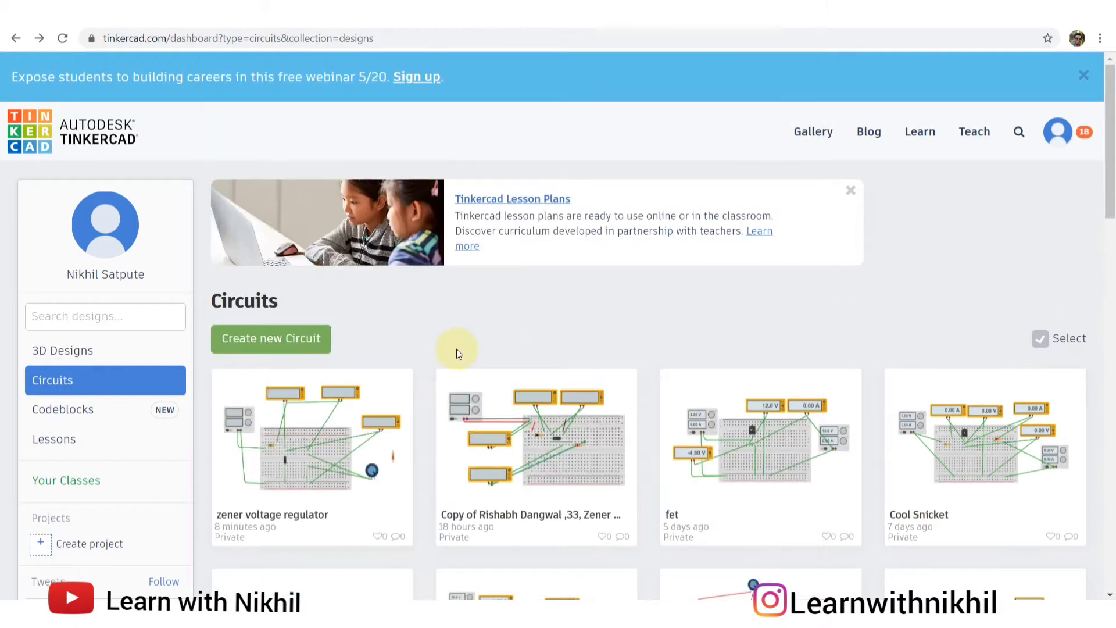
{"action": "left_click", "coordinate": [282, 338]}
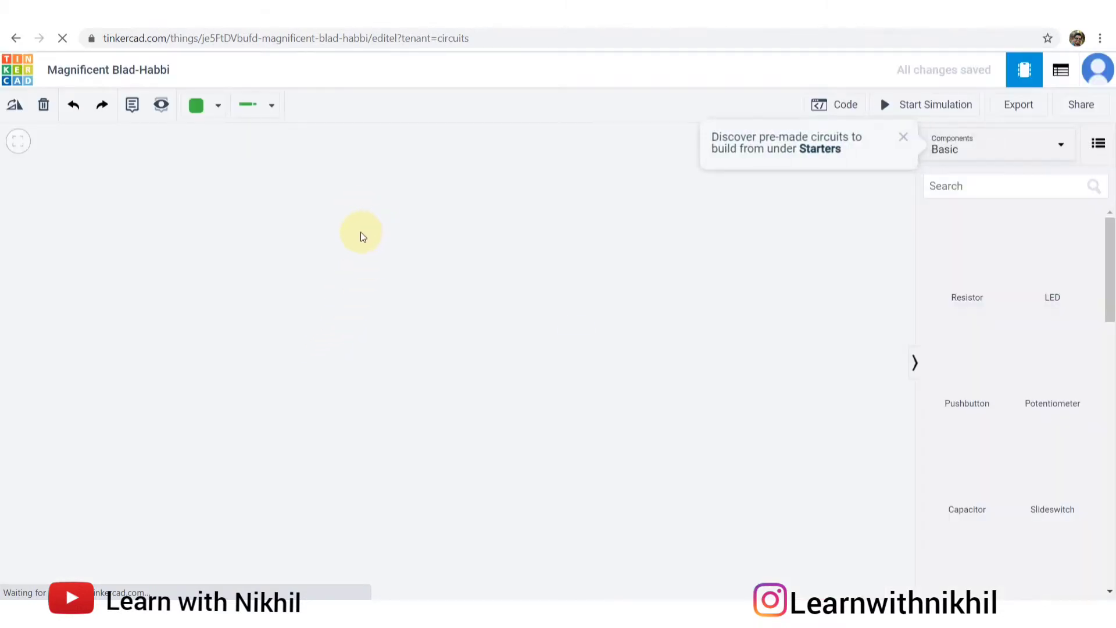
{"action": "left_click", "coordinate": [134, 70]}
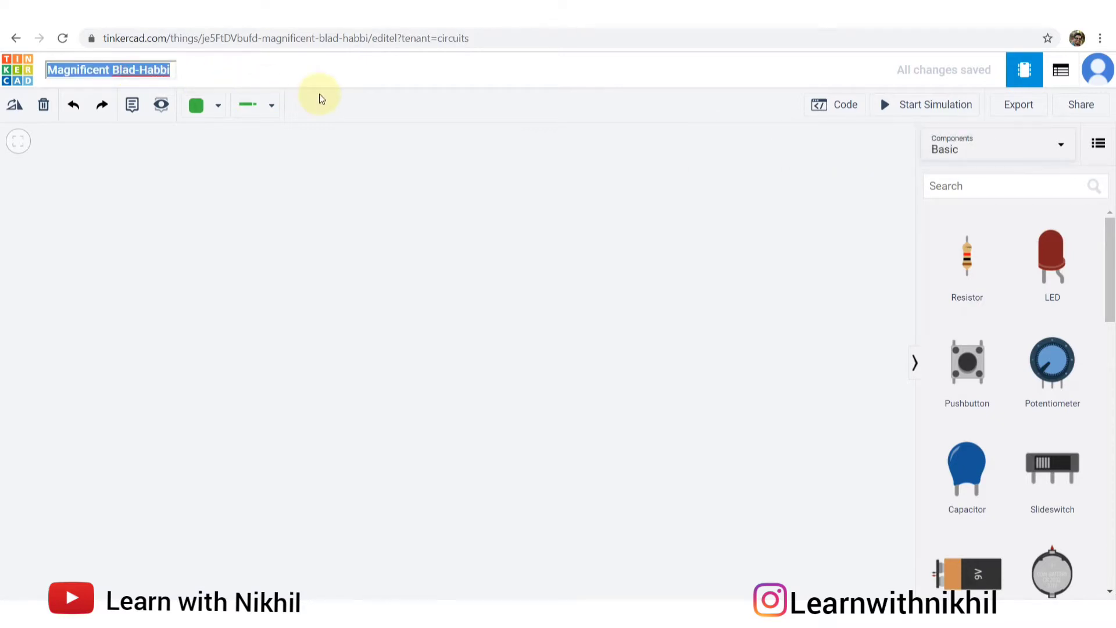
{"action": "type", "text": "zENER"}
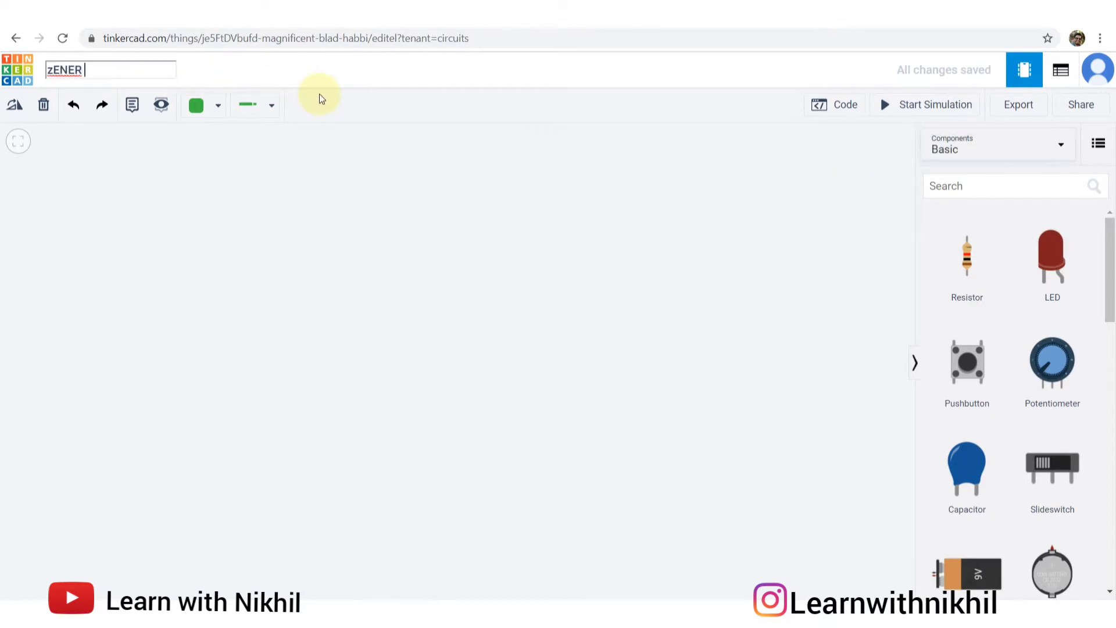
{"action": "key", "text": "BackSpace"}
{"action": "key", "text": "BackSpace"}
{"action": "key", "text": "BackSpace"}
{"action": "key", "text": "BackSpace"}
{"action": "key", "text": "BackSpace"}
{"action": "key", "text": "BackSpace"}
{"action": "type", "text": "ZENER VOLTAGE "}
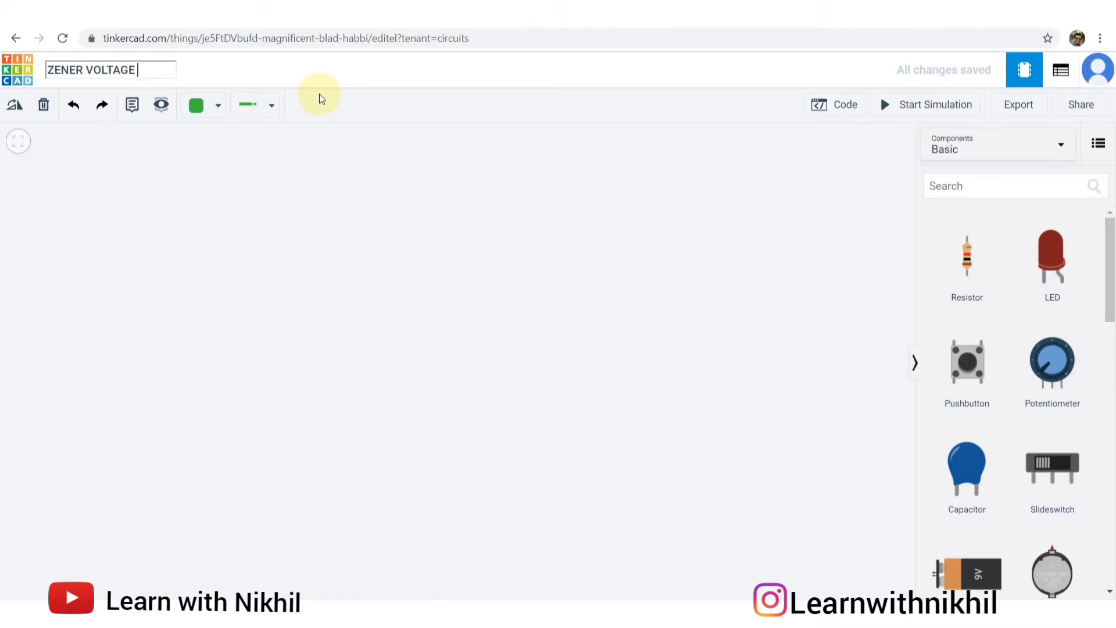
{"action": "type", "text": "REGULATOR"}
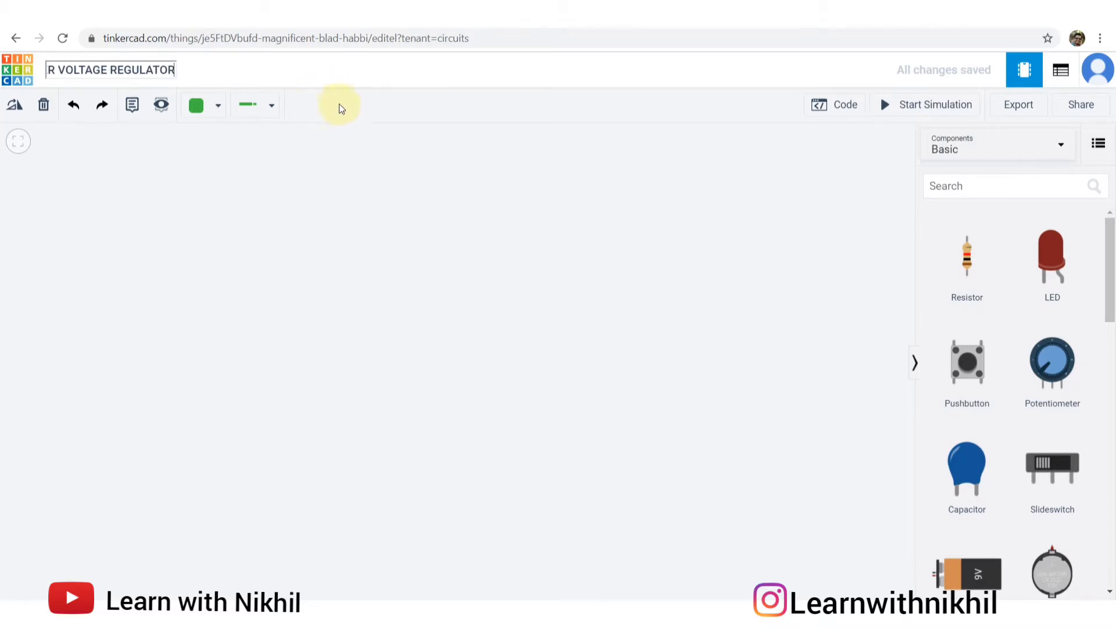
{"action": "left_click", "coordinate": [404, 176]}
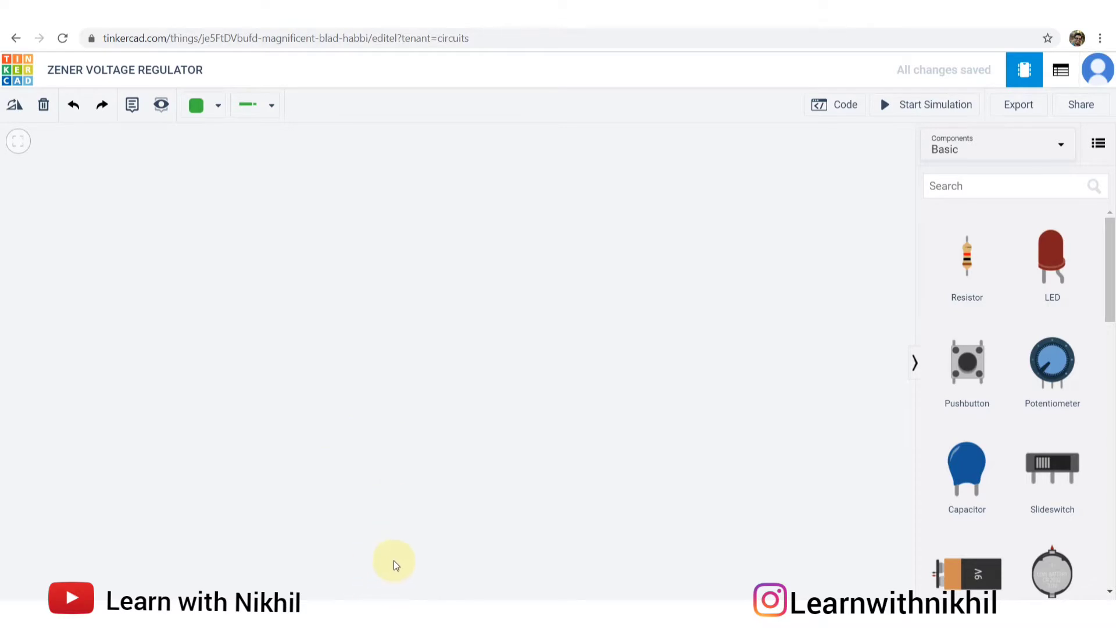
Step: Review the Zener regulator circuit diagram and the line and load regulation table in the spreadsheet, and return to the circuit editor
{"action": "left_click", "coordinate": [433, 614]}
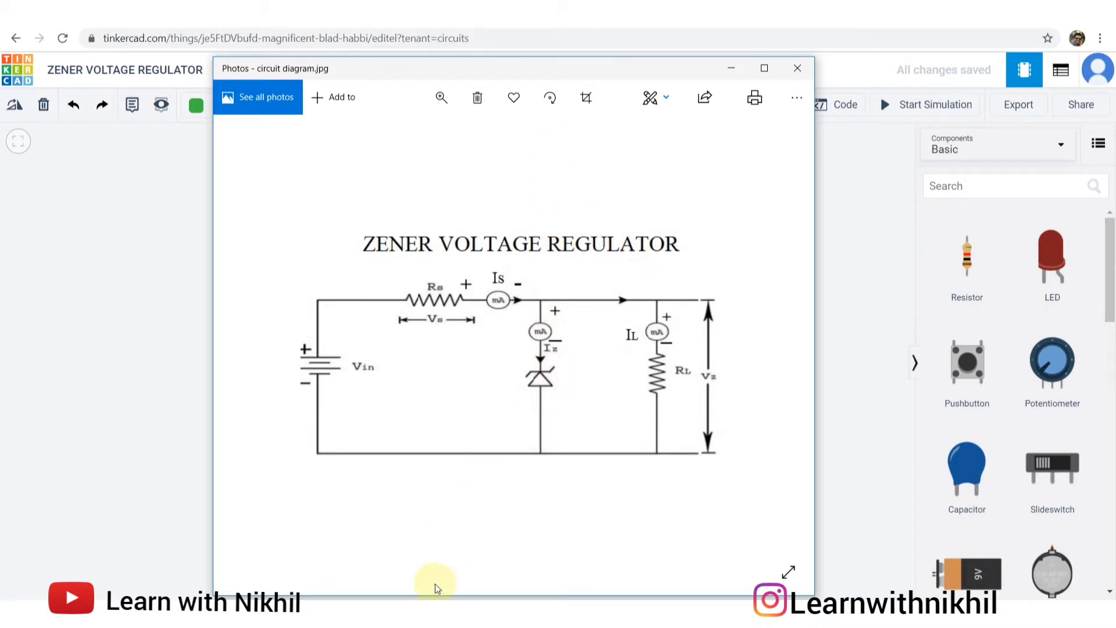
{"action": "left_click", "coordinate": [420, 611]}
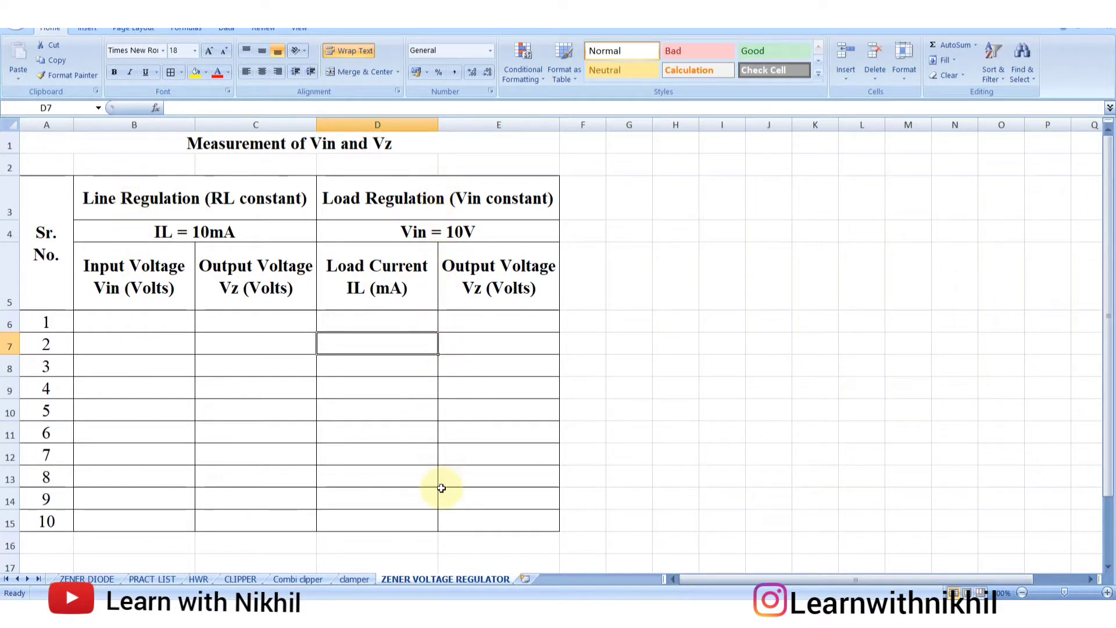
{"action": "left_click", "coordinate": [149, 200]}
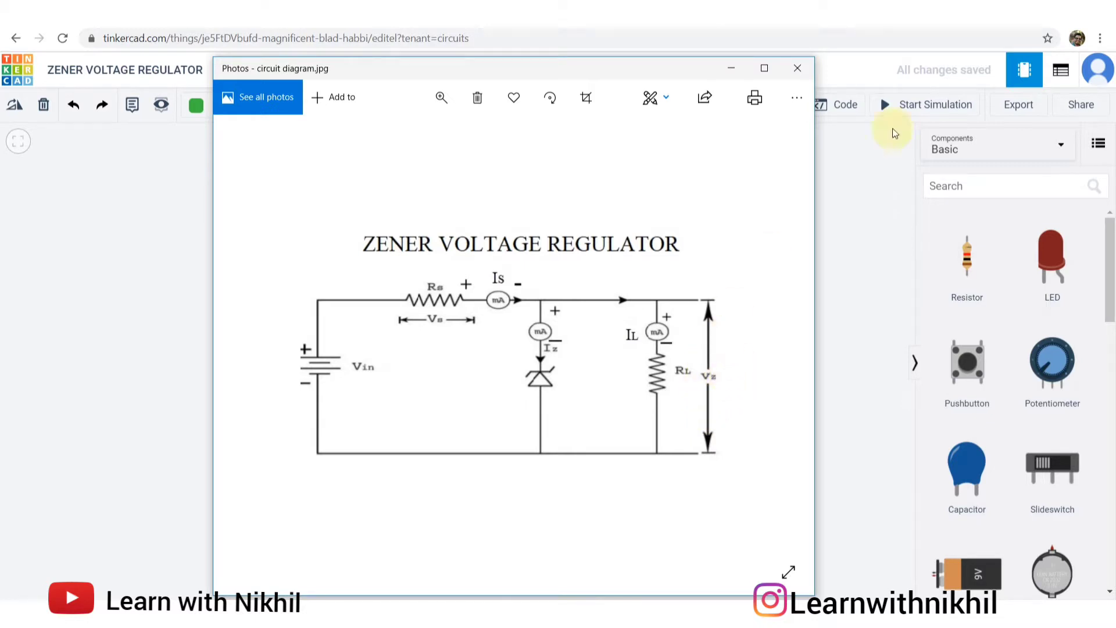
{"action": "left_click", "coordinate": [448, 612]}
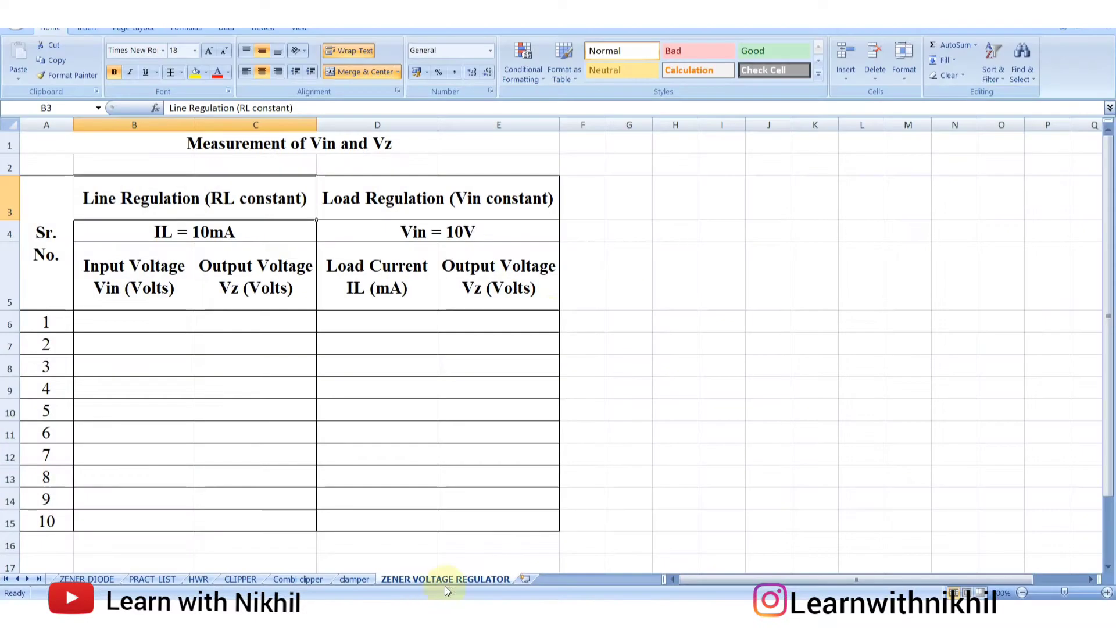
{"action": "left_click", "coordinate": [424, 230]}
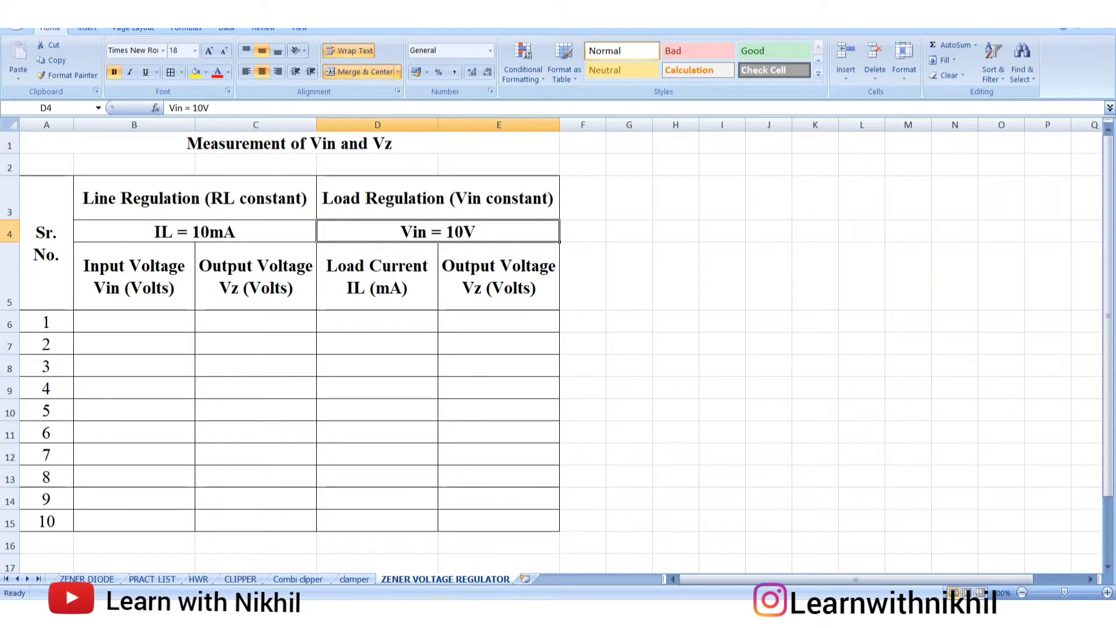
{"action": "mouse_move", "coordinate": [447, 619]}
{"action": "left_click", "coordinate": [372, 608]}
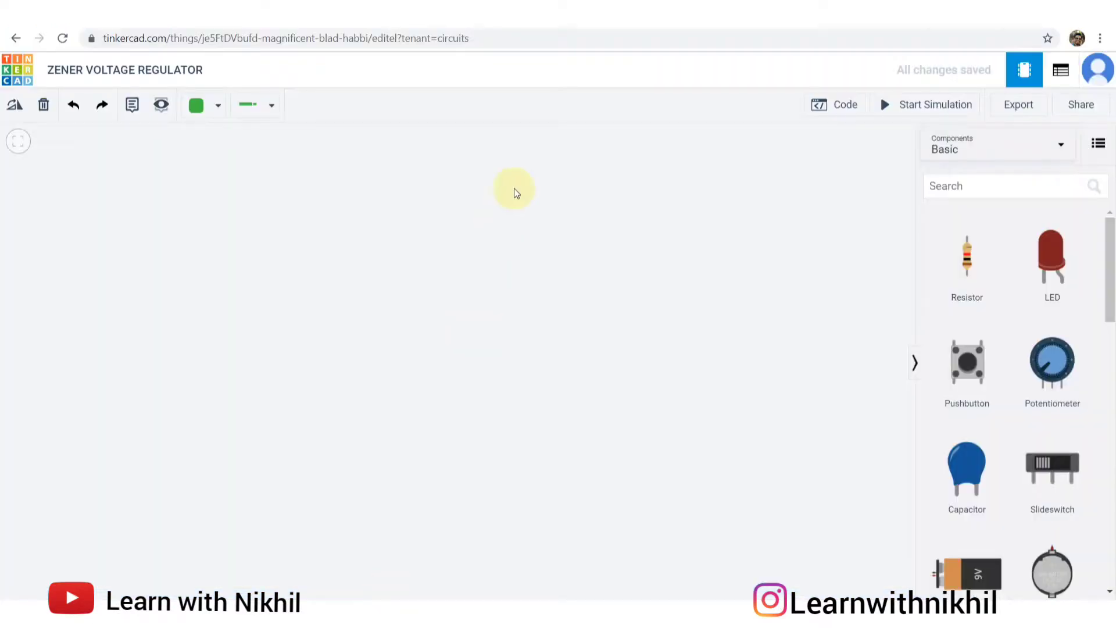
{"action": "left_click", "coordinate": [448, 617]}
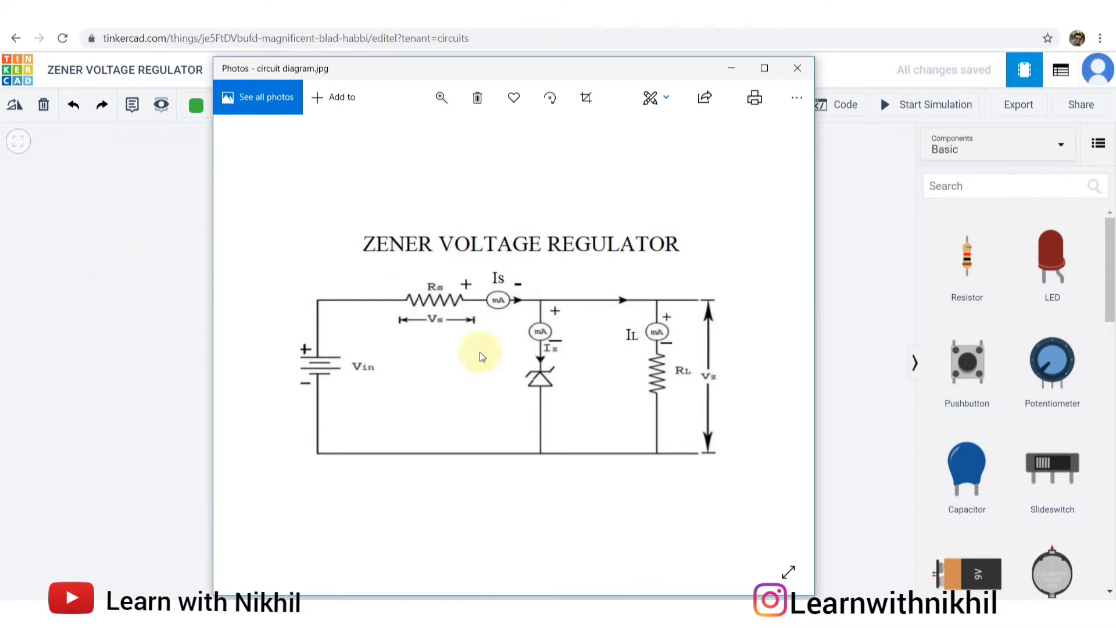
{"action": "left_click", "coordinate": [145, 216]}
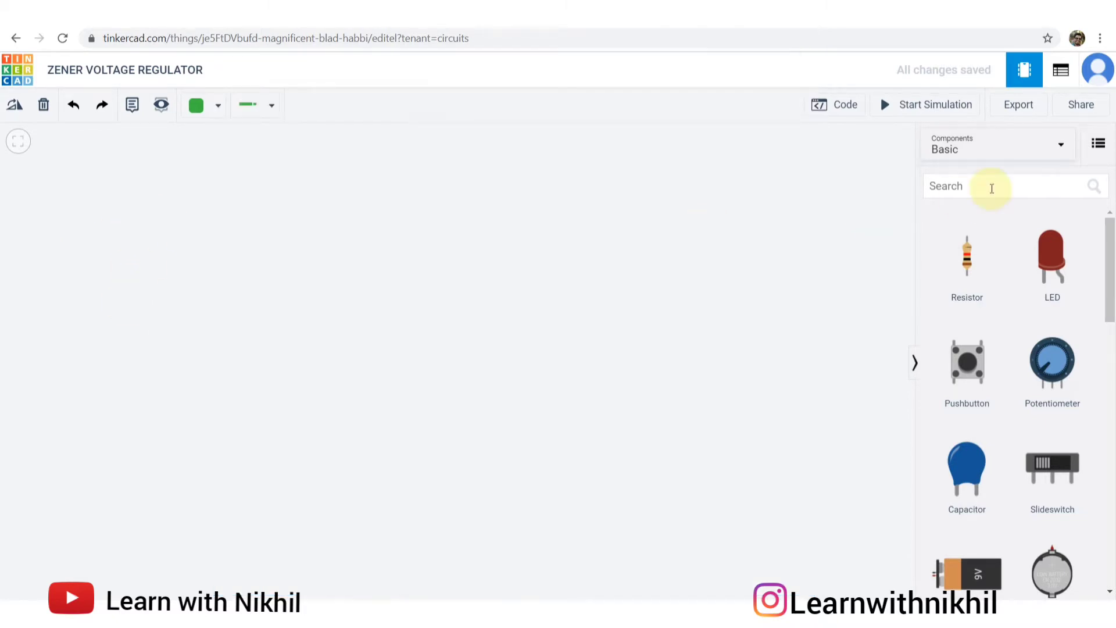
Step: Find the small breadboard in the component library and place it in the middle of the workplane
{"action": "left_click", "coordinate": [986, 188]}
{"action": "type", "text": "BREA"}
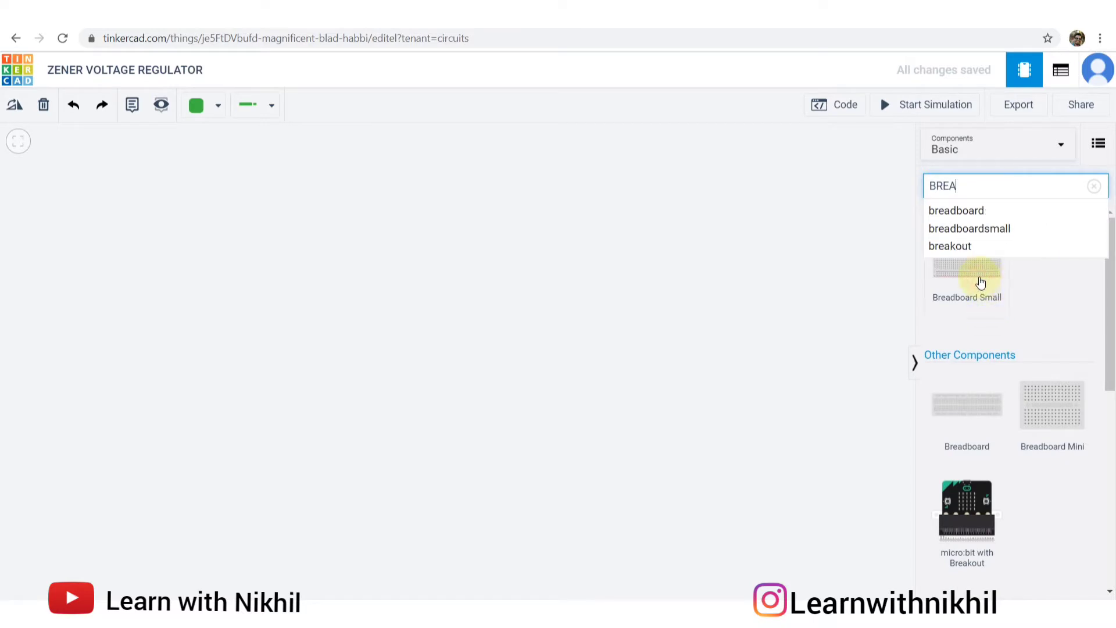
{"action": "left_click", "coordinate": [973, 274]}
{"action": "left_click", "coordinate": [452, 280]}
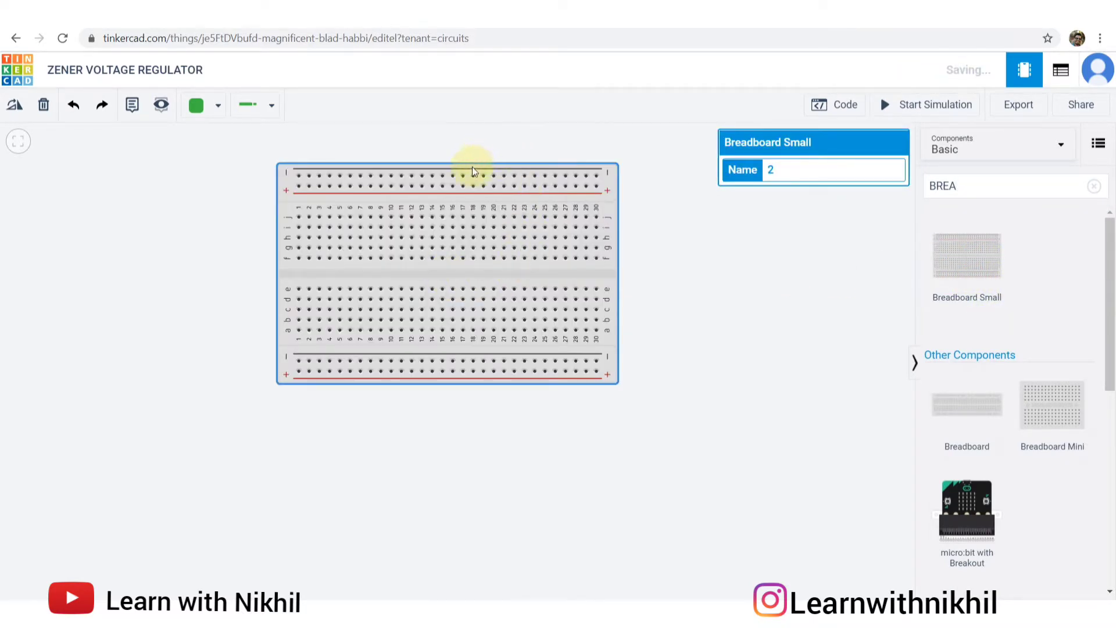
{"action": "left_click_drag", "start_coordinate": [472, 166], "coordinate": [469, 268]}
Step: Search the component library for a Zener diode and place it to the right of the breadboard
{"action": "left_click", "coordinate": [1094, 186]}
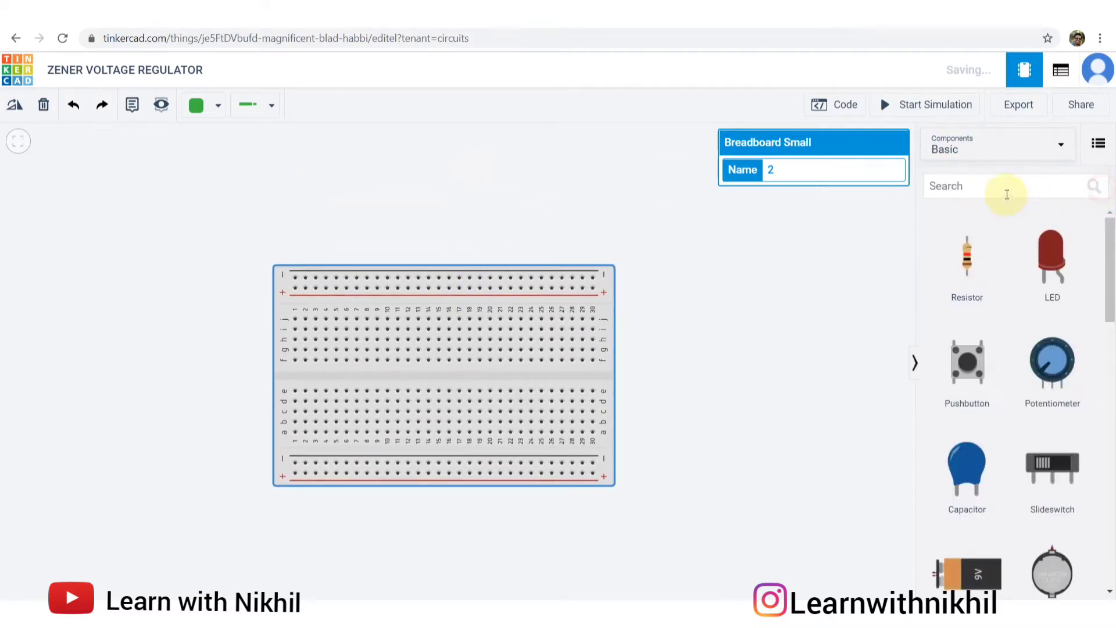
{"action": "left_click", "coordinate": [1004, 189]}
{"action": "type", "text": "ZENER"}
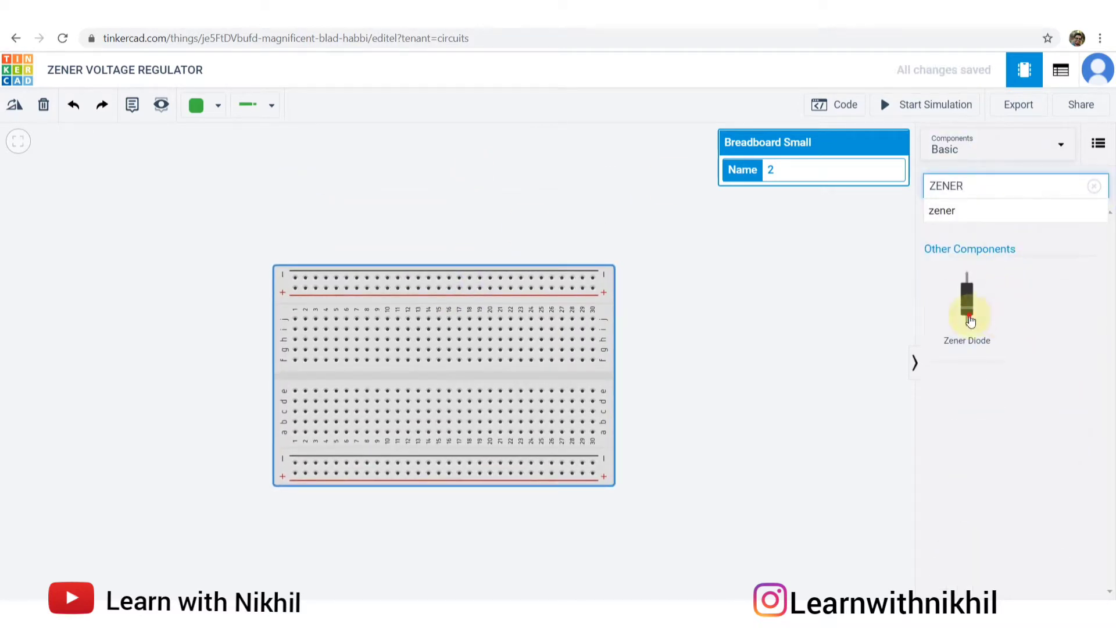
{"action": "left_click_drag", "start_coordinate": [967, 303], "coordinate": [717, 347]}
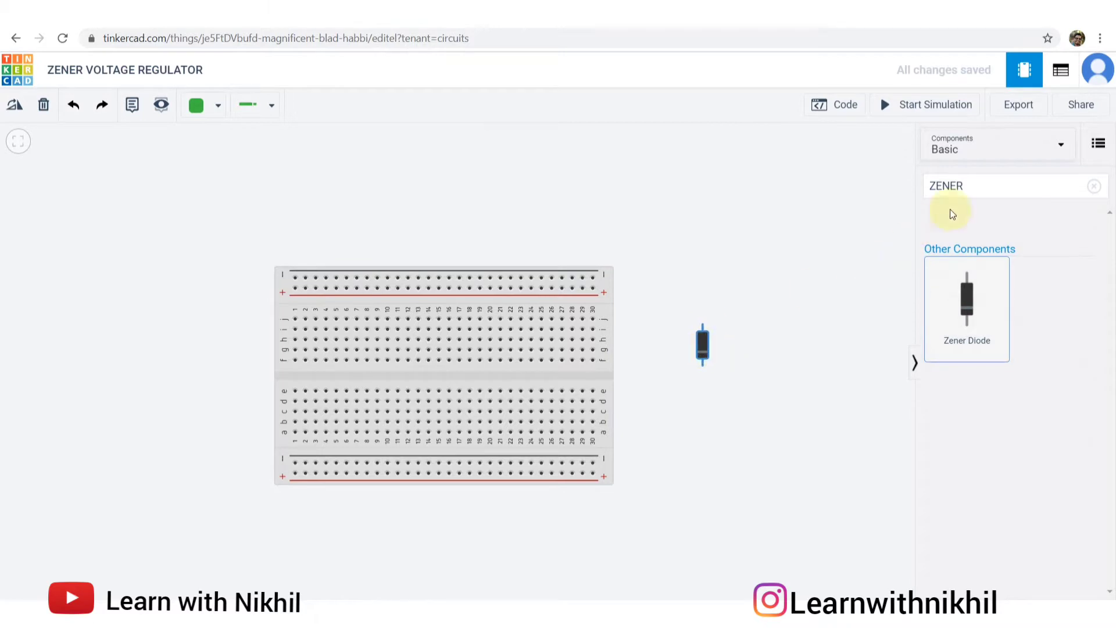
Step: Place a resistor above the breadboard's left end and a copy of it near the upper right corner
{"action": "left_click", "coordinate": [1094, 186]}
{"action": "left_click", "coordinate": [980, 198]}
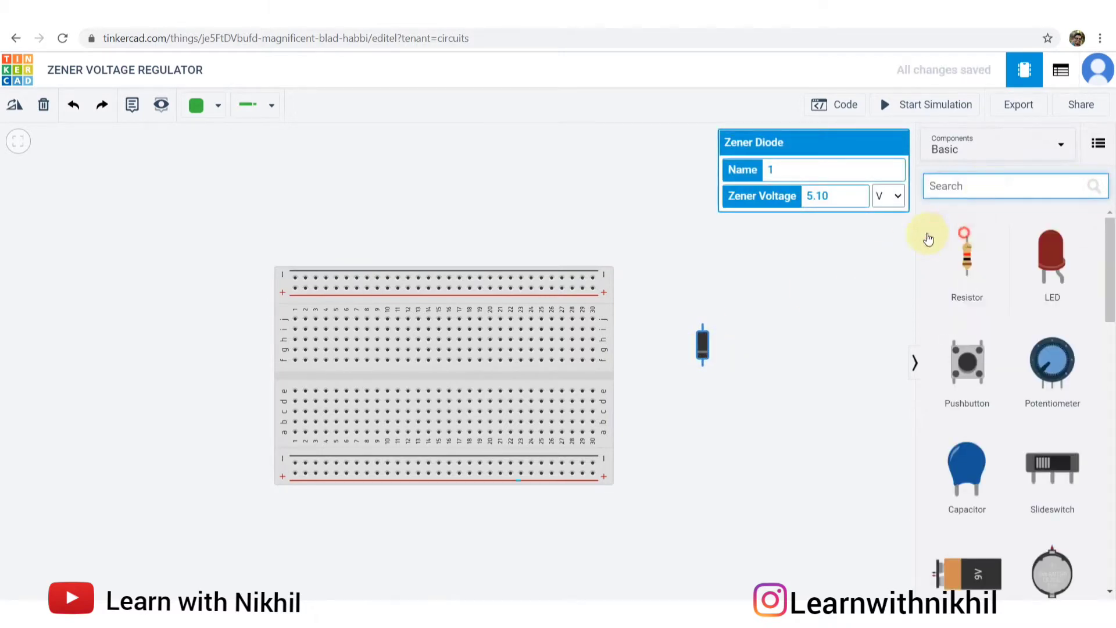
{"action": "left_click_drag", "start_coordinate": [966, 256], "coordinate": [335, 195]}
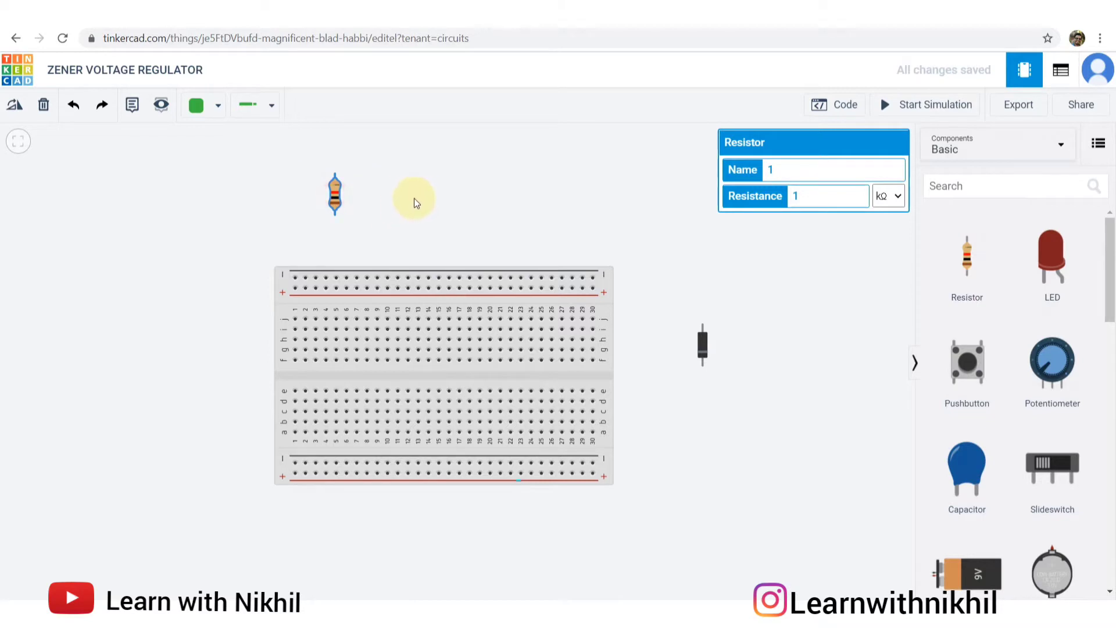
{"action": "key", "text": "ctrl+v"}
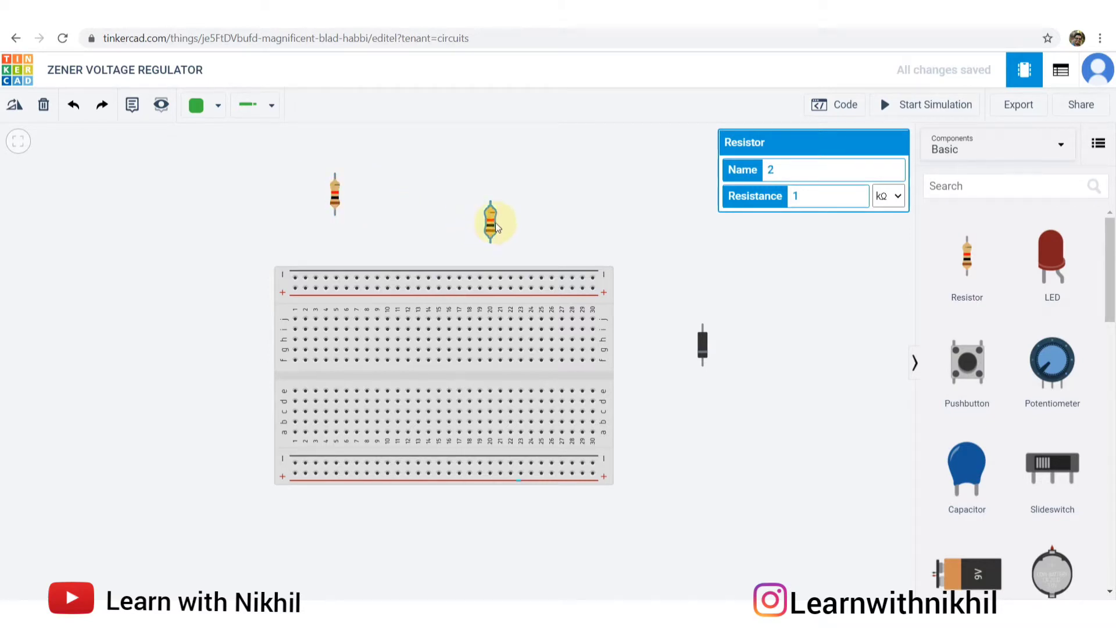
{"action": "left_click", "coordinate": [671, 254]}
{"action": "left_click_drag", "start_coordinate": [335, 194], "coordinate": [288, 208]}
Step: Find the power supply in the component library and place it to the left of the breadboard
{"action": "left_click", "coordinate": [991, 198]}
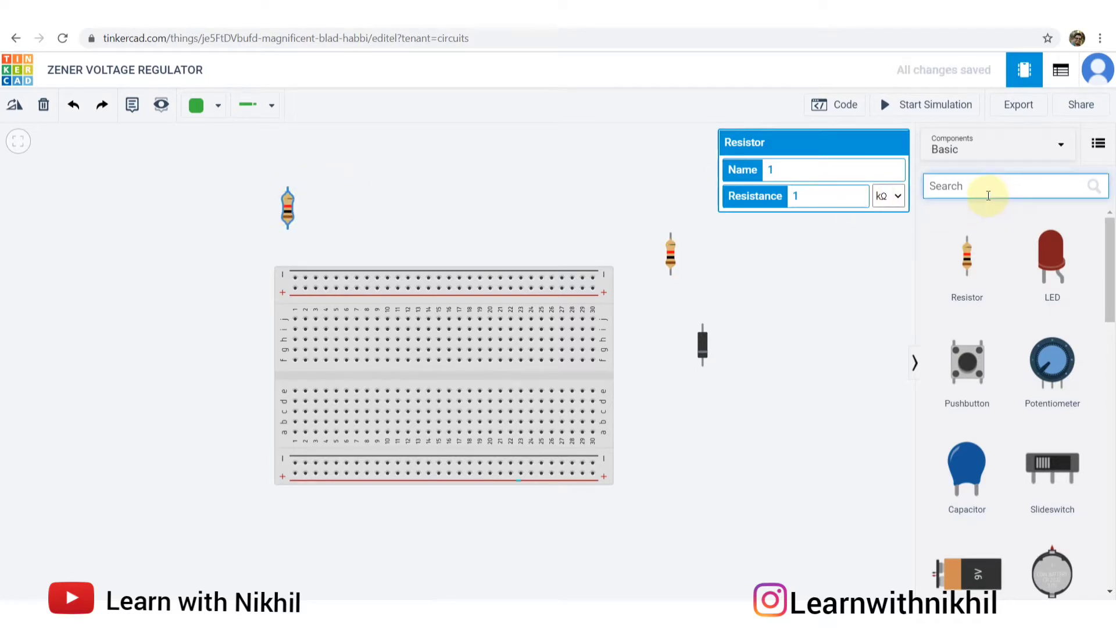
{"action": "type", "text": "POWE"}
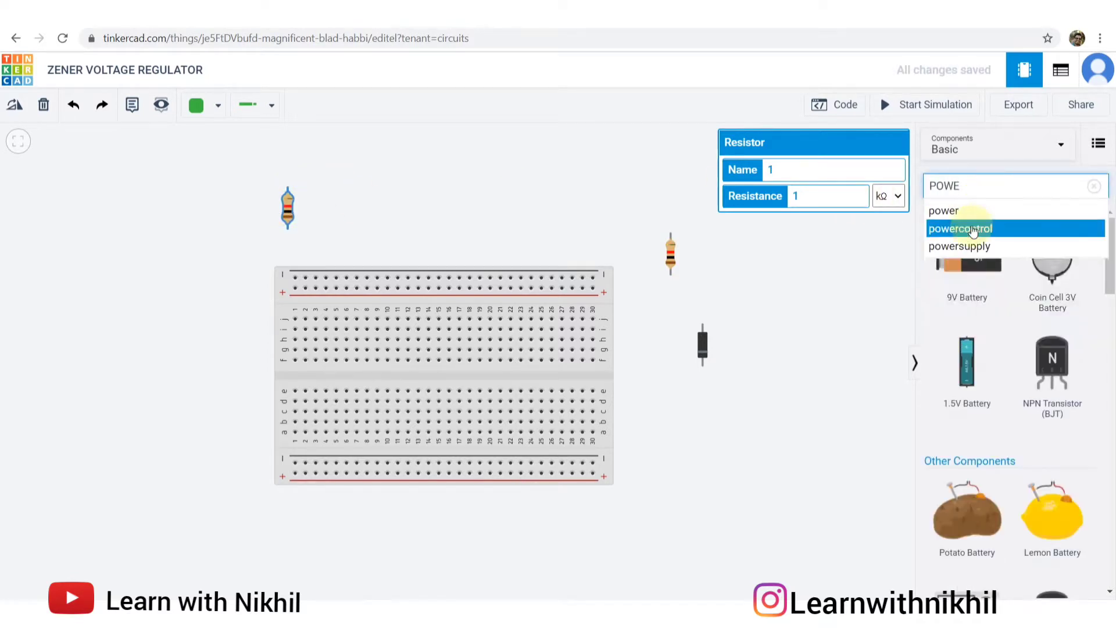
{"action": "scroll", "coordinate": [982, 356], "scroll_direction": "down", "scroll_amount": 4}
{"action": "left_click_drag", "start_coordinate": [984, 398], "coordinate": [151, 294]}
{"action": "left_click", "coordinate": [413, 231]}
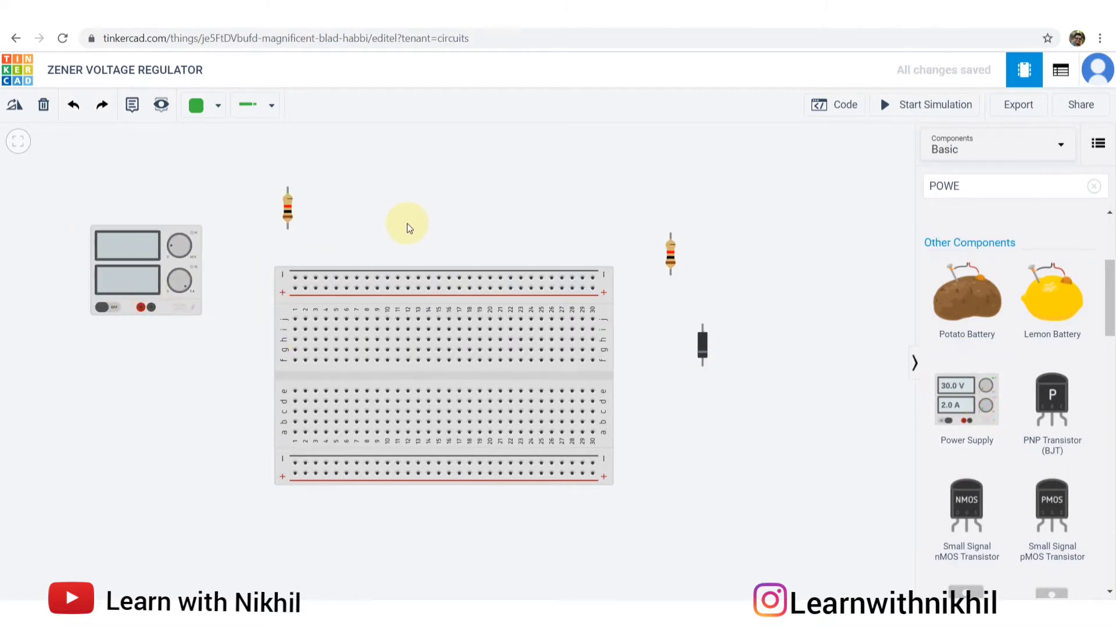
Step: Search the component library for a multimeter and place one above the breadboard
{"action": "left_click", "coordinate": [1094, 186]}
{"action": "left_click", "coordinate": [990, 186]}
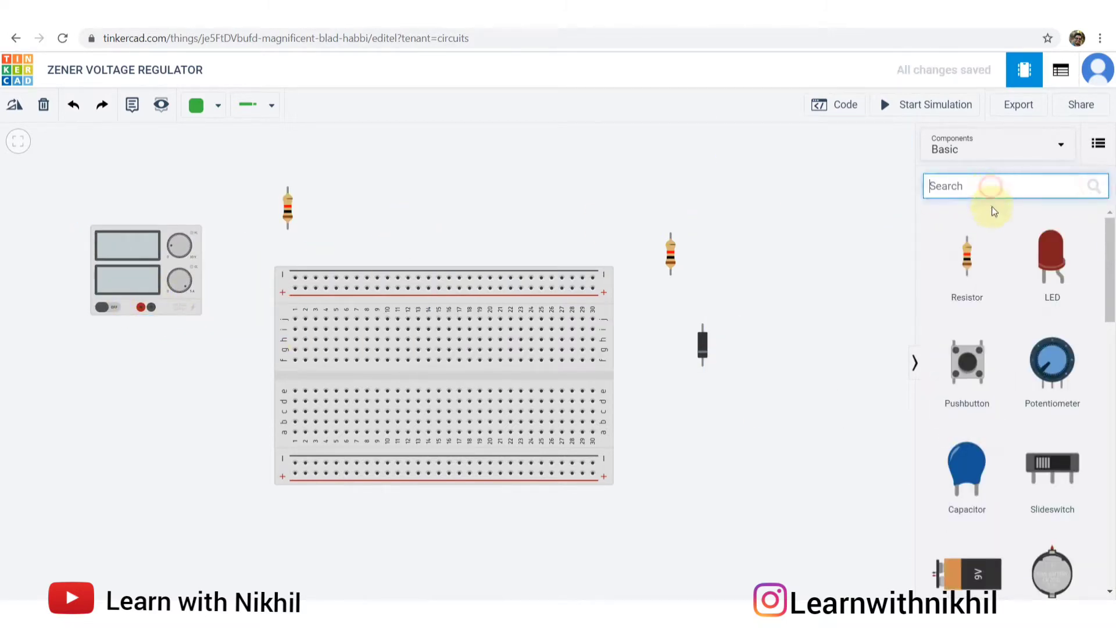
{"action": "type", "text": "MU"}
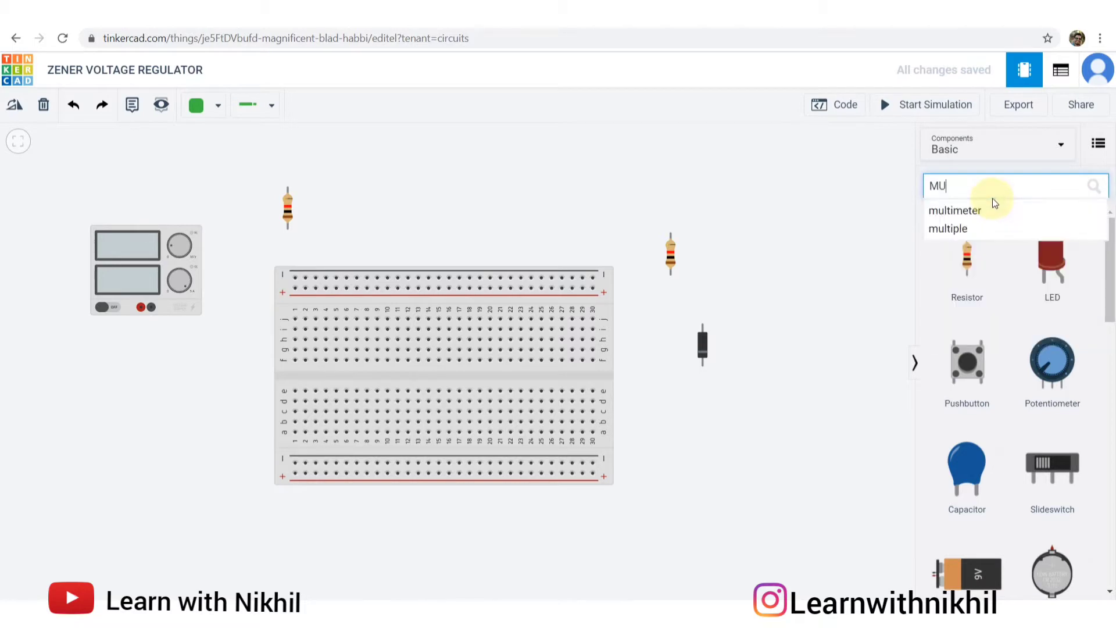
{"action": "left_click", "coordinate": [992, 212]}
{"action": "left_click_drag", "start_coordinate": [983, 253], "coordinate": [511, 201]}
{"action": "left_click", "coordinate": [645, 166]}
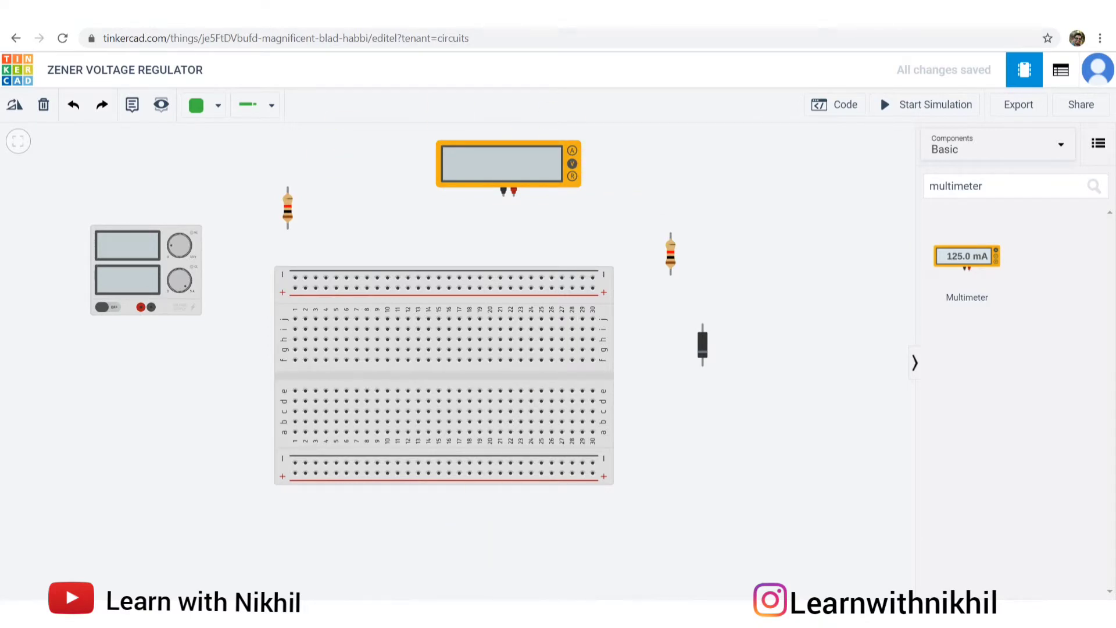
Step: Check the meters in the circuit diagram, then move the multimeter above the breadboard's left half and set its mode to Amperage
{"action": "left_click", "coordinate": [442, 605]}
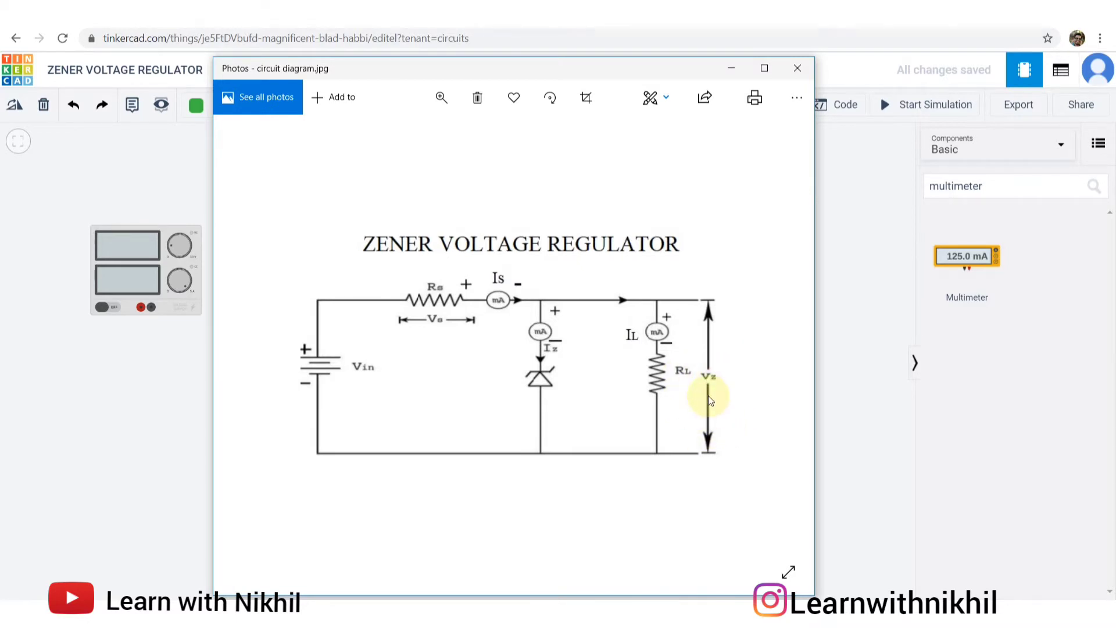
{"action": "left_click", "coordinate": [846, 190]}
{"action": "left_click_drag", "start_coordinate": [521, 166], "coordinate": [389, 153]}
{"action": "left_click", "coordinate": [849, 197]}
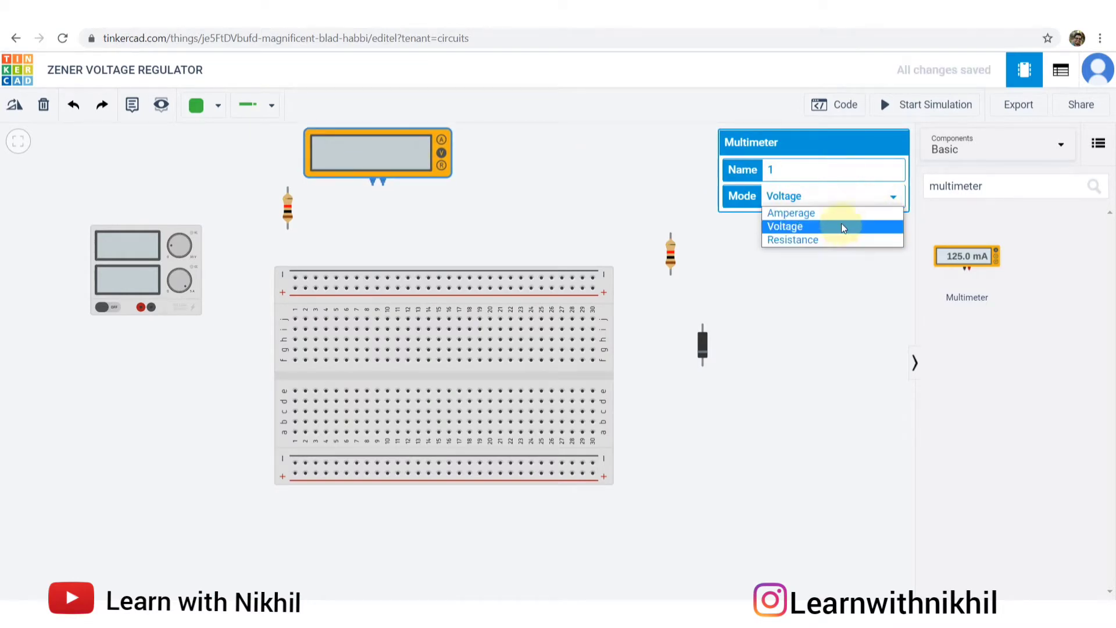
{"action": "left_click", "coordinate": [842, 215]}
Step: Duplicate the Amperage multimeter twice and place the copies in a row to its right above the breadboard
{"action": "left_click", "coordinate": [416, 154]}
{"action": "key", "text": "ctrl+c"}
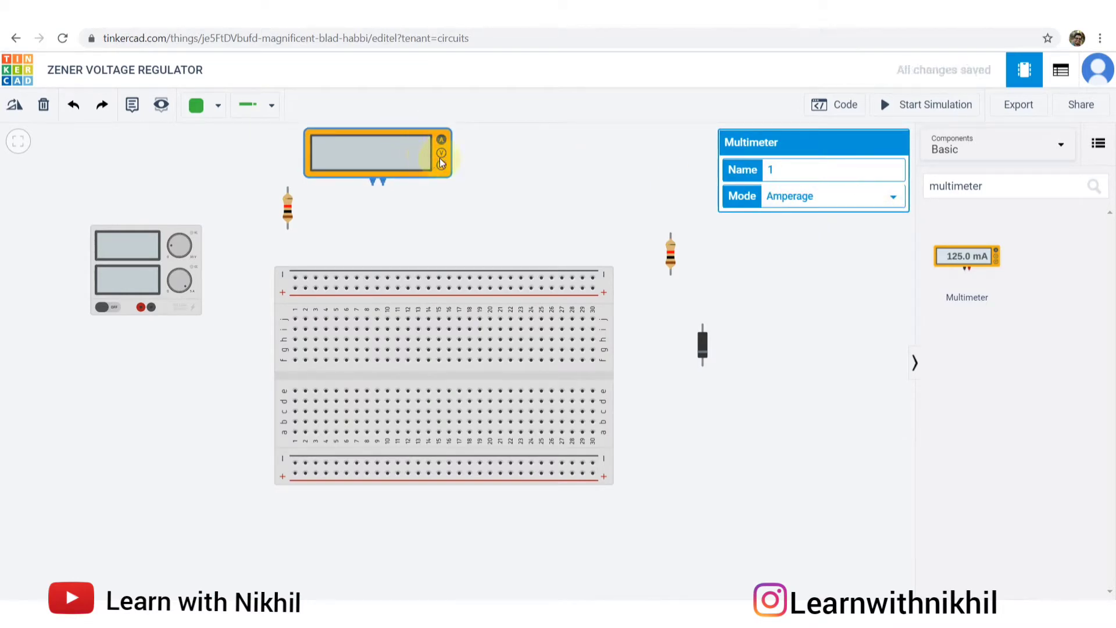
{"action": "key", "text": "ctrl+v"}
{"action": "left_click", "coordinate": [529, 176]}
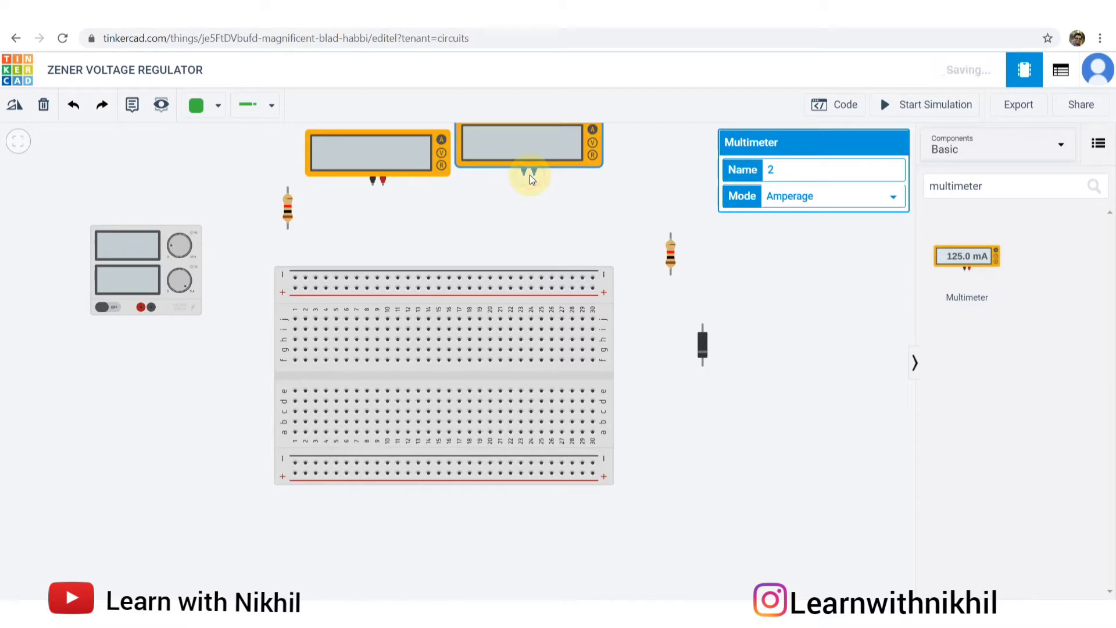
{"action": "key", "text": "ctrl+v"}
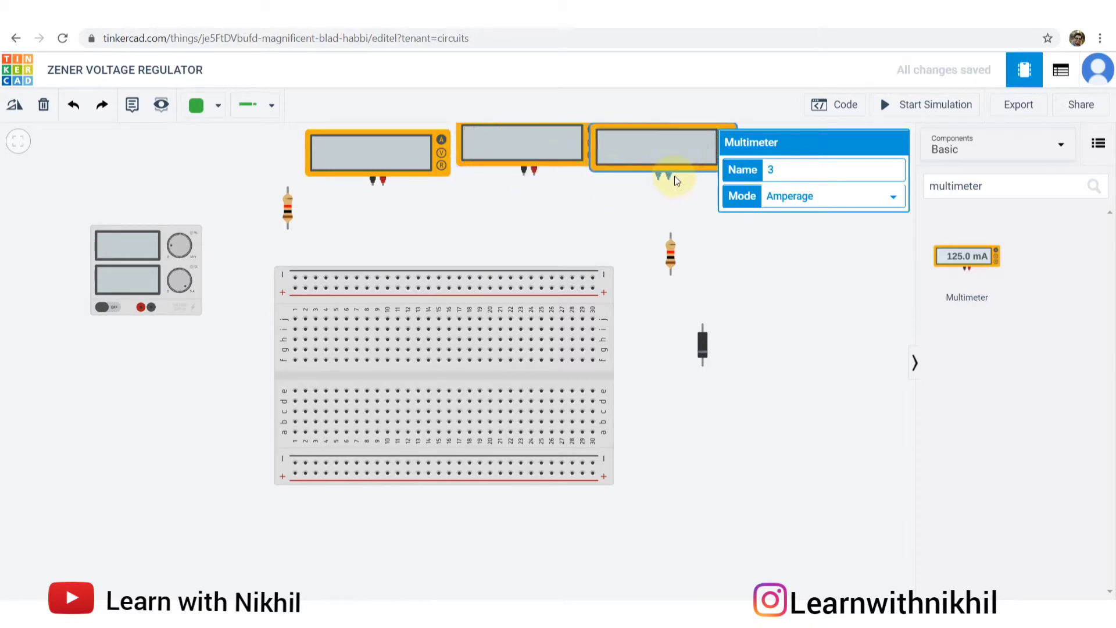
{"action": "left_click", "coordinate": [685, 184]}
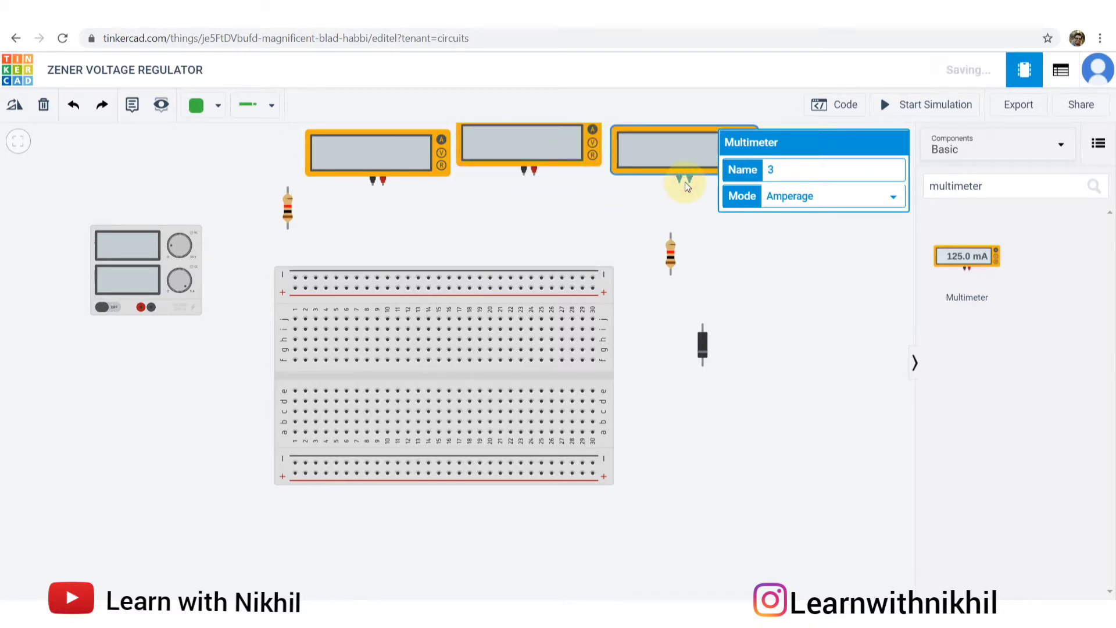
Step: Add a fourth multimeter to the right of the breadboard and set its mode to Voltage
{"action": "key", "text": "ctrl+v"}
{"action": "left_click", "coordinate": [818, 255]}
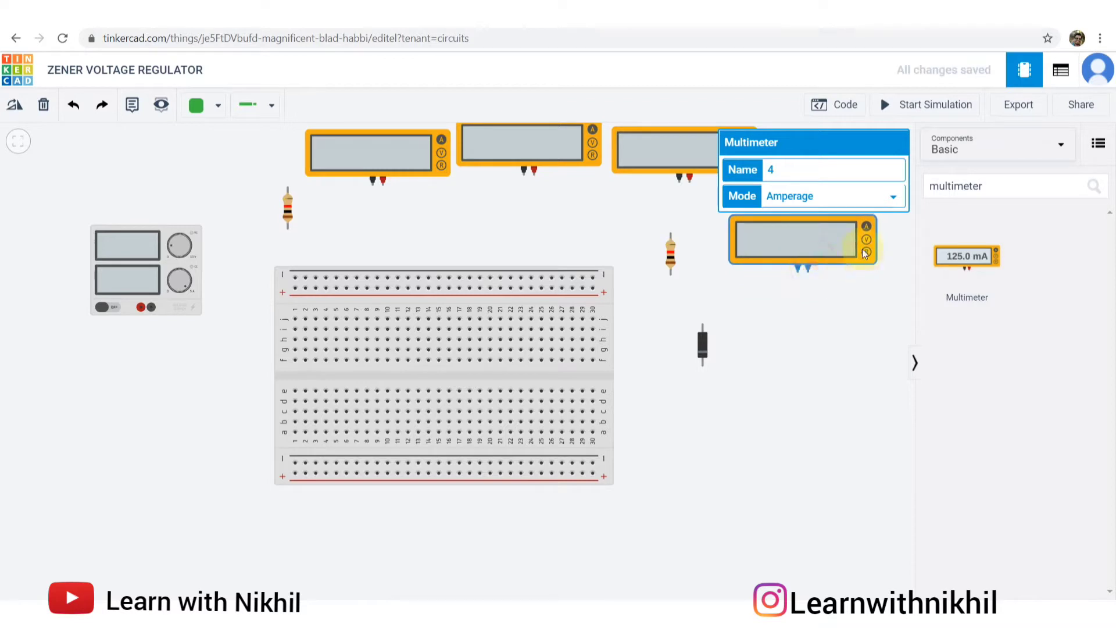
{"action": "left_click", "coordinate": [851, 197]}
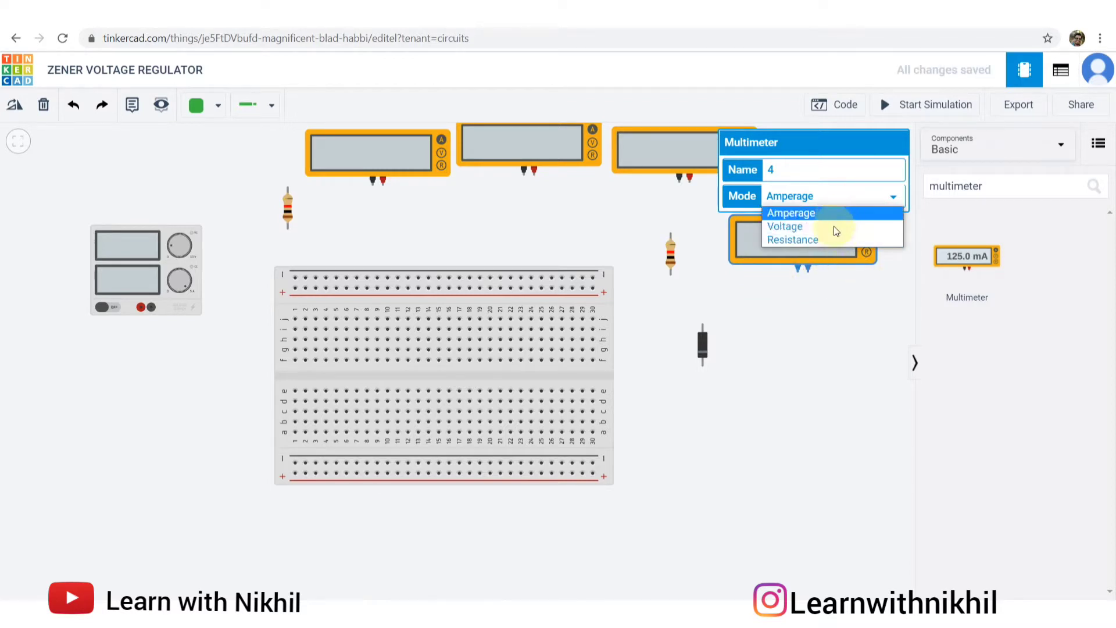
{"action": "left_click", "coordinate": [835, 236]}
{"action": "left_click", "coordinate": [835, 201]}
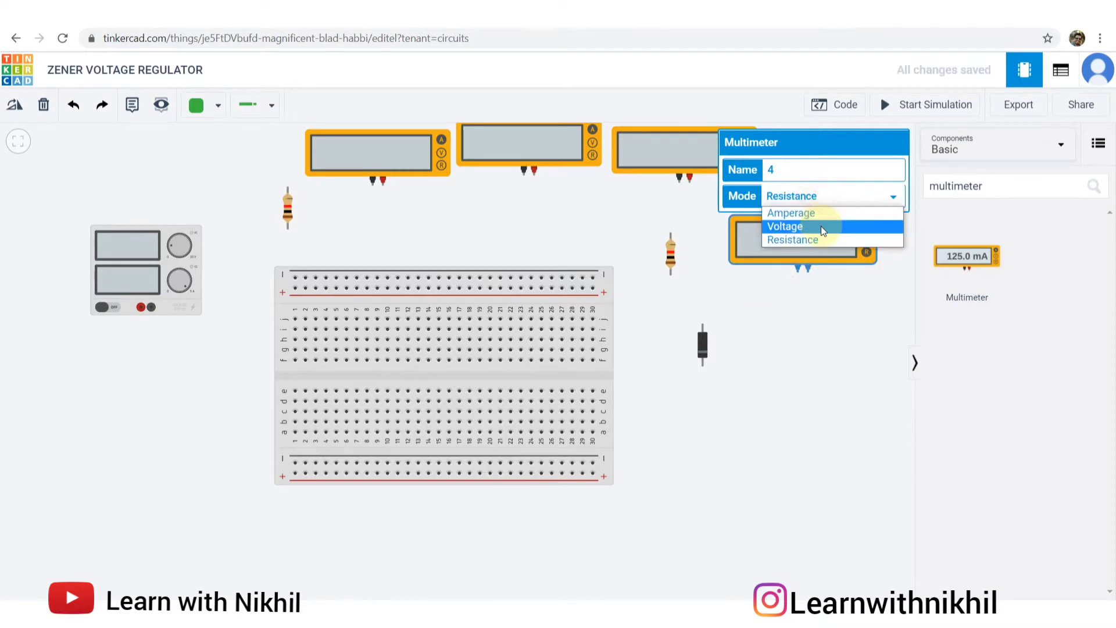
{"action": "left_click", "coordinate": [817, 226]}
{"action": "left_click", "coordinate": [797, 306]}
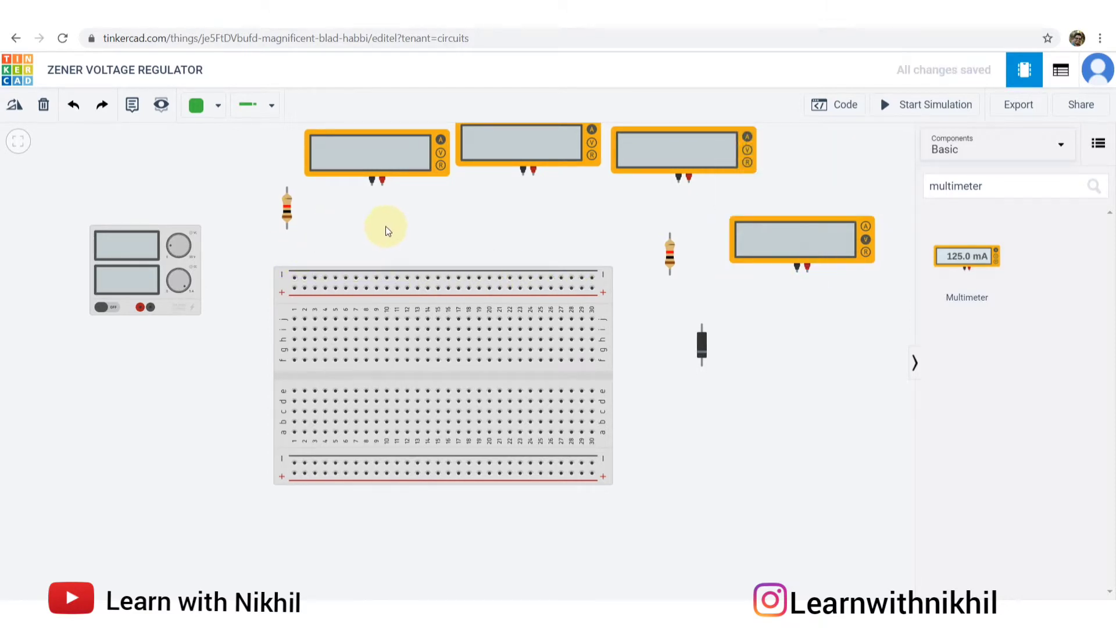
Step: Place the Zener diode vertically across the breadboard's centre gap in column 11
{"action": "left_click_drag", "start_coordinate": [232, 256], "coordinate": [314, 228]}
{"action": "left_click", "coordinate": [482, 249]}
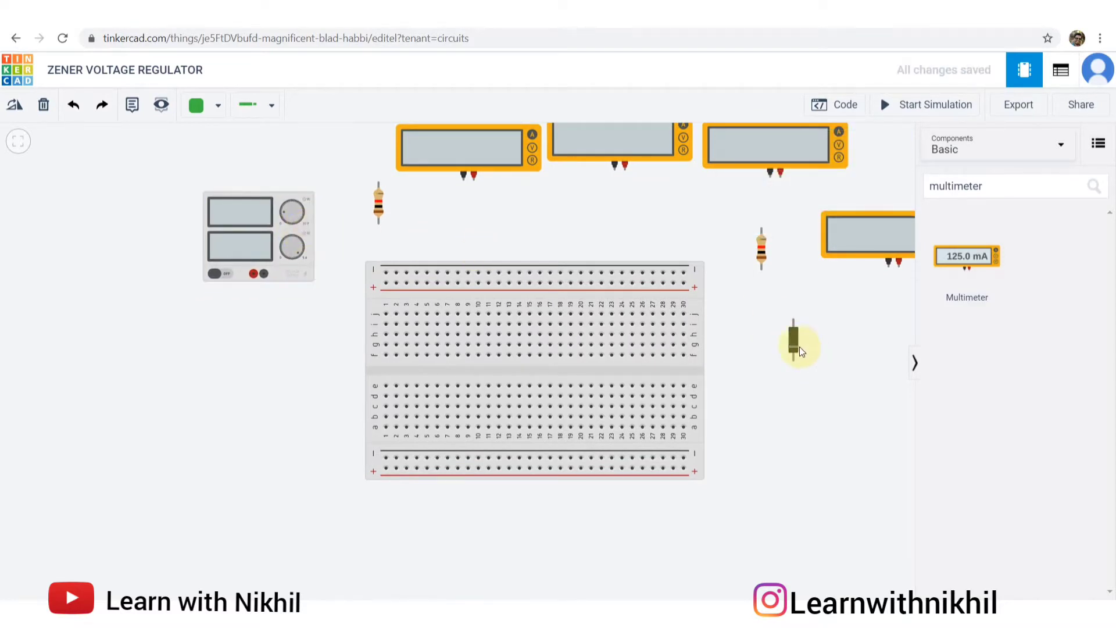
{"action": "left_click_drag", "start_coordinate": [800, 349], "coordinate": [486, 375]}
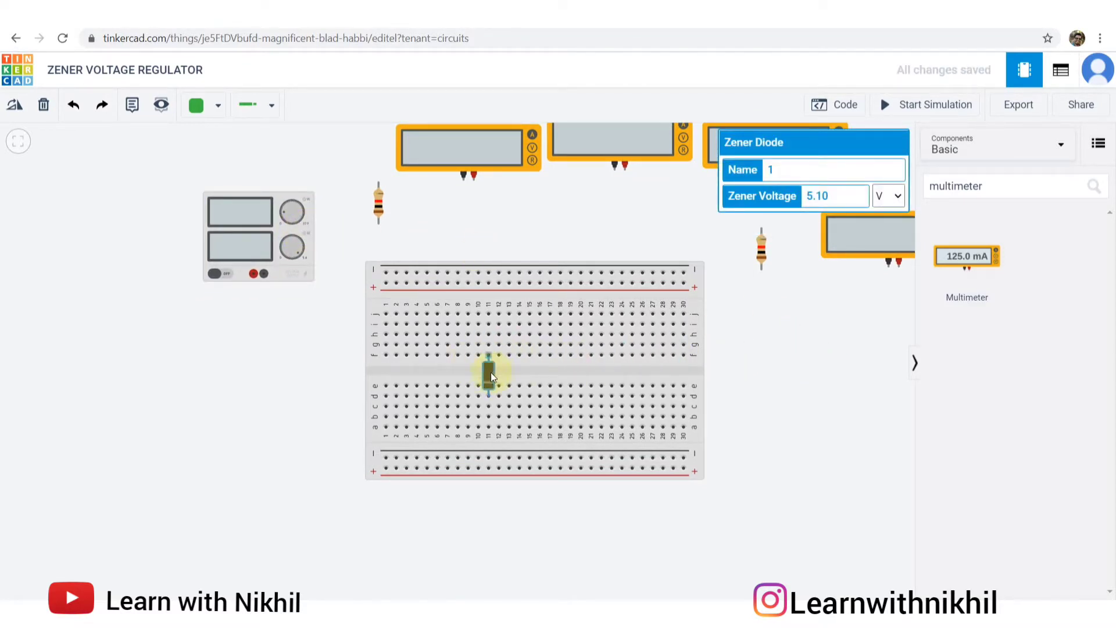
{"action": "left_click", "coordinate": [521, 229]}
Step: Check the diode's polarity in the circuit diagram and rotate the Zener diode 180 degrees so its cathode band faces the upper half
{"action": "left_click", "coordinate": [497, 612]}
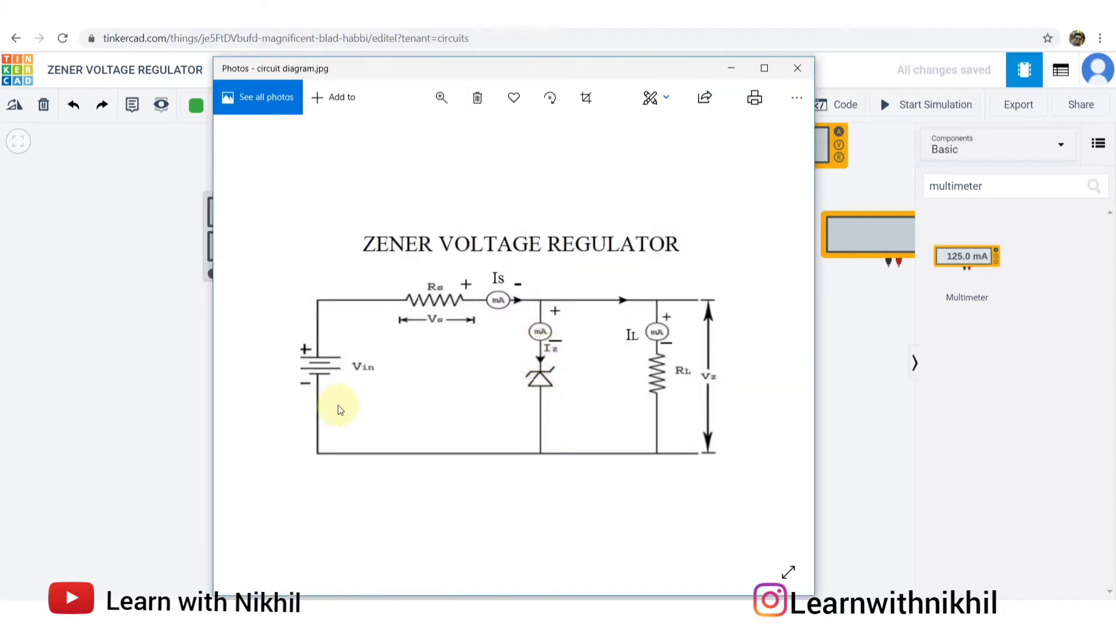
{"action": "left_click", "coordinate": [123, 391]}
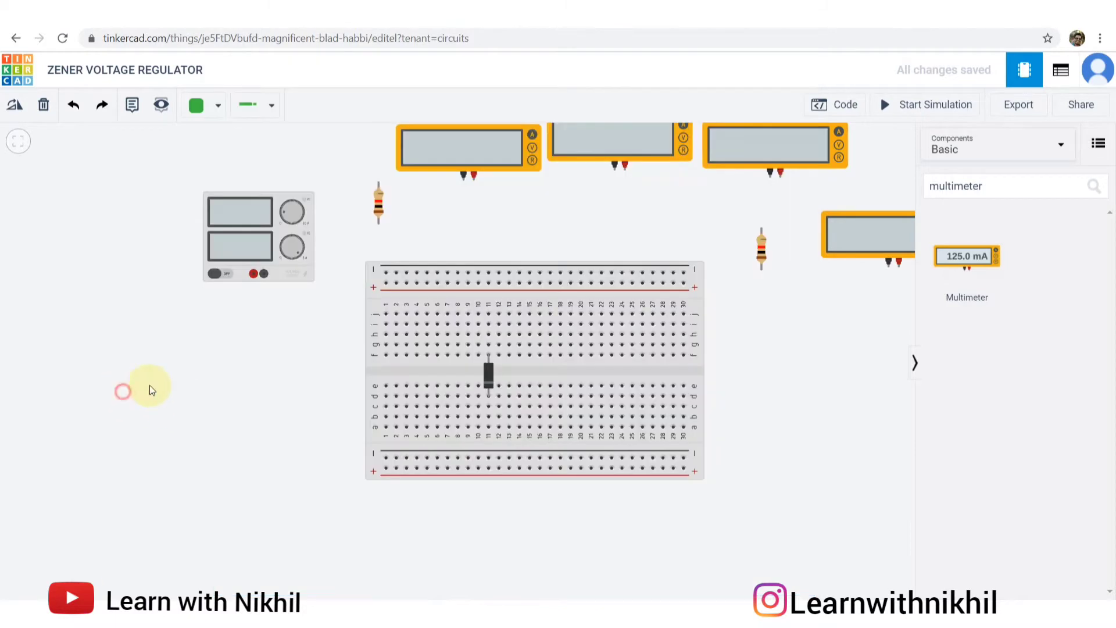
{"action": "left_click", "coordinate": [487, 383]}
{"action": "key", "text": "r"}
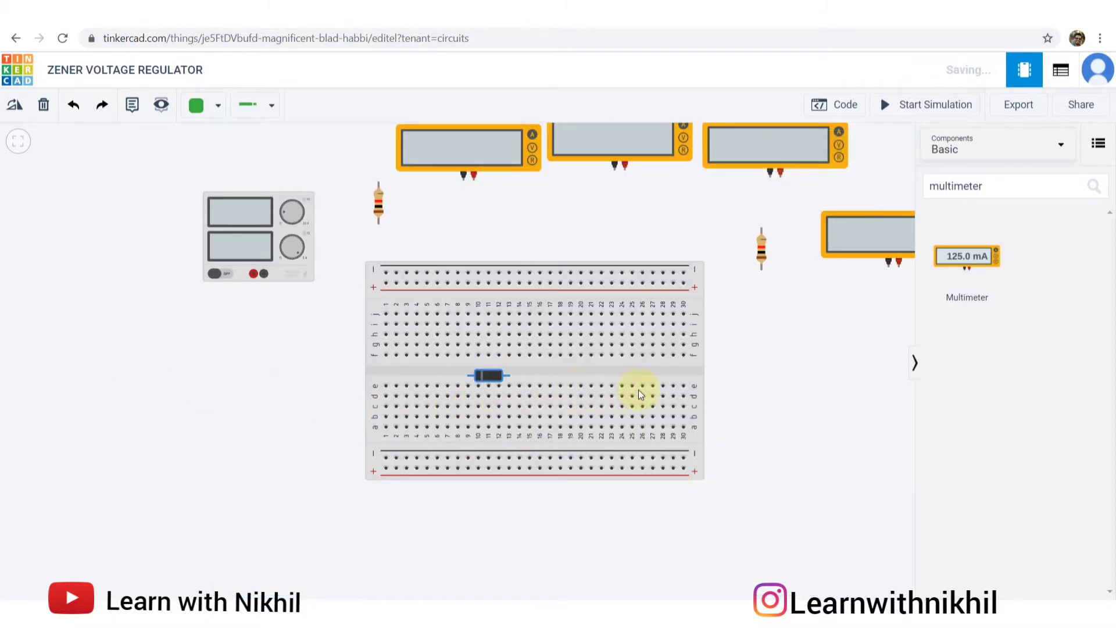
{"action": "key", "text": "r"}
{"action": "key", "text": "r"}
{"action": "key", "text": "r"}
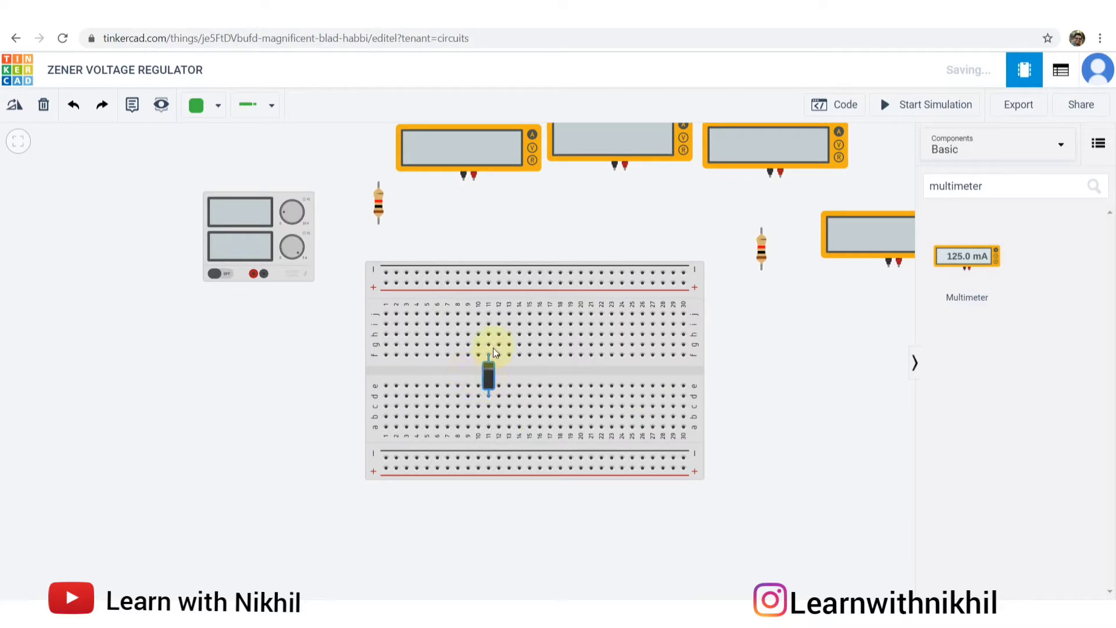
Step: Wire the Zener diode's anode in column 11 to the lower negative rail and colour the wire black
{"action": "left_click", "coordinate": [488, 396]}
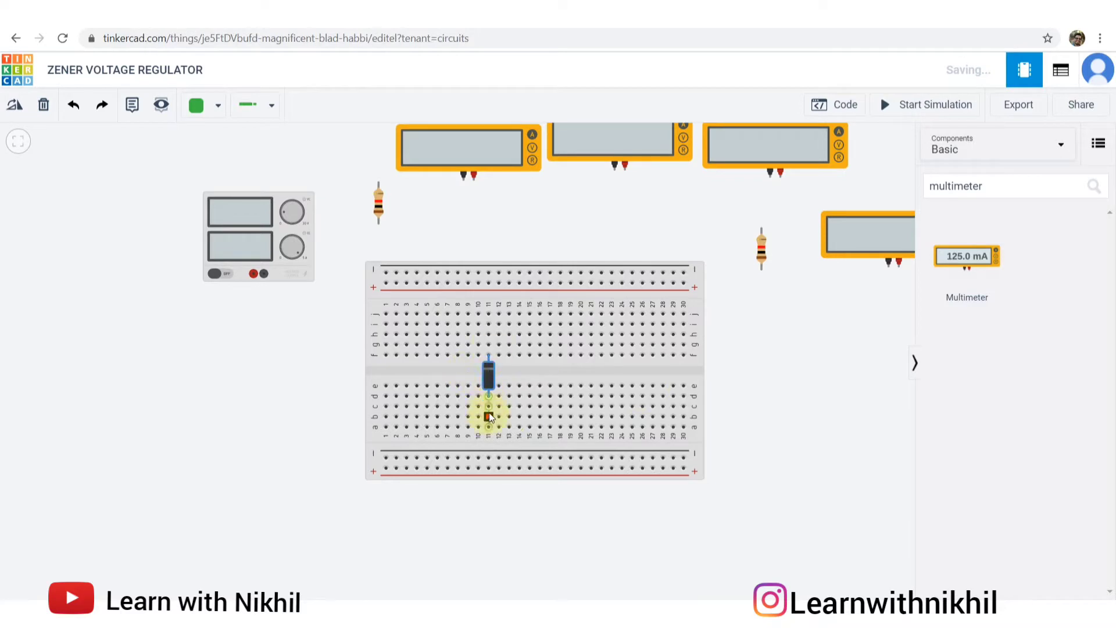
{"action": "left_click", "coordinate": [488, 458]}
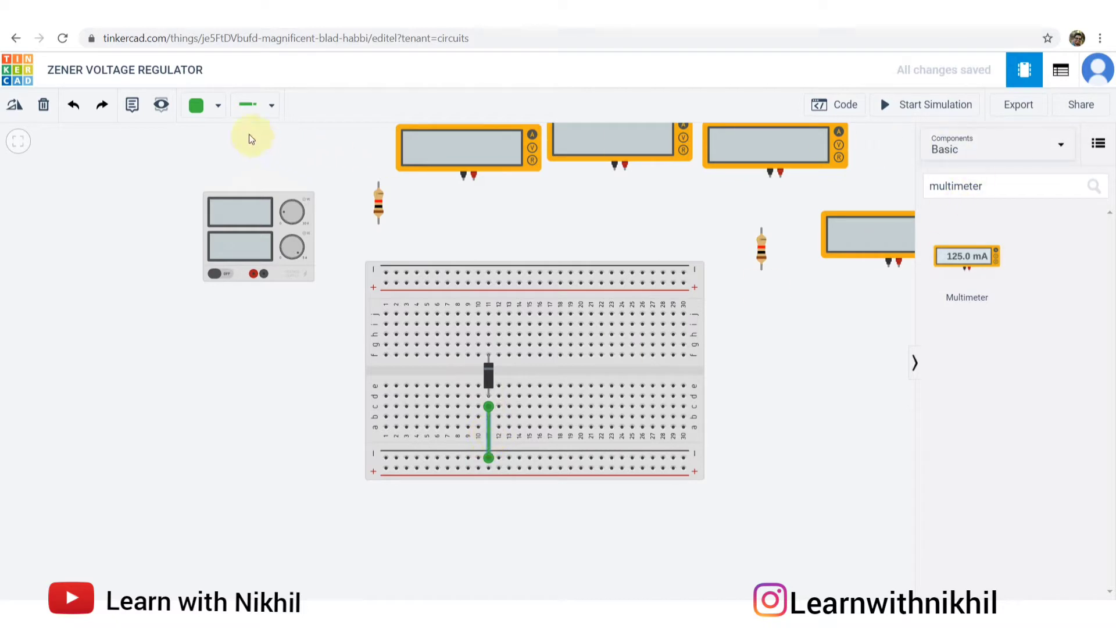
{"action": "left_click", "coordinate": [219, 106]}
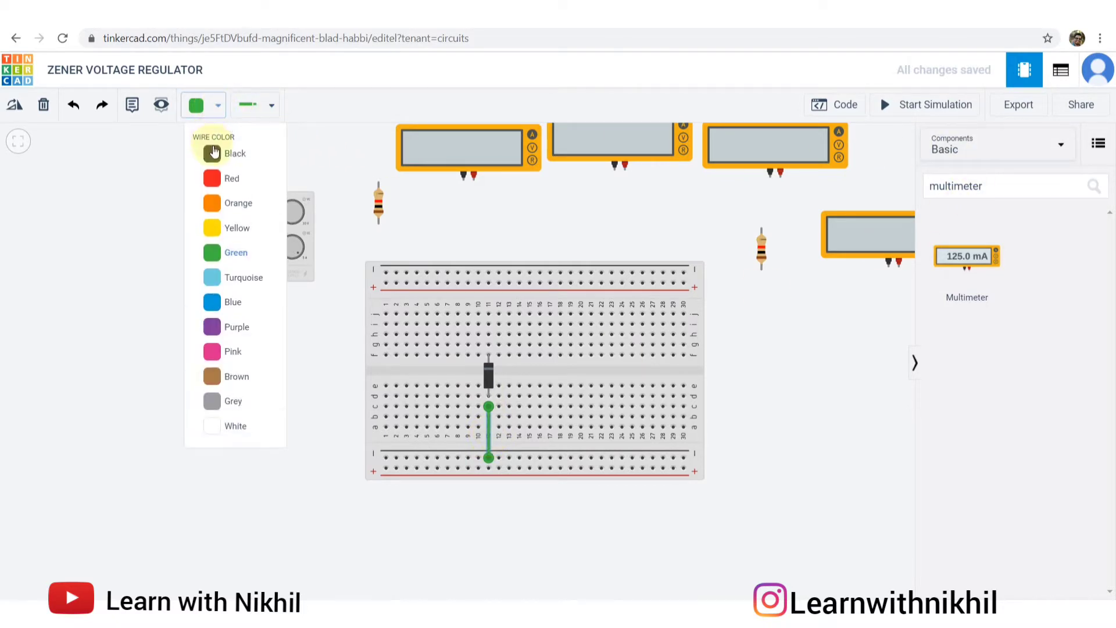
{"action": "left_click", "coordinate": [214, 152]}
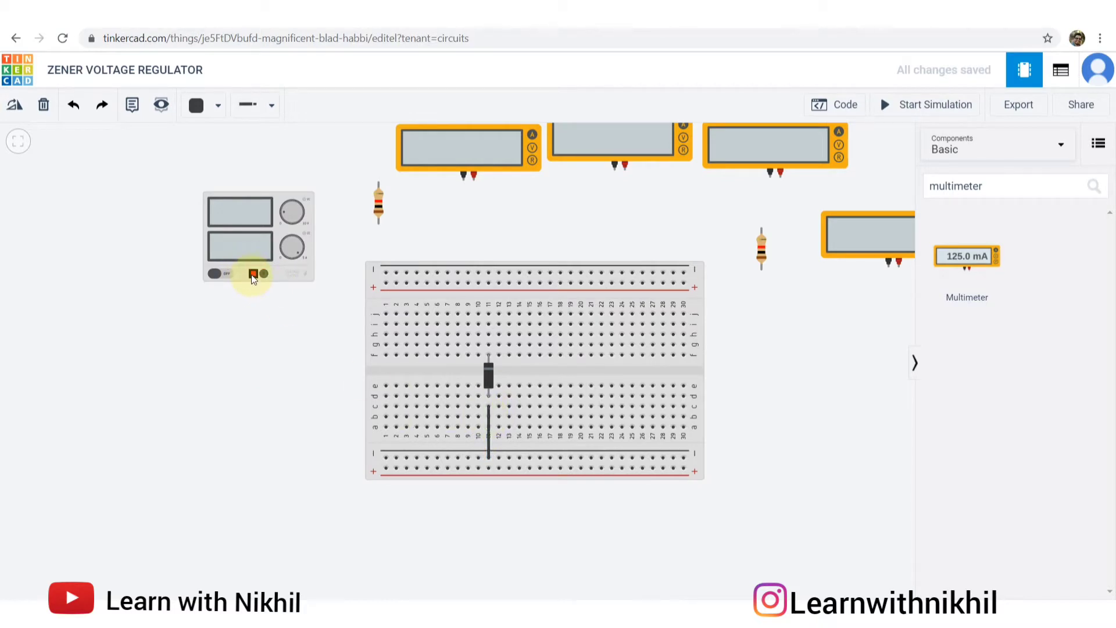
Step: Check the series resistor in the circuit diagram, then rotate the 1 kΩ resistor near the supply horizontally and place it in row i, columns 2 to 6
{"action": "left_click", "coordinate": [455, 598]}
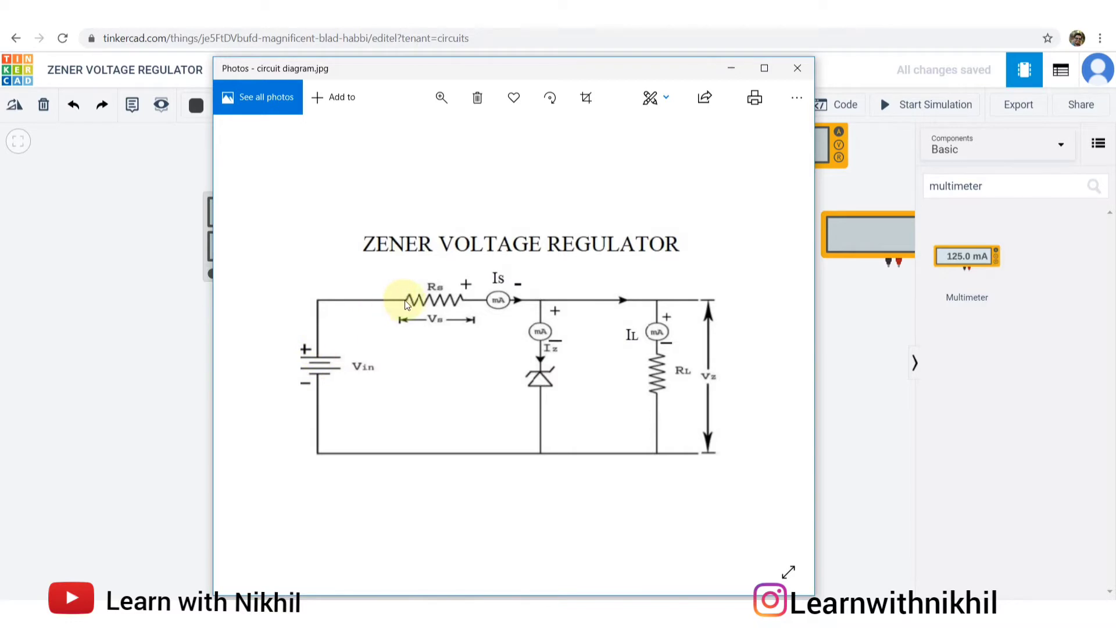
{"action": "left_click", "coordinate": [180, 317]}
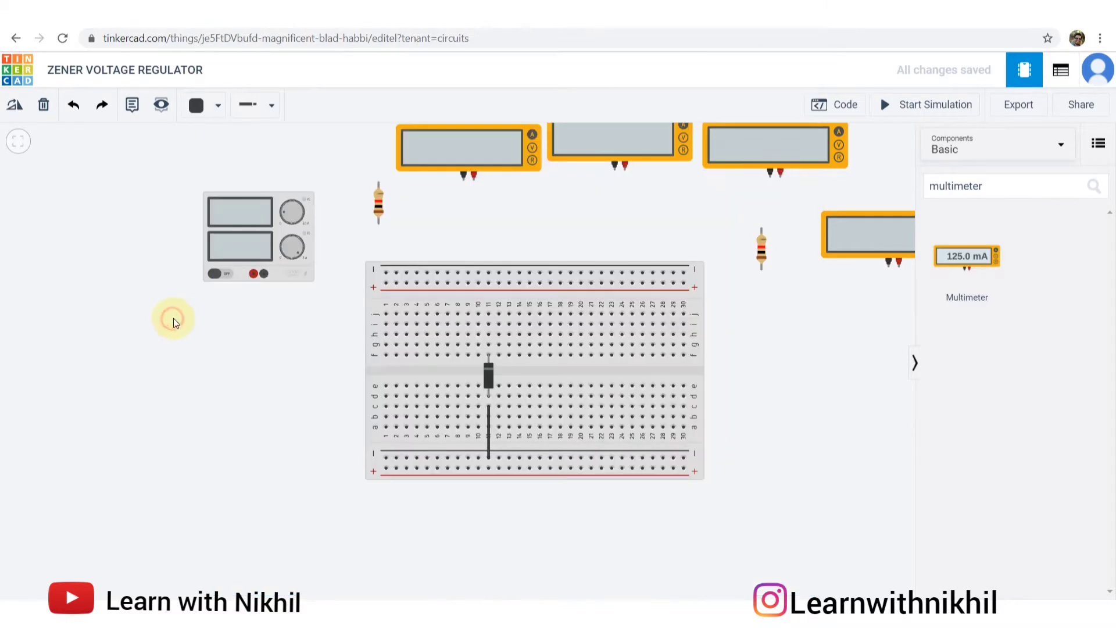
{"action": "left_click", "coordinate": [379, 205]}
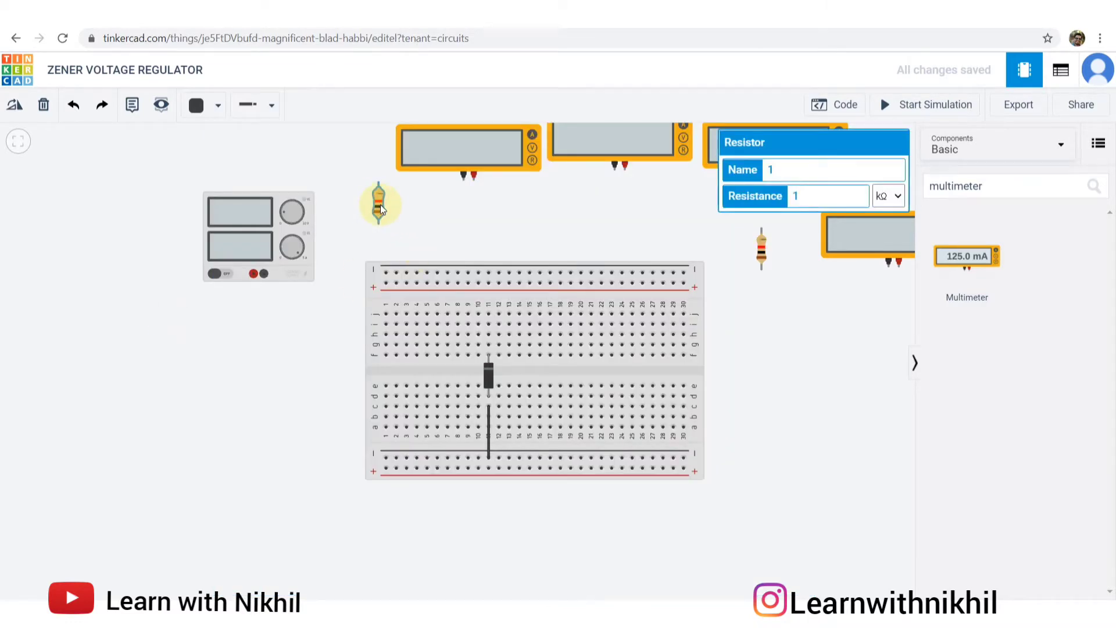
{"action": "key", "text": "ctrl+r"}
{"action": "key", "text": "ctrl+r"}
{"action": "key", "text": "ctrl+r"}
{"action": "left_click_drag", "start_coordinate": [377, 203], "coordinate": [417, 325]}
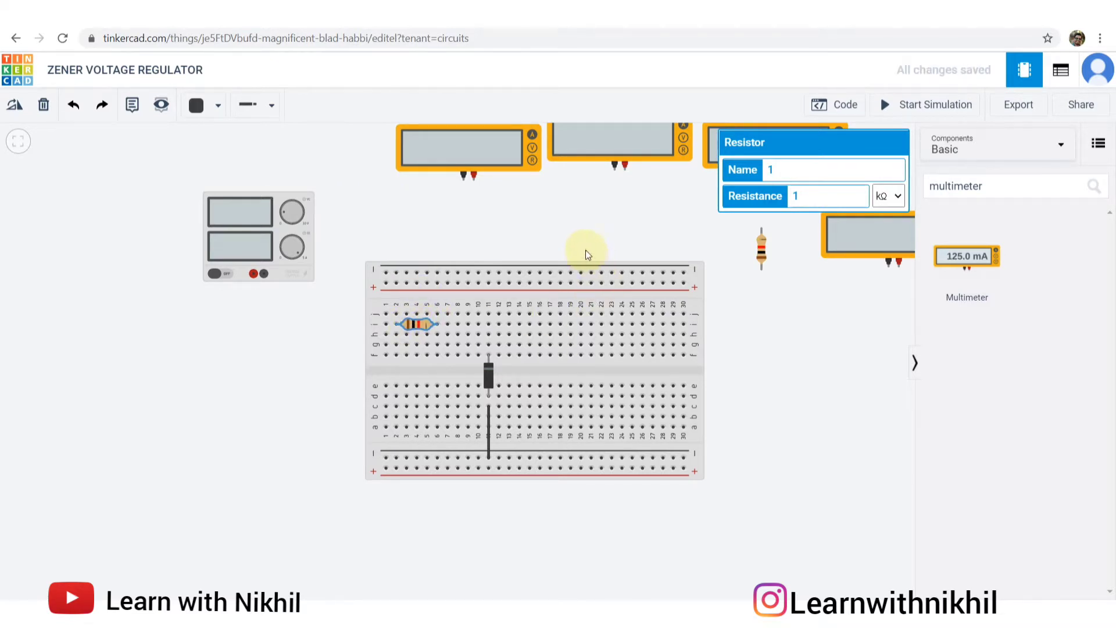
{"action": "left_click", "coordinate": [588, 211]}
{"action": "left_click", "coordinate": [411, 323]}
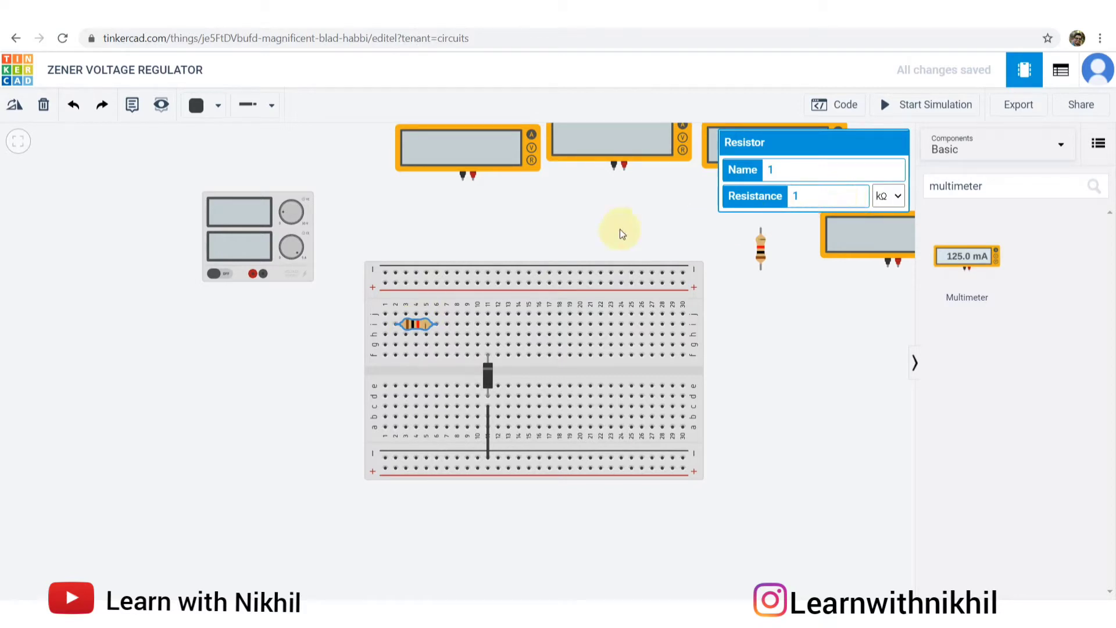
{"action": "left_click", "coordinate": [518, 229]}
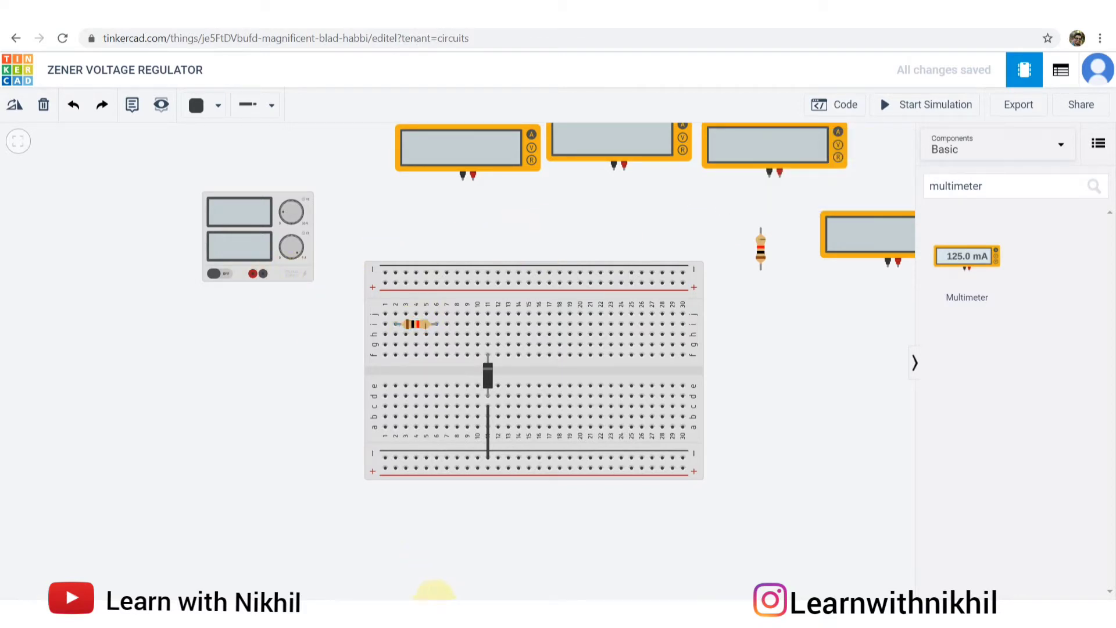
Step: Following the circuit diagram, wire the power supply's positive terminal to the series resistor's column 2 and colour the wire red
{"action": "left_click", "coordinate": [436, 608]}
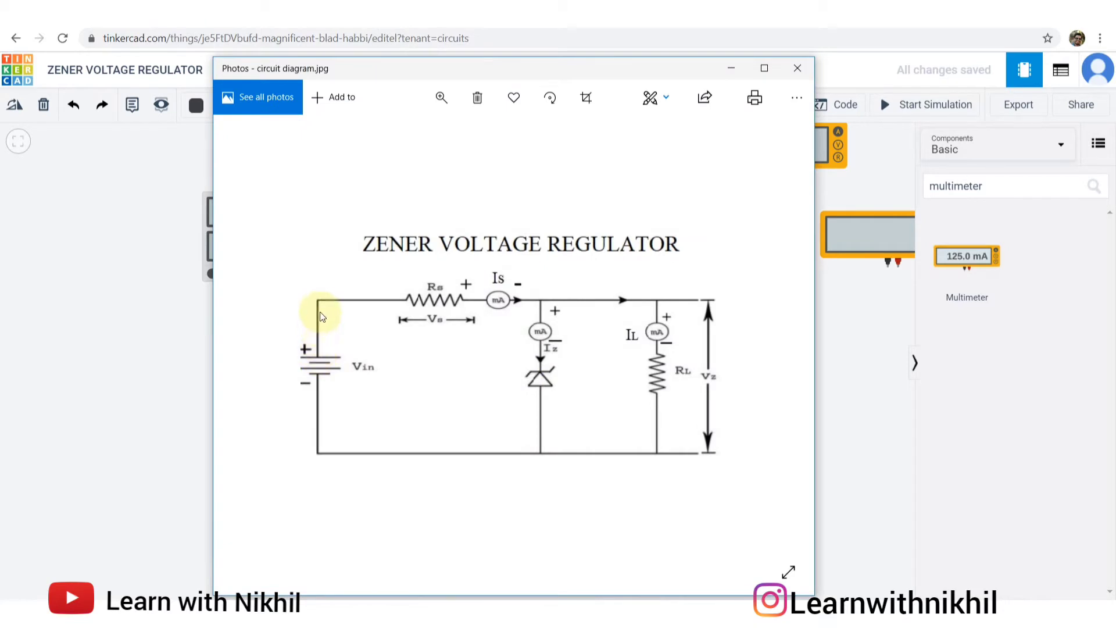
{"action": "left_click", "coordinate": [225, 303]}
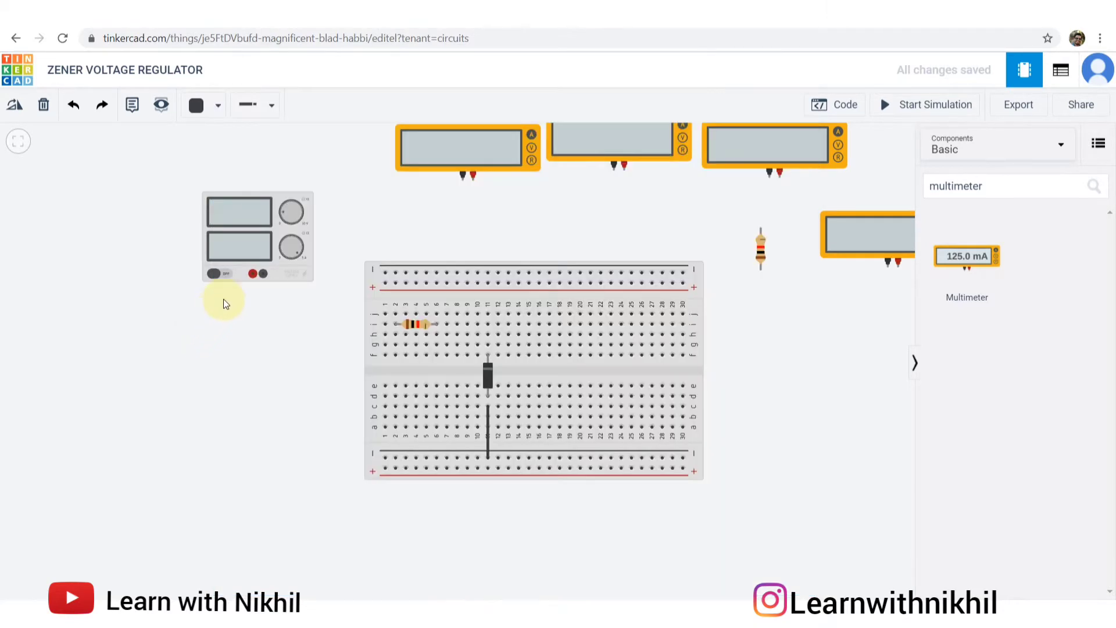
{"action": "left_click", "coordinate": [252, 274]}
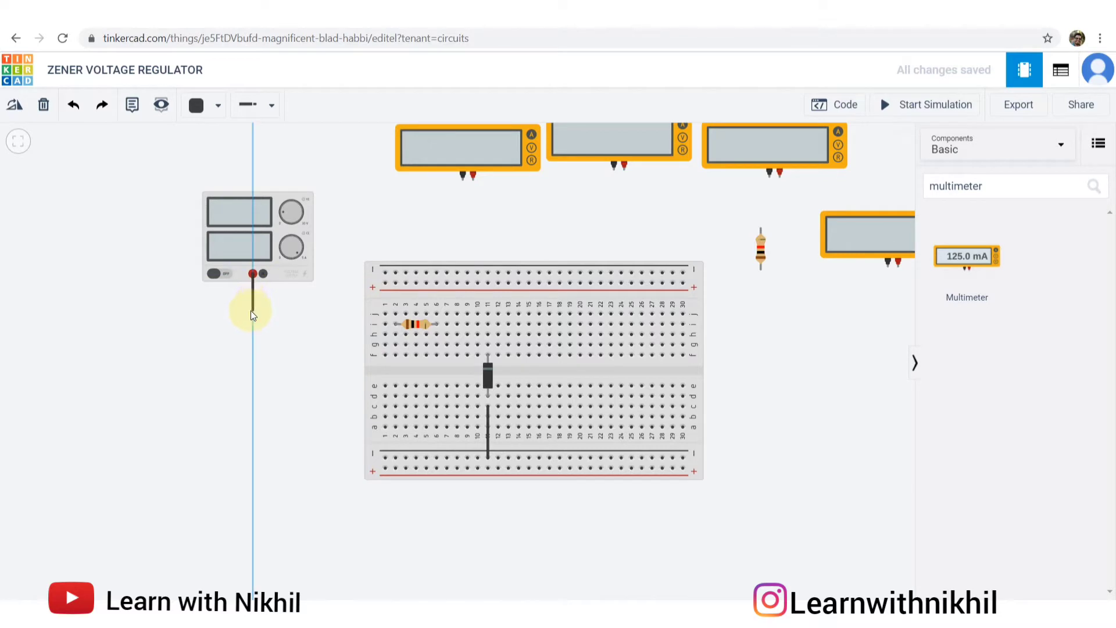
{"action": "left_click", "coordinate": [252, 318]}
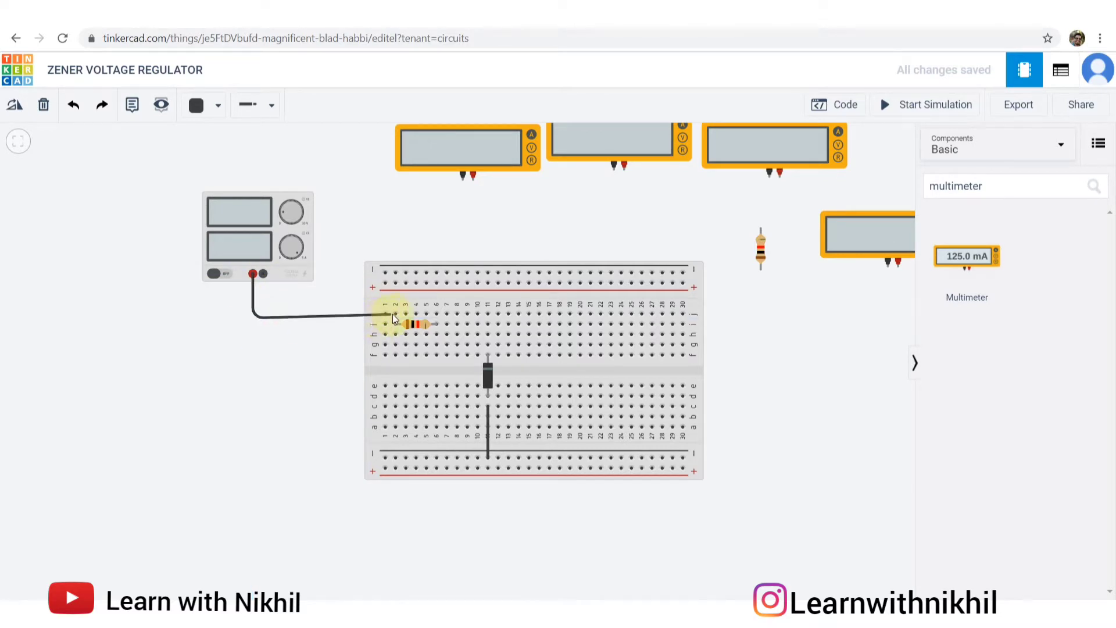
{"action": "left_click_drag", "start_coordinate": [253, 319], "coordinate": [254, 316]}
{"action": "left_click", "coordinate": [199, 105]}
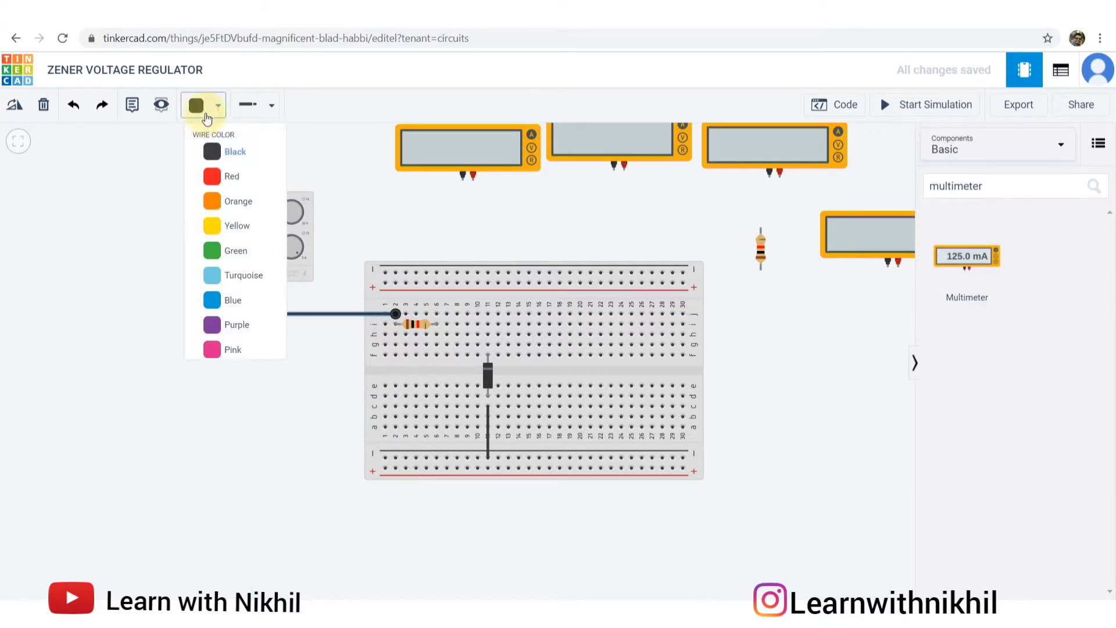
{"action": "left_click", "coordinate": [252, 180]}
{"action": "left_click", "coordinate": [388, 214]}
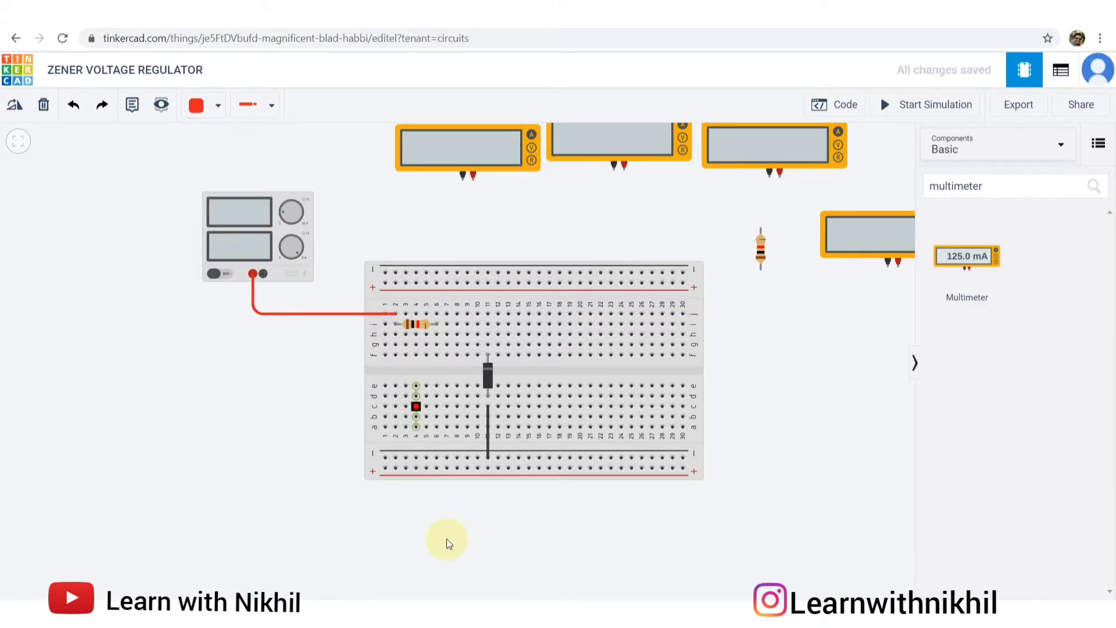
Step: Wire the series resistor's column 6 end to the first ammeter's positive terminal and align that meter above the wire
{"action": "key", "text": "alt+Tab"}
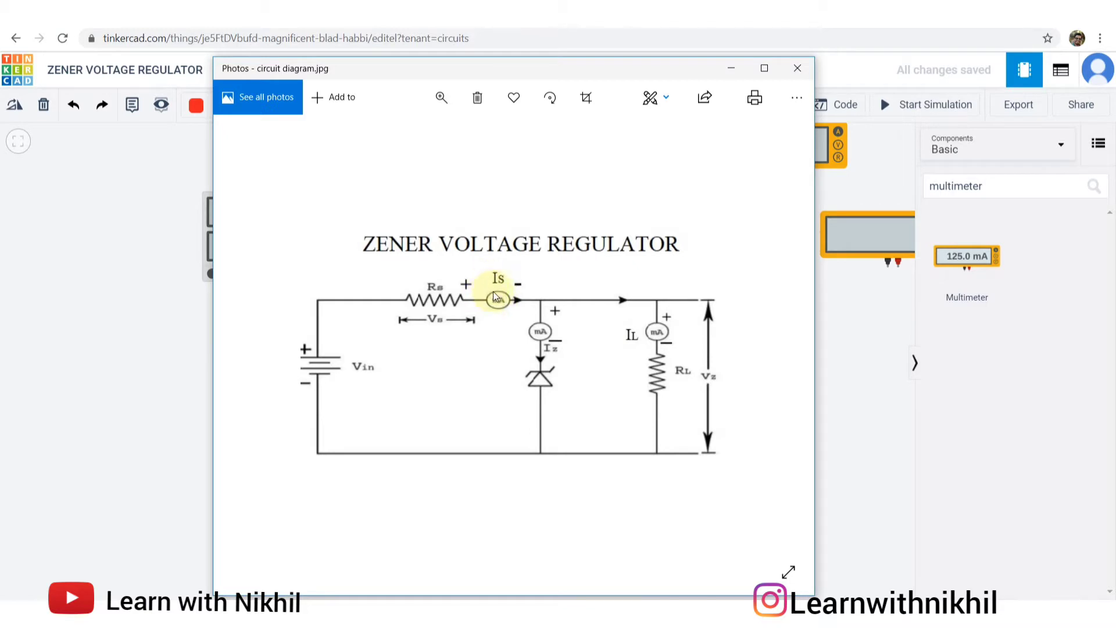
{"action": "left_click", "coordinate": [82, 381]}
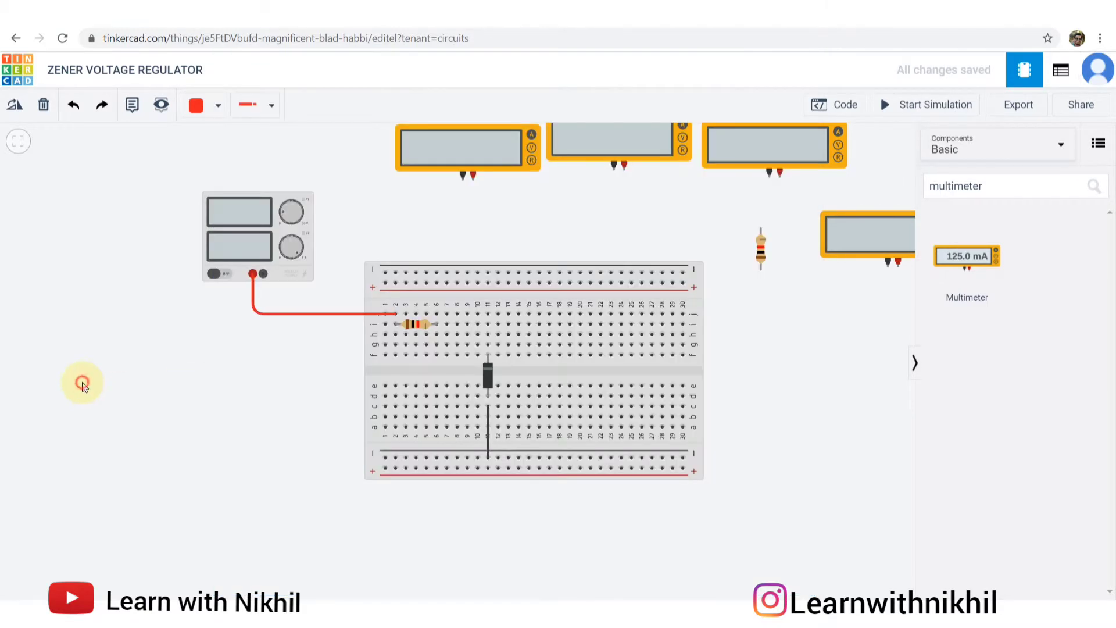
{"action": "left_click_drag", "start_coordinate": [510, 232], "coordinate": [489, 298]}
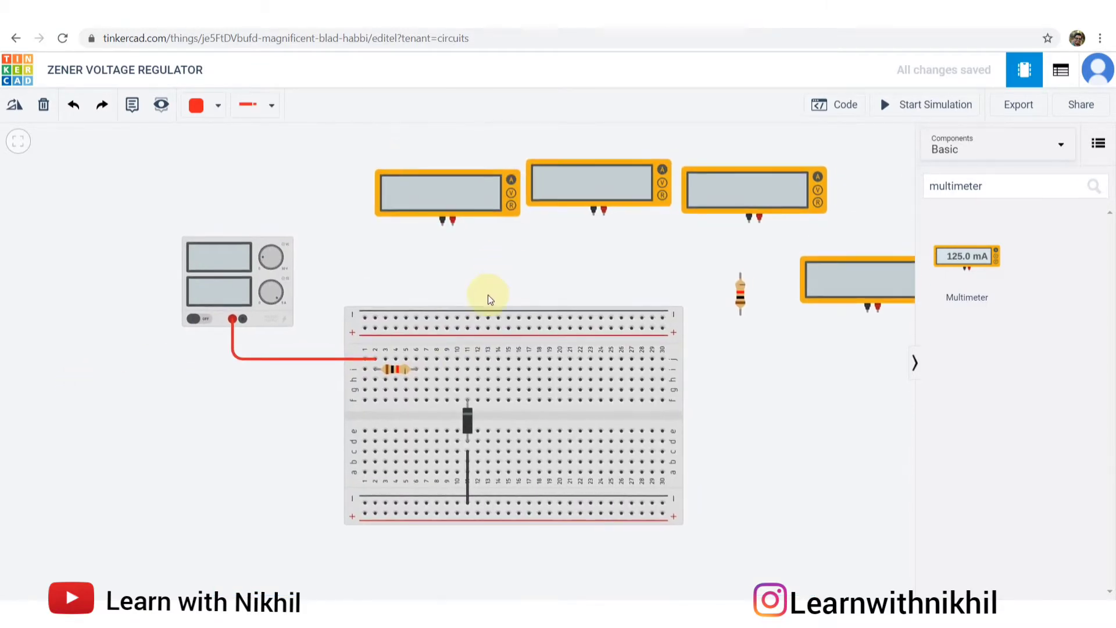
{"action": "left_click", "coordinate": [418, 361]}
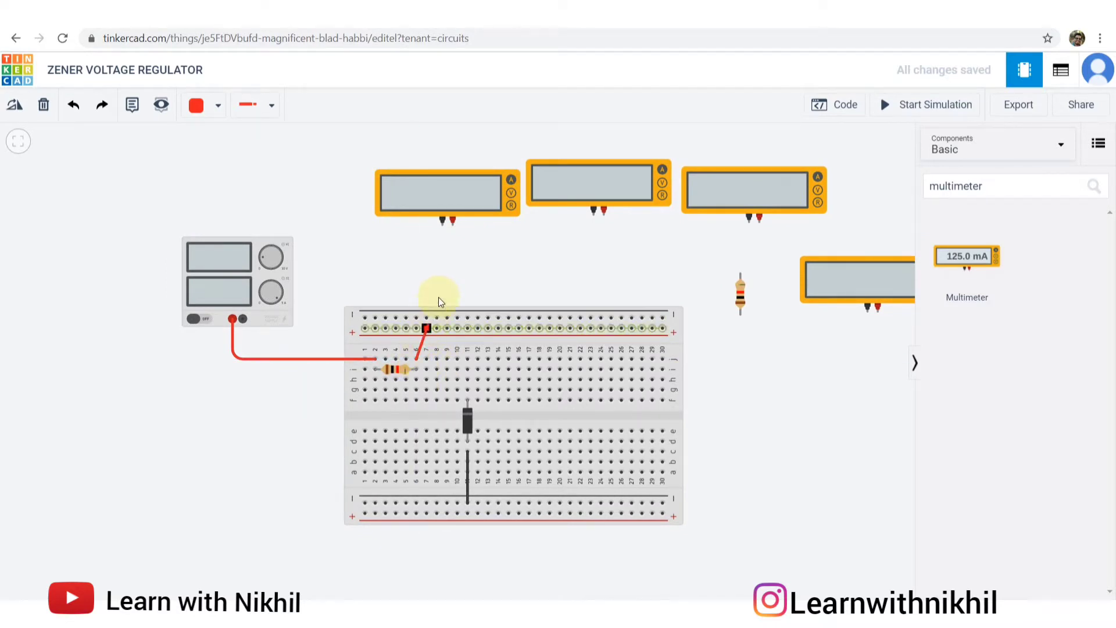
{"action": "left_click", "coordinate": [452, 225]}
{"action": "left_click_drag", "start_coordinate": [457, 212], "coordinate": [422, 214]}
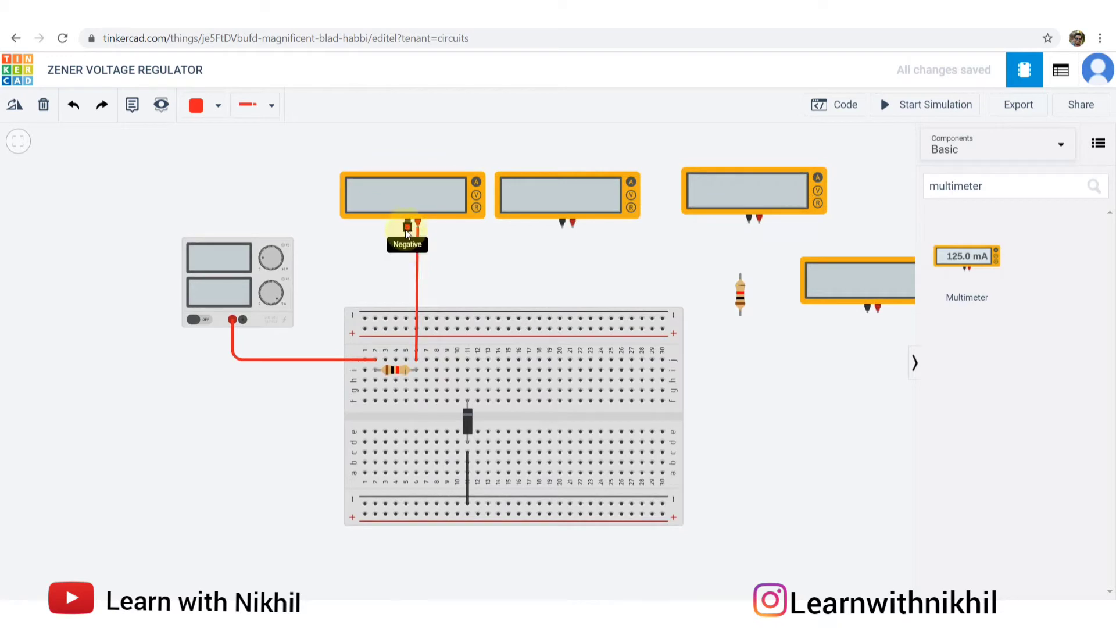
Step: Following the circuit diagram, wire the first ammeter's negative terminal to the second meter's positive terminal and straighten the wire's corner
{"action": "key", "text": "alt+Tab"}
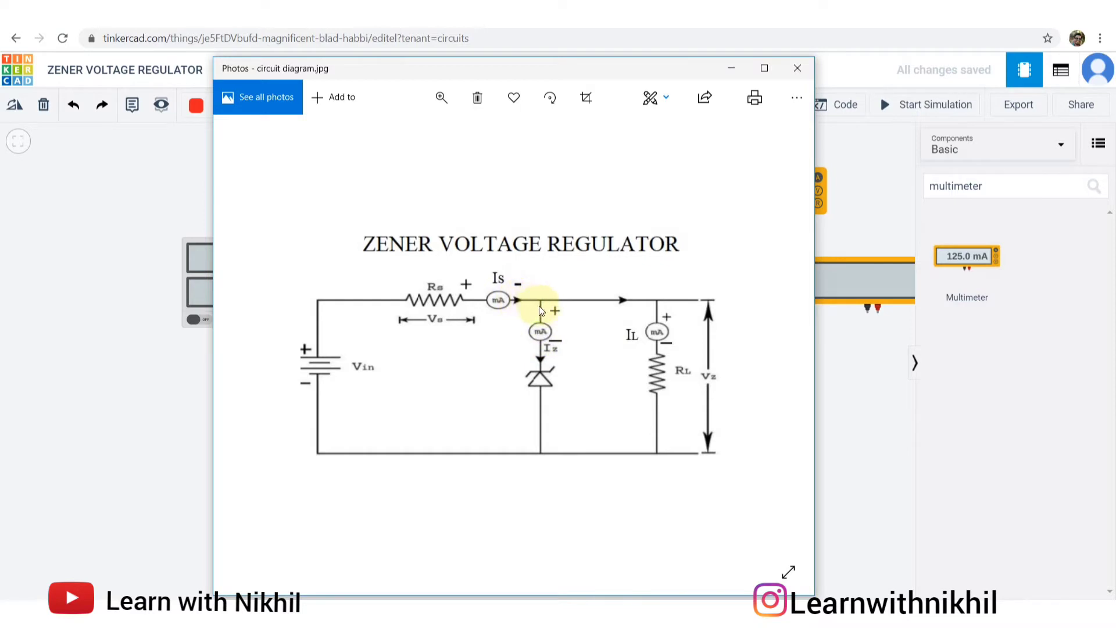
{"action": "left_click", "coordinate": [187, 211]}
{"action": "left_click", "coordinate": [408, 227]}
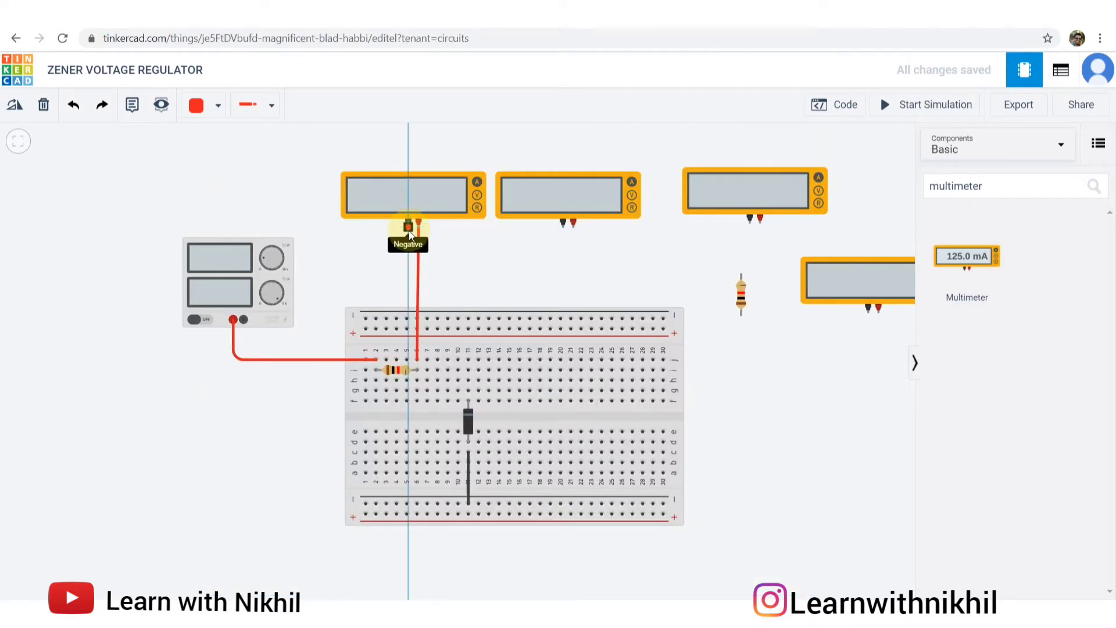
{"action": "left_click", "coordinate": [408, 251]}
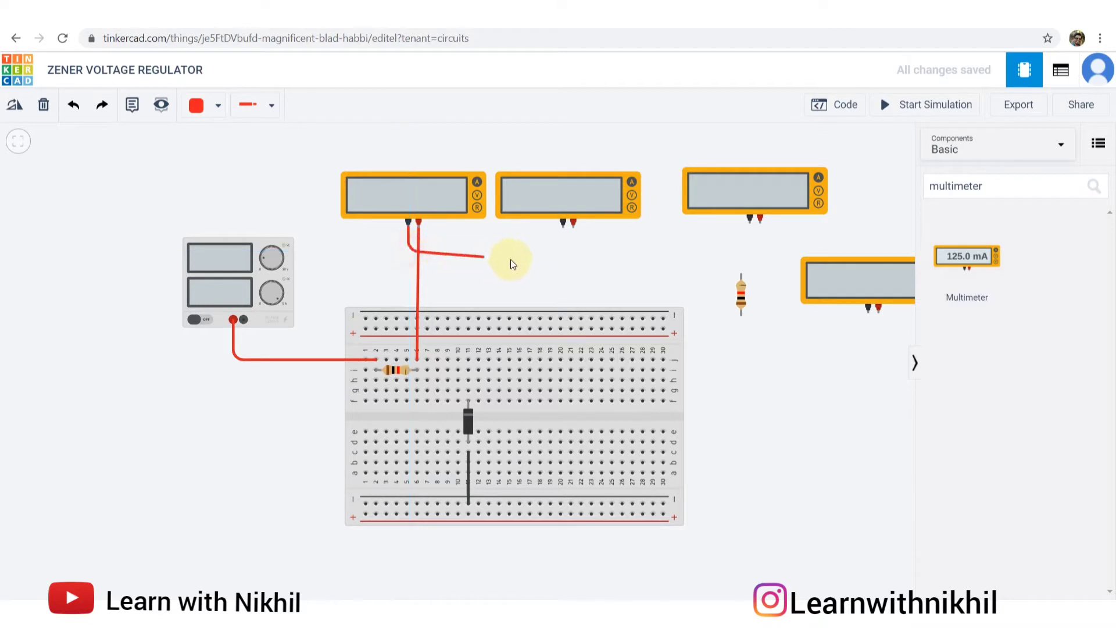
{"action": "left_click", "coordinate": [575, 250]}
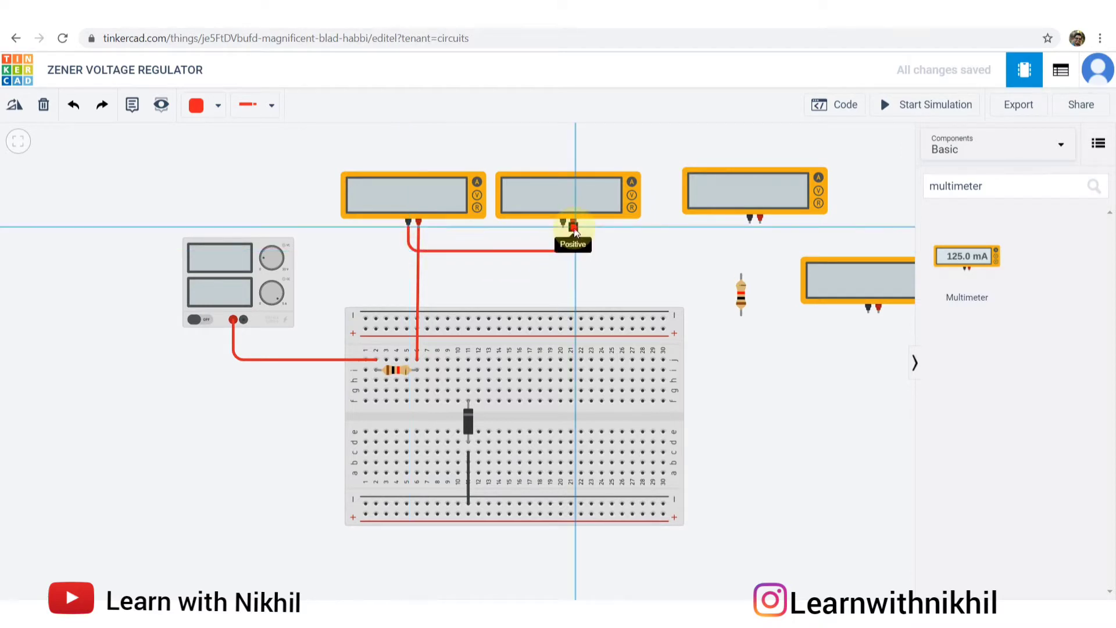
{"action": "left_click", "coordinate": [574, 227]}
{"action": "left_click", "coordinate": [594, 233]}
{"action": "left_click", "coordinate": [574, 250]}
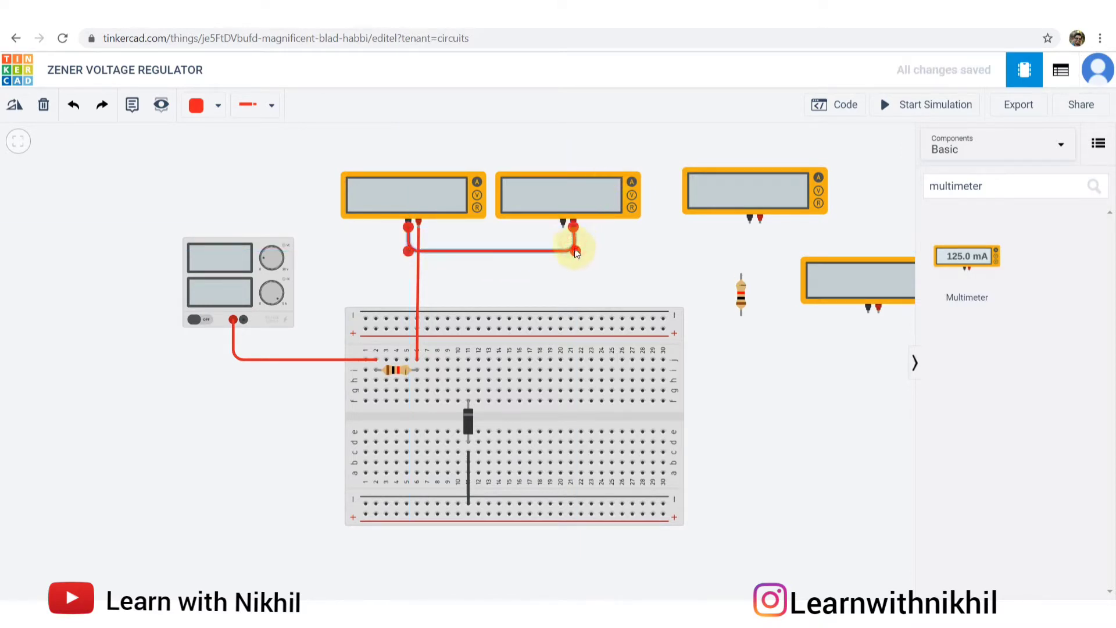
{"action": "left_click_drag", "start_coordinate": [575, 250], "coordinate": [573, 249]}
{"action": "left_click", "coordinate": [592, 243]}
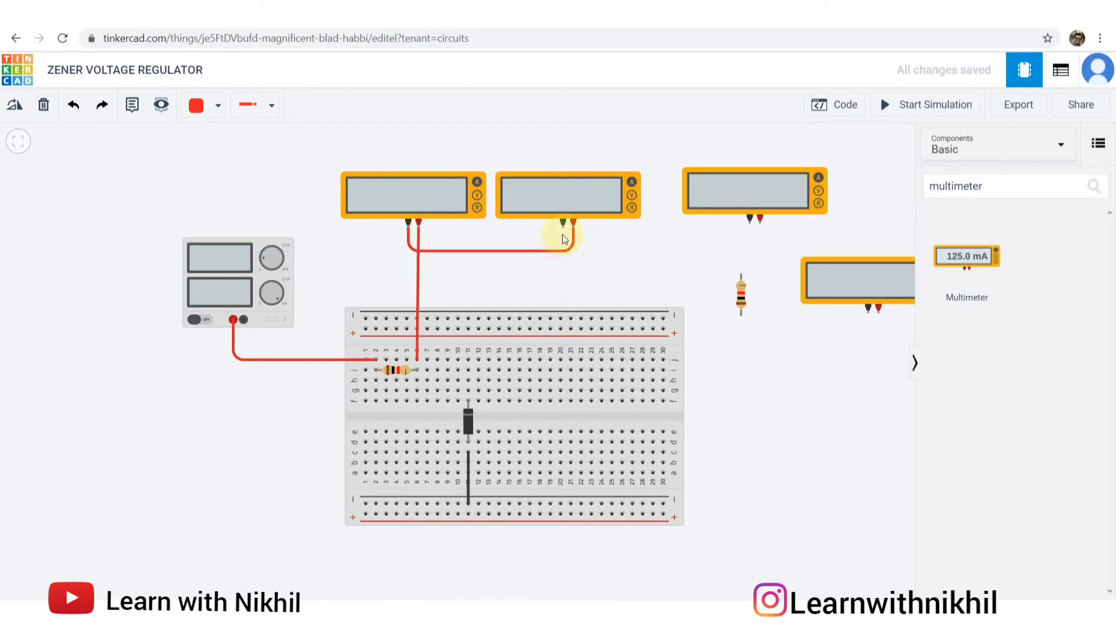
Step: Following the circuit diagram, wire the second meter's negative terminal to the Zener diode's cathode column at row g, column 11, and straighten the wire's bend
{"action": "left_click", "coordinate": [448, 614]}
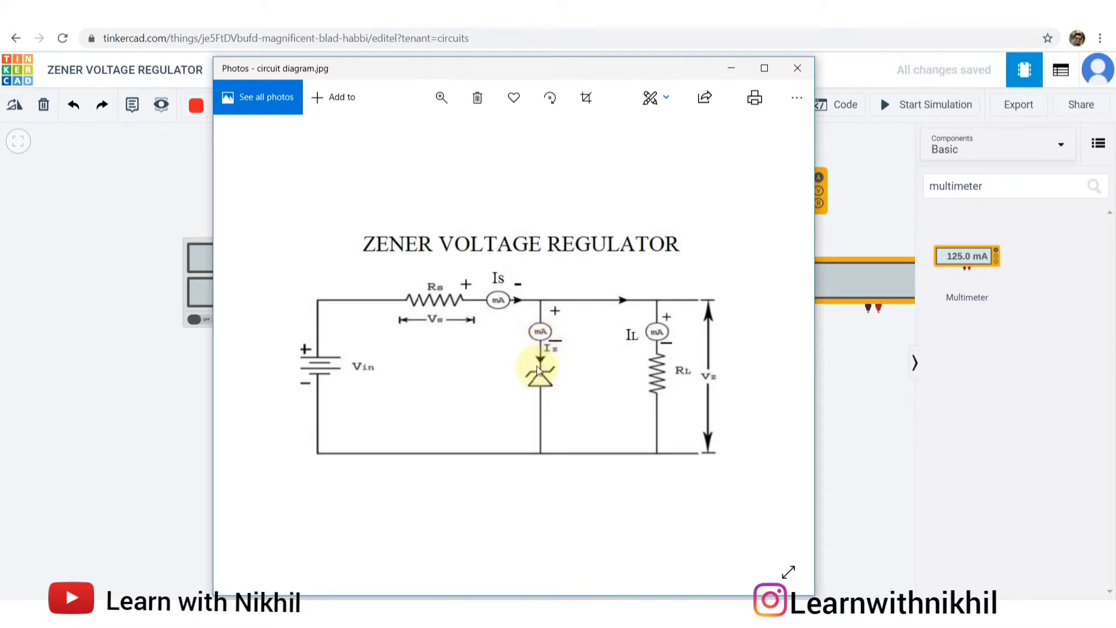
{"action": "left_click", "coordinate": [175, 210]}
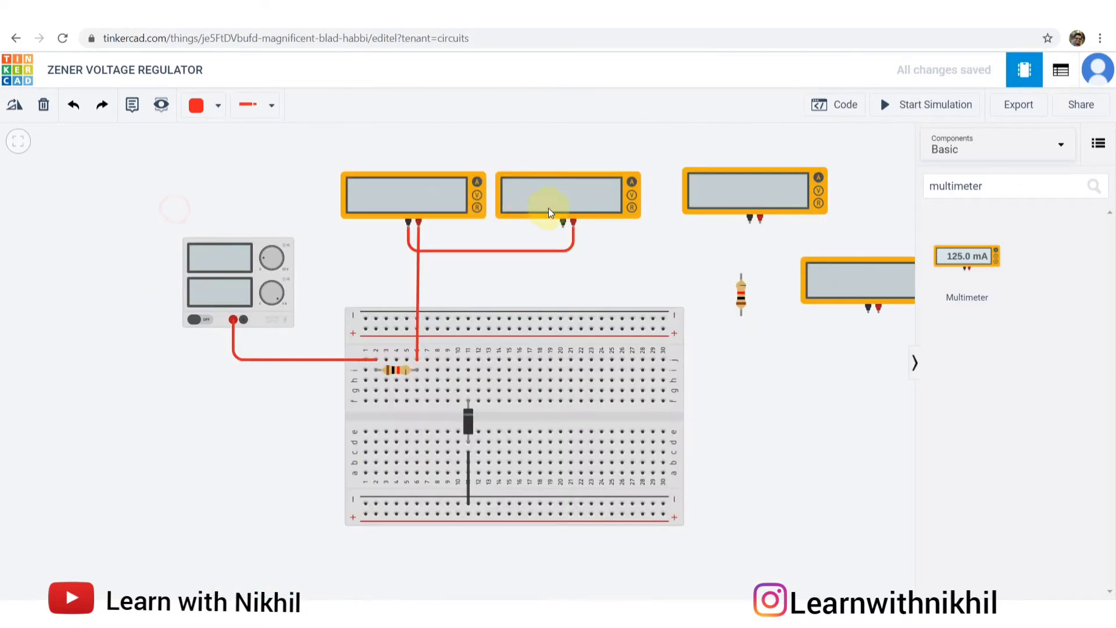
{"action": "left_click", "coordinate": [563, 229]}
{"action": "left_click", "coordinate": [561, 292]}
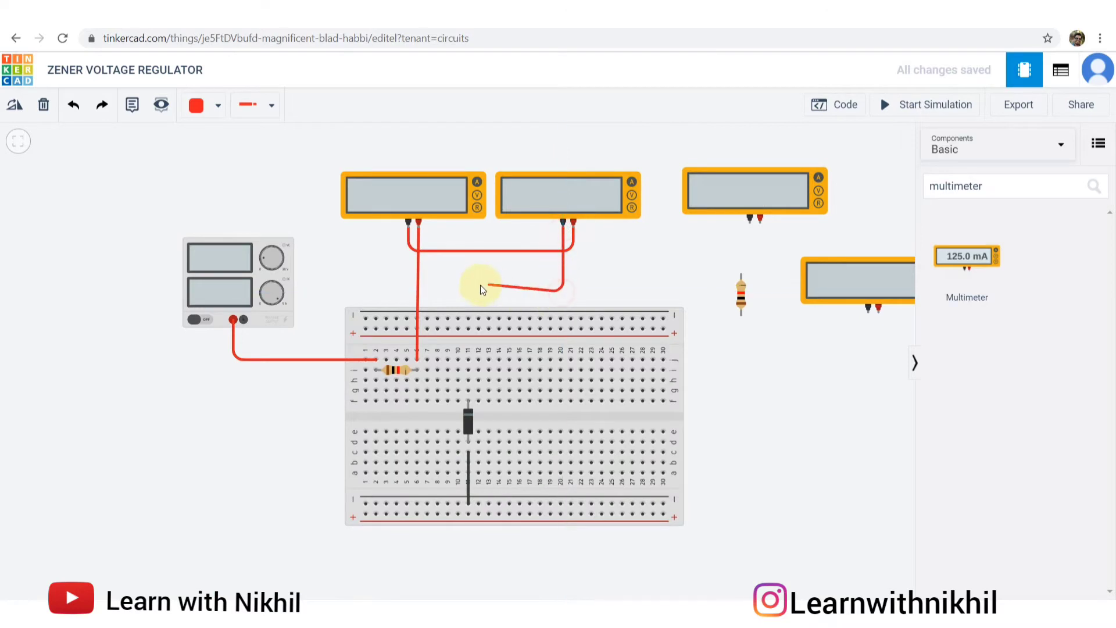
{"action": "left_click", "coordinate": [469, 298]}
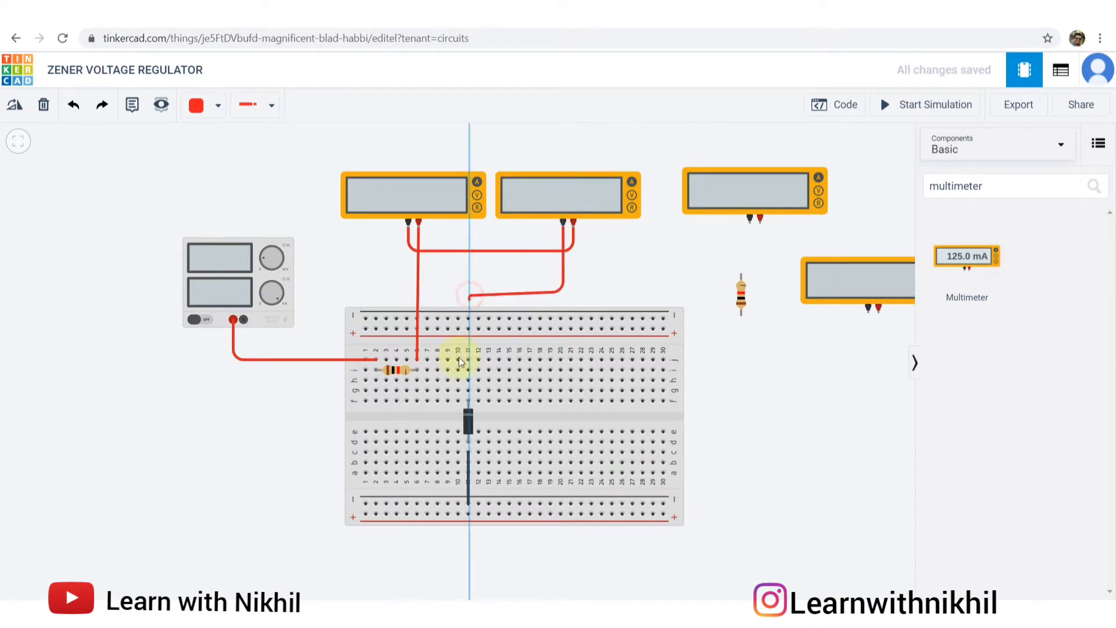
{"action": "left_click", "coordinate": [468, 389]}
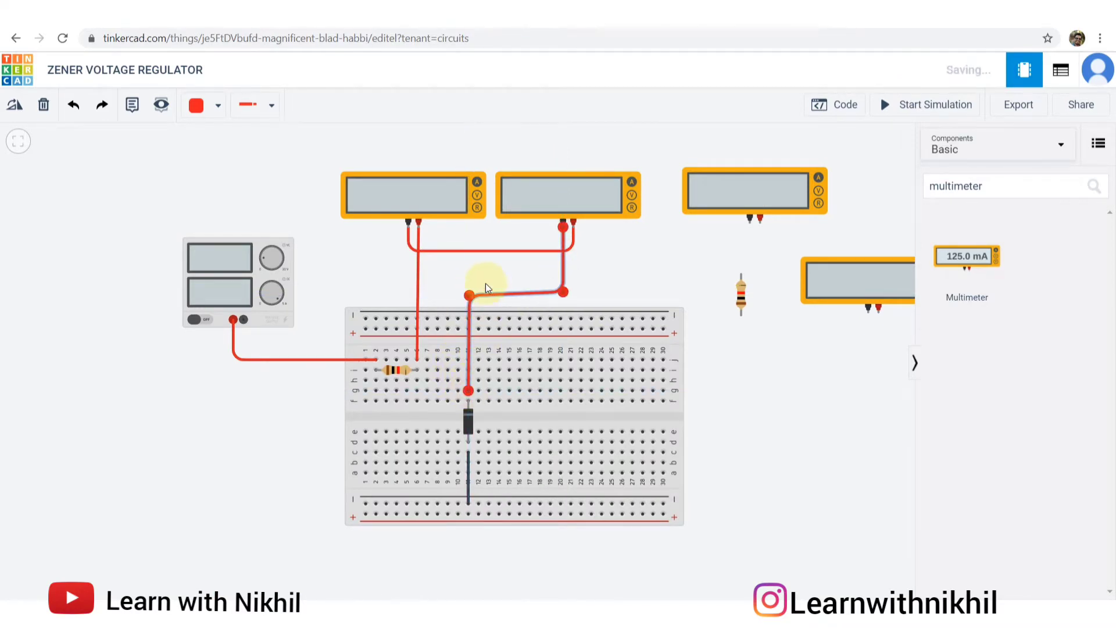
{"action": "left_click_drag", "start_coordinate": [471, 295], "coordinate": [472, 292]}
{"action": "left_click", "coordinate": [632, 280]}
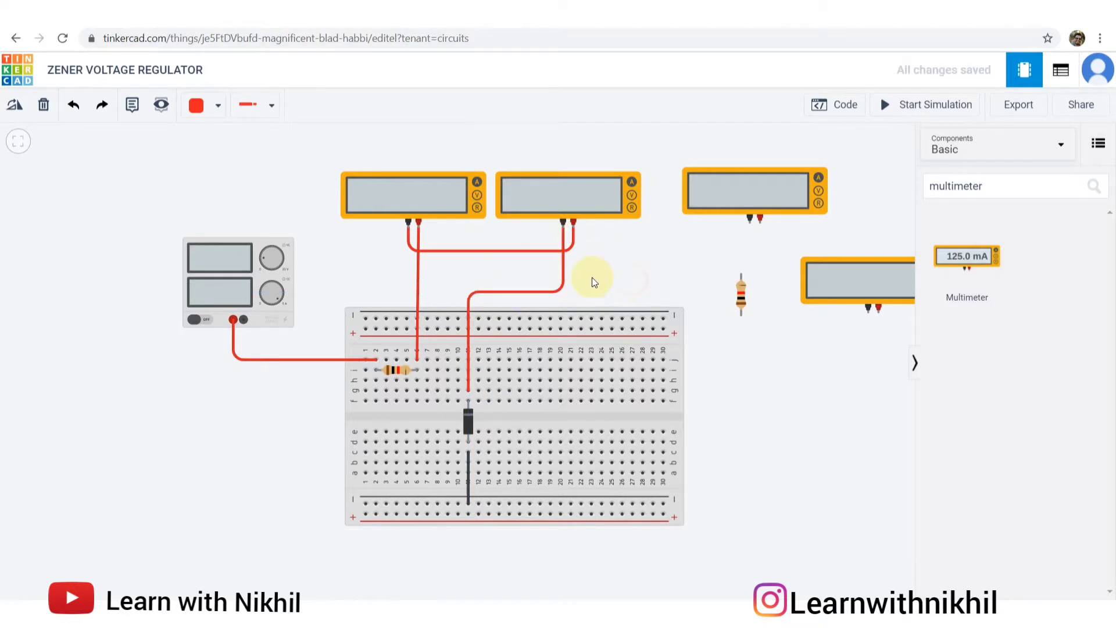
Step: Following the circuit diagram's load branch, wire the second meter's positive terminal to the third meter's positive terminal
{"action": "left_click", "coordinate": [429, 615]}
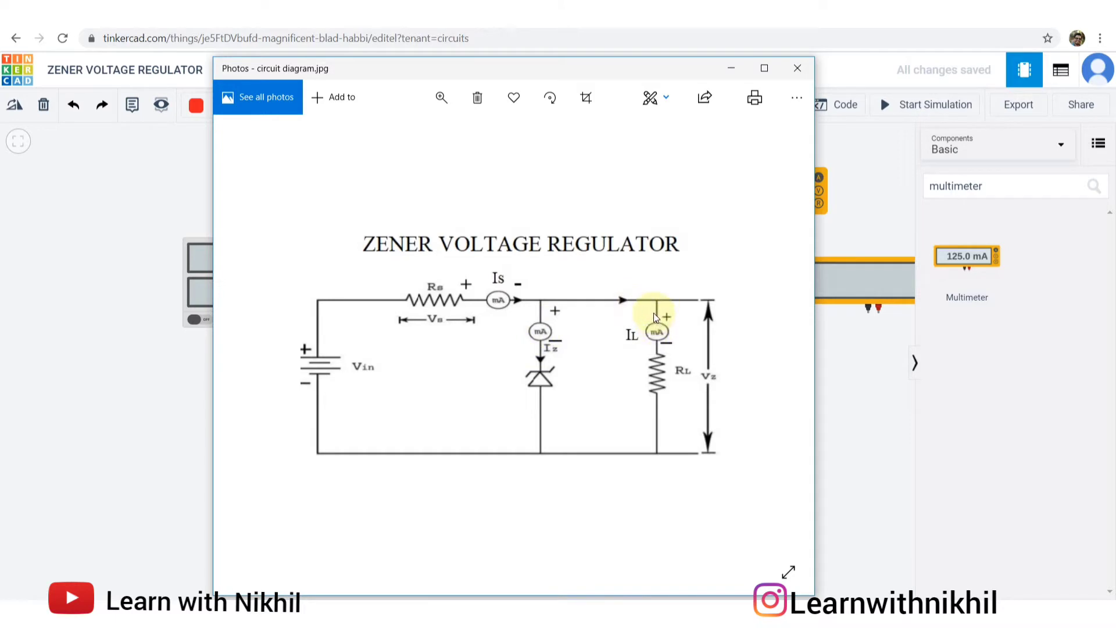
{"action": "left_click", "coordinate": [167, 183]}
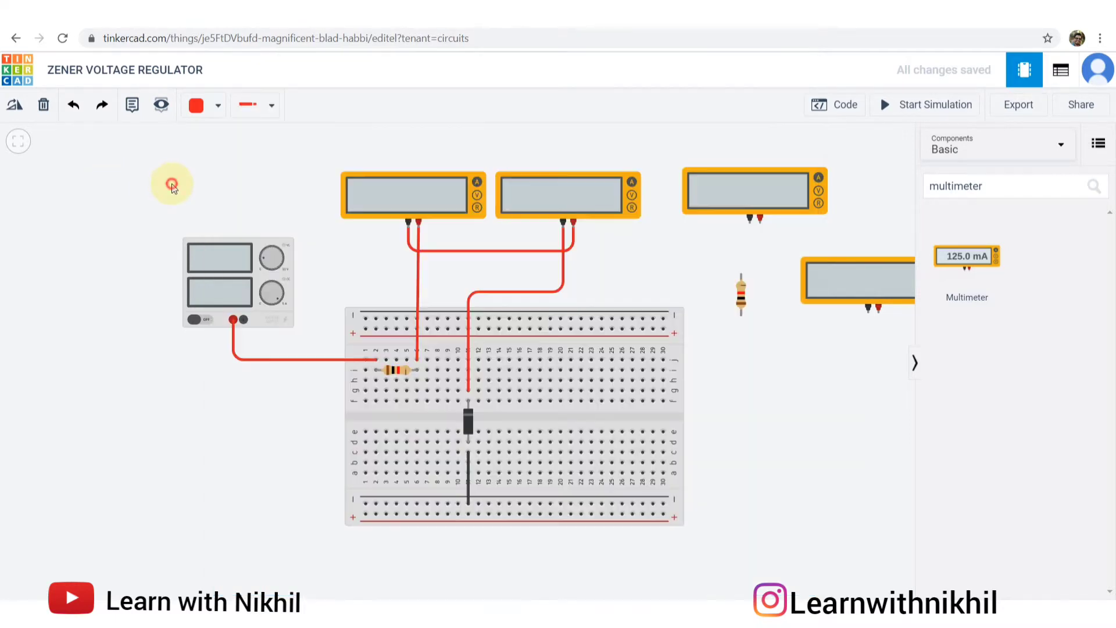
{"action": "left_click", "coordinate": [574, 225]}
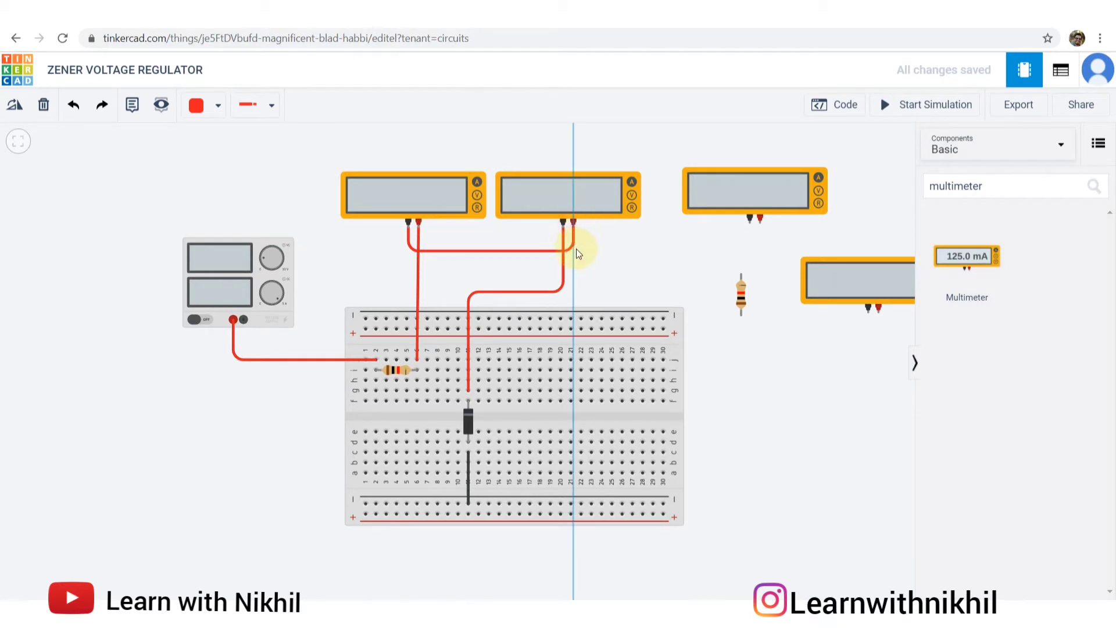
{"action": "left_click", "coordinate": [574, 260]}
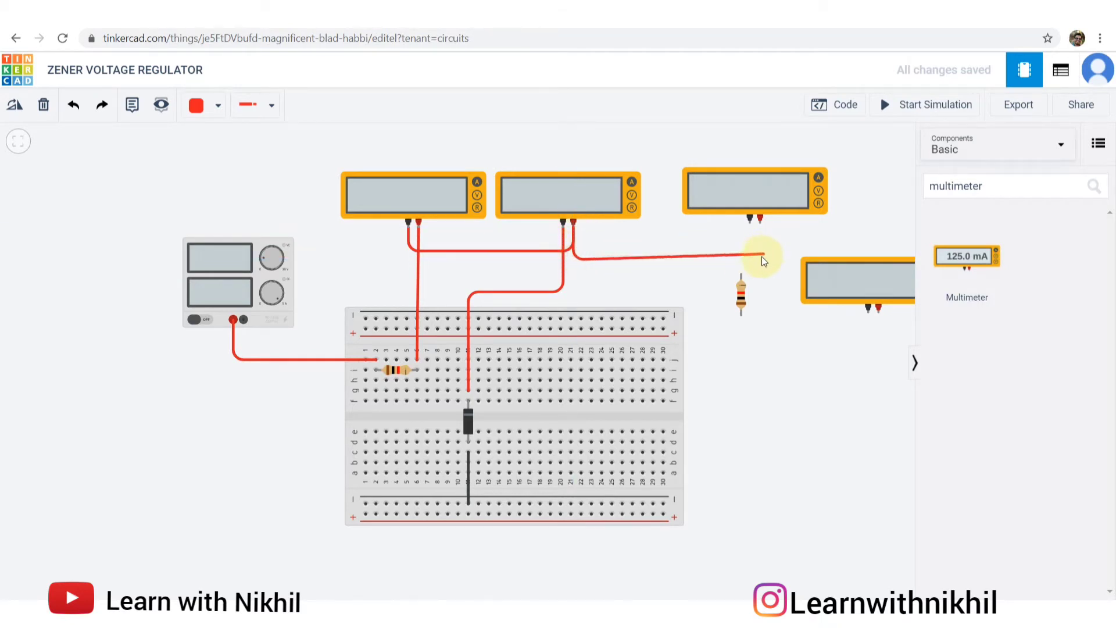
{"action": "left_click", "coordinate": [759, 259]}
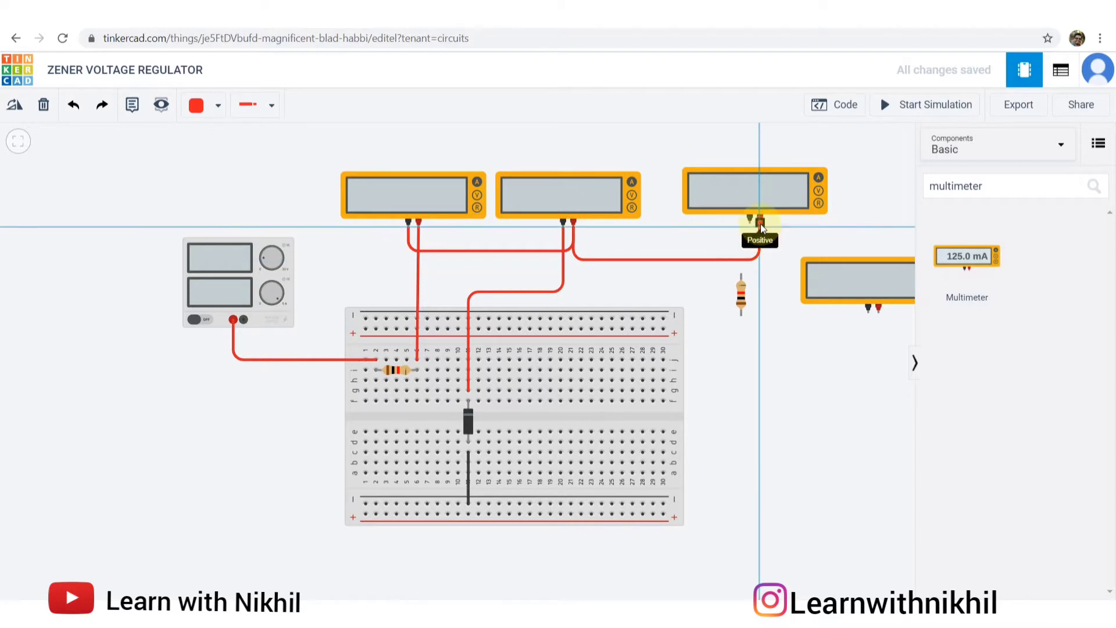
{"action": "left_click", "coordinate": [760, 221]}
Step: Move the third meter closer beside the second one and realign the bend of its wire below the positive terminal
{"action": "left_click", "coordinate": [760, 174]}
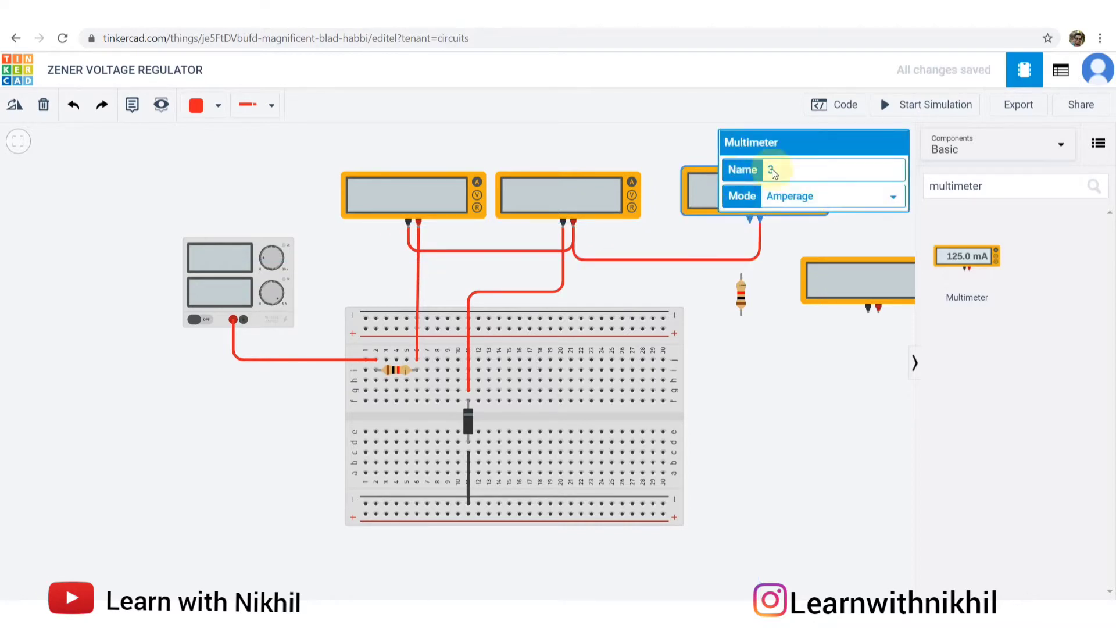
{"action": "left_click", "coordinate": [704, 150]}
{"action": "left_click_drag", "start_coordinate": [709, 165], "coordinate": [628, 176]}
{"action": "left_click", "coordinate": [659, 173]}
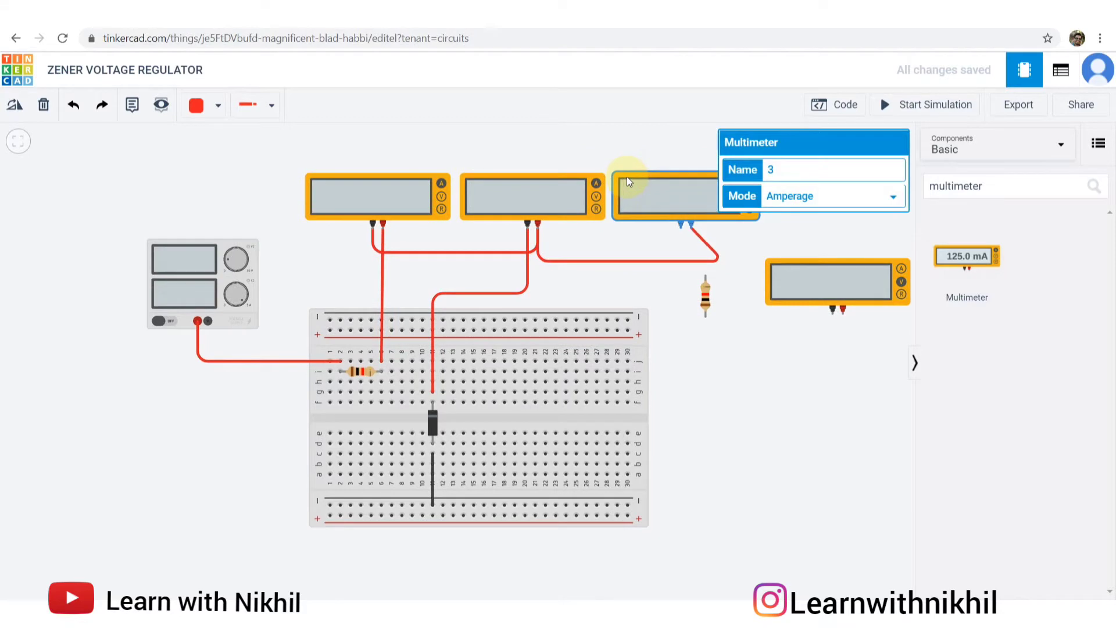
{"action": "mouse_move", "coordinate": [717, 256]}
{"action": "left_mouse_down"}
{"action": "mouse_move", "coordinate": [723, 265]}
{"action": "mouse_move", "coordinate": [695, 263]}
{"action": "left_mouse_up"}
{"action": "left_click", "coordinate": [718, 242]}
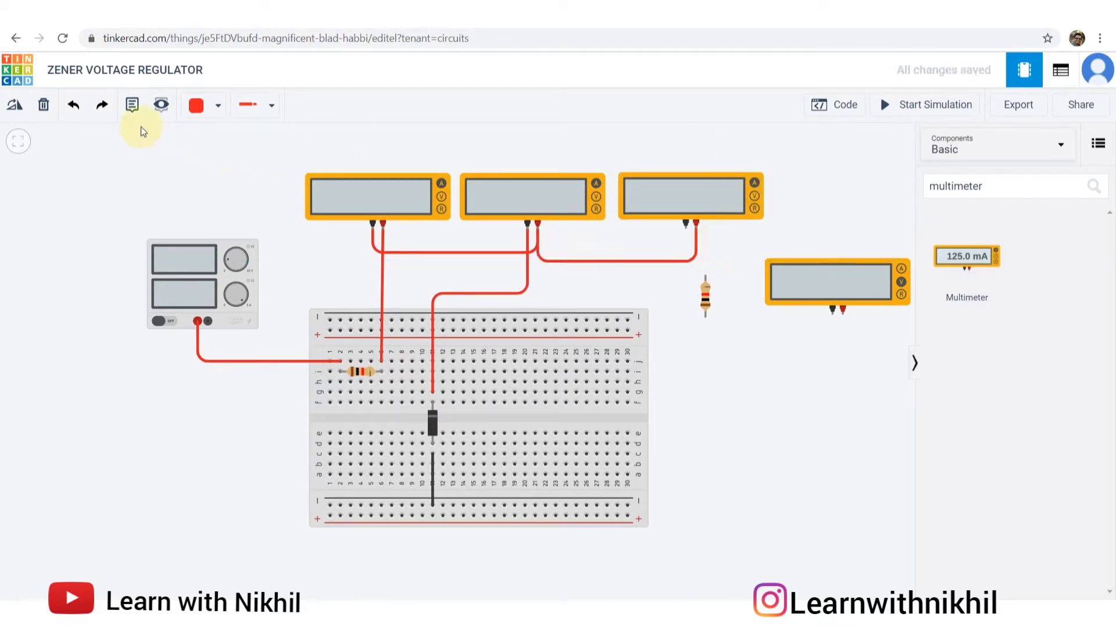
Step: Add a note reading VS above the power supply
{"action": "left_click", "coordinate": [132, 104]}
{"action": "left_click", "coordinate": [183, 226]}
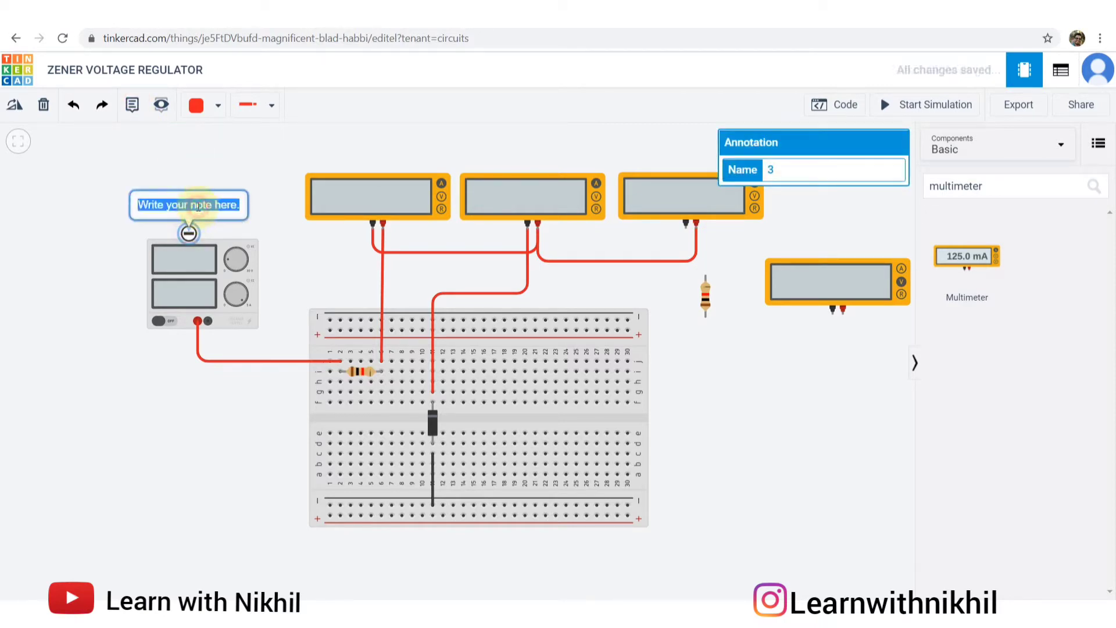
{"action": "type", "text": "VS"}
{"action": "left_click", "coordinate": [232, 176]}
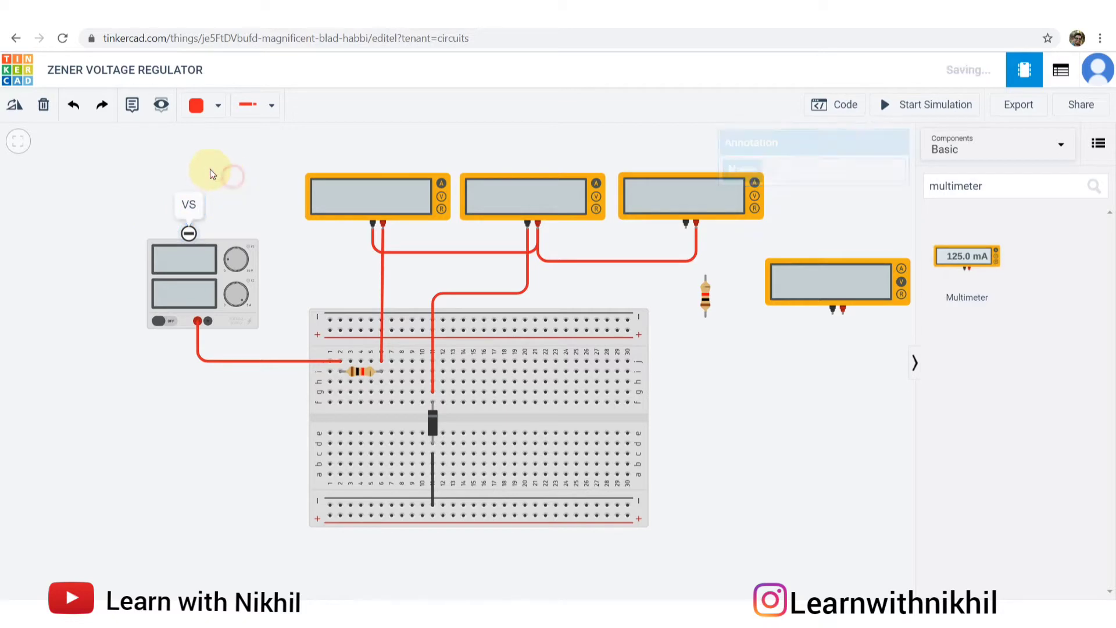
Step: Add a note reading IS above the first ammeter
{"action": "left_click", "coordinate": [132, 104]}
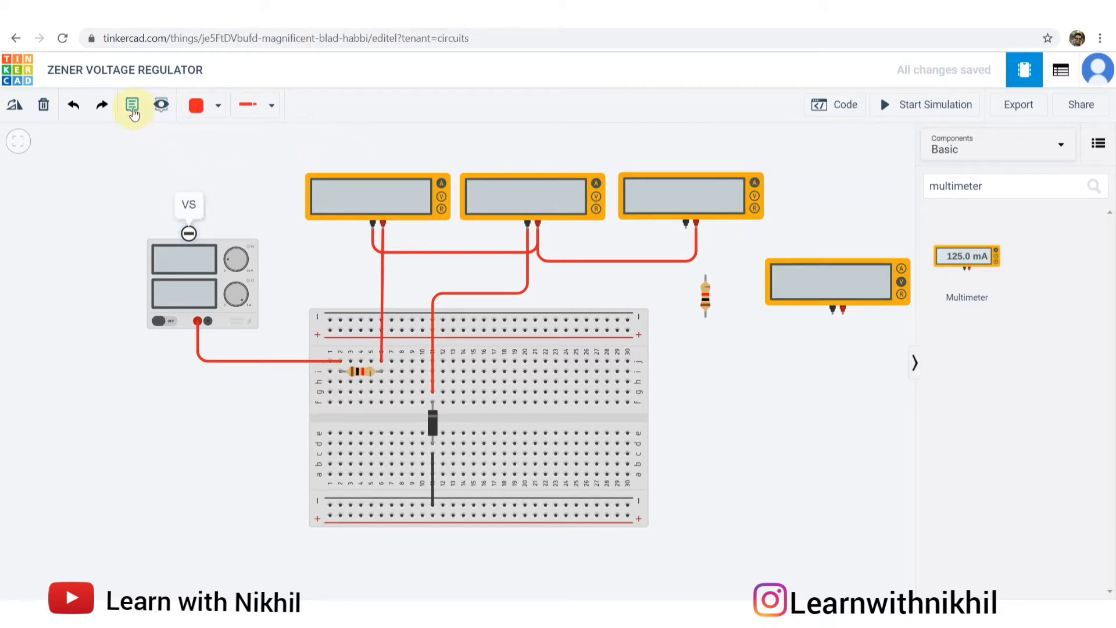
{"action": "left_click", "coordinate": [376, 169]}
{"action": "left_click", "coordinate": [375, 146]}
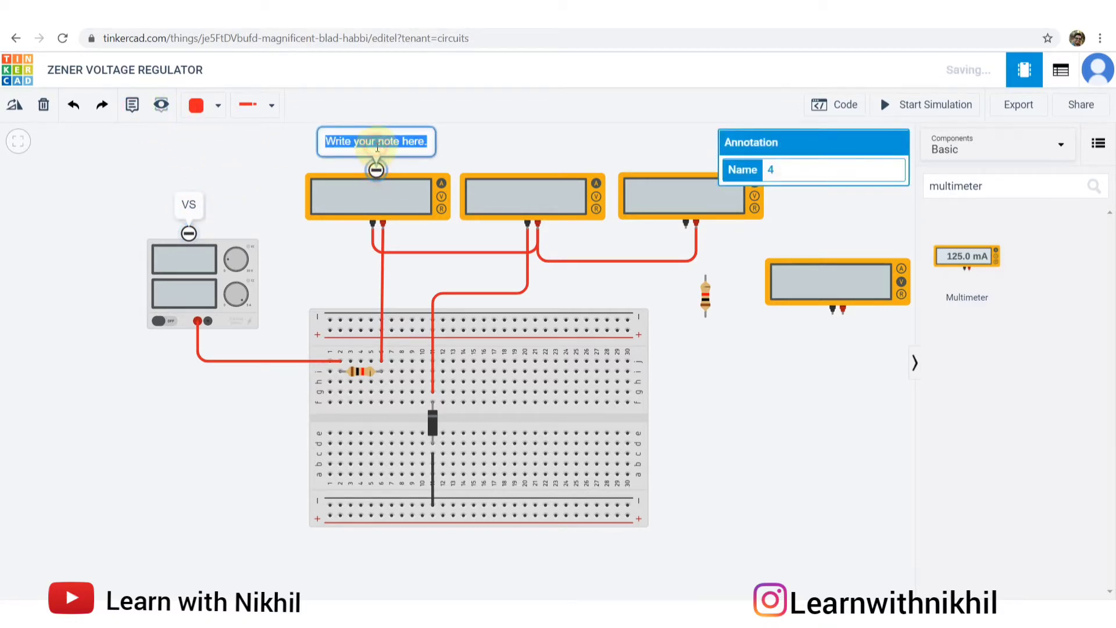
{"action": "type", "text": "IS"}
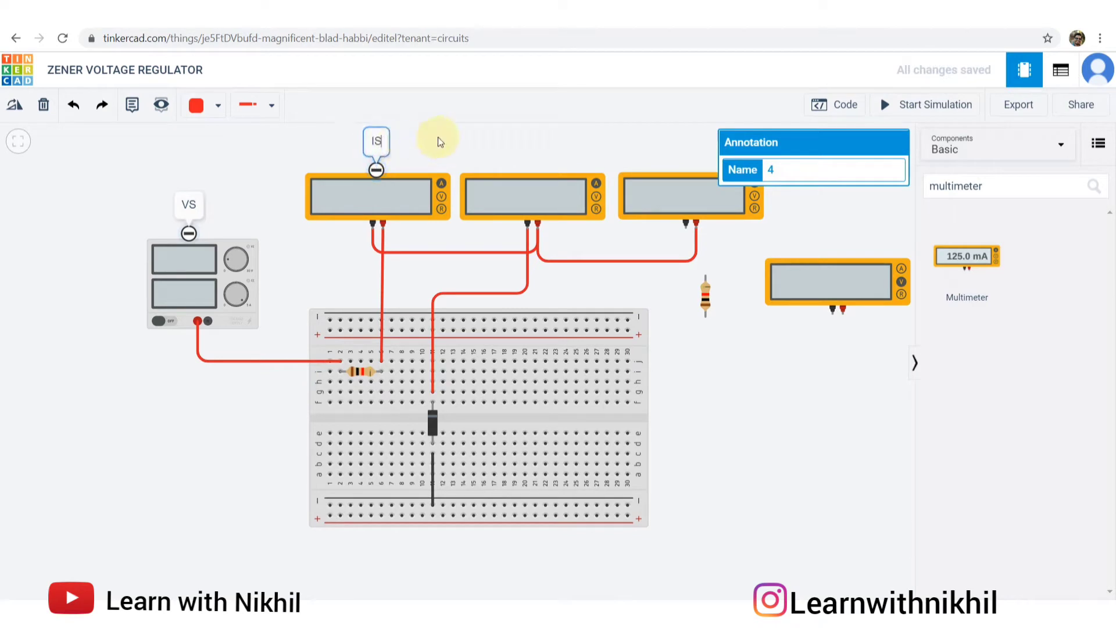
{"action": "left_click", "coordinate": [439, 137]}
Step: Add a note reading IZ above the second ammeter
{"action": "left_click", "coordinate": [132, 104]}
{"action": "left_click", "coordinate": [530, 168]}
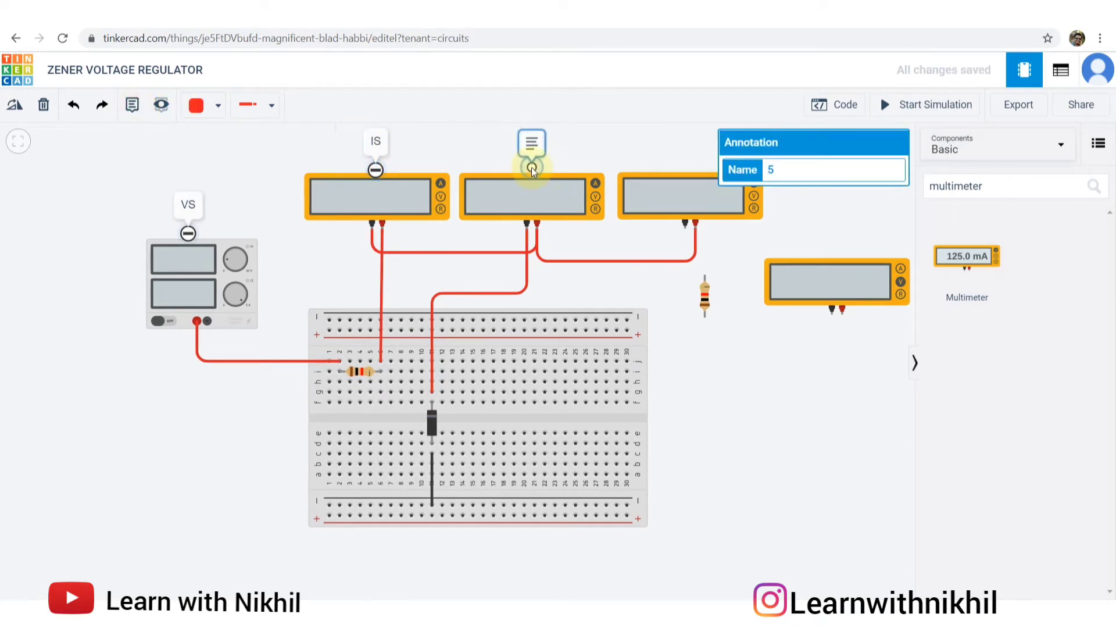
{"action": "left_click", "coordinate": [530, 142]}
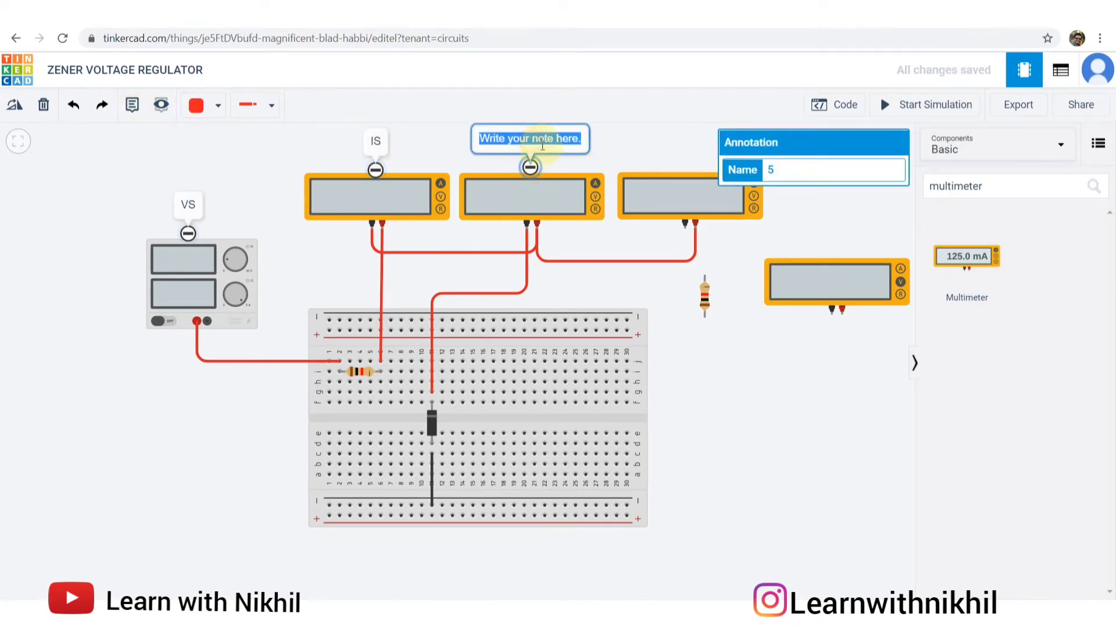
{"action": "key", "text": "BackSpace"}
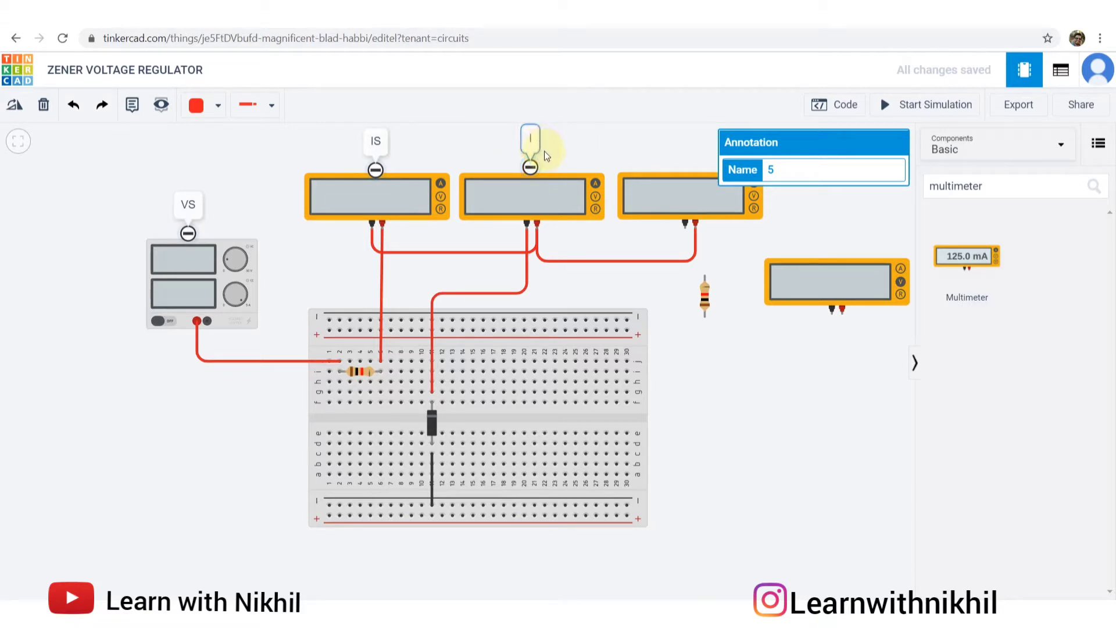
{"action": "left_click", "coordinate": [586, 146]}
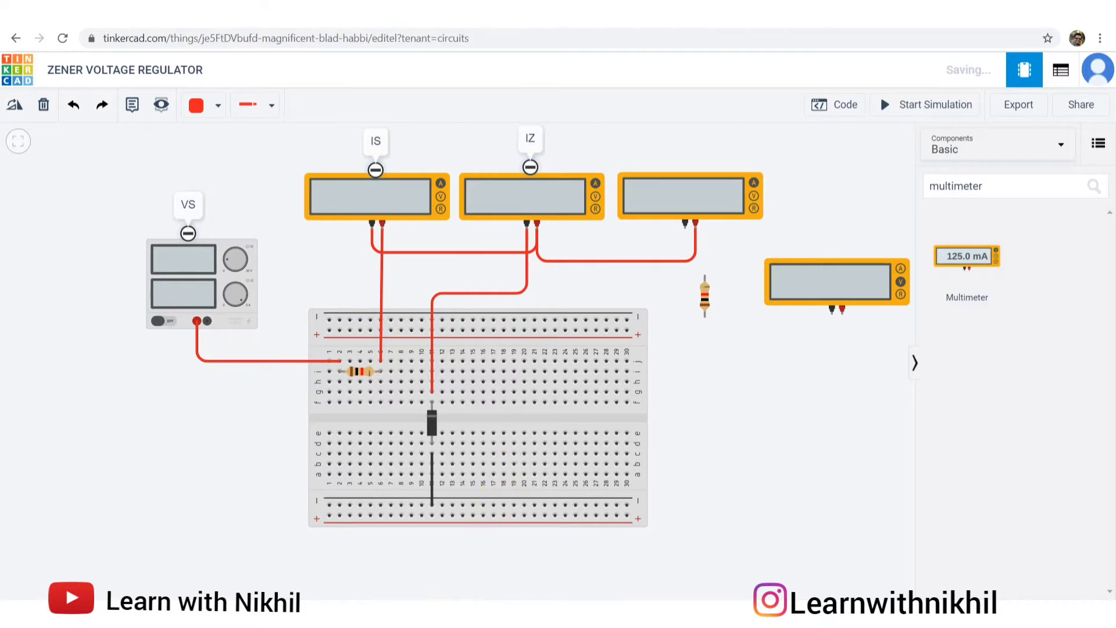
Step: Check the load current's label in the circuit diagram and add a note reading IL above the third ammeter
{"action": "key", "text": "alt+Tab"}
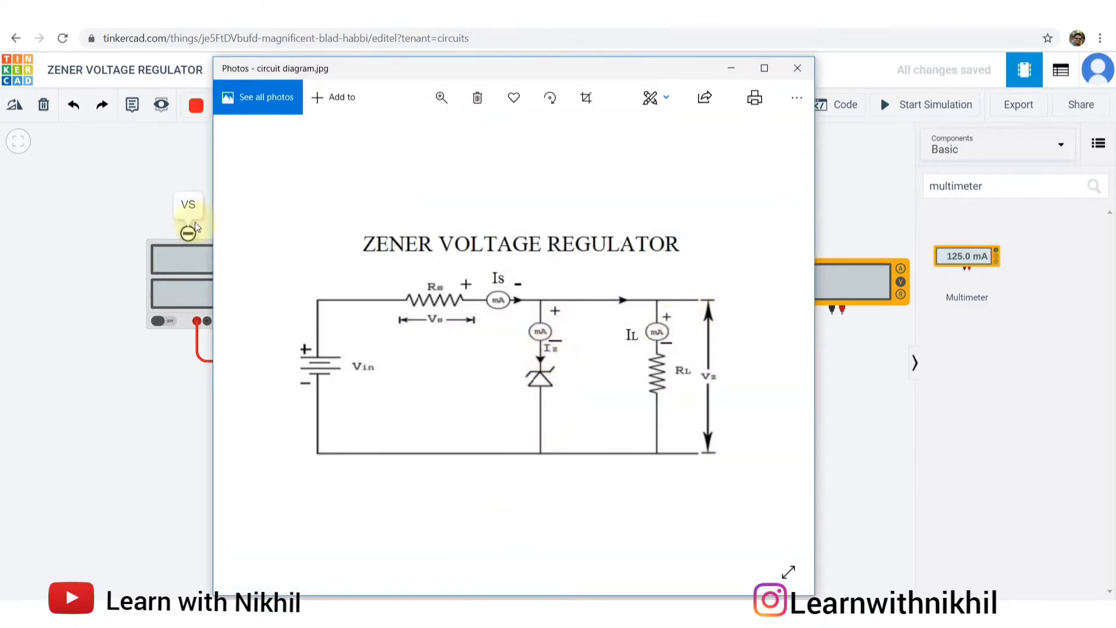
{"action": "left_click", "coordinate": [141, 188]}
{"action": "left_click", "coordinate": [132, 105]}
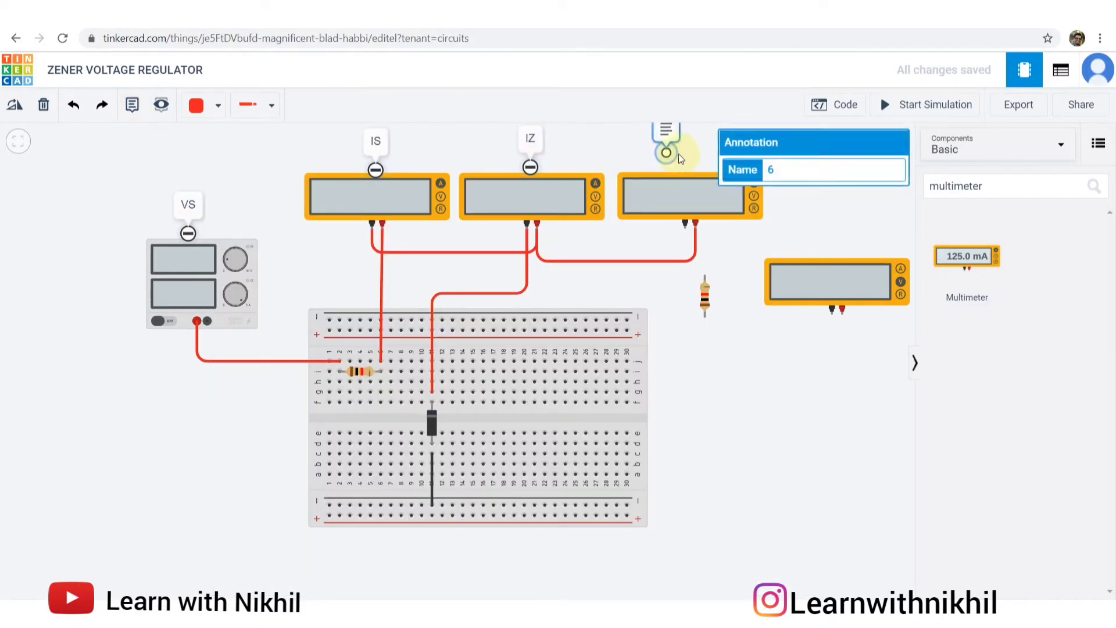
{"action": "left_click", "coordinate": [692, 170]}
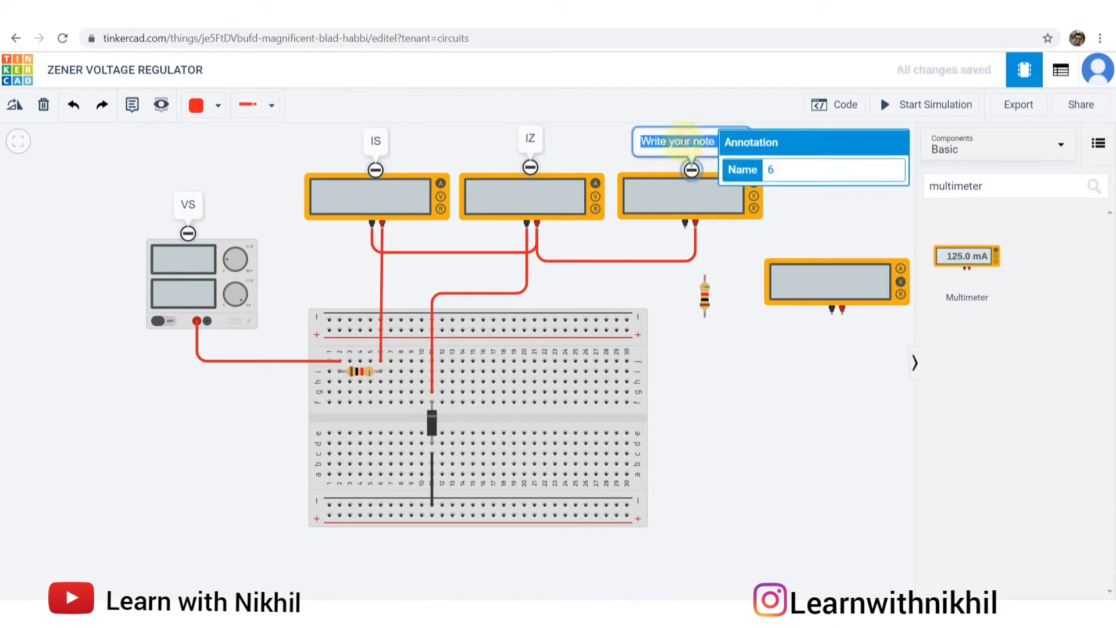
{"action": "type", "text": "IL"}
{"action": "left_click", "coordinate": [645, 154]}
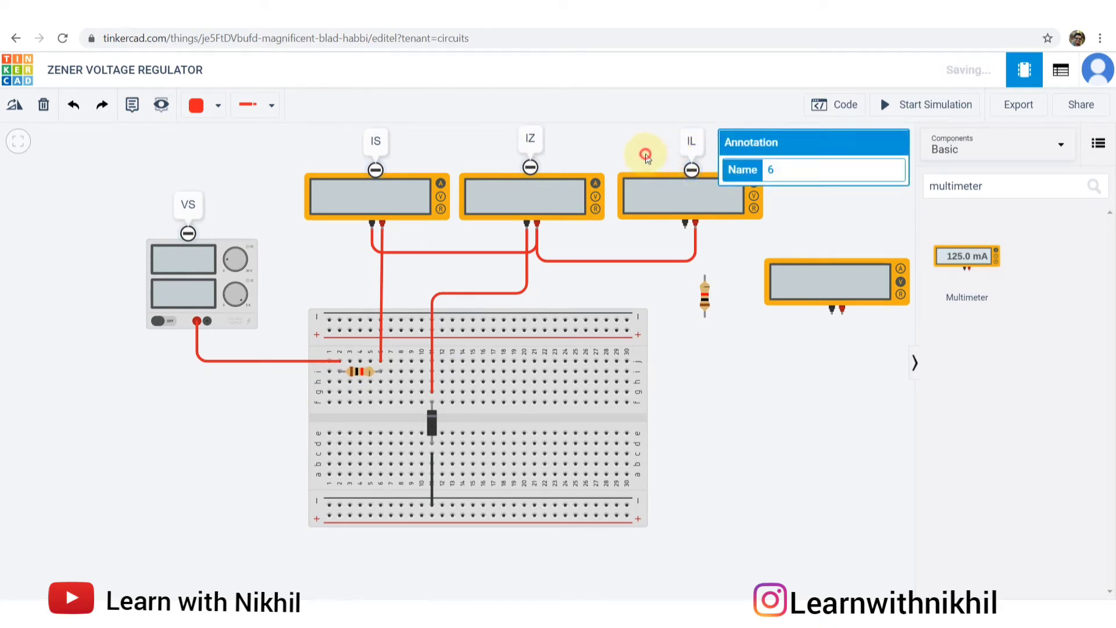
Step: Check the load branch in the circuit diagram and place the load resistor across the breadboard's centre gap at column 21
{"action": "left_click", "coordinate": [439, 609]}
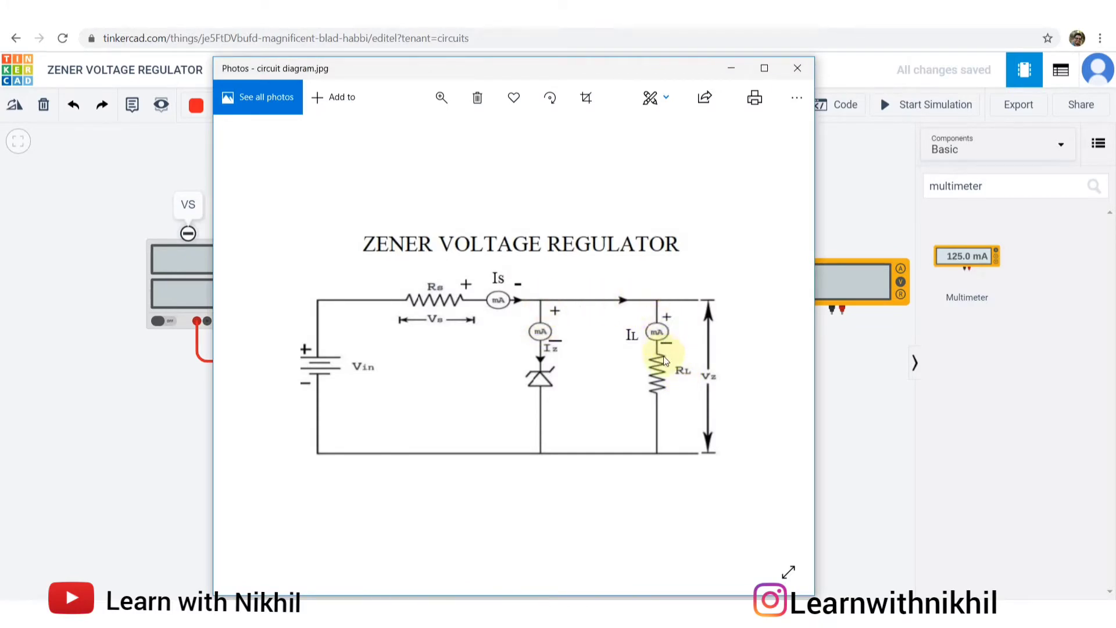
{"action": "left_click", "coordinate": [831, 393]}
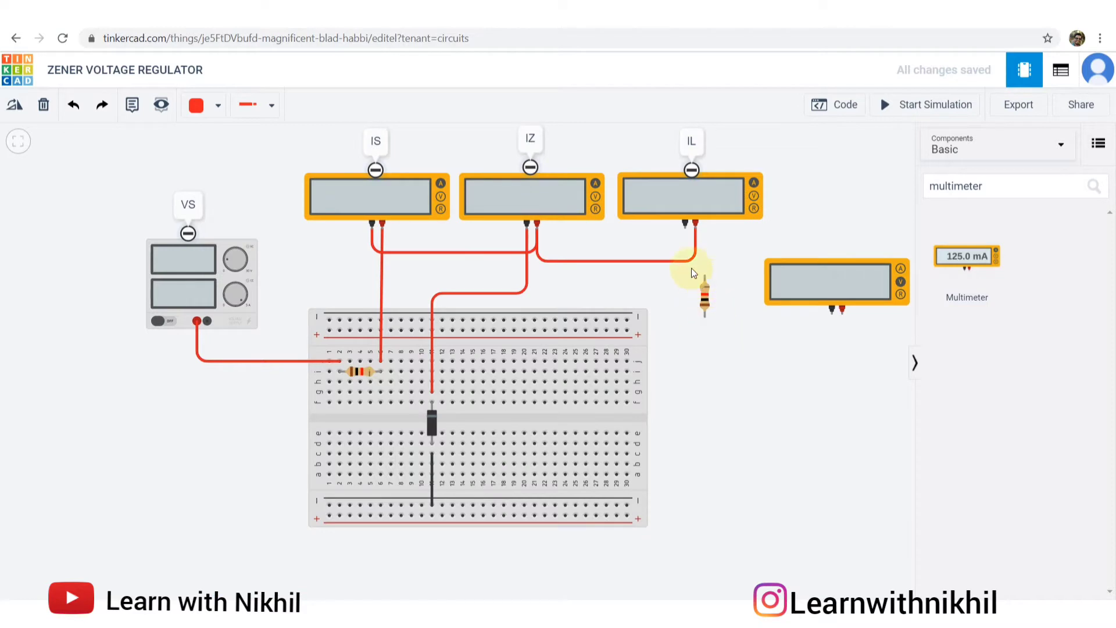
{"action": "left_click_drag", "start_coordinate": [704, 300], "coordinate": [511, 430]}
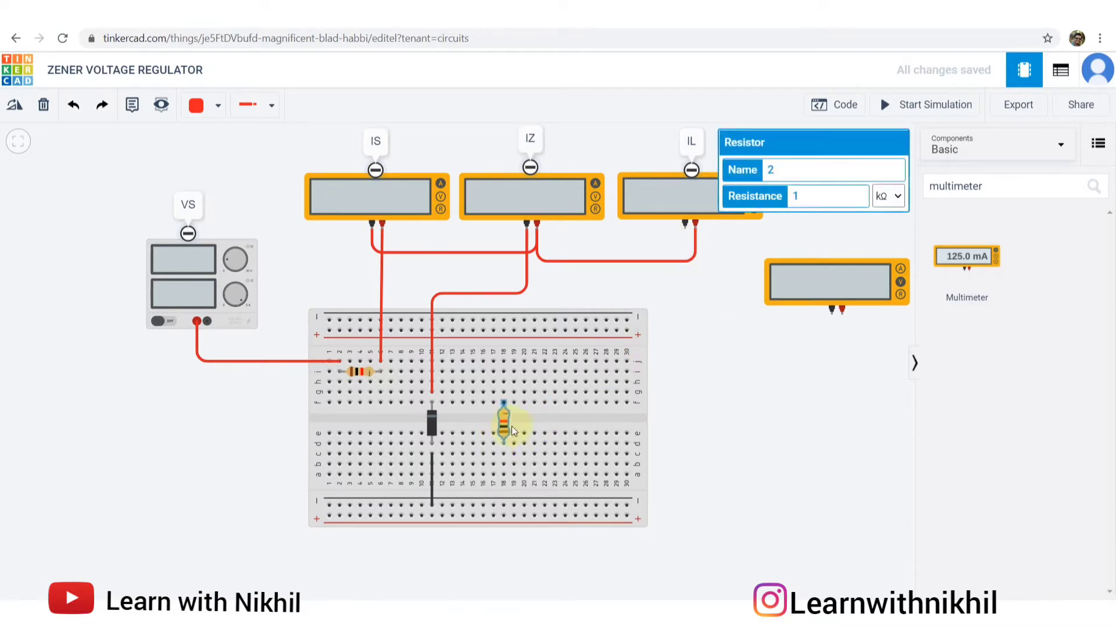
{"action": "left_click", "coordinate": [660, 368]}
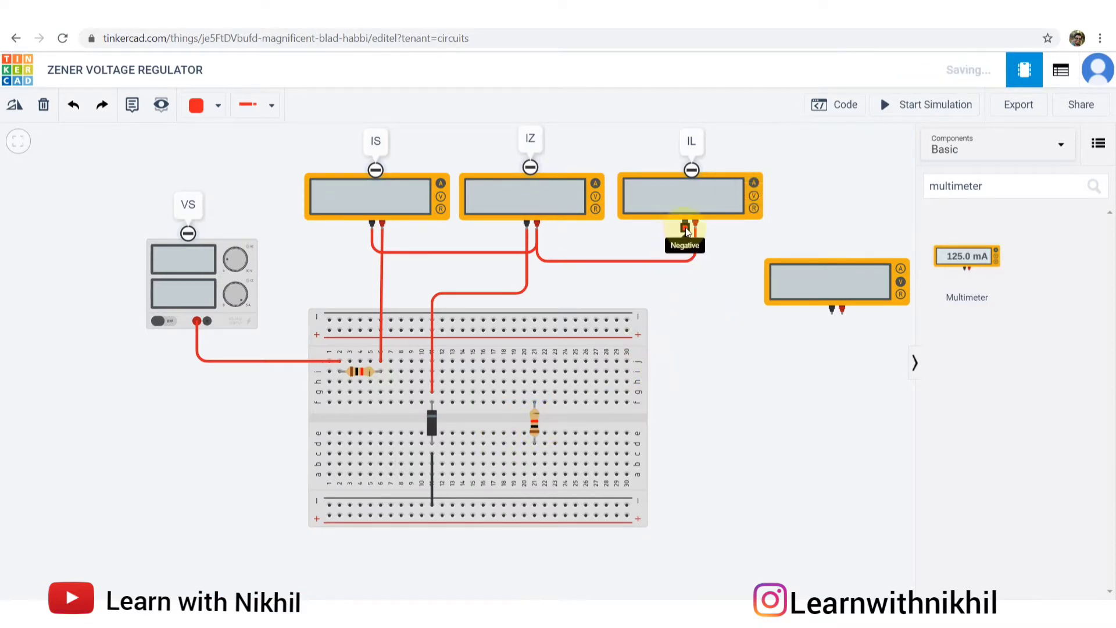
Step: Wire the IL ammeter's negative terminal to the load resistor's upper end in column 21, with a squared-off wire path
{"action": "left_click", "coordinate": [685, 226]}
{"action": "left_click", "coordinate": [684, 288]}
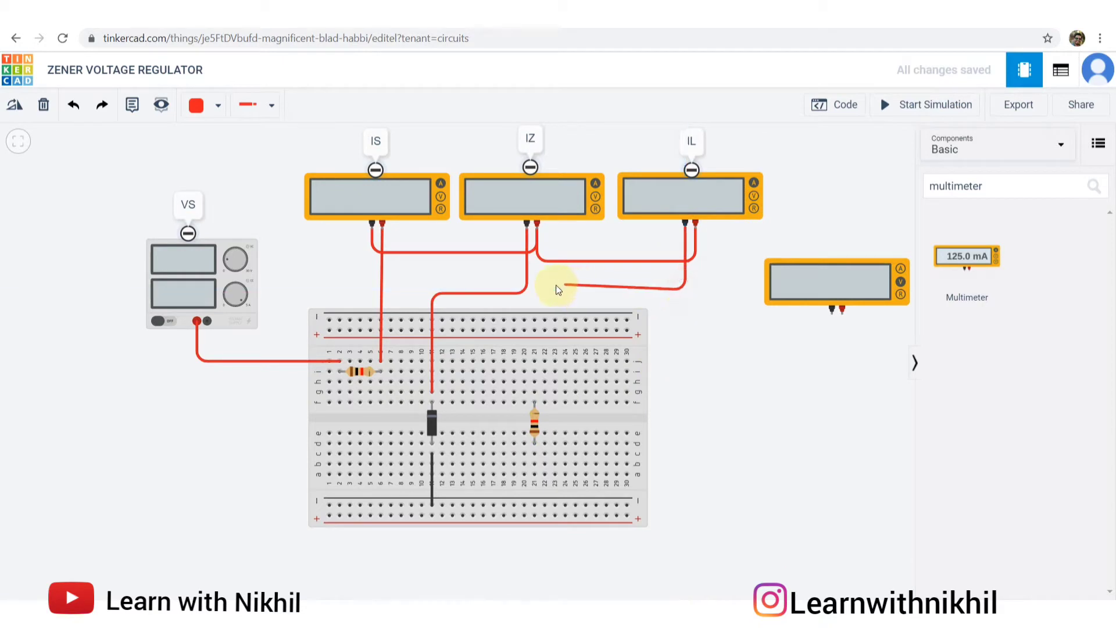
{"action": "left_click", "coordinate": [535, 297]}
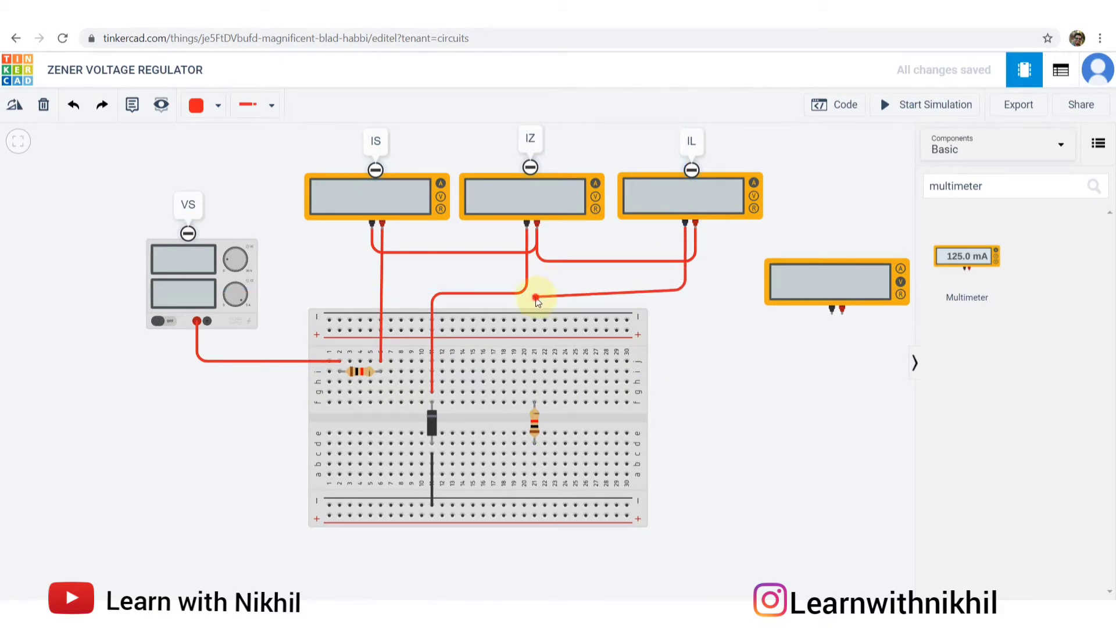
{"action": "left_click", "coordinate": [533, 390]}
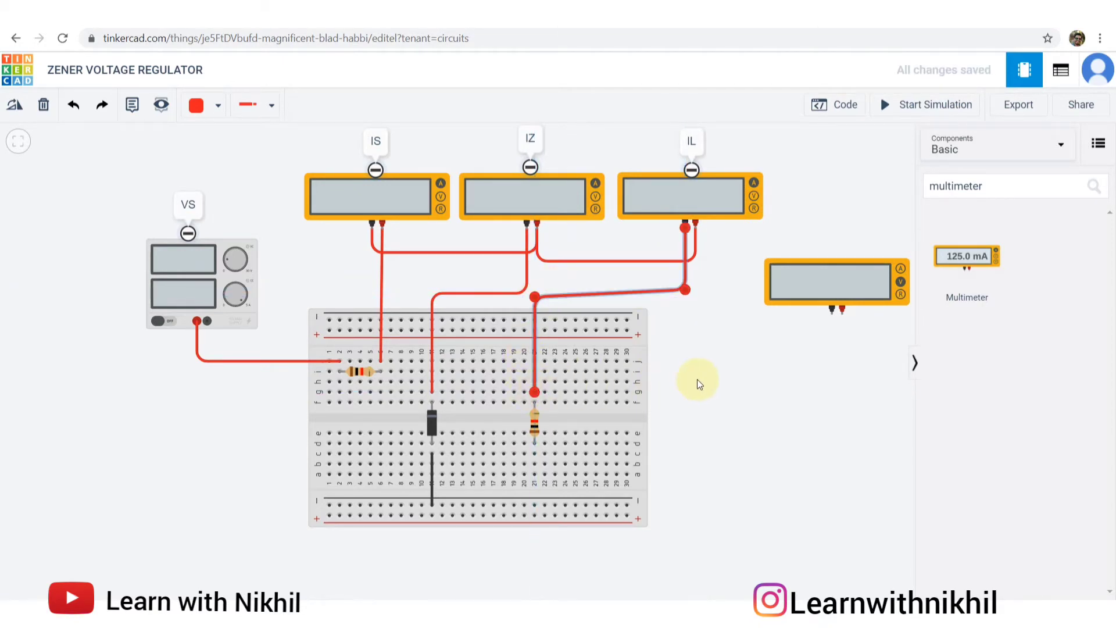
{"action": "left_click_drag", "start_coordinate": [535, 296], "coordinate": [543, 295]}
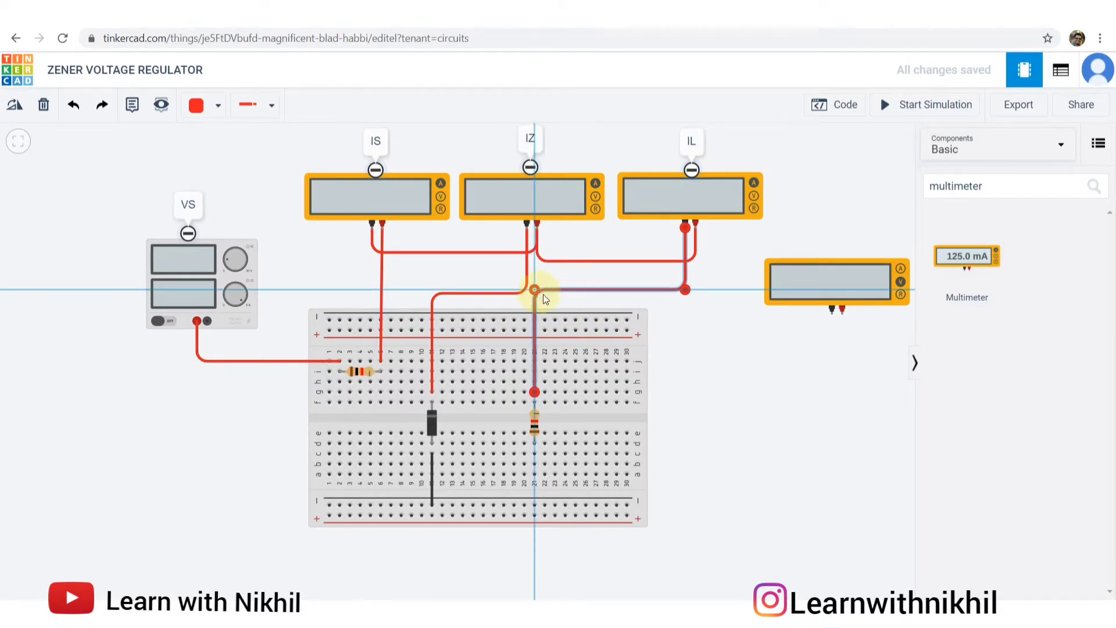
{"action": "left_click", "coordinate": [730, 327]}
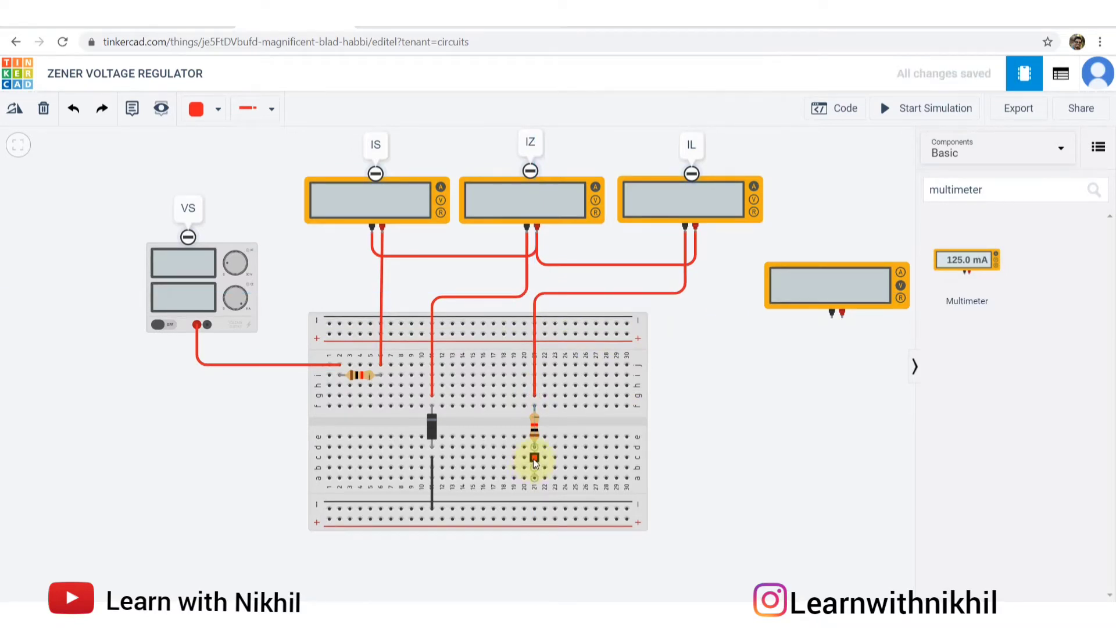
Step: Wire the load resistor's lower end to the lower negative rail in black, and set the wire colour back to red
{"action": "left_click", "coordinate": [534, 459]}
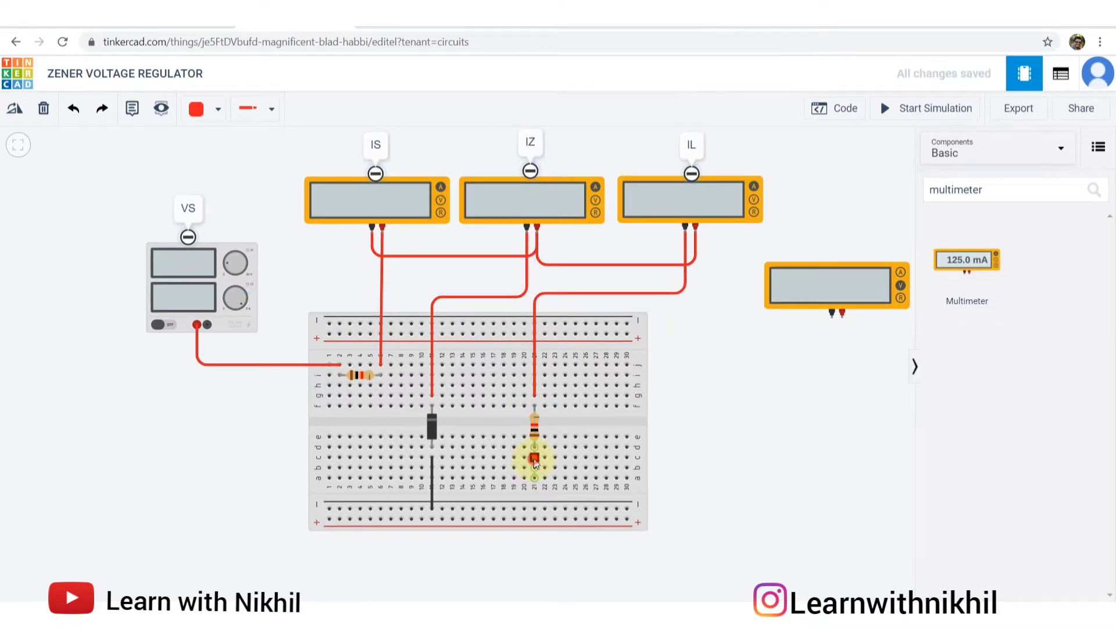
{"action": "left_click", "coordinate": [535, 507]}
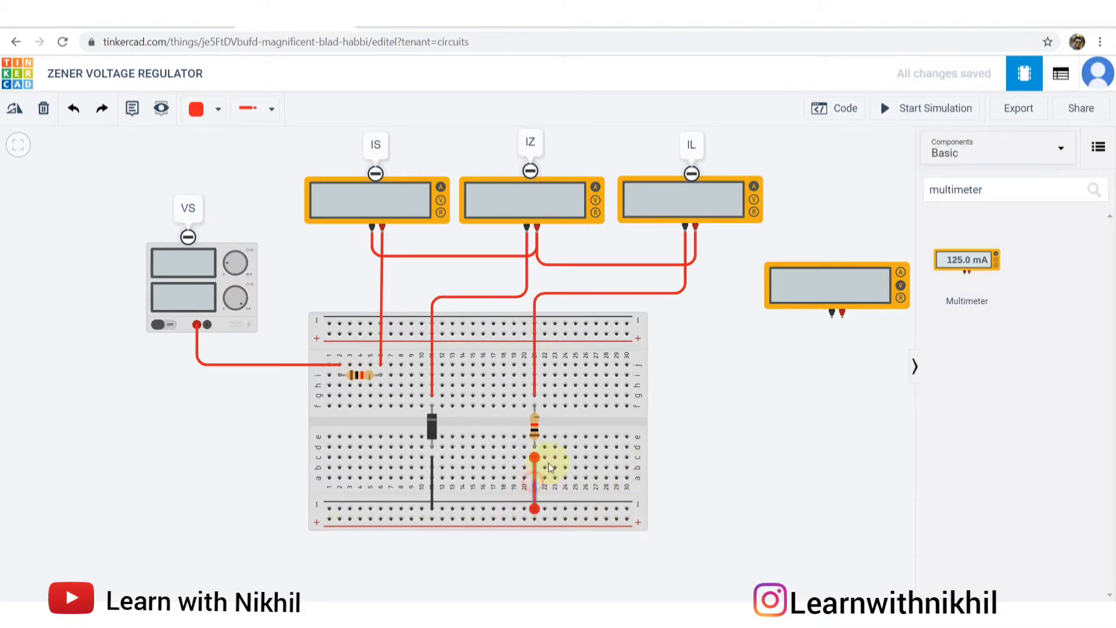
{"action": "left_click", "coordinate": [218, 108]}
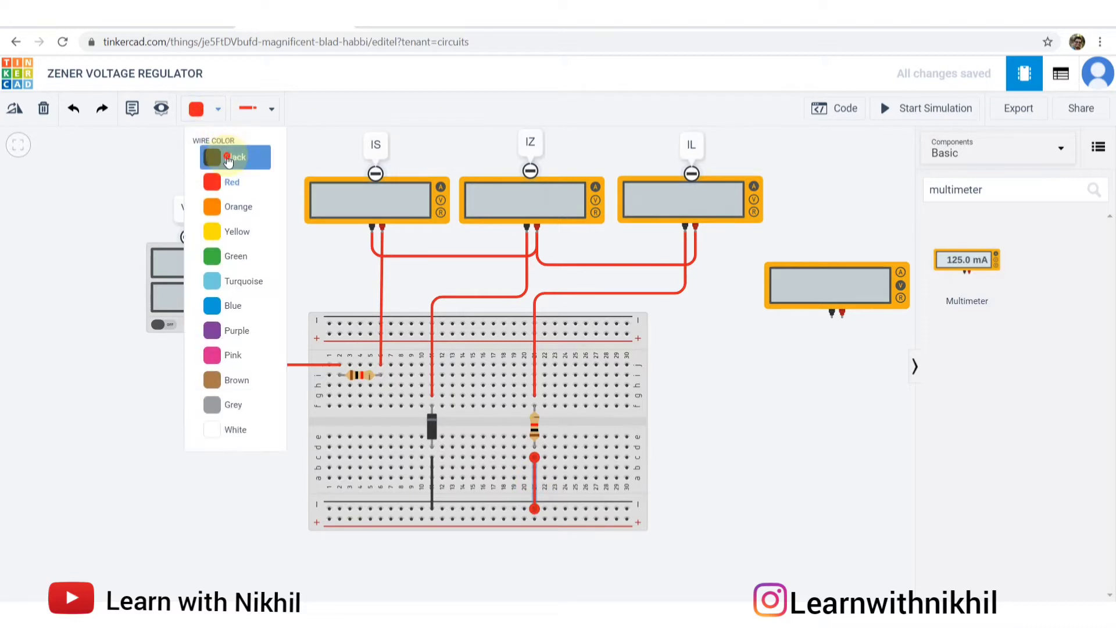
{"action": "left_click", "coordinate": [228, 161]}
{"action": "left_click", "coordinate": [198, 110]}
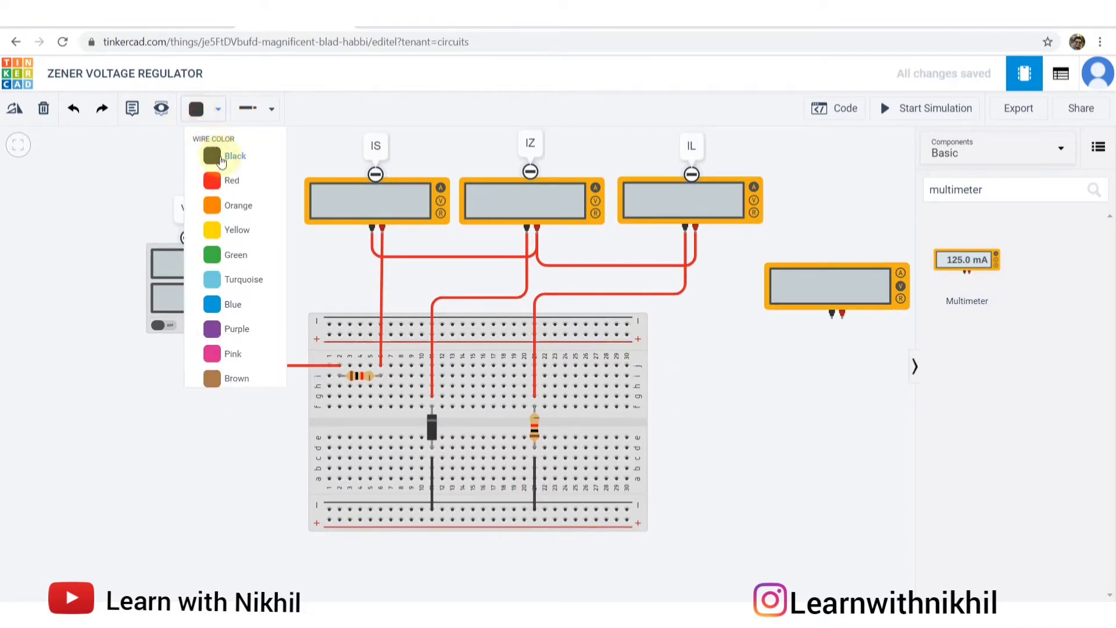
{"action": "left_click", "coordinate": [230, 180]}
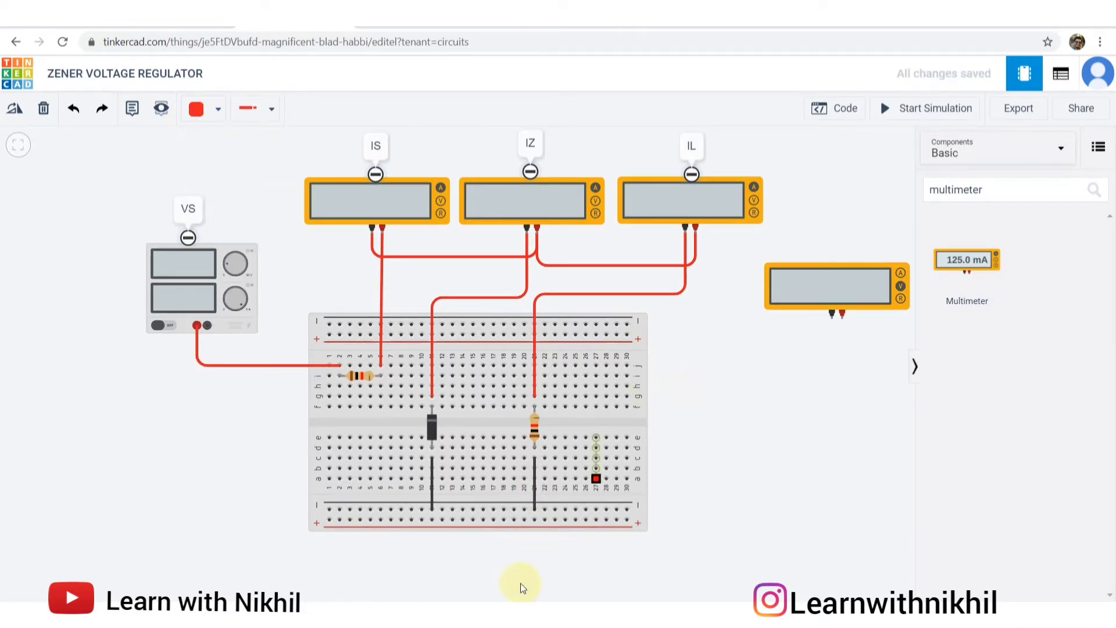
Step: Check Vz in the circuit diagram, move the voltmeter beside the breadboard and wire its positive terminal to the load resistor's upper end
{"action": "left_click", "coordinate": [452, 618]}
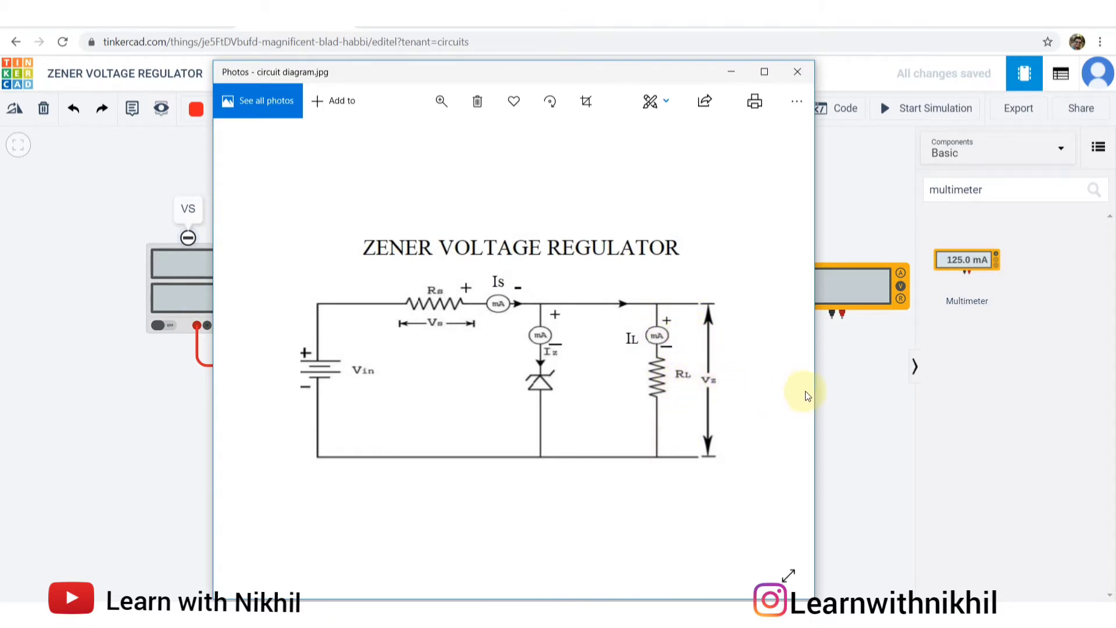
{"action": "left_click", "coordinate": [849, 380]}
{"action": "left_click_drag", "start_coordinate": [824, 273], "coordinate": [740, 312]}
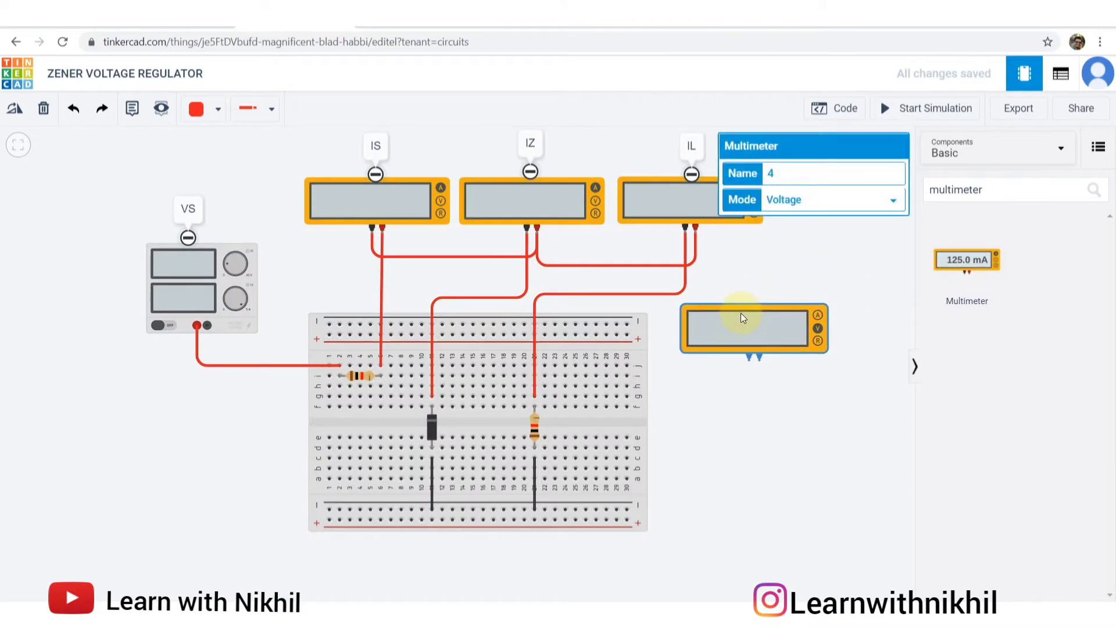
{"action": "left_click", "coordinate": [754, 475]}
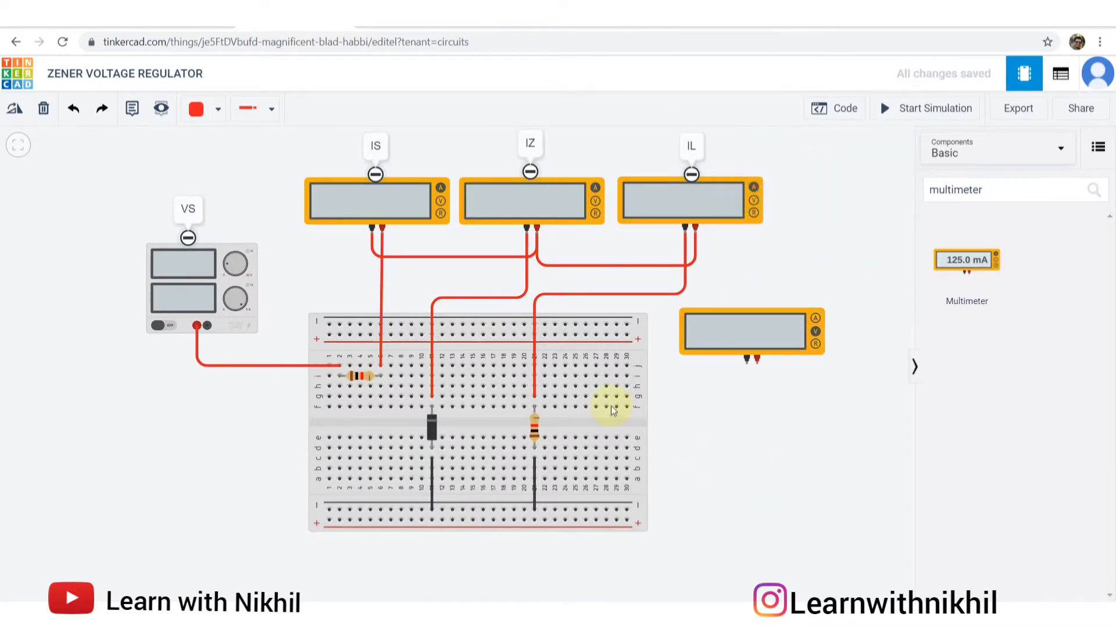
{"action": "left_click", "coordinate": [756, 363]}
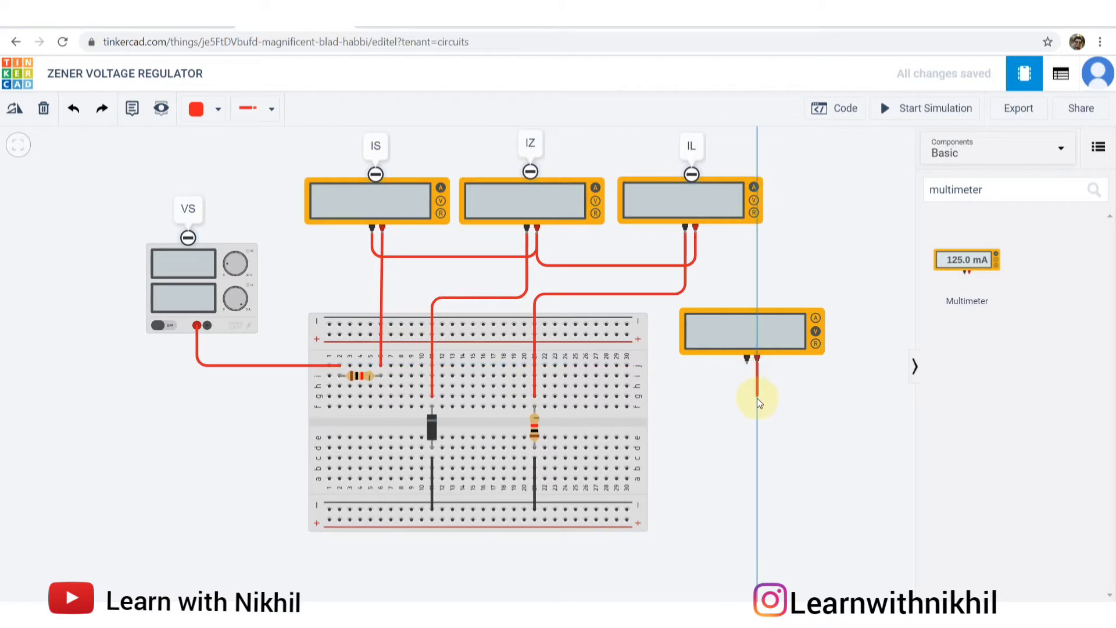
{"action": "left_click", "coordinate": [535, 396]}
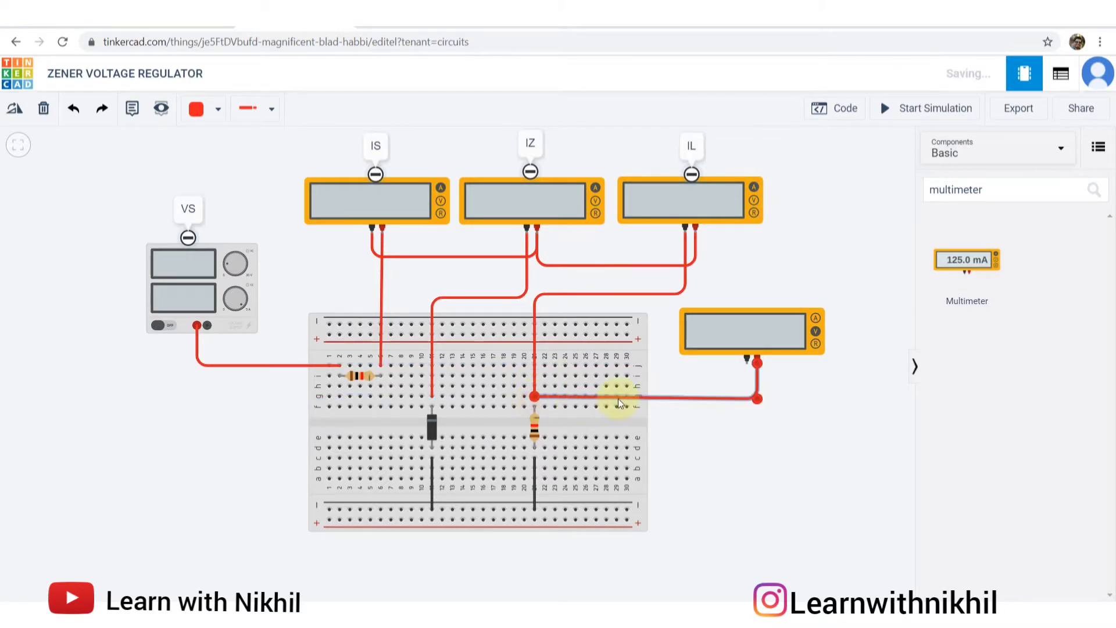
Step: Wire the voltmeter's negative terminal to the lower negative rail with a squared-off black wire
{"action": "left_click", "coordinate": [747, 364]}
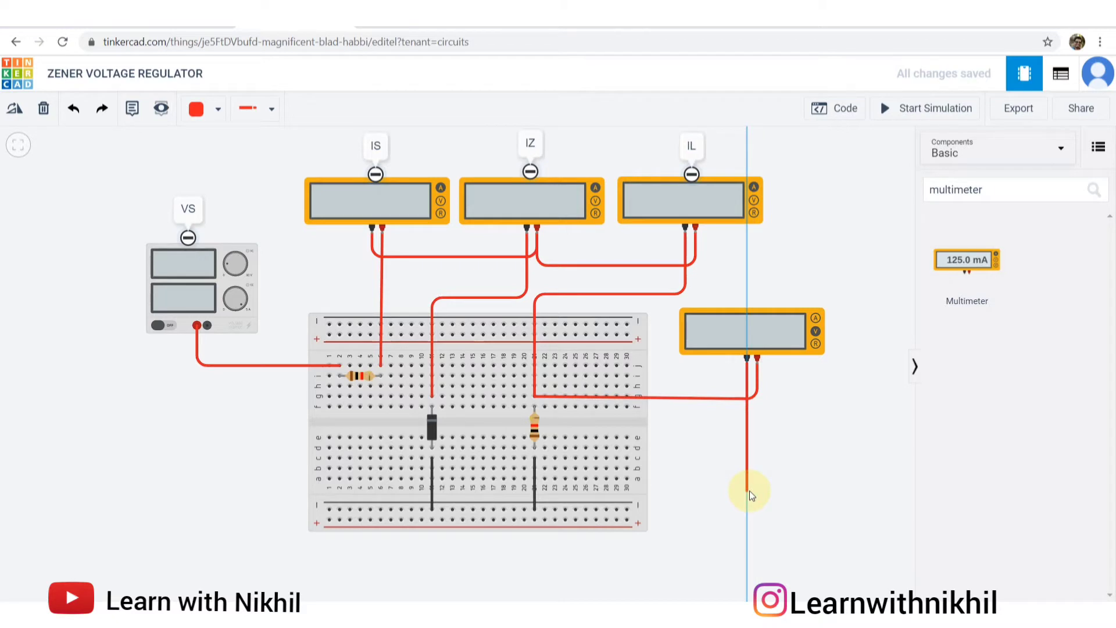
{"action": "left_click", "coordinate": [749, 502]}
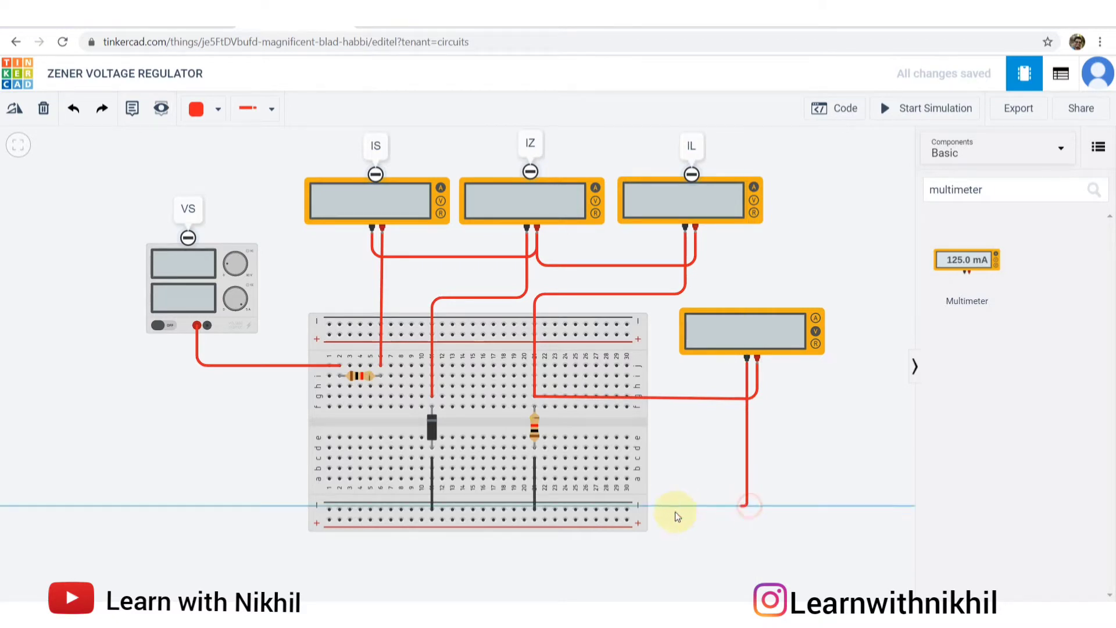
{"action": "left_click", "coordinate": [626, 511]}
{"action": "left_click_drag", "start_coordinate": [745, 507], "coordinate": [747, 510]}
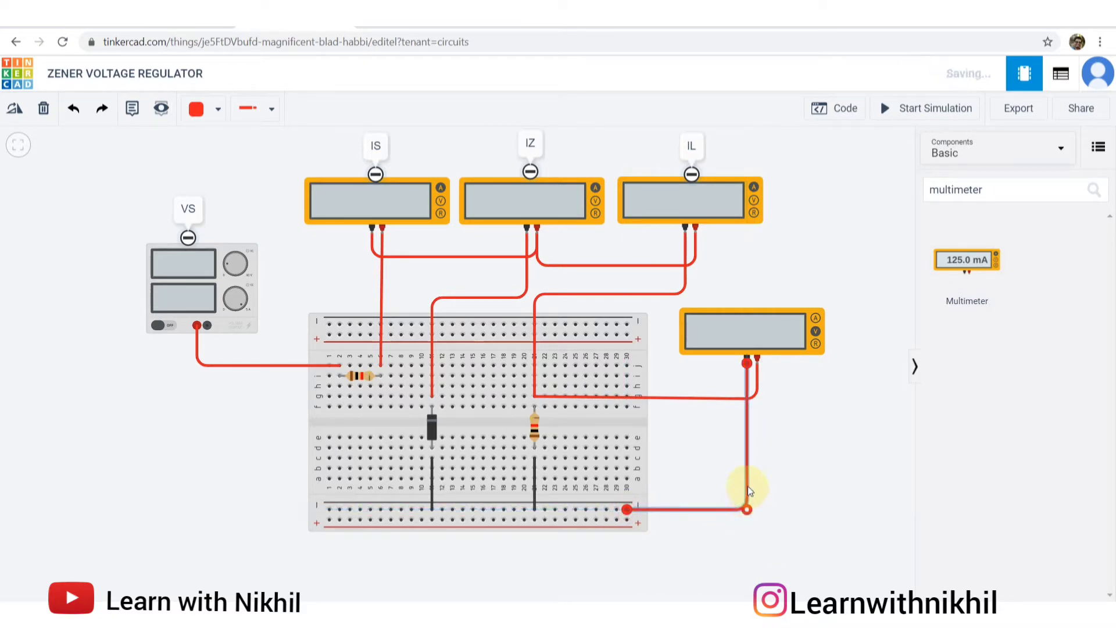
{"action": "left_click", "coordinate": [205, 109]}
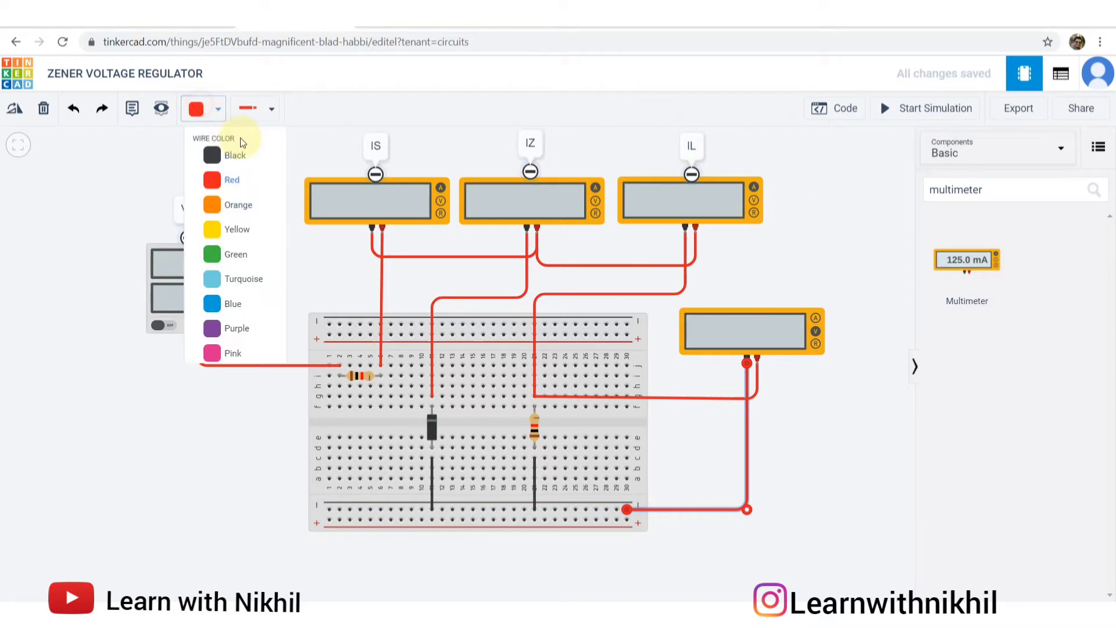
{"action": "left_click", "coordinate": [232, 156]}
{"action": "left_click", "coordinate": [848, 238]}
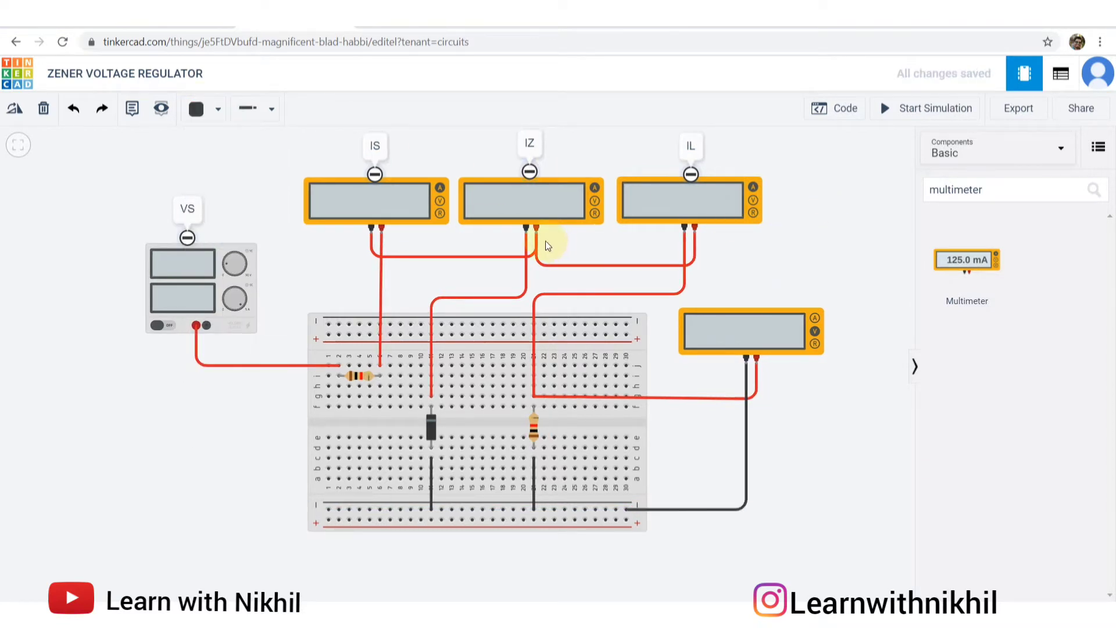
Step: Set the load resistor's resistance to 2 kΩ and check the series resistor's properties
{"action": "left_click", "coordinate": [533, 430]}
{"action": "left_click", "coordinate": [532, 431]}
{"action": "left_click_drag", "start_coordinate": [822, 200], "coordinate": [783, 200]}
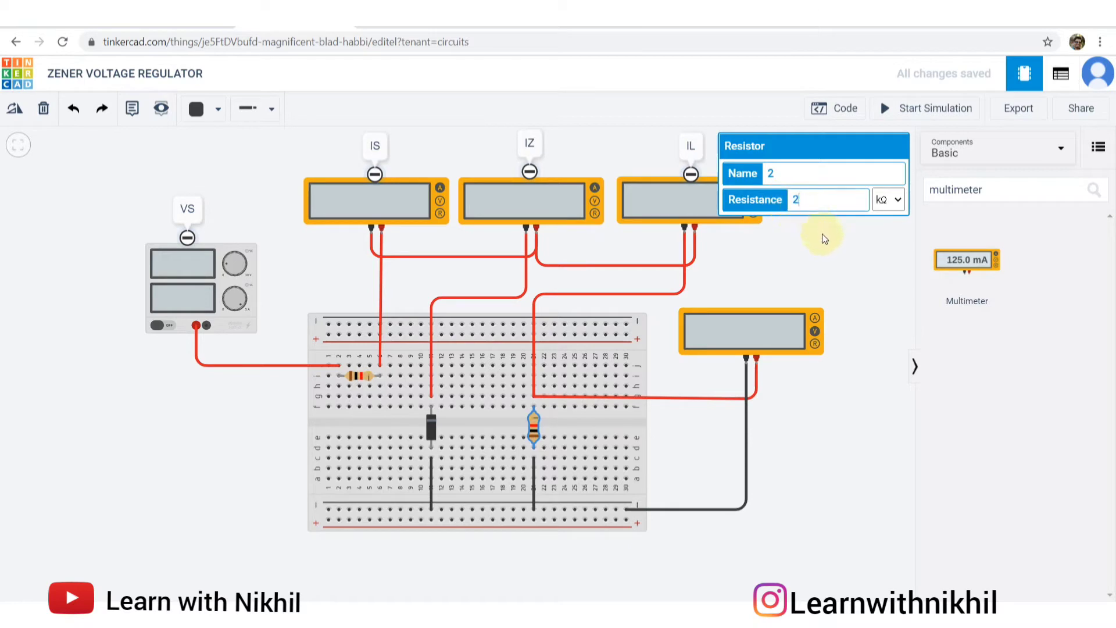
{"action": "left_click", "coordinate": [833, 253]}
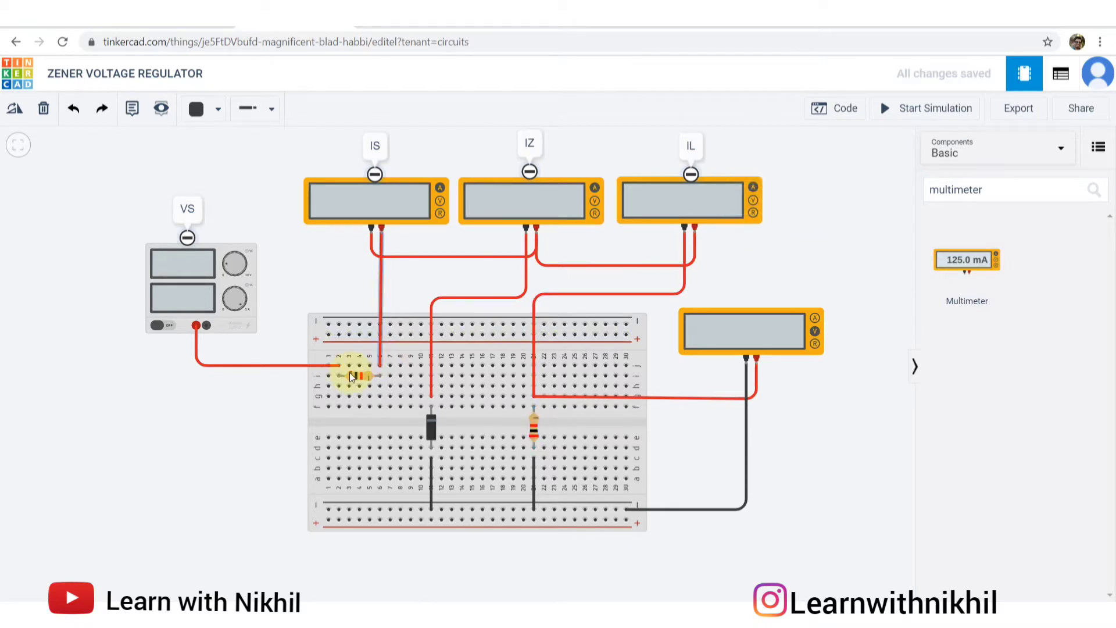
{"action": "left_click", "coordinate": [358, 380]}
{"action": "left_click", "coordinate": [820, 259]}
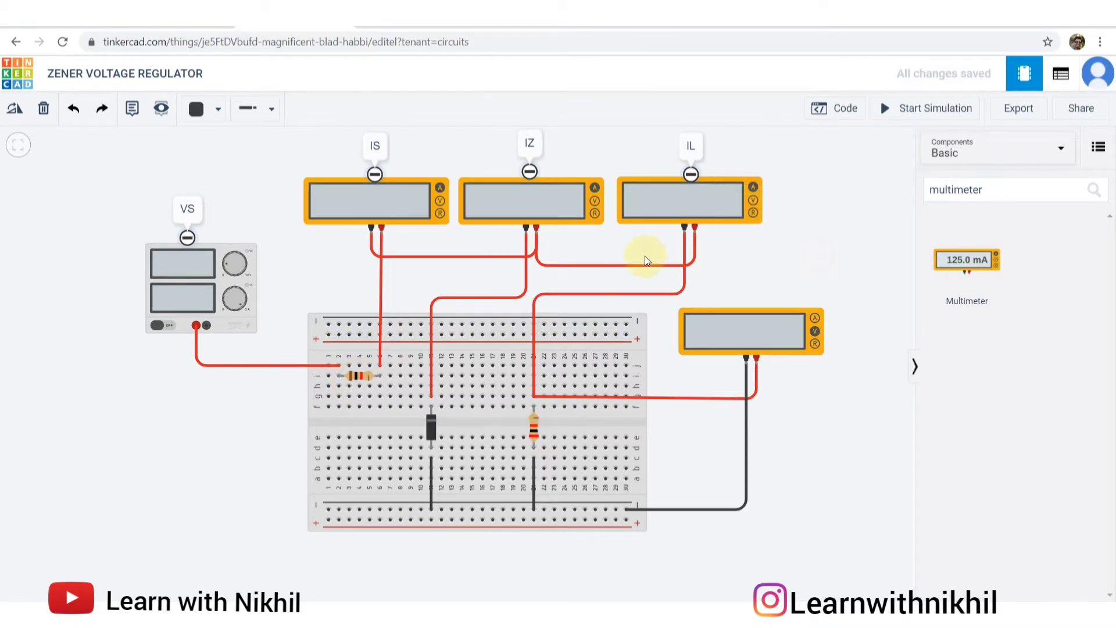
Step: Wire the power supply's negative terminal to the breadboard's lower negative rail with a black wire
{"action": "left_click_drag", "start_coordinate": [344, 271], "coordinate": [406, 269]}
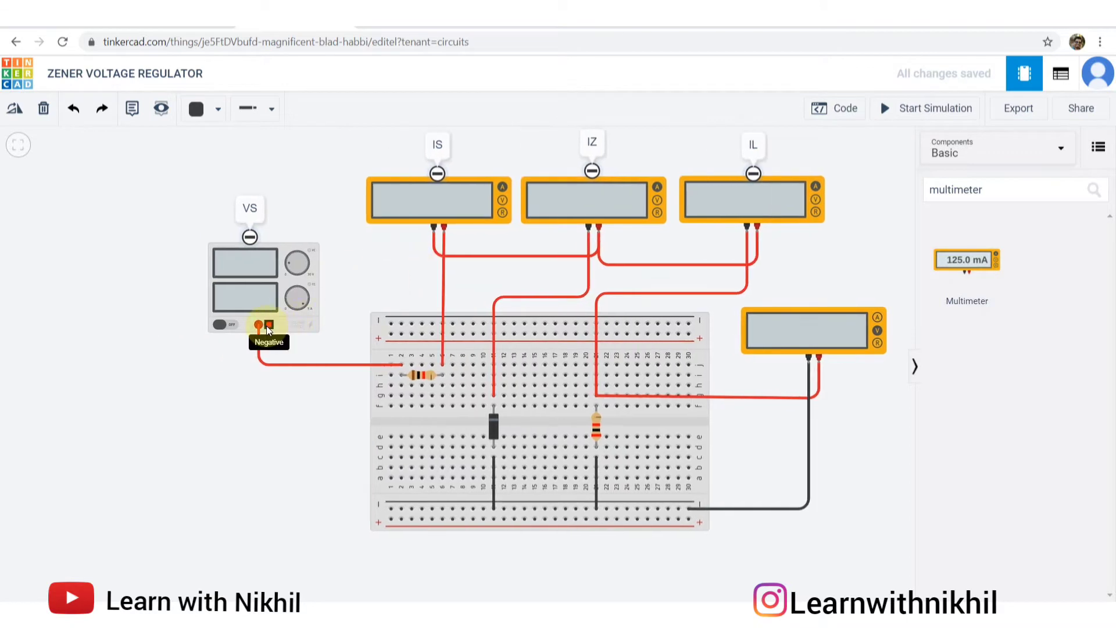
{"action": "left_click", "coordinate": [268, 325]}
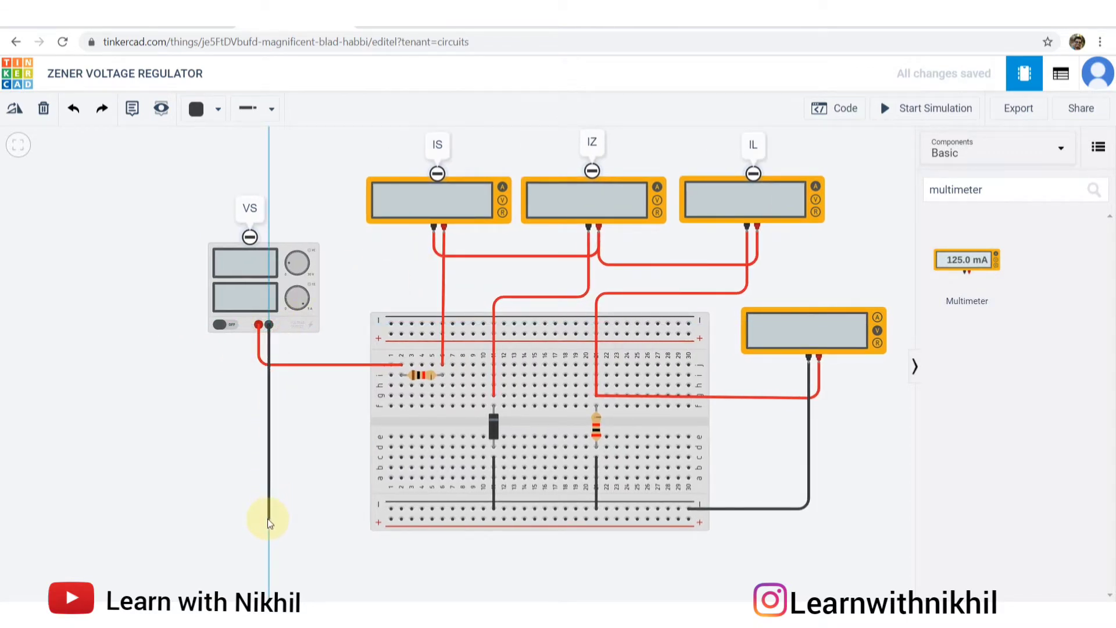
{"action": "left_click", "coordinate": [267, 518]}
{"action": "left_click", "coordinate": [392, 509]}
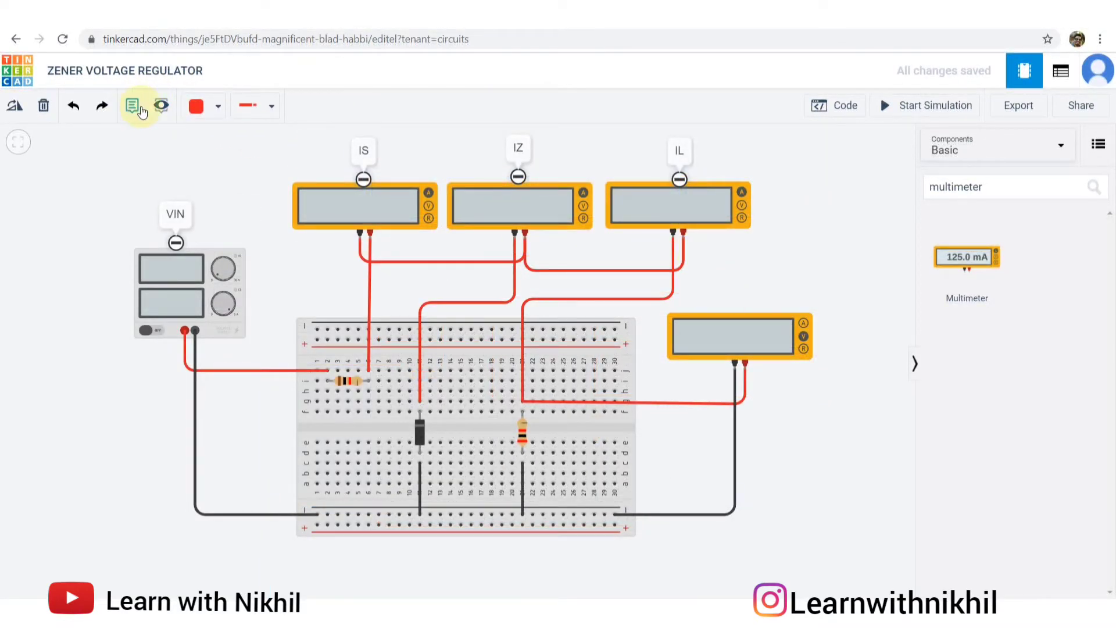
Step: Add a note reading VZ above the voltmeter
{"action": "left_click", "coordinate": [141, 111]}
{"action": "left_click", "coordinate": [757, 307]}
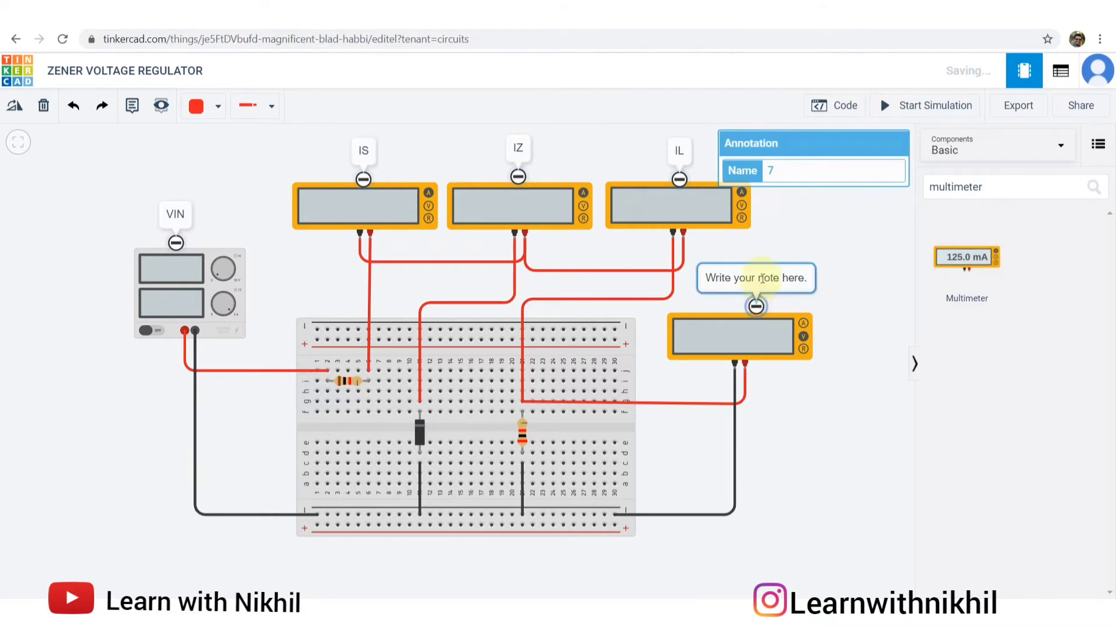
{"action": "left_click", "coordinate": [763, 278]}
{"action": "type", "text": "VZ"}
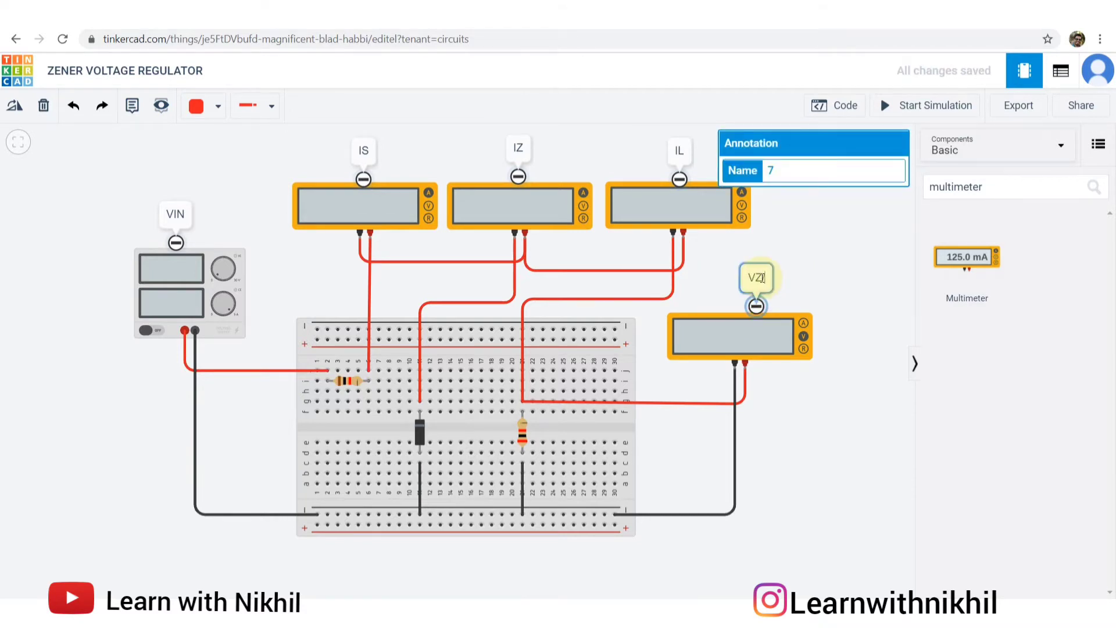
{"action": "type", "text": "/ VOUT"}
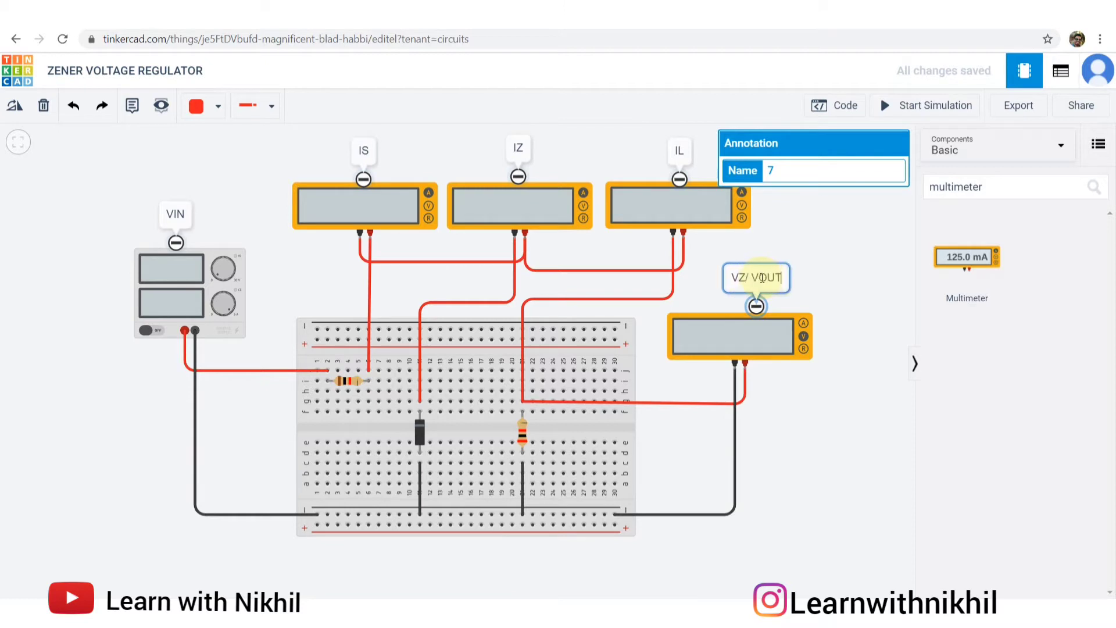
{"action": "key", "text": "BackSpace"}
{"action": "key", "text": "BackSpace"}
{"action": "key", "text": "BackSpace"}
{"action": "key", "text": "BackSpace"}
{"action": "key", "text": "BackSpace"}
{"action": "key", "text": "BackSpace"}
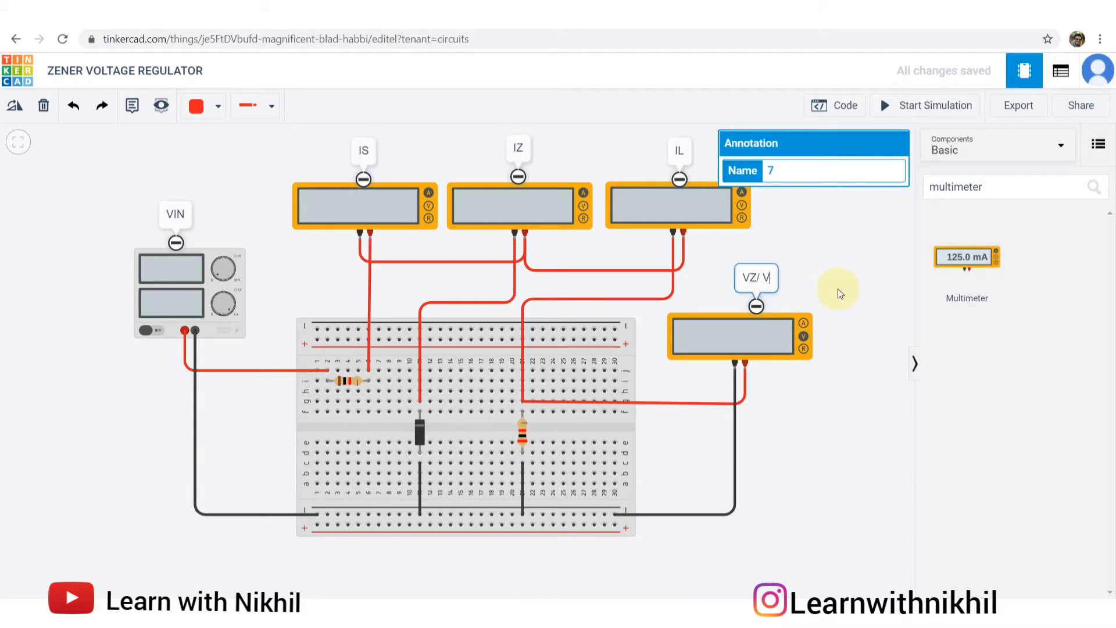
{"action": "left_click", "coordinate": [810, 229]}
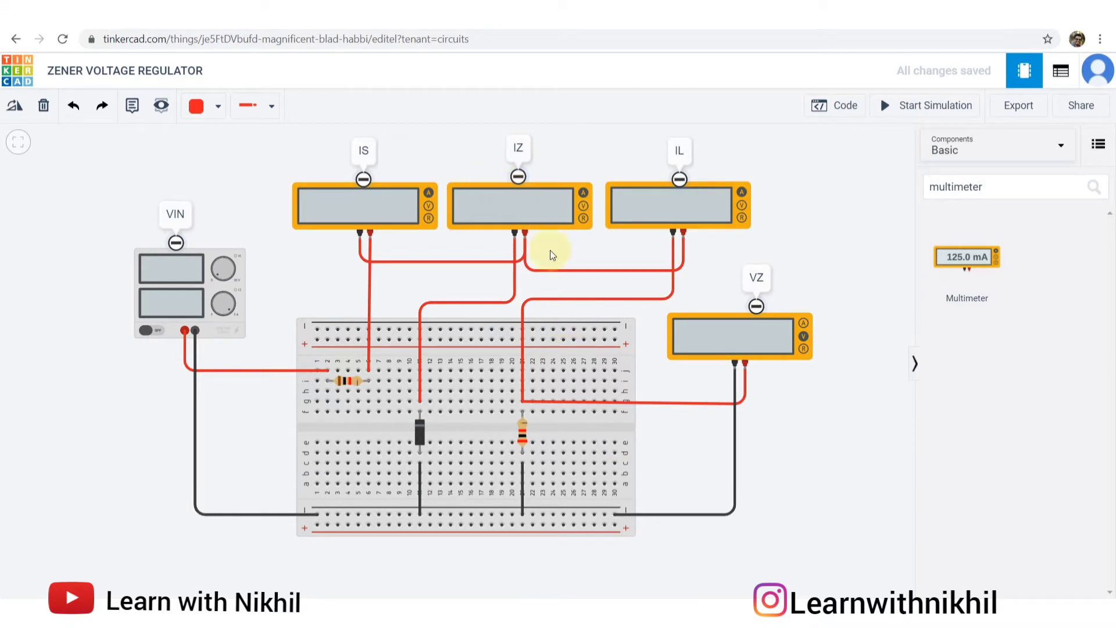
Step: Review the load resistor's properties in the circuit and the line regulation columns of the Excel observation table
{"action": "left_click", "coordinate": [522, 434]}
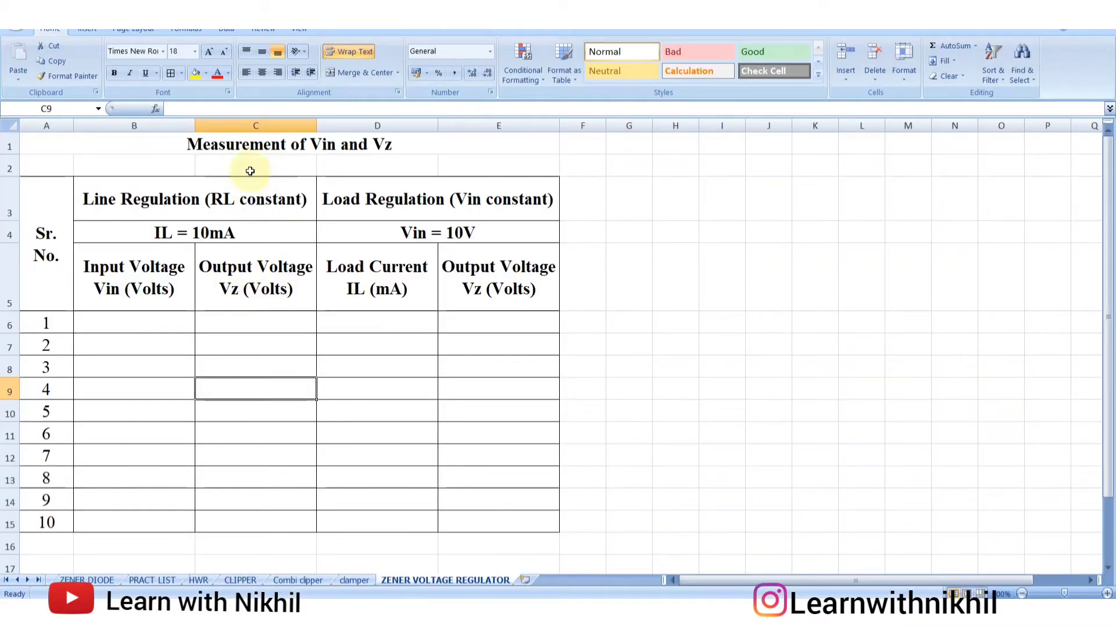
{"action": "left_click", "coordinate": [263, 203]}
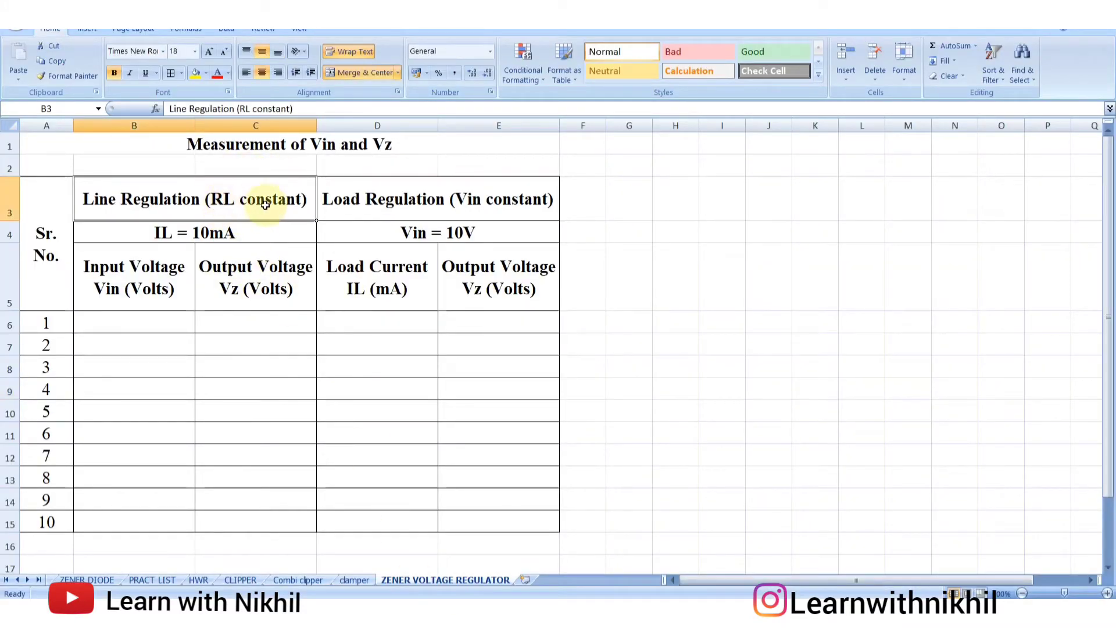
{"action": "left_click_drag", "start_coordinate": [137, 274], "coordinate": [137, 526]}
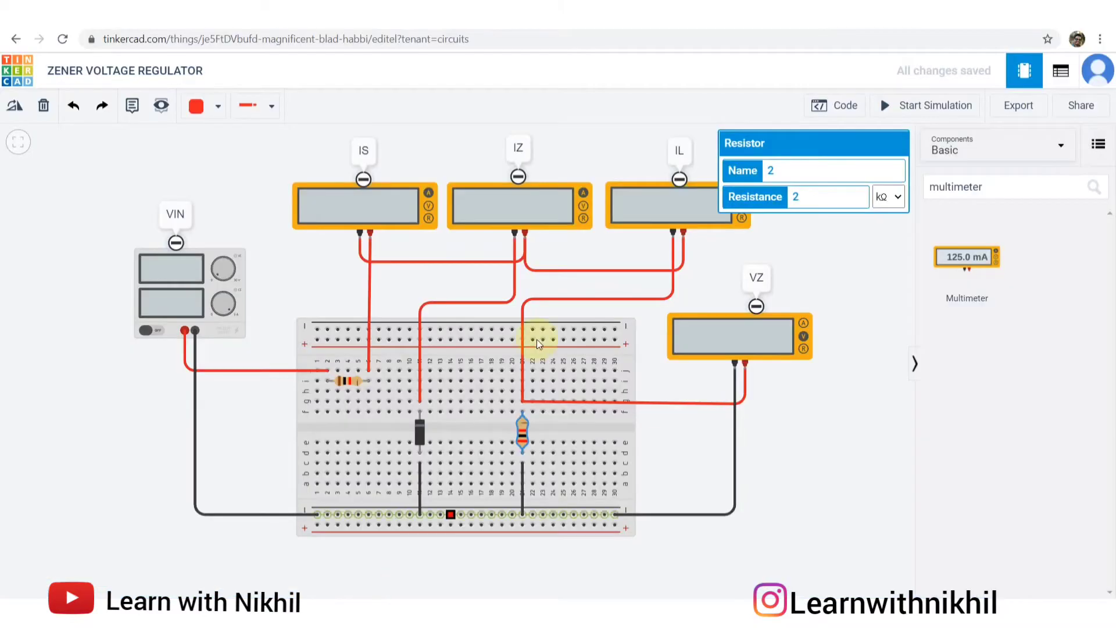
{"action": "left_click", "coordinate": [652, 459]}
{"action": "left_click", "coordinate": [523, 433]}
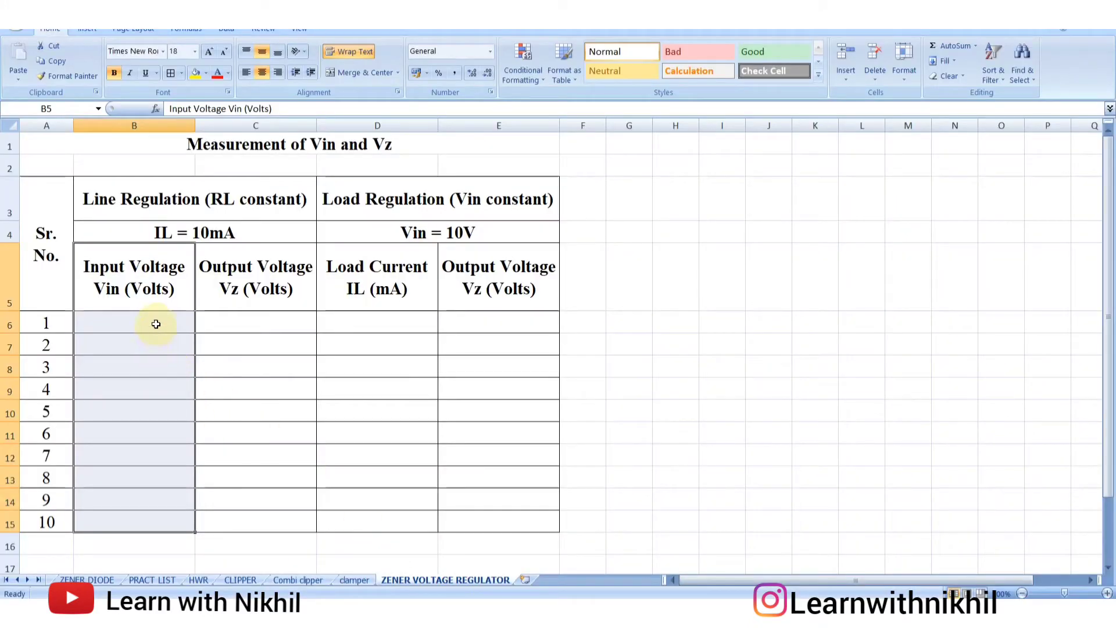
Step: Switch to Excel and fill the Input Voltage Vin column, cells B6 to B15, with 0 through 9 in steps of 1
{"action": "left_click", "coordinate": [156, 322]}
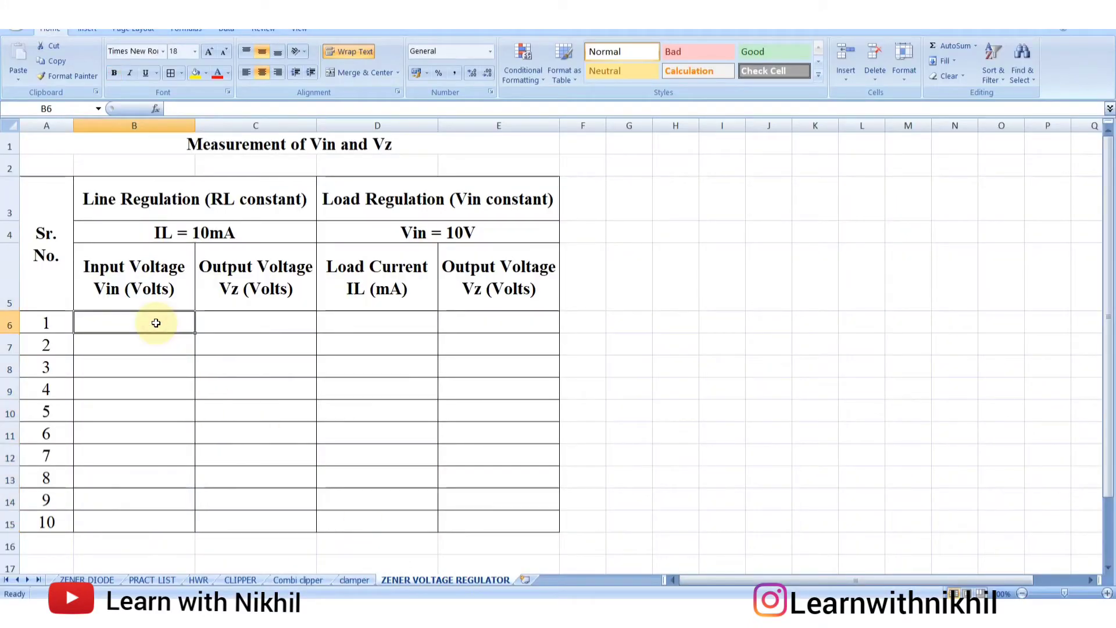
{"action": "type", "text": "0"}
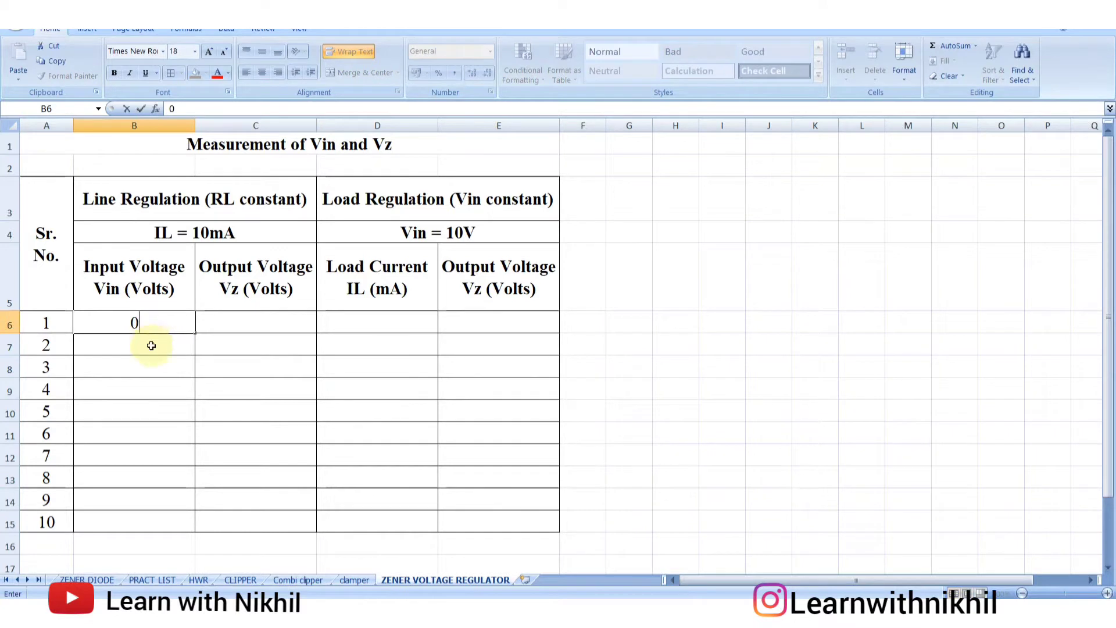
{"action": "left_click", "coordinate": [178, 387]}
{"action": "left_click", "coordinate": [150, 344]}
{"action": "type", "text": "1"}
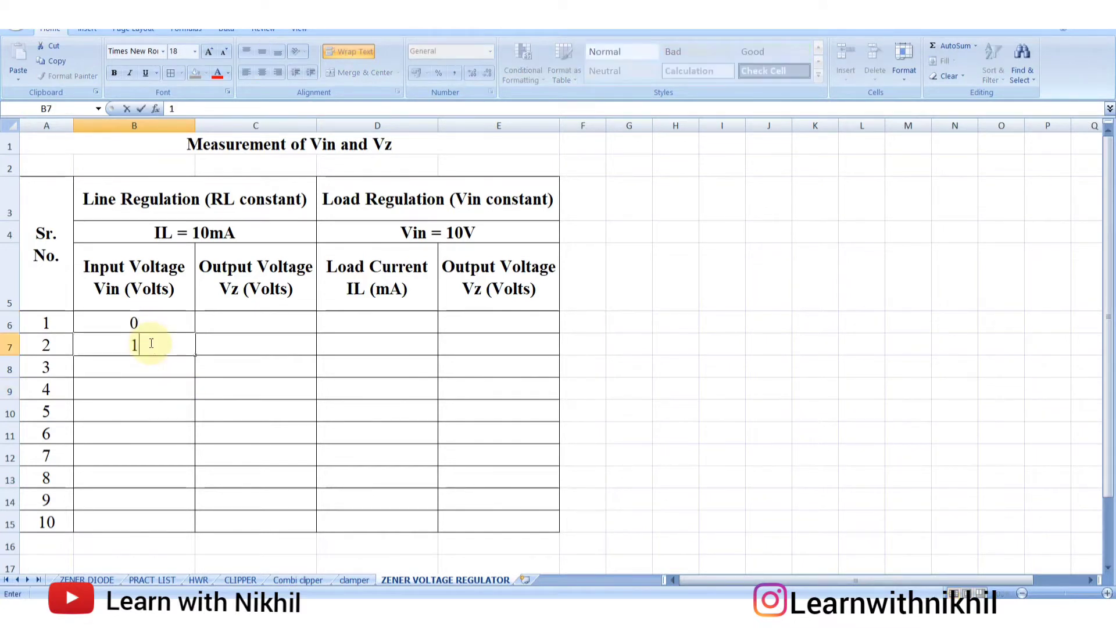
{"action": "key", "text": "Return"}
{"action": "type", "text": "2"}
{"action": "key", "text": "Return"}
{"action": "type", "text": "3"}
{"action": "key", "text": "Return"}
{"action": "type", "text": "4"}
{"action": "key", "text": "Return"}
{"action": "type", "text": "5"}
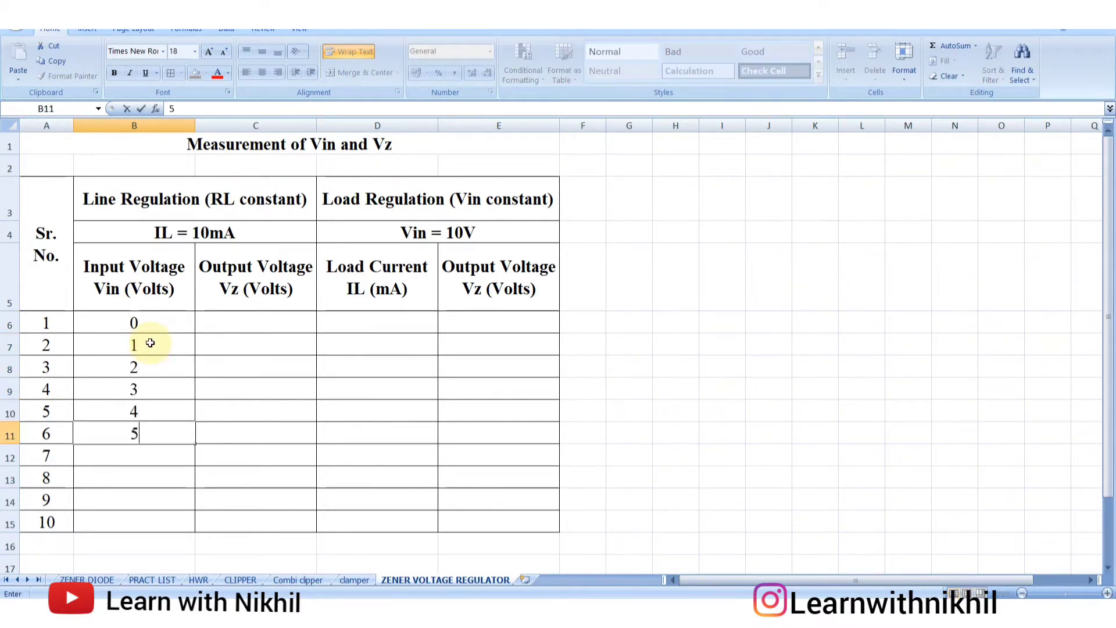
{"action": "key", "text": "Return"}
{"action": "type", "text": "6"}
{"action": "key", "text": "Return"}
{"action": "type", "text": "7"}
{"action": "key", "text": "Return"}
{"action": "type", "text": "8"}
{"action": "key", "text": "Return"}
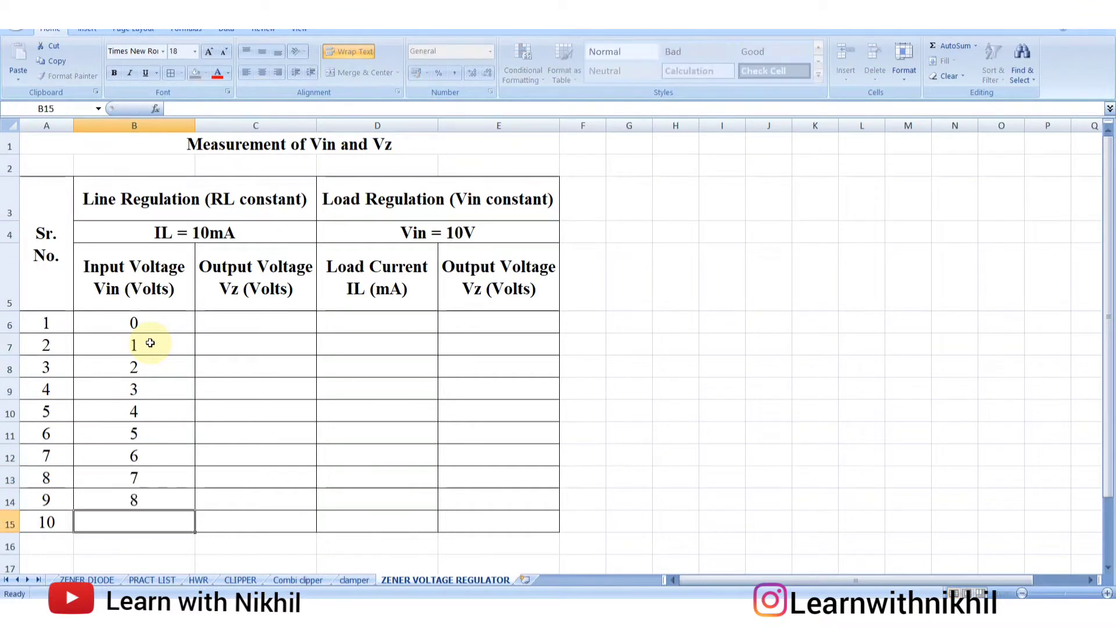
{"action": "type", "text": "9"}
{"action": "key", "text": "Return"}
Step: Switch to Tinkercad and start simulating the Zener regulator circuit
{"action": "left_click_drag", "start_coordinate": [149, 332], "coordinate": [154, 514]}
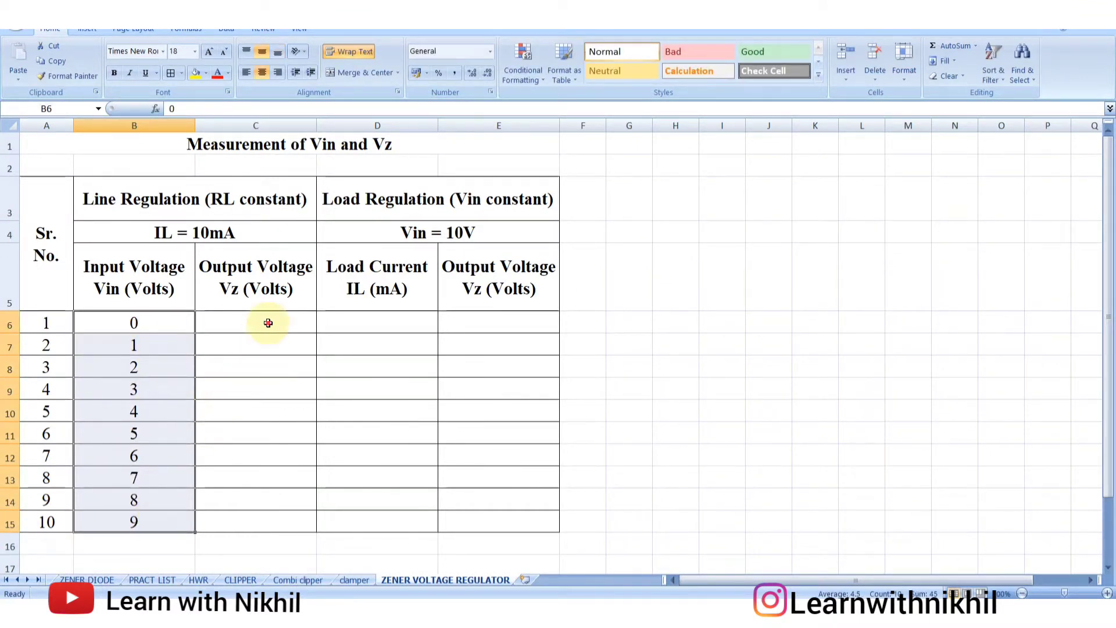
{"action": "left_click_drag", "start_coordinate": [267, 324], "coordinate": [273, 512]}
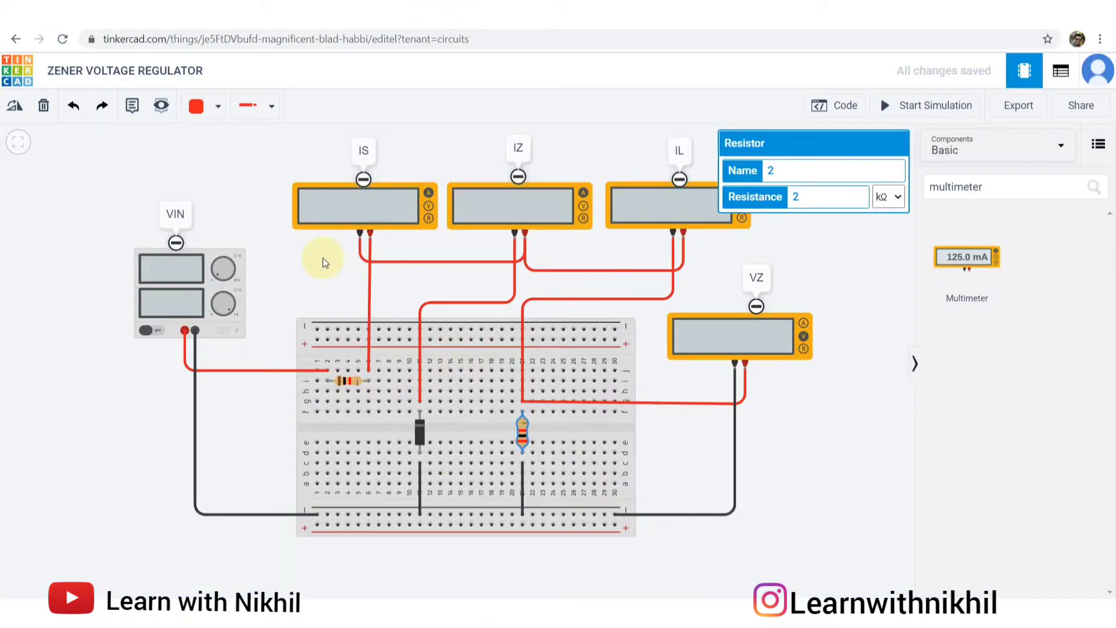
{"action": "left_click", "coordinate": [323, 260]}
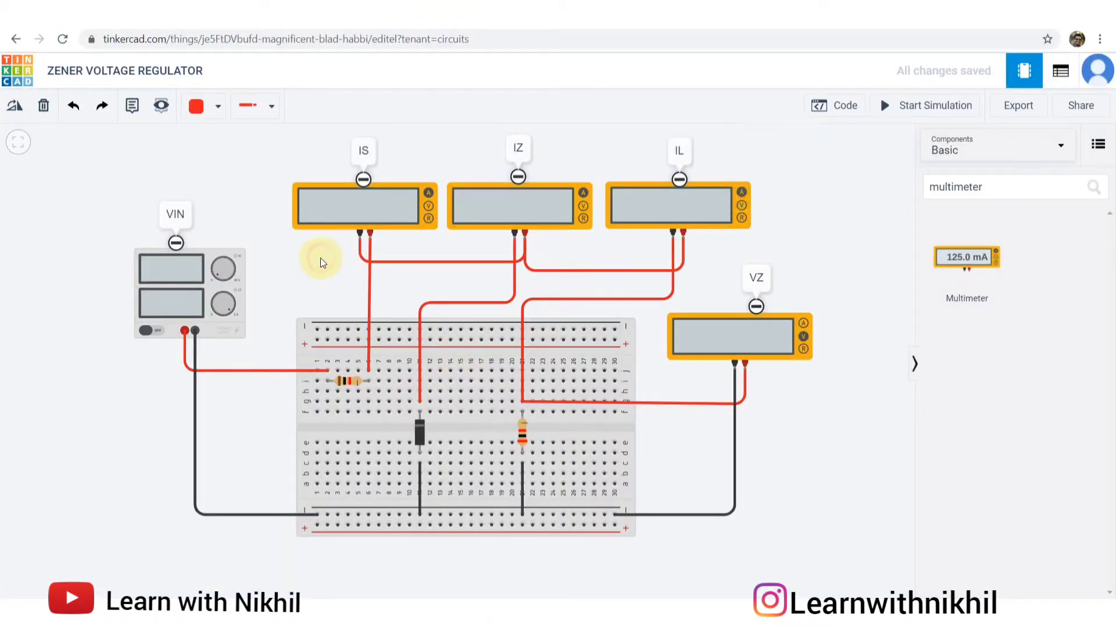
{"action": "left_click", "coordinate": [910, 111]}
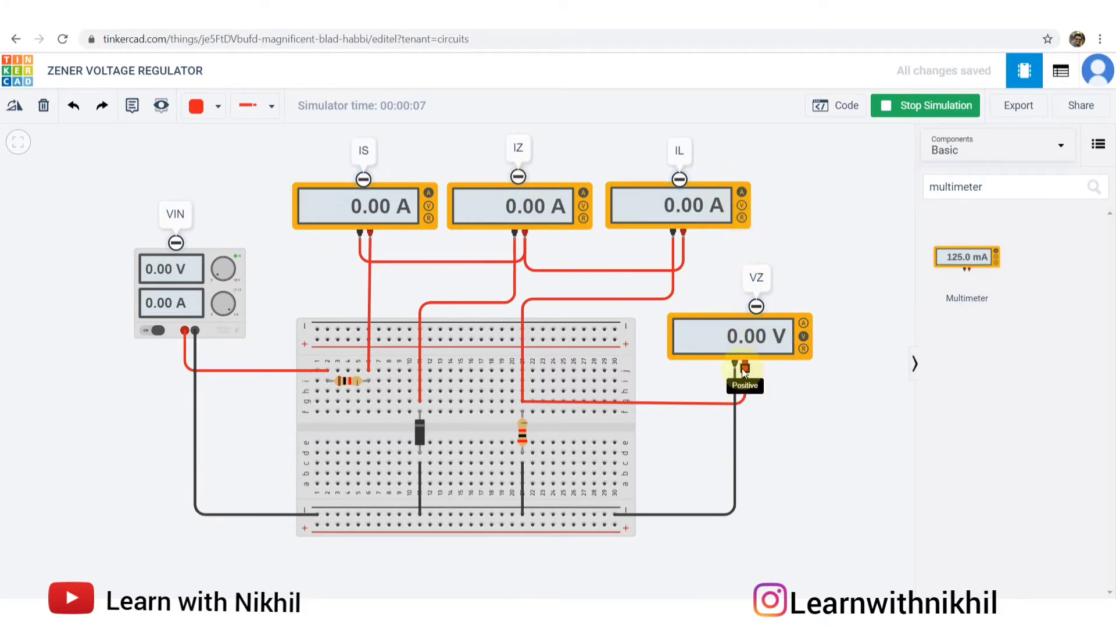
Step: Switch to Excel, enter 0 as the output voltage in cell C6, and centre cells C6 to C15 horizontally and vertically
{"action": "key", "text": "alt+Tab"}
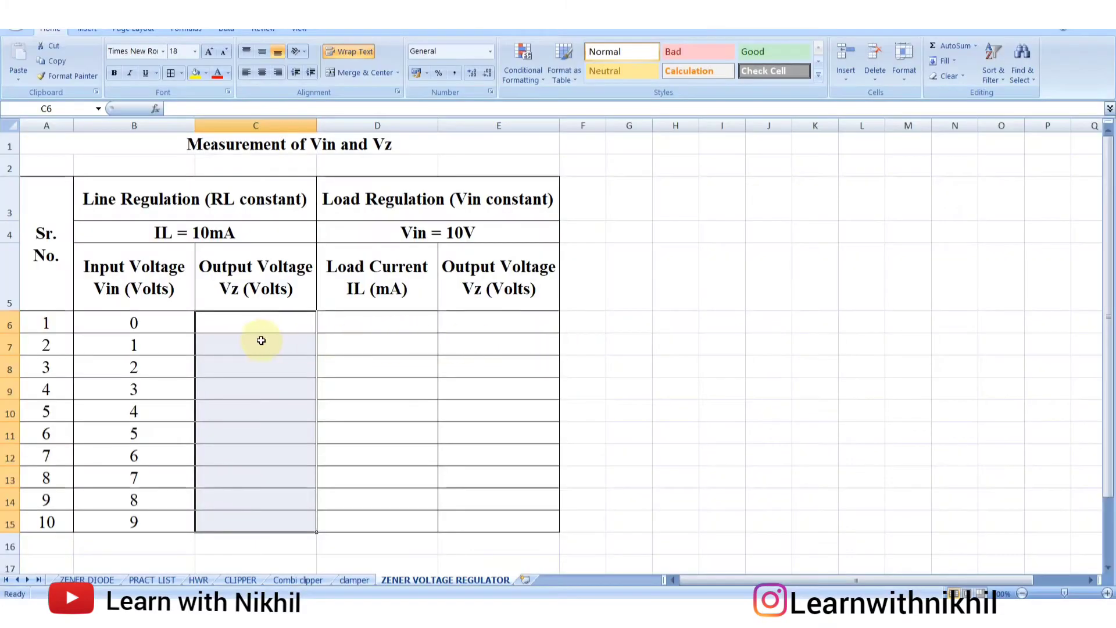
{"action": "left_click", "coordinate": [265, 322]}
{"action": "type", "text": "0"}
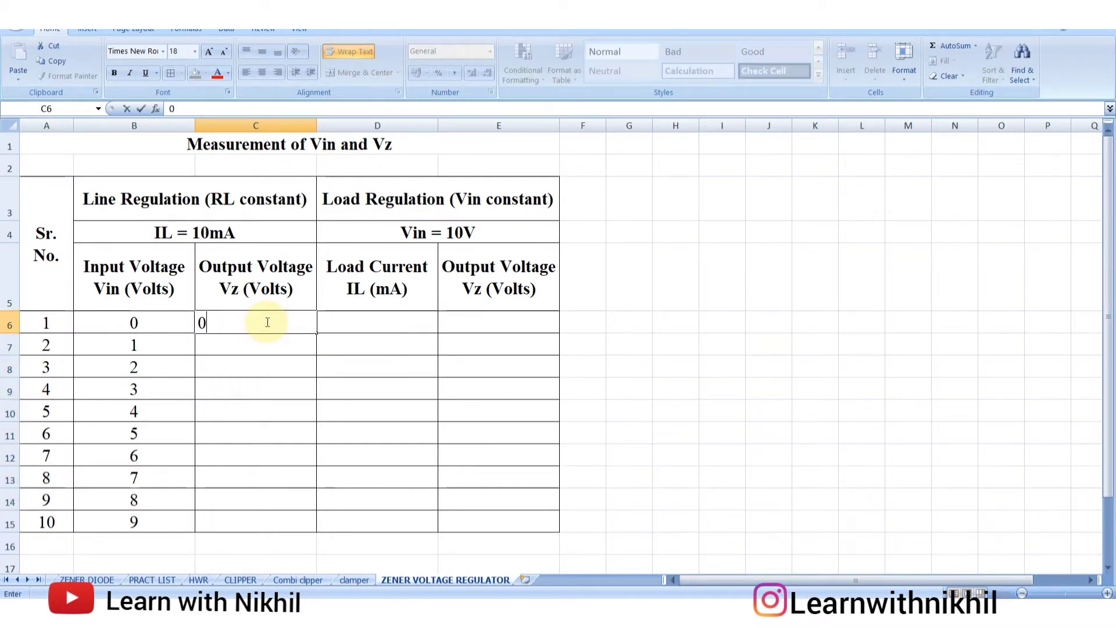
{"action": "key", "text": "Tab"}
{"action": "left_click_drag", "start_coordinate": [270, 321], "coordinate": [281, 529]}
{"action": "left_click", "coordinate": [262, 51]}
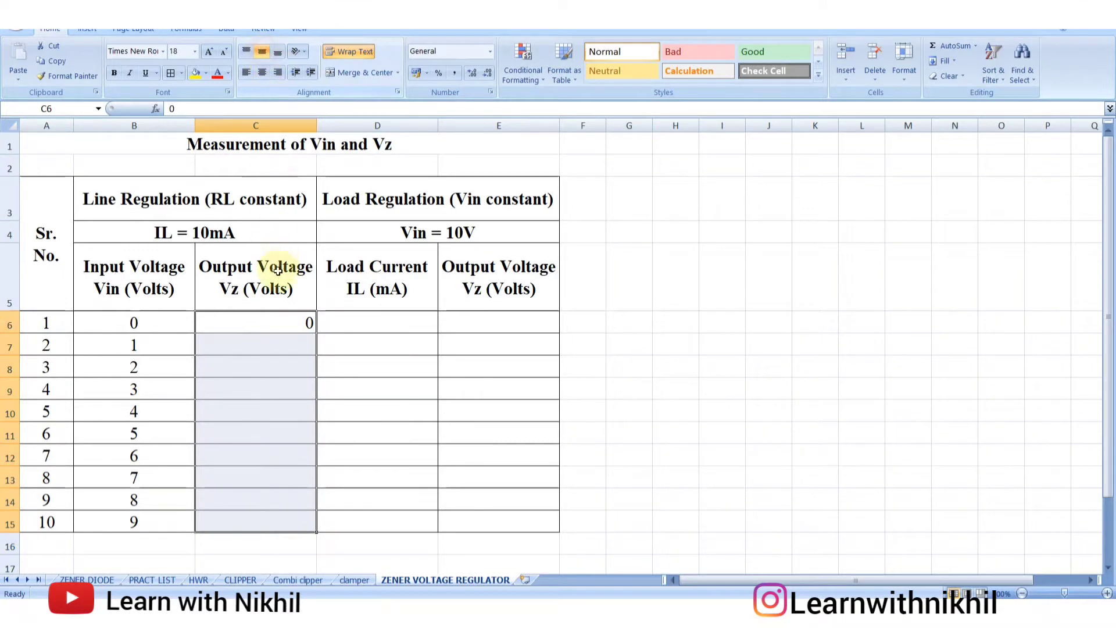
{"action": "left_click", "coordinate": [262, 71]}
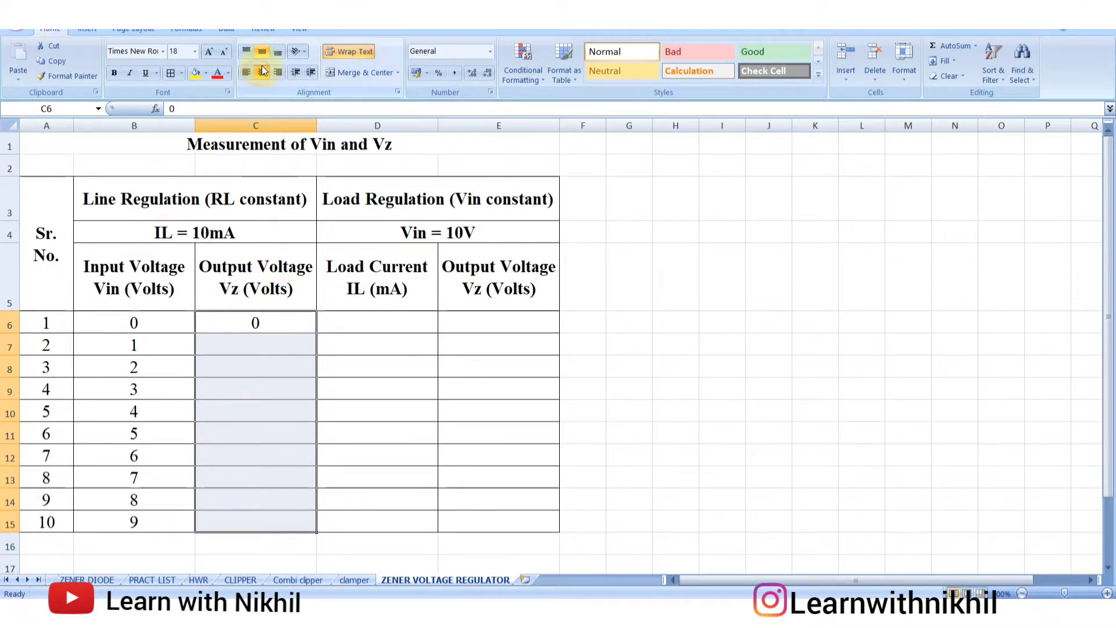
{"action": "left_click", "coordinate": [291, 347]}
Step: Switch to Tinkercad and set the power supply's voltage to 1 V in the running simulation
{"action": "key", "text": "alt+Tab"}
{"action": "left_click", "coordinate": [236, 285]}
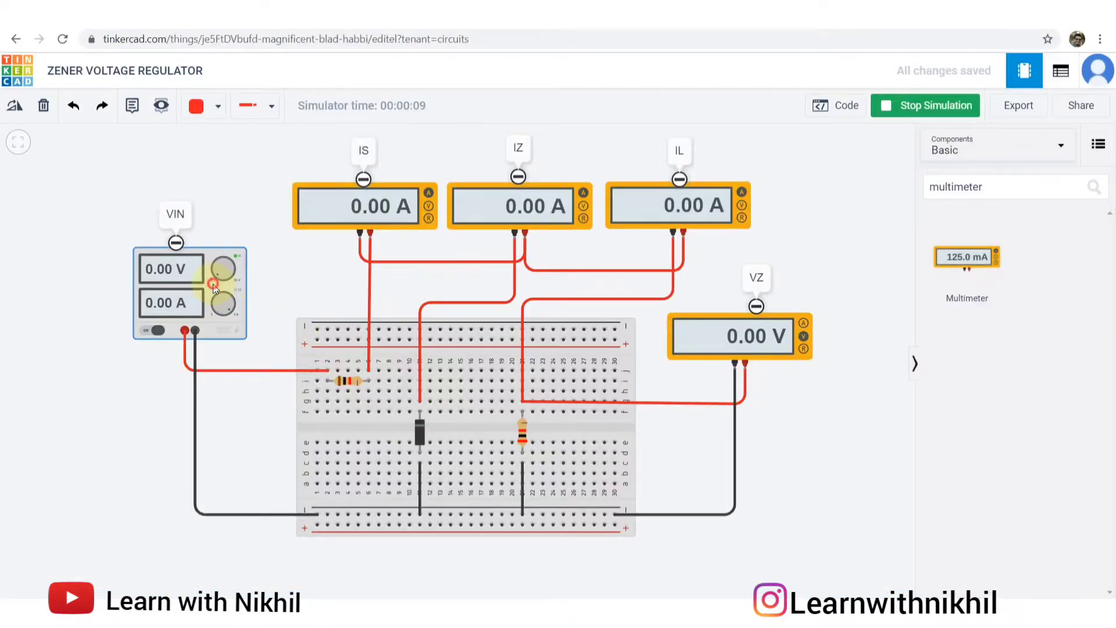
{"action": "mouse_move", "coordinate": [214, 275]}
{"action": "left_mouse_down"}
{"action": "mouse_move", "coordinate": [220, 267]}
{"action": "mouse_move", "coordinate": [228, 276]}
{"action": "mouse_move", "coordinate": [231, 264]}
{"action": "mouse_move", "coordinate": [213, 268]}
{"action": "mouse_move", "coordinate": [216, 278]}
{"action": "left_mouse_up"}
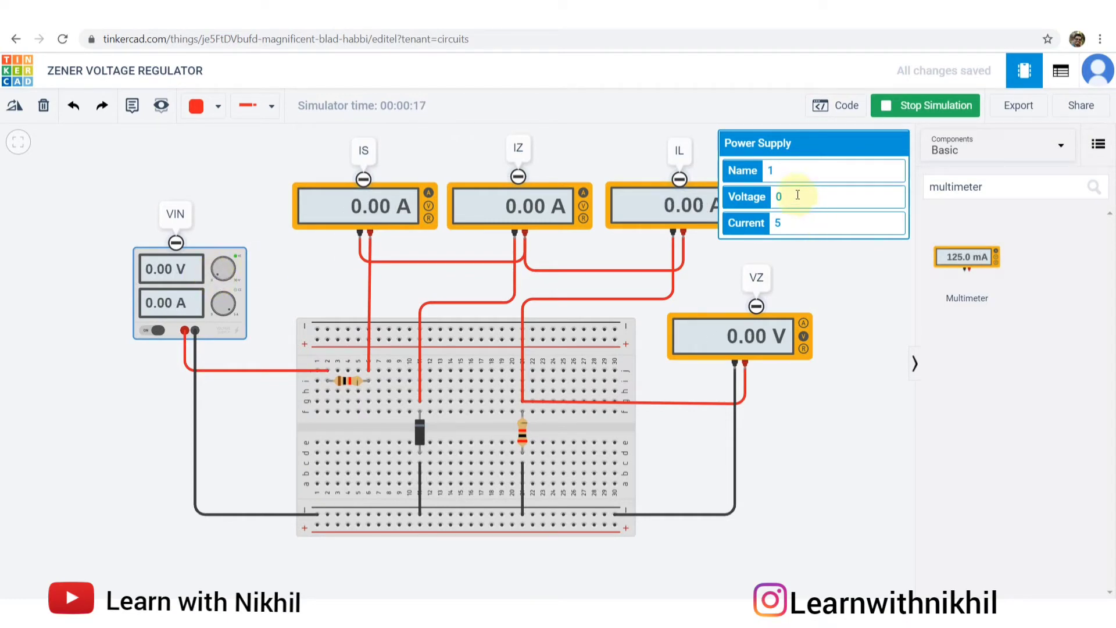
{"action": "left_click_drag", "start_coordinate": [797, 196], "coordinate": [756, 197]}
{"action": "left_click", "coordinate": [208, 284]}
{"action": "type", "text": "1"}
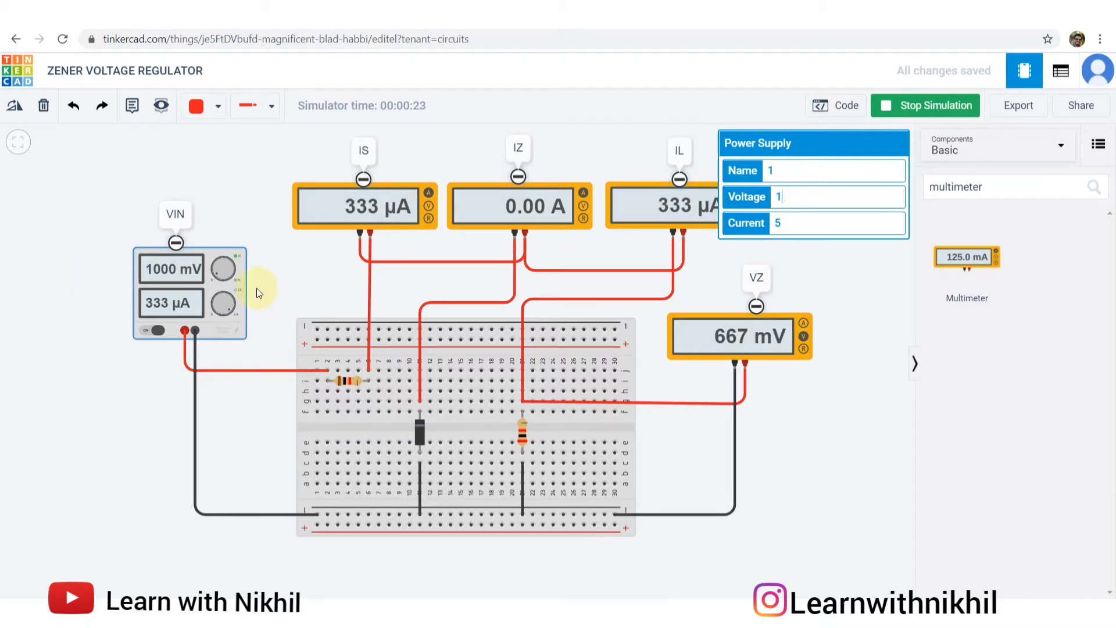
{"action": "left_click", "coordinate": [259, 292]}
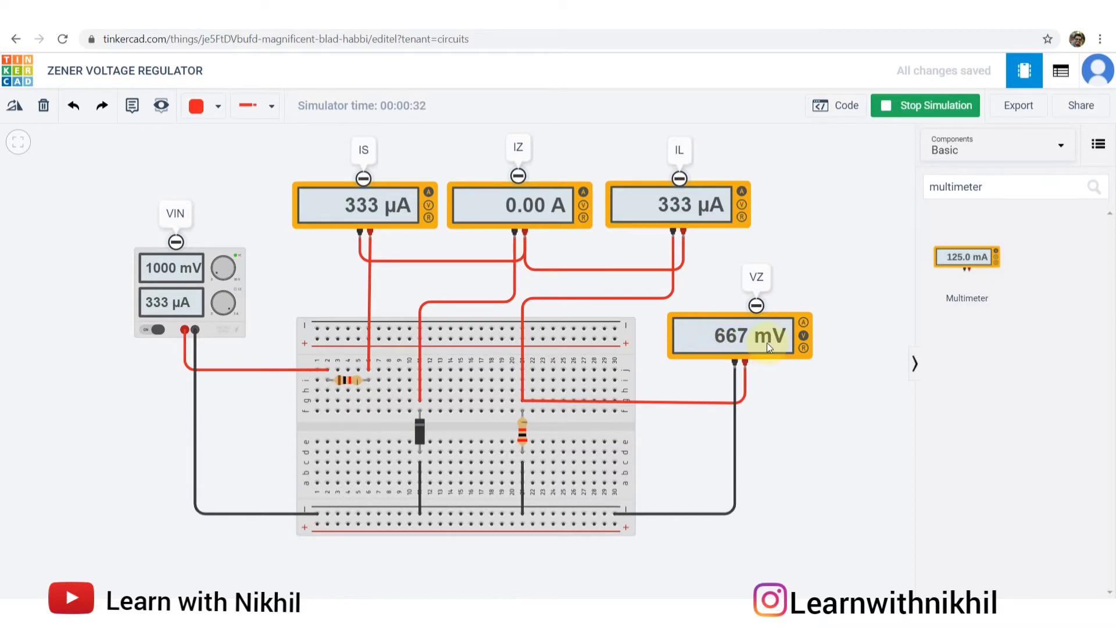
Step: Switch to Excel and enter 0.6 in cell C7 as the output voltage for the 1 V input
{"action": "key", "text": "alt+Tab"}
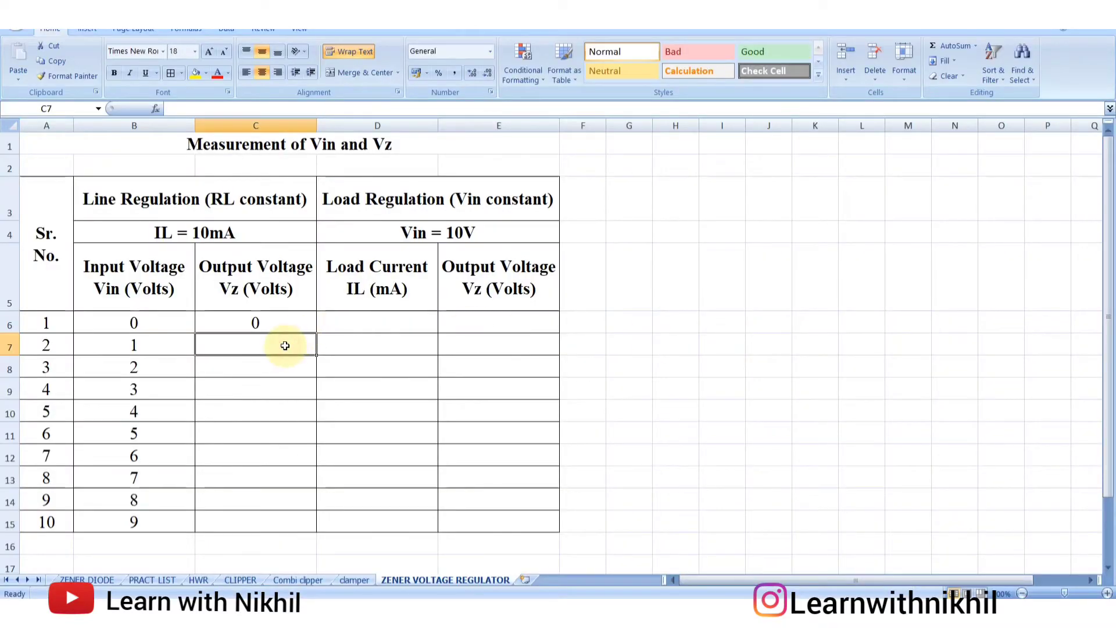
{"action": "type", "text": "0.6"}
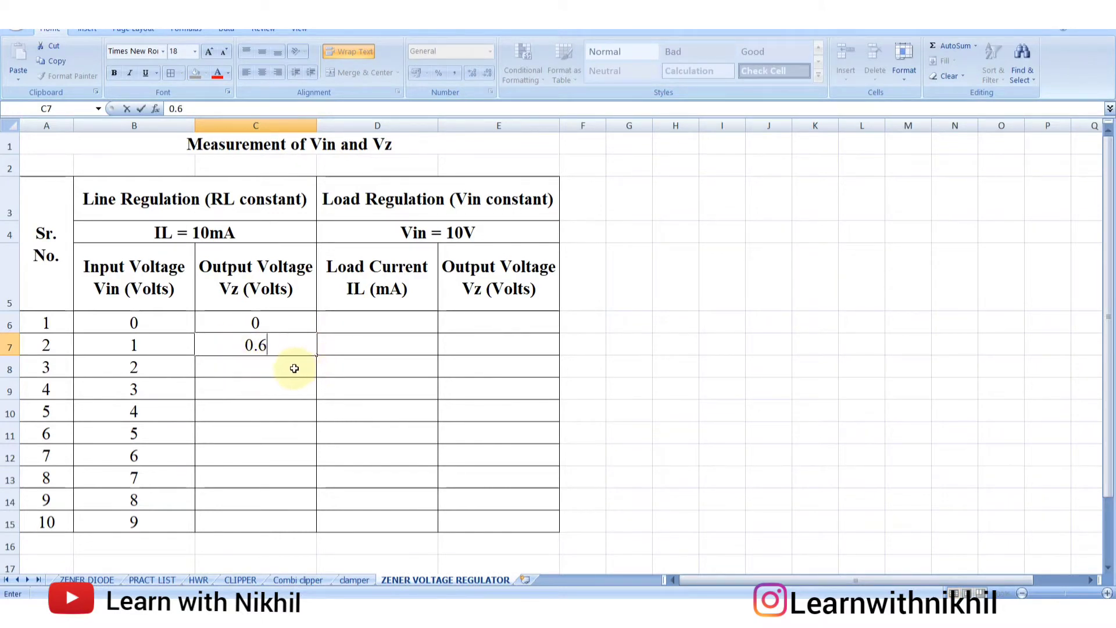
{"action": "left_click", "coordinate": [288, 359]}
{"action": "left_click", "coordinate": [282, 347]}
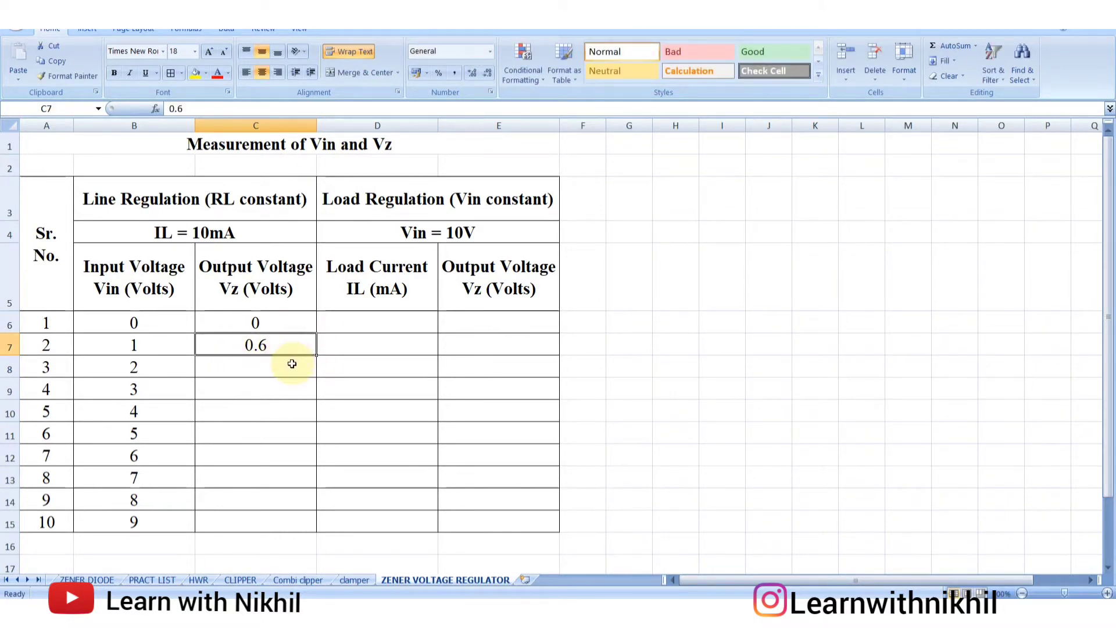
{"action": "left_click", "coordinate": [292, 363]}
Step: Switch to Tinkercad and set the power supply's voltage to 2 V
{"action": "key", "text": "alt+Tab"}
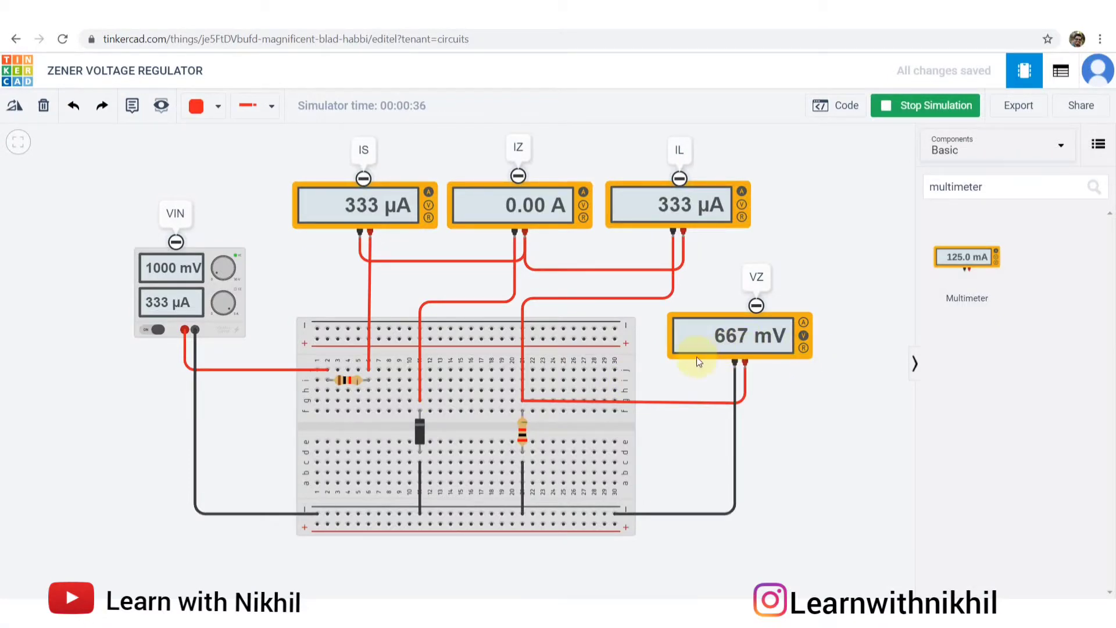
{"action": "key", "text": "alt+Tab"}
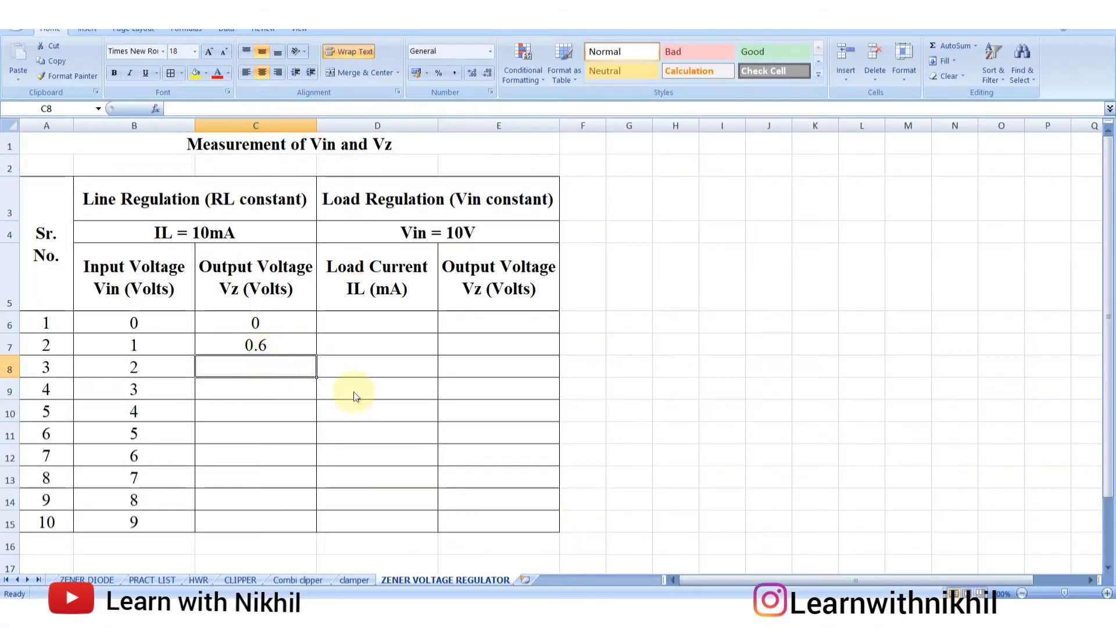
{"action": "key", "text": "alt+Tab"}
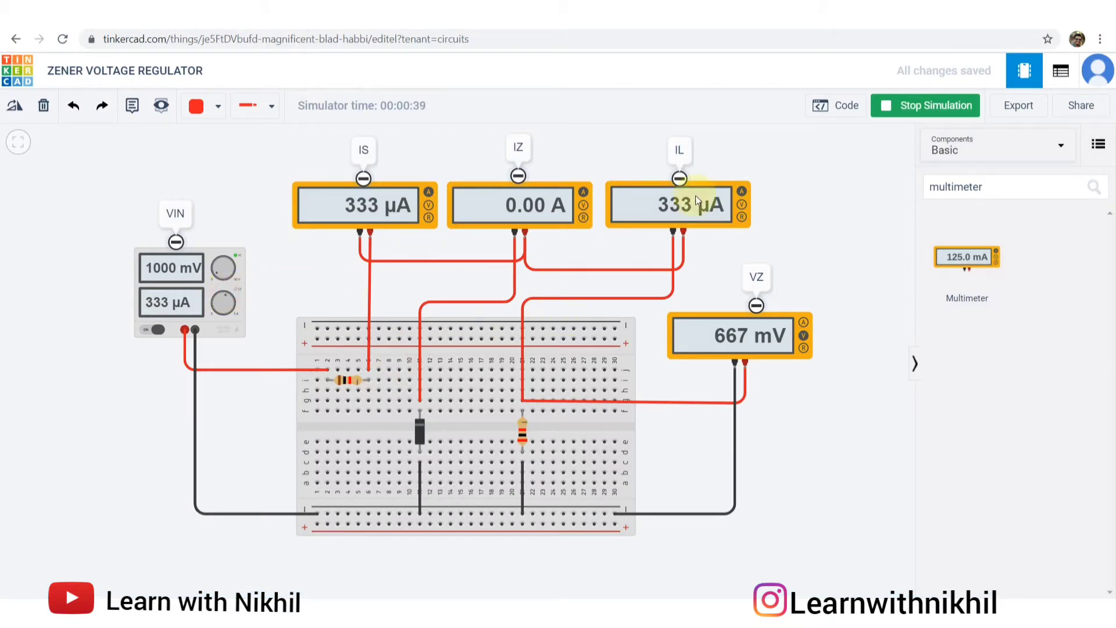
{"action": "left_click", "coordinate": [208, 288]}
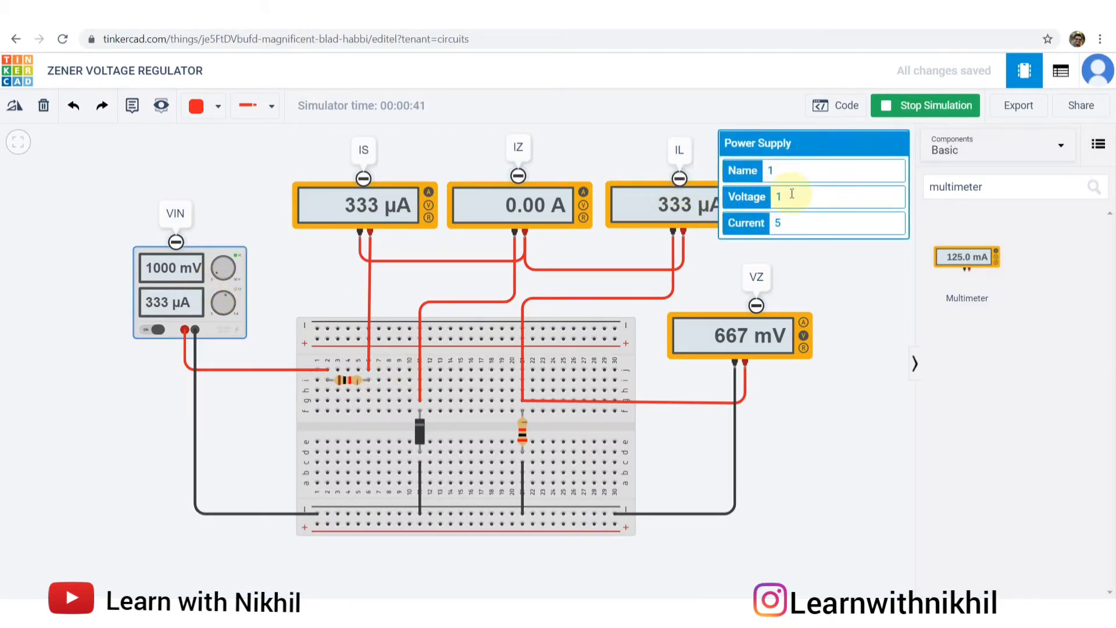
{"action": "left_click_drag", "start_coordinate": [792, 196], "coordinate": [732, 198]}
{"action": "type", "text": "2"}
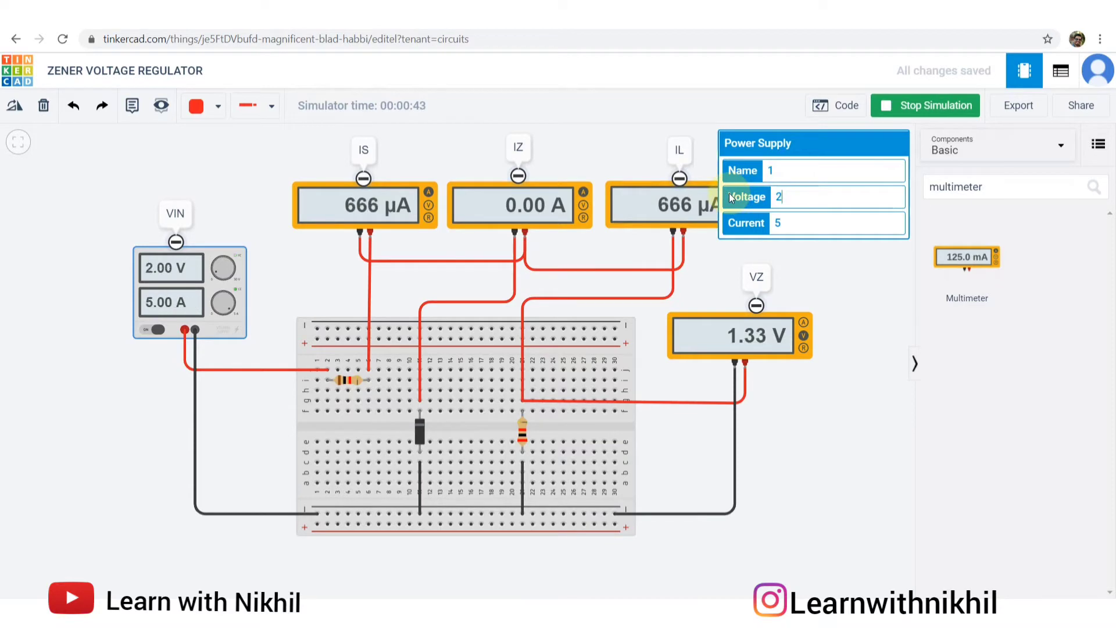
{"action": "left_click", "coordinate": [875, 307]}
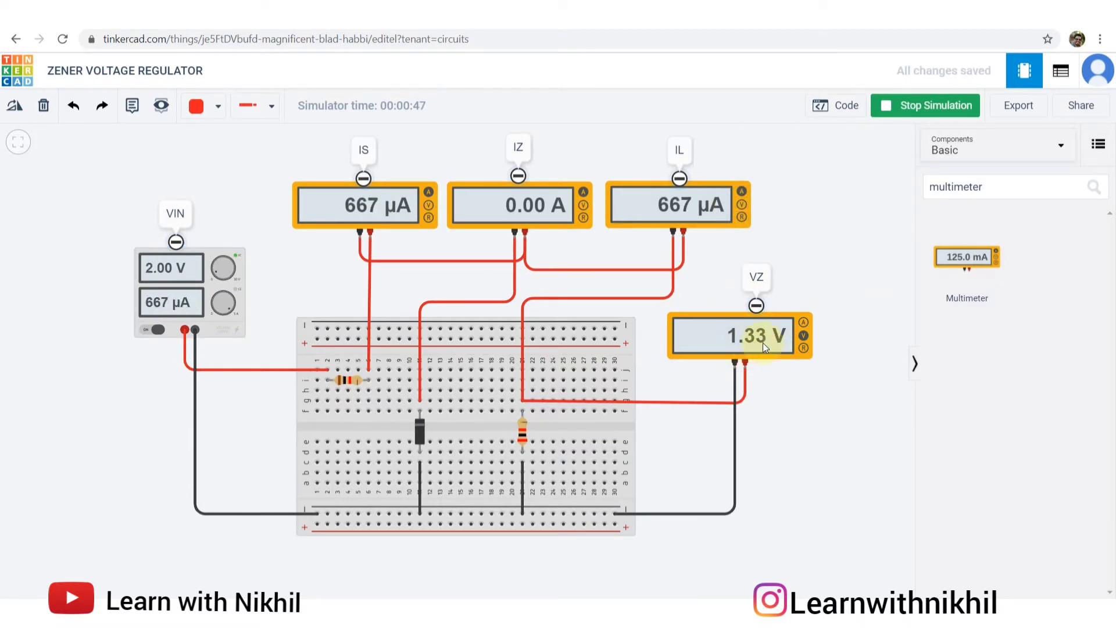
Step: Switch to Excel and enter 1.33 in cell C8 as the output voltage for the 2 V input
{"action": "key", "text": "alt+Tab"}
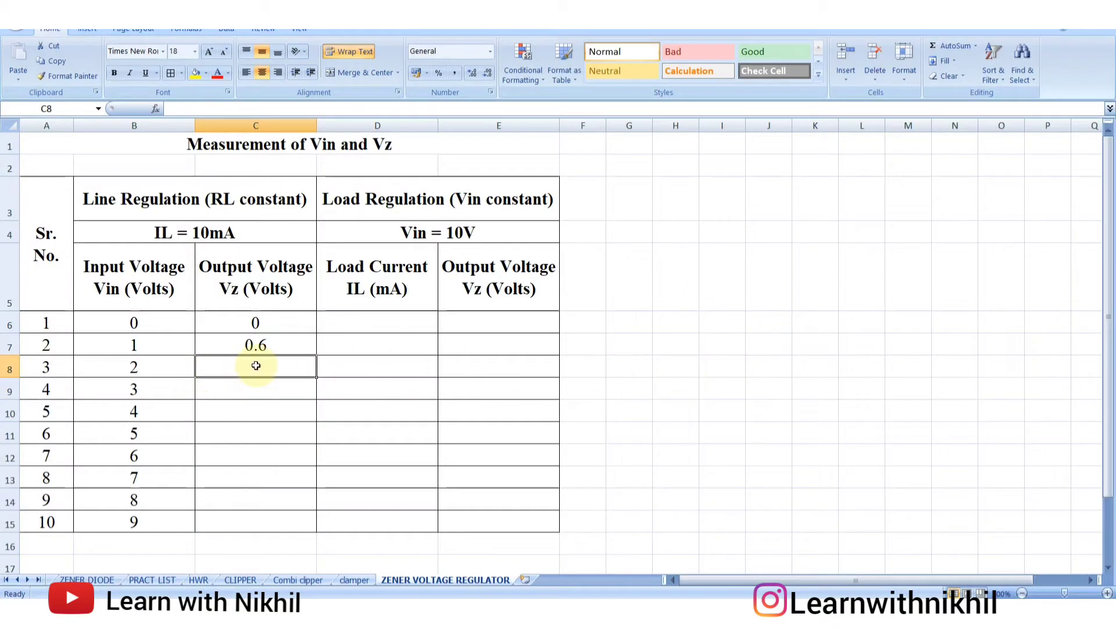
{"action": "type", "text": "1.33"}
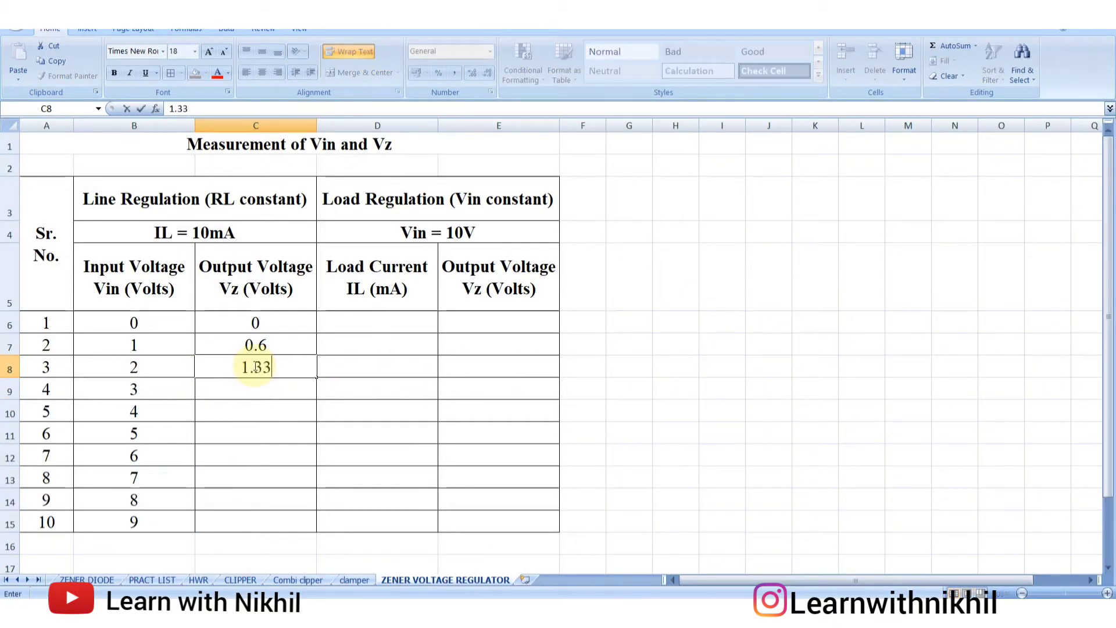
{"action": "key", "text": "Return"}
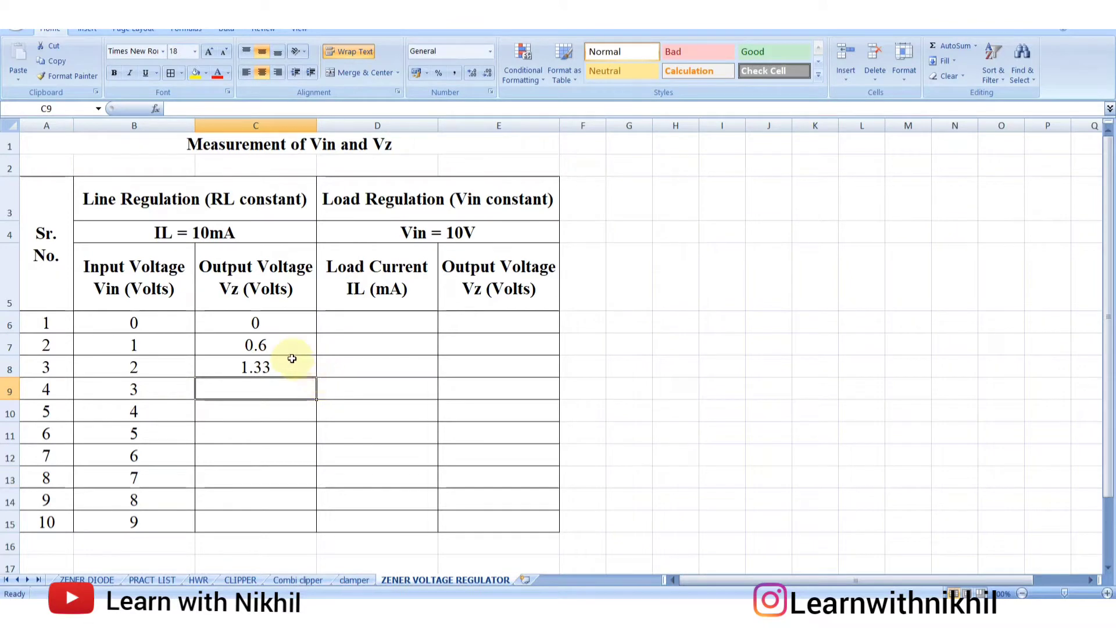
Step: Switch to Tinkercad and set the power supply's voltage to 3 V in the running simulation
{"action": "key", "text": "alt+Tab"}
{"action": "left_click", "coordinate": [171, 285]}
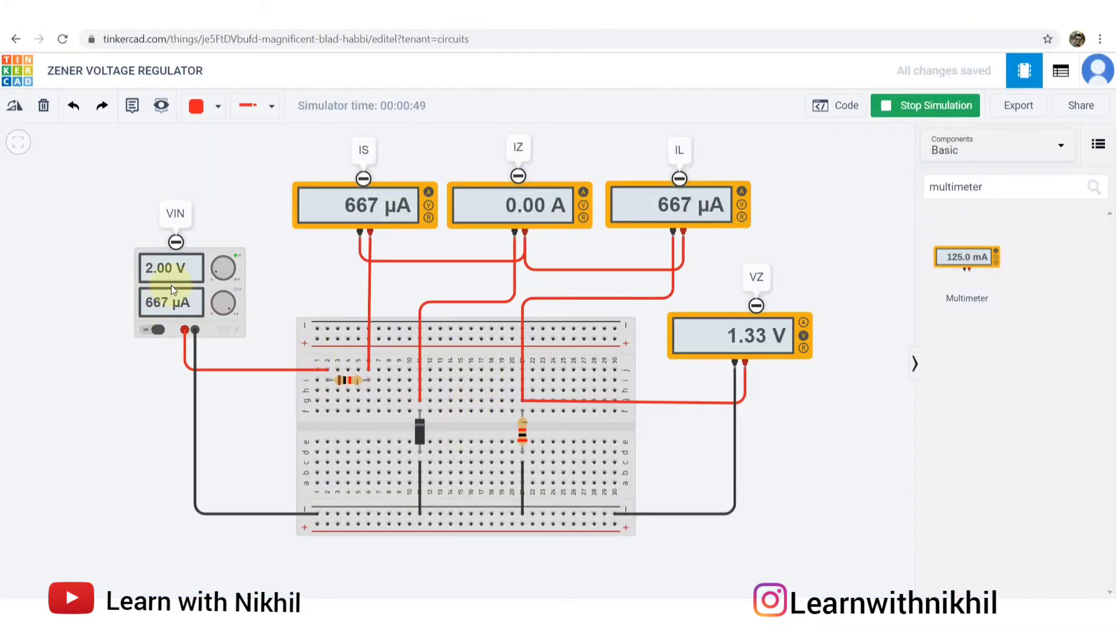
{"action": "double_click", "coordinate": [779, 196]}
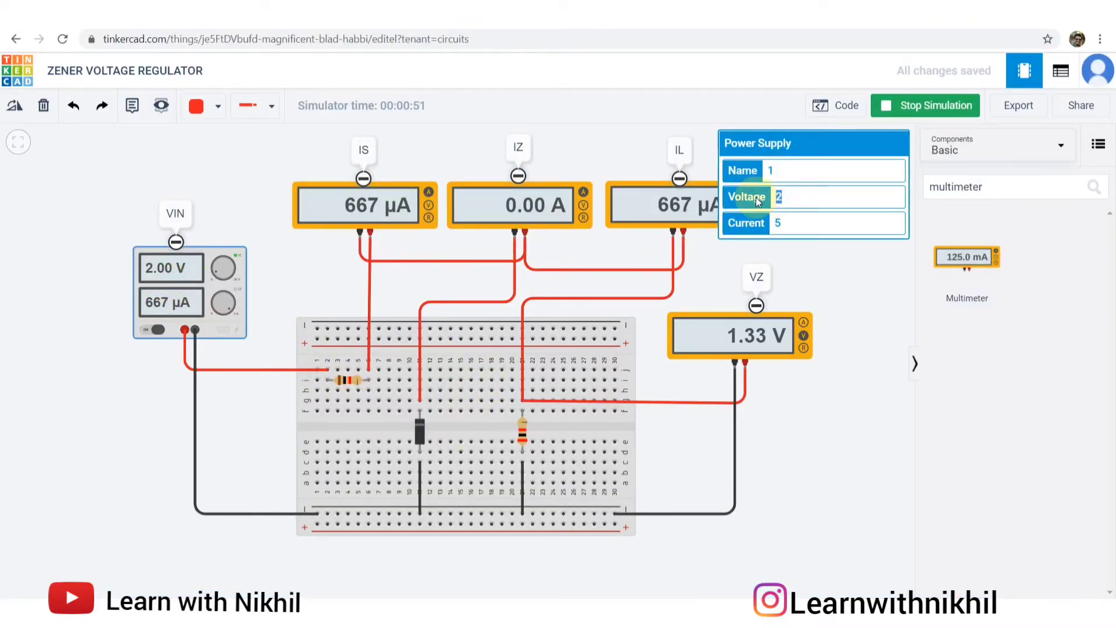
{"action": "type", "text": "3"}
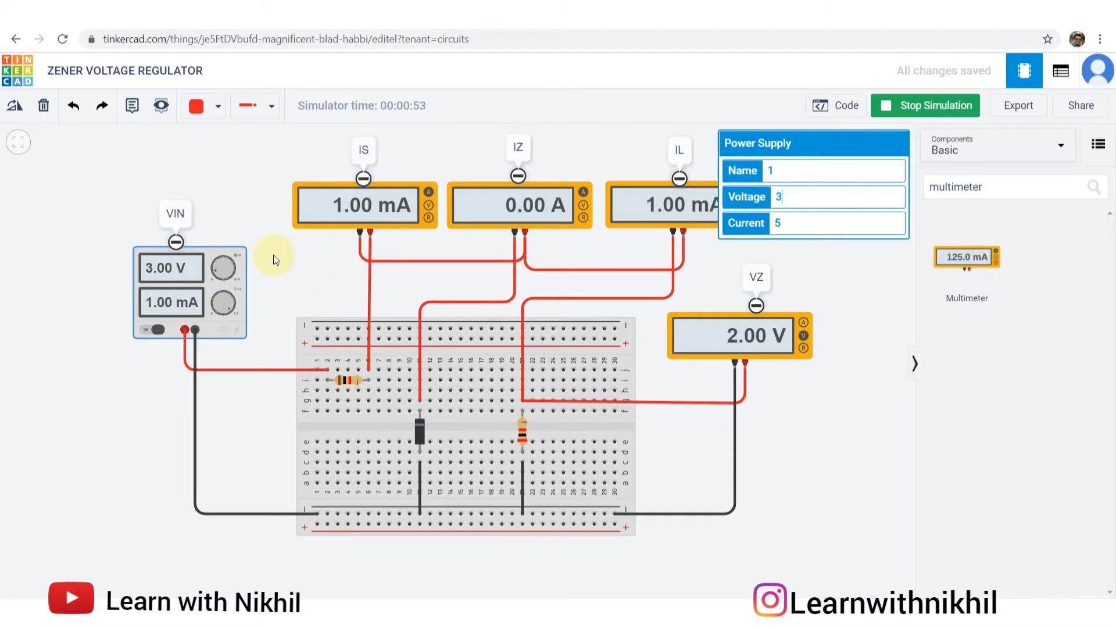
{"action": "left_click", "coordinate": [291, 253]}
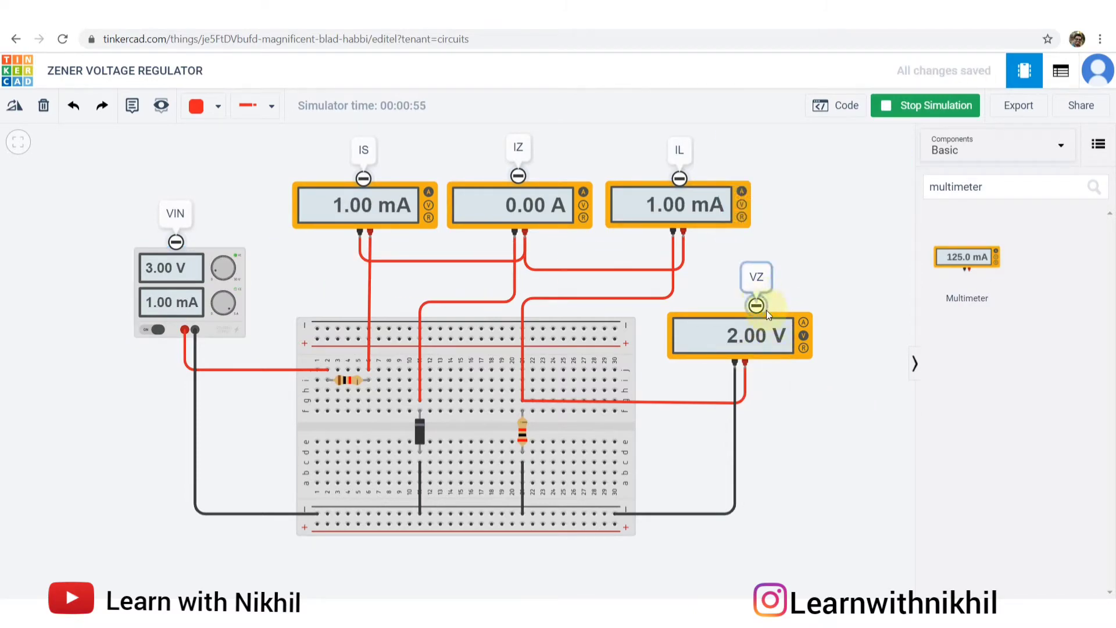
Step: Switch to Excel and enter 2 in cell C9 as the output voltage for the 3 V input
{"action": "key", "text": "alt+Tab"}
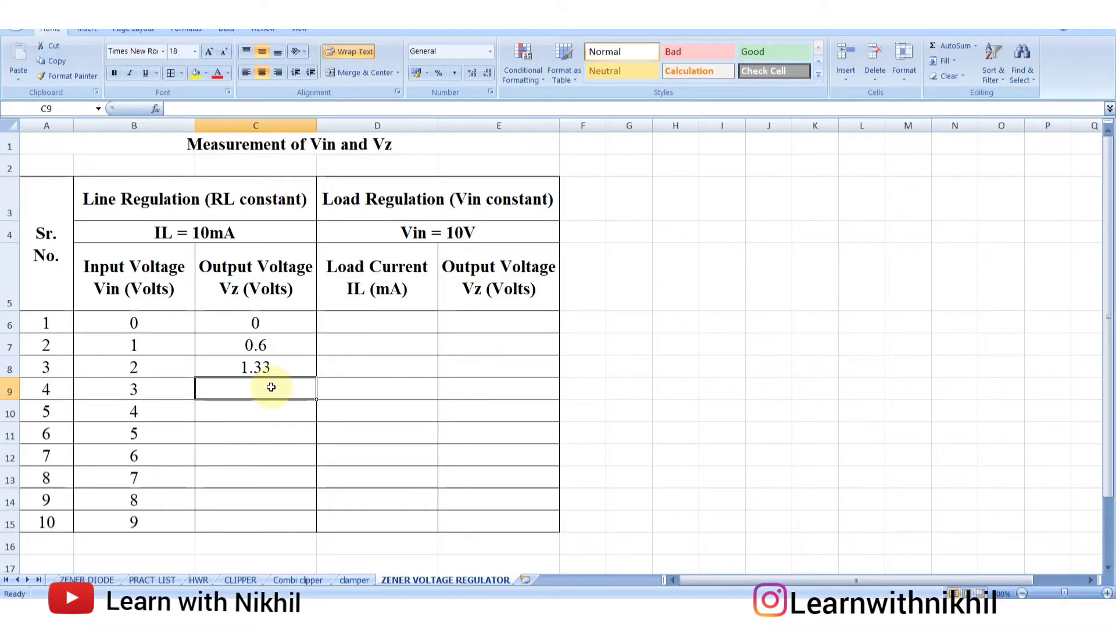
{"action": "type", "text": "2"}
{"action": "key", "text": "Tab"}
Step: Switch to Tinkercad and set the power supply's voltage to 4 V
{"action": "key", "text": "alt+Tab"}
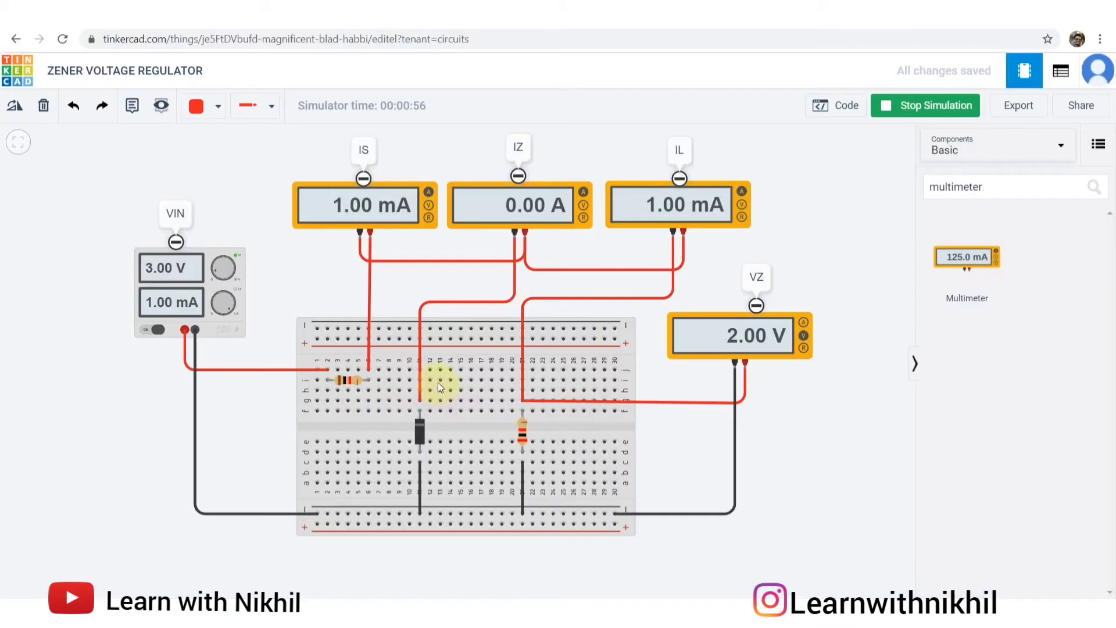
{"action": "left_click", "coordinate": [179, 278]}
{"action": "double_click", "coordinate": [779, 196]}
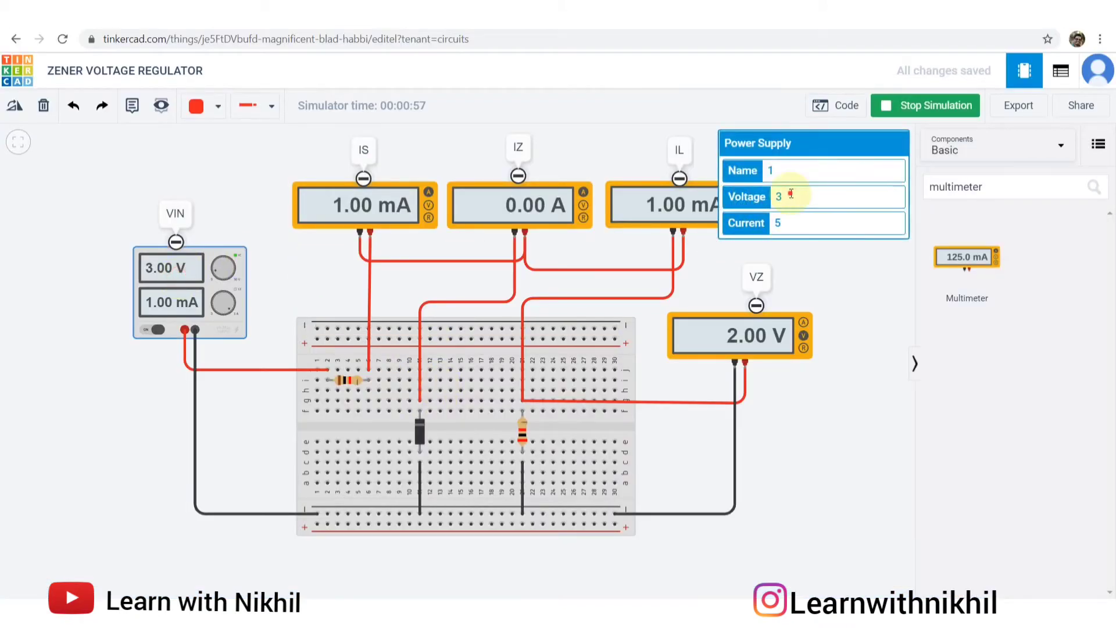
{"action": "type", "text": "4"}
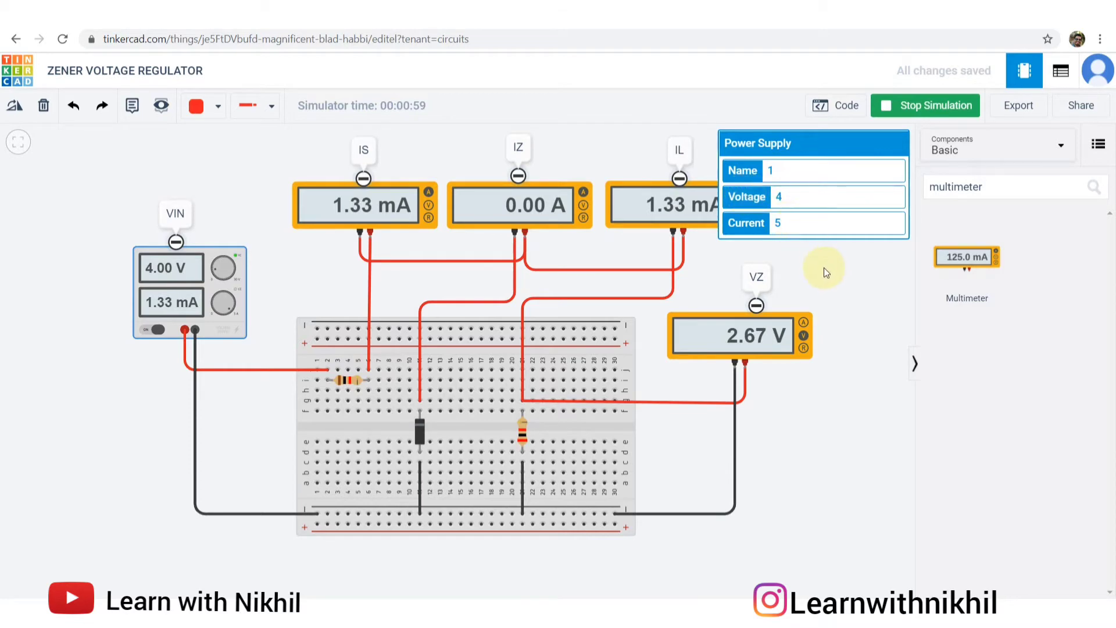
{"action": "left_click", "coordinate": [824, 267]}
Step: Switch to Excel and enter 2.67 in cell C10 as the output voltage for the 4 V input
{"action": "key", "text": "alt+Tab"}
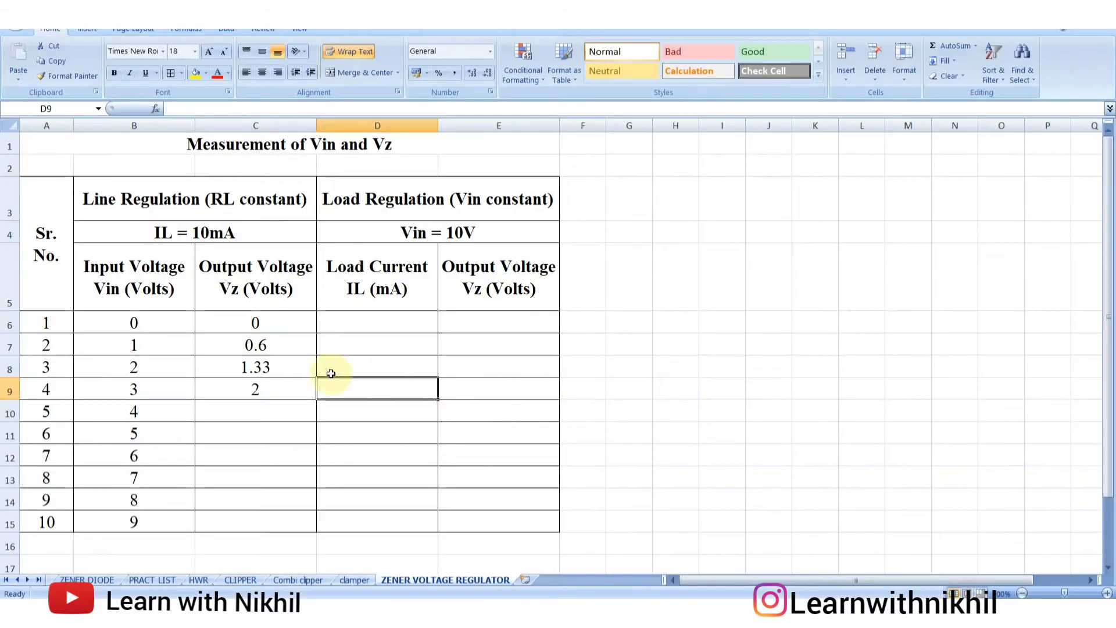
{"action": "left_click", "coordinate": [266, 408]}
{"action": "key", "text": "alt+Tab"}
{"action": "key", "text": "alt+Tab"}
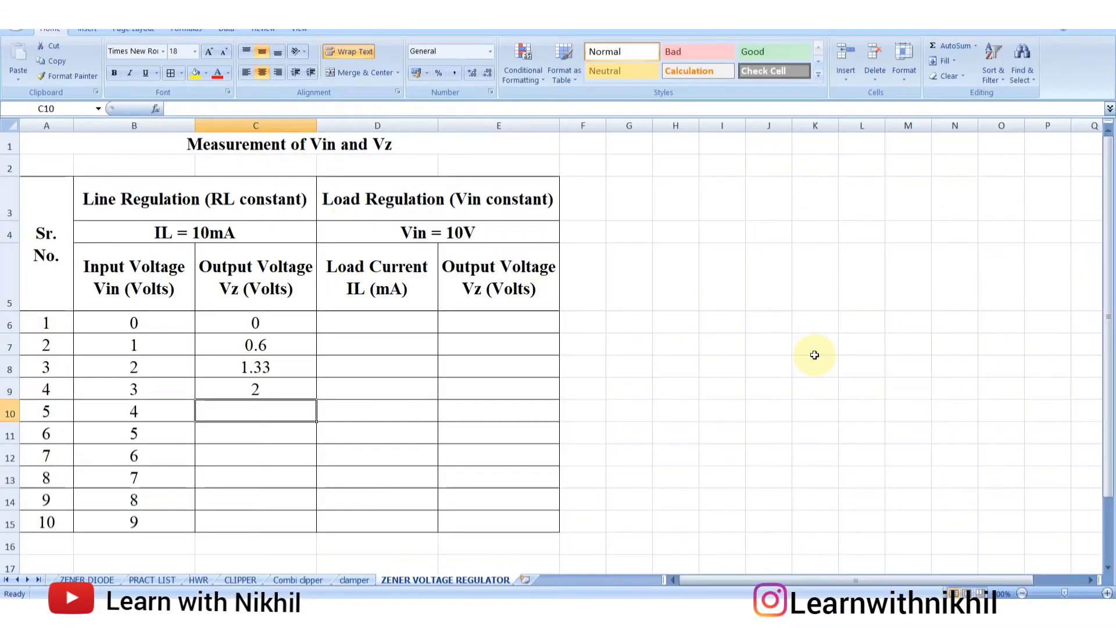
{"action": "type", "text": "2.67"}
{"action": "key", "text": "Tab"}
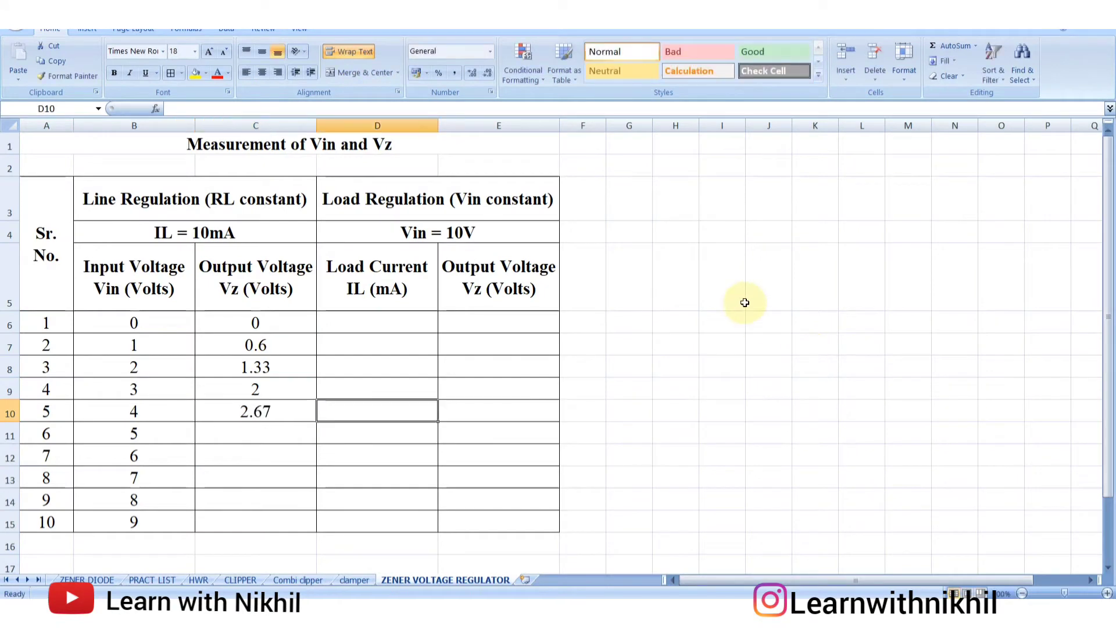
Step: Switch to Tinkercad and inspect the Zener diode's Zener voltage setting against the VZ meter reading
{"action": "key", "text": "alt+Tab"}
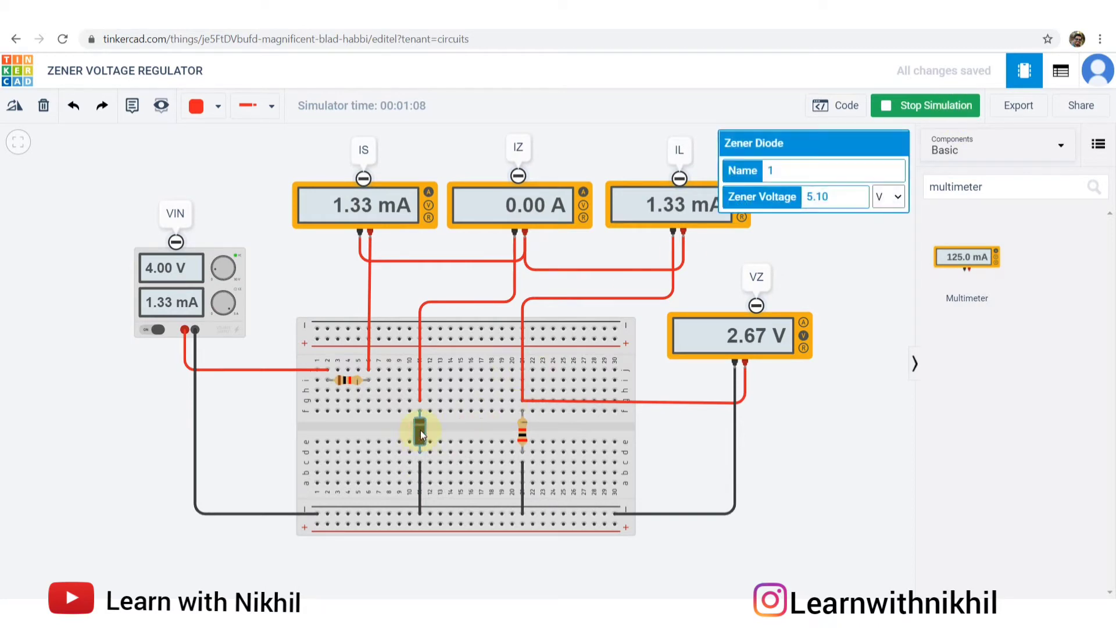
{"action": "left_click", "coordinate": [826, 200]}
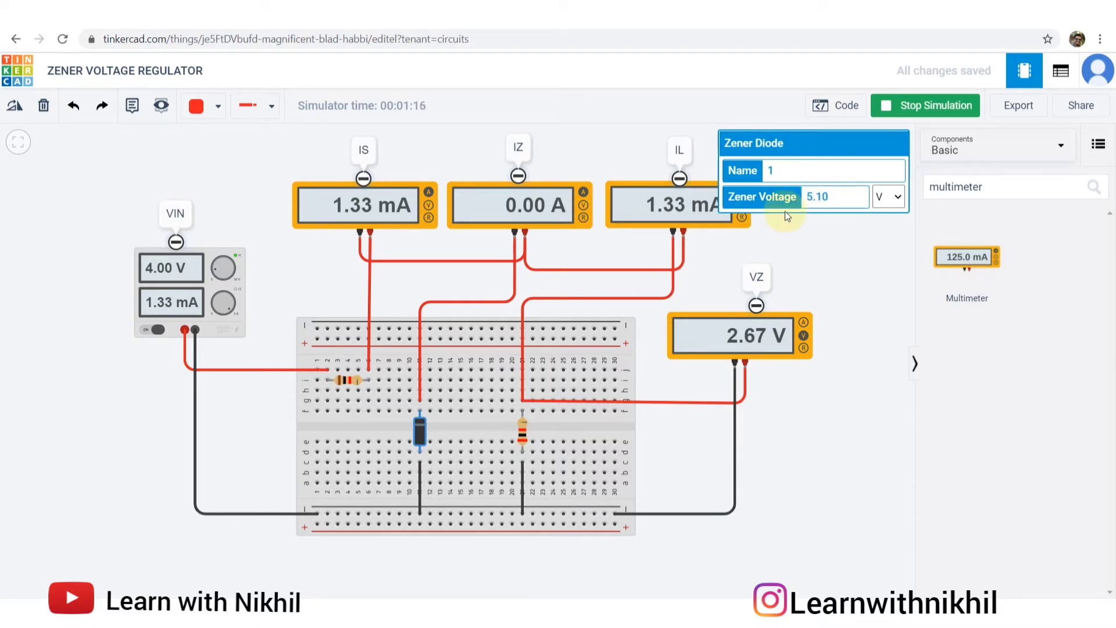
{"action": "left_click", "coordinate": [412, 407]}
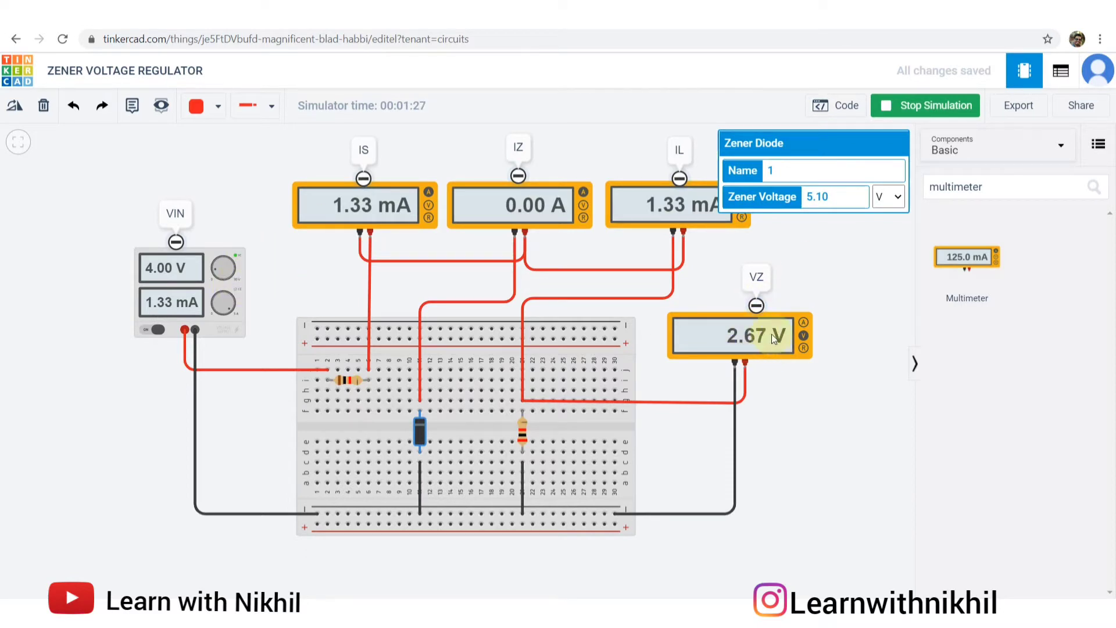
{"action": "left_click", "coordinate": [820, 254]}
Step: Set the power supply's voltage to 5 V in the running simulation
{"action": "left_click", "coordinate": [244, 285]}
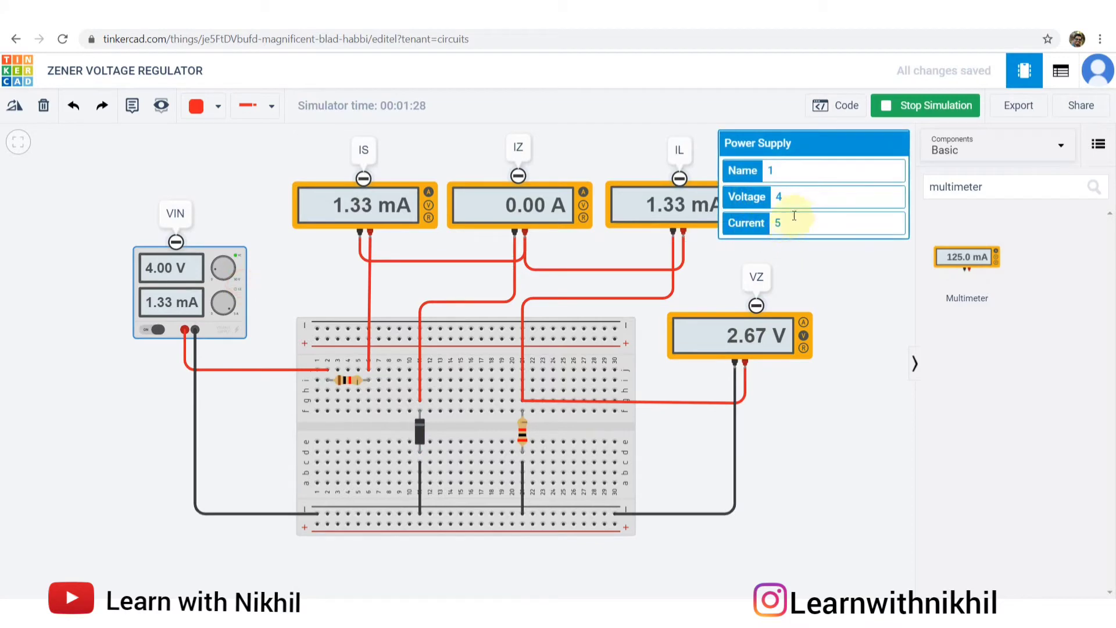
{"action": "left_click_drag", "start_coordinate": [801, 195], "coordinate": [739, 197]}
{"action": "type", "text": "5"}
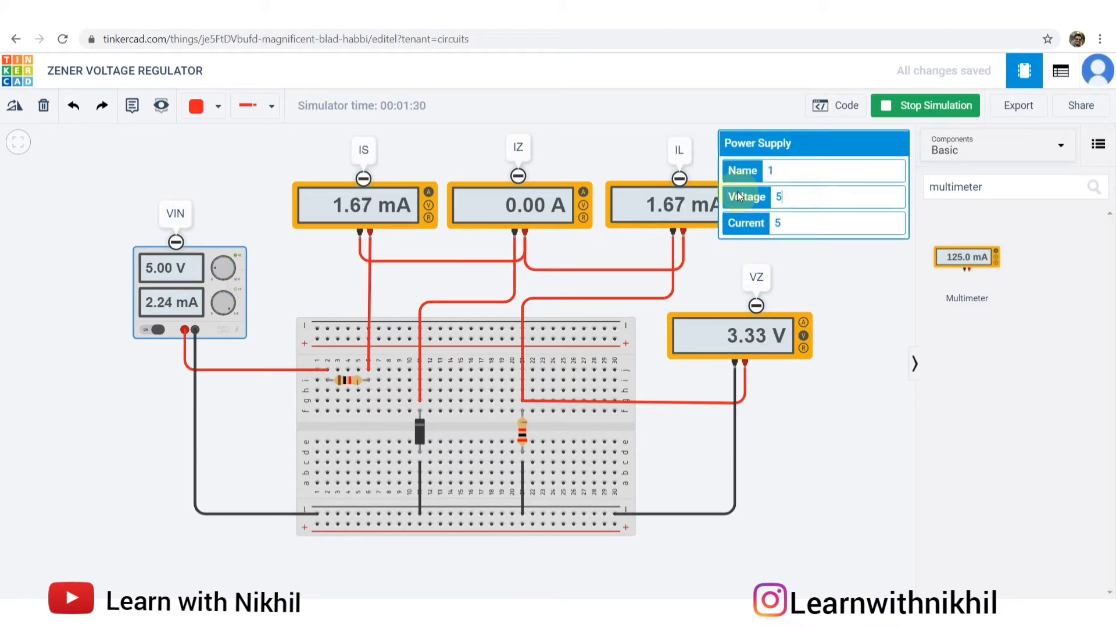
{"action": "left_click", "coordinate": [808, 276]}
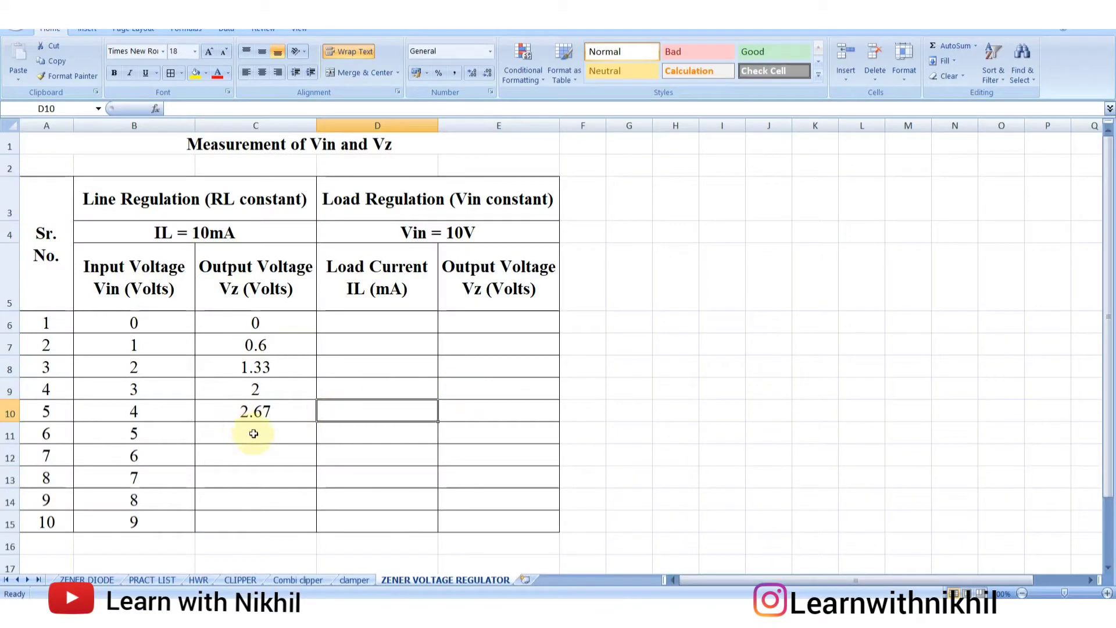
Step: Switch to Excel and enter 3.33 in cell C11 as the output voltage for the 5 V input
{"action": "left_click", "coordinate": [254, 432]}
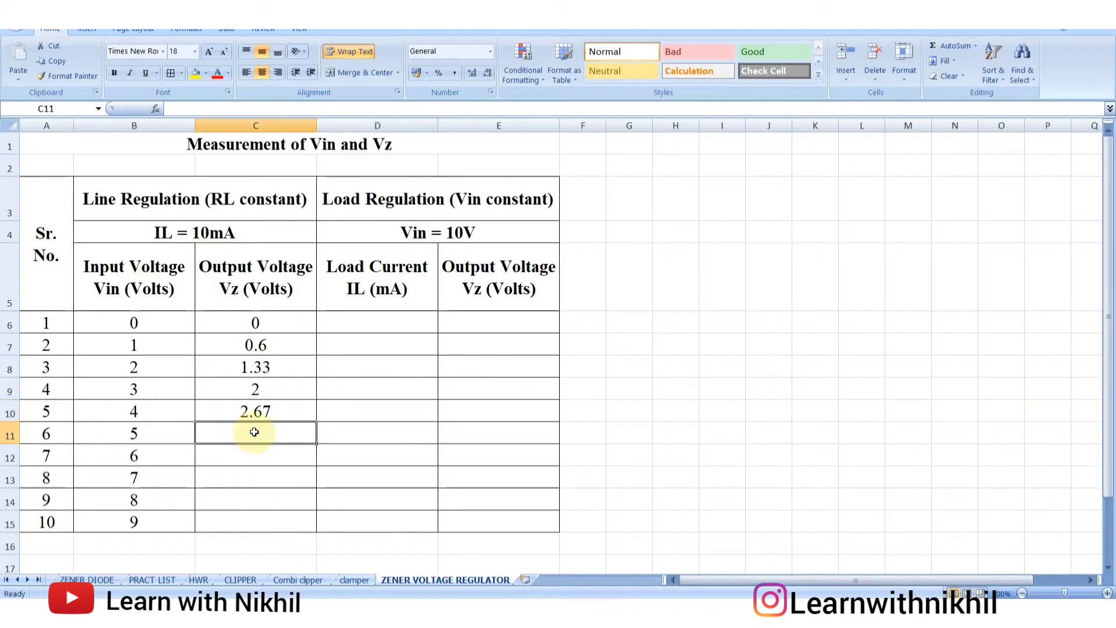
{"action": "type", "text": "3.33"}
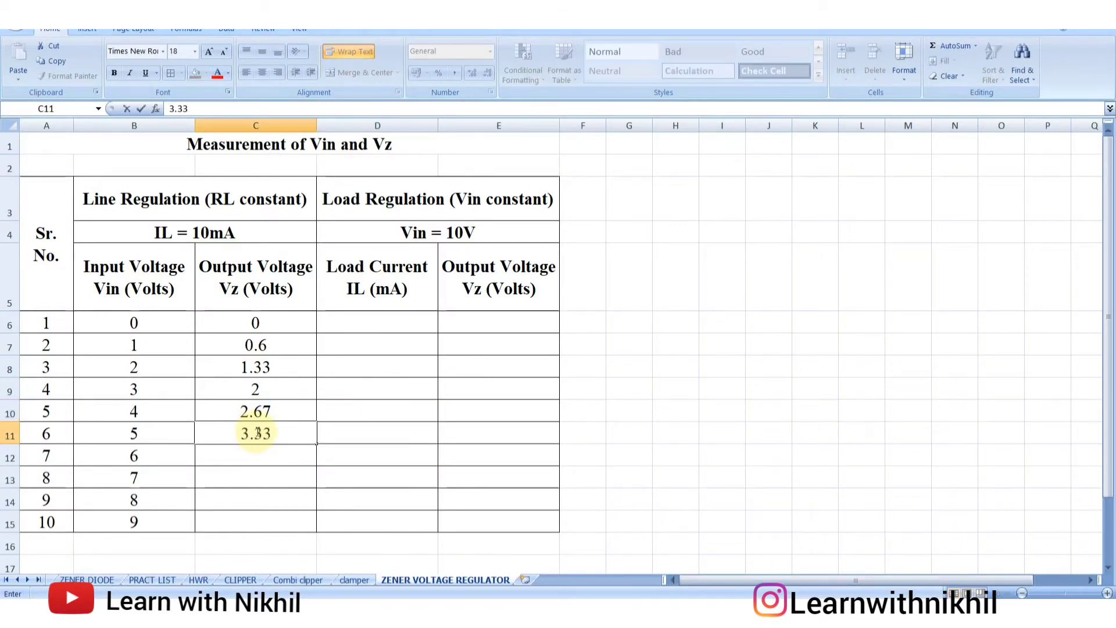
{"action": "left_click", "coordinate": [257, 457]}
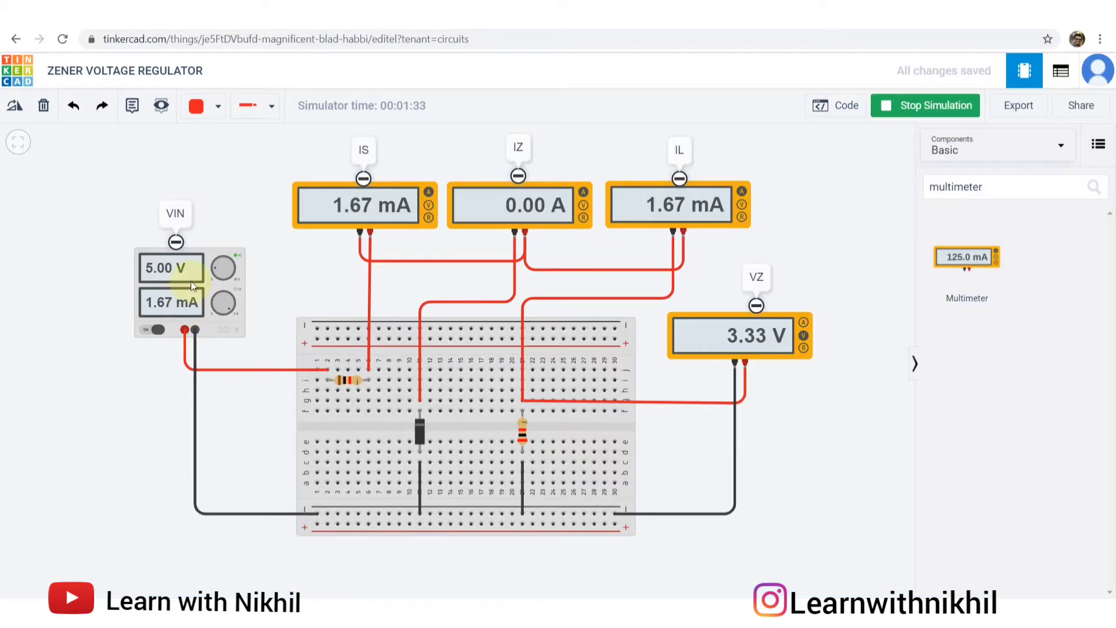
Step: Switch to Tinkercad and set the power supply's voltage to 6 V
{"action": "left_click", "coordinate": [205, 275]}
{"action": "left_click", "coordinate": [798, 191]}
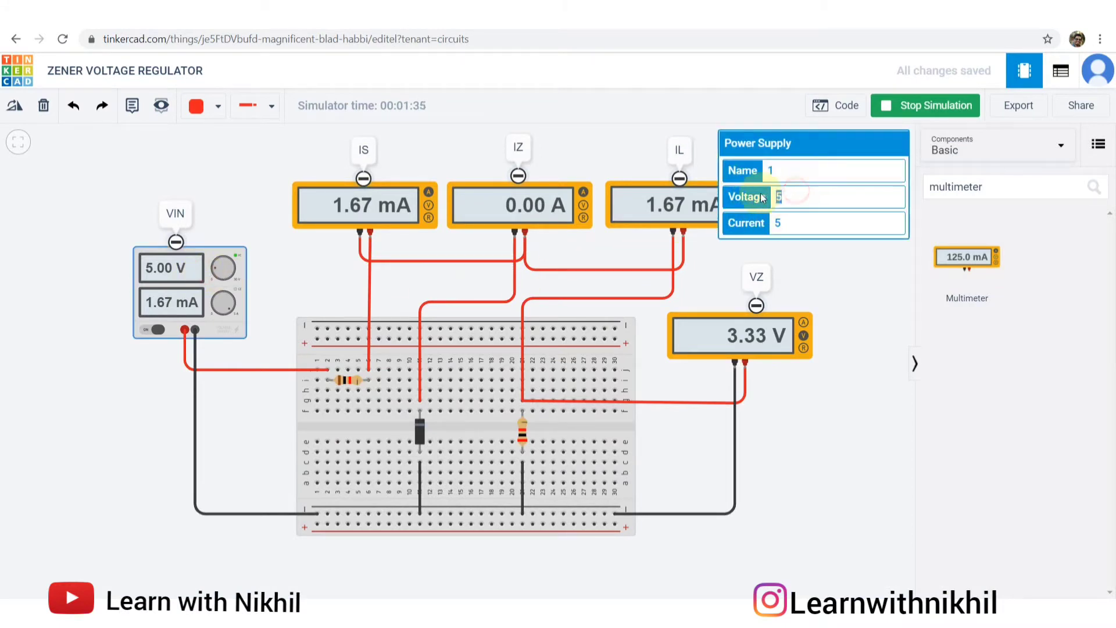
{"action": "type", "text": "6"}
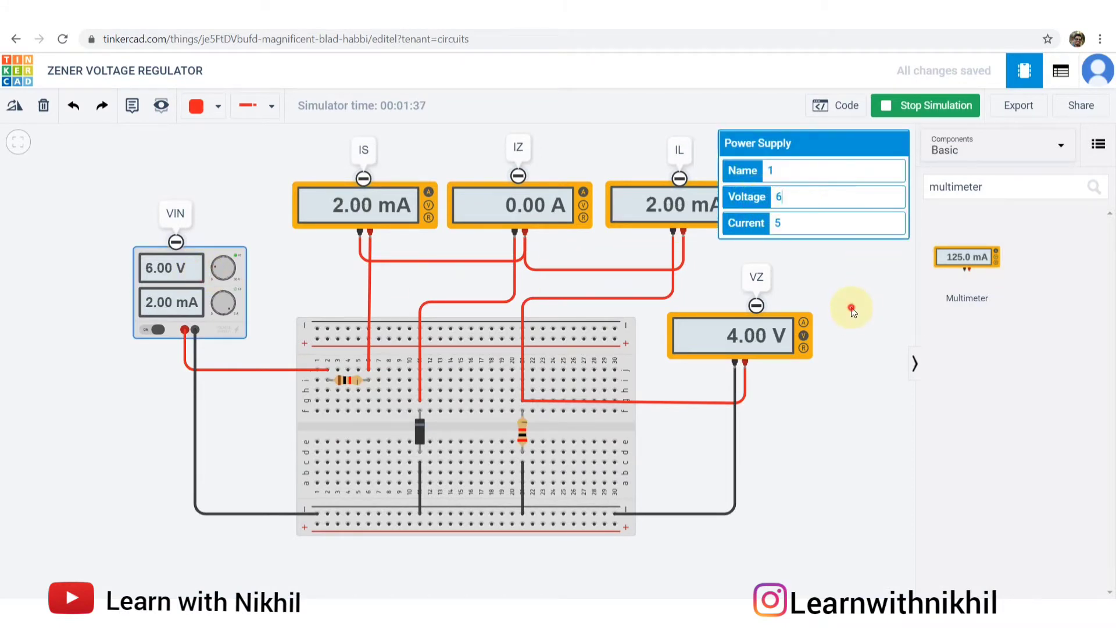
{"action": "left_click", "coordinate": [853, 306]}
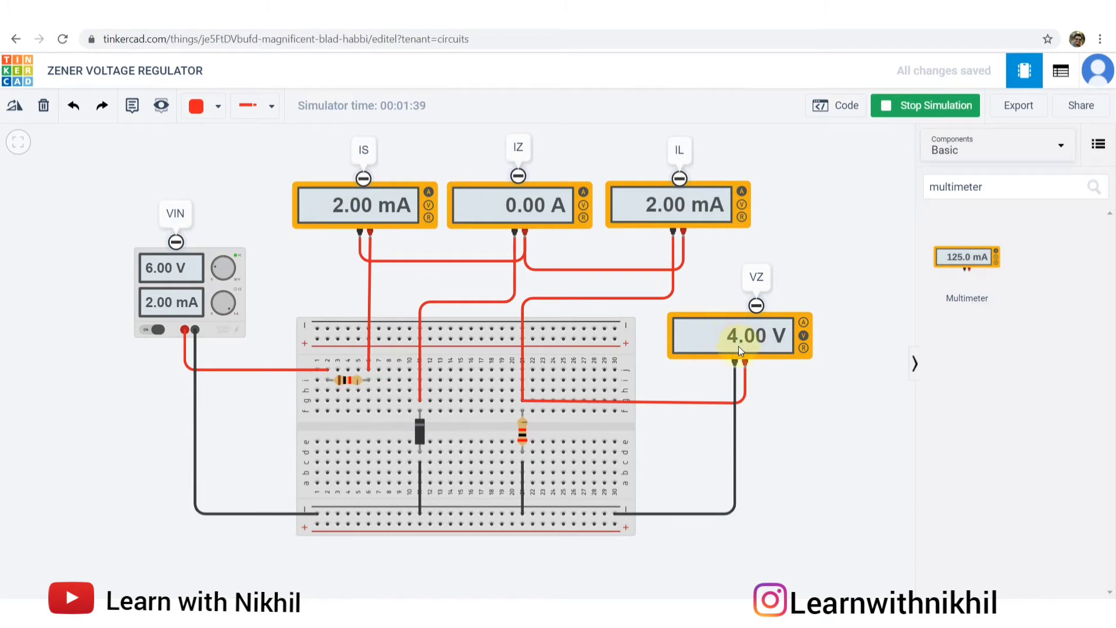
Step: Switch to Excel and enter 4 in cell C12 as the output voltage for the 6 V input
{"action": "key", "text": "alt+Tab"}
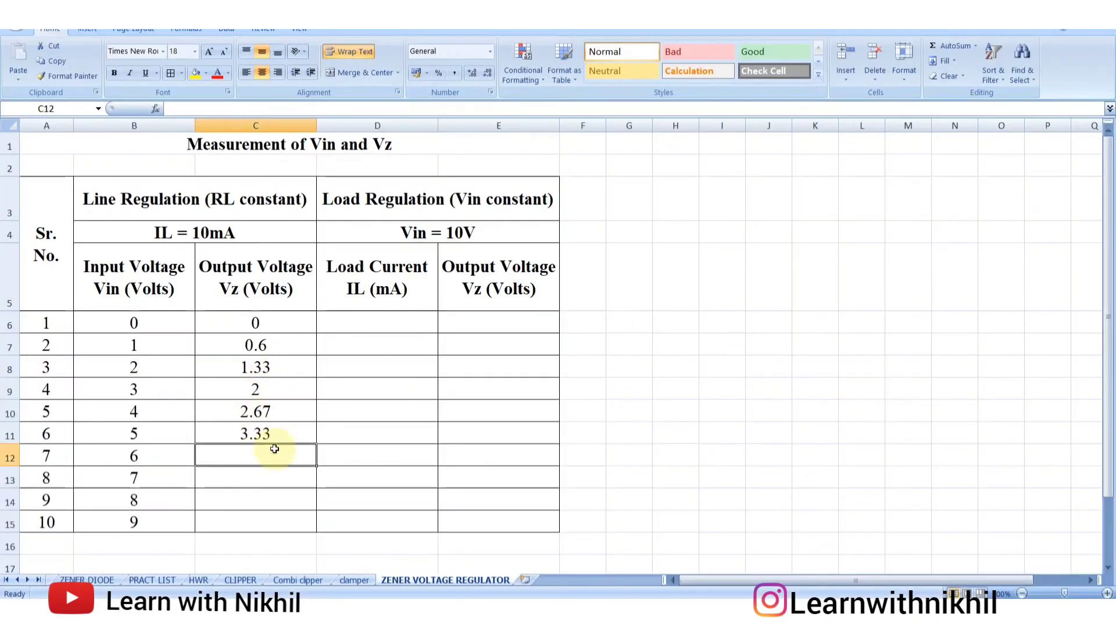
{"action": "type", "text": "4"}
{"action": "key", "text": "Tab"}
Step: Switch to Tinkercad and set the power supply's voltage to 7 V
{"action": "key", "text": "alt+Tab"}
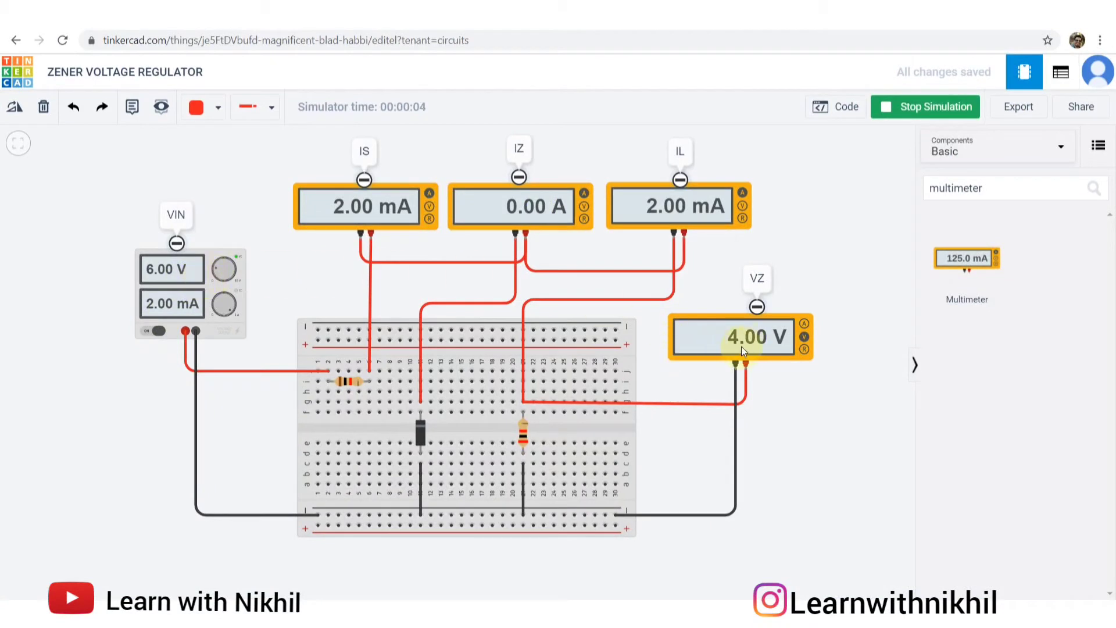
{"action": "left_click", "coordinate": [244, 273]}
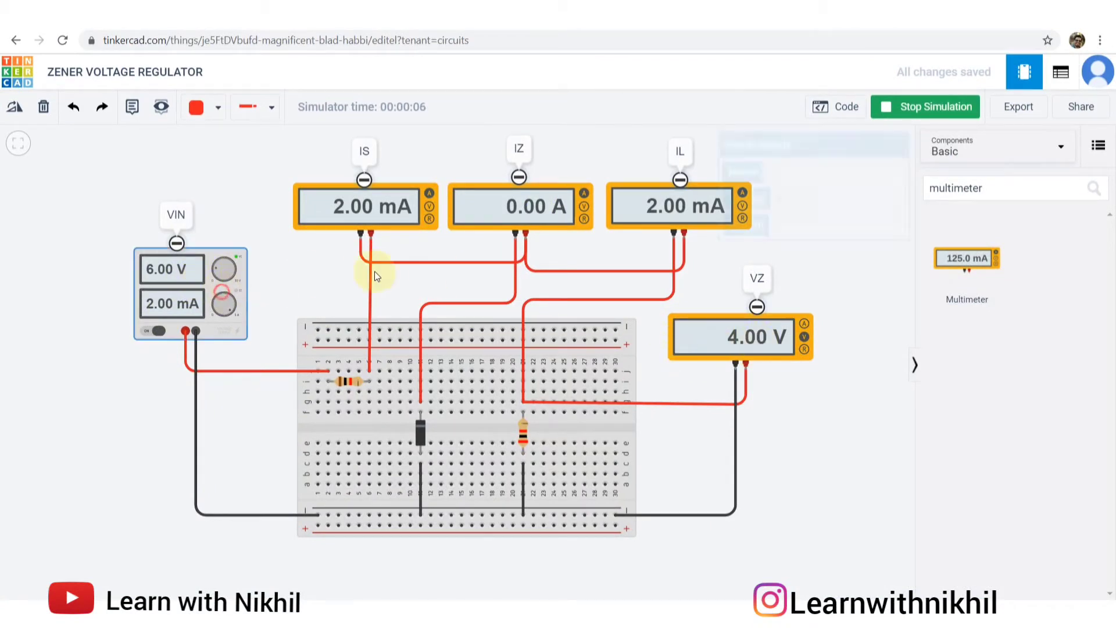
{"action": "left_click", "coordinate": [736, 198]}
{"action": "type", "text": "7"}
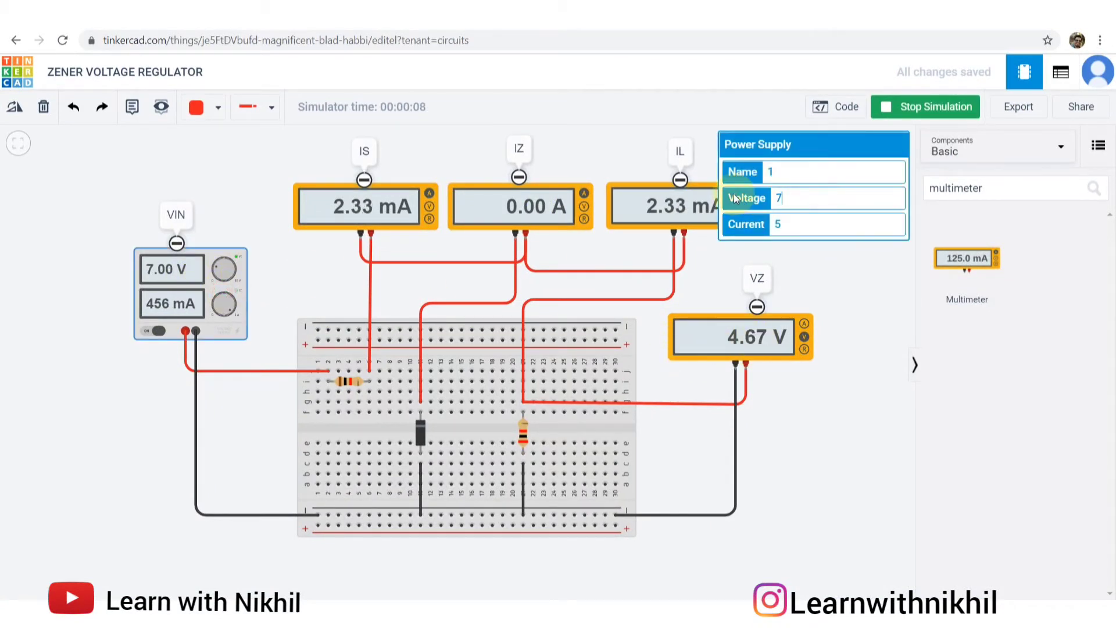
{"action": "left_click", "coordinate": [890, 284]}
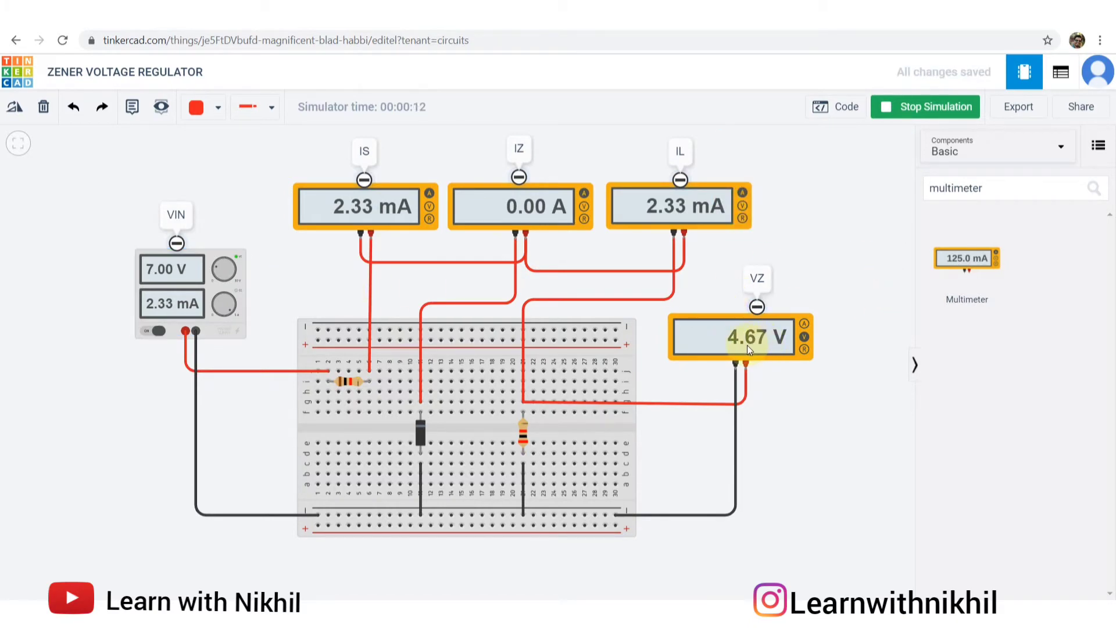
Step: Switch to Excel and enter 4.67 in cell C13 as the output voltage for the 7 V input
{"action": "key", "text": "alt+Tab"}
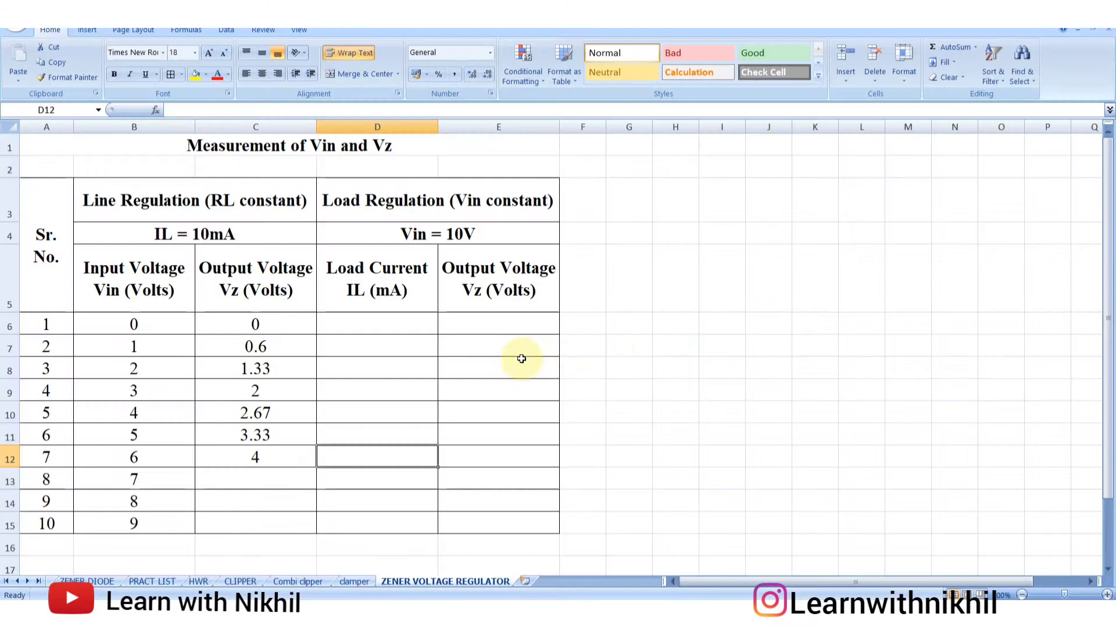
{"action": "left_click", "coordinate": [269, 482]}
{"action": "type", "text": "4.6"}
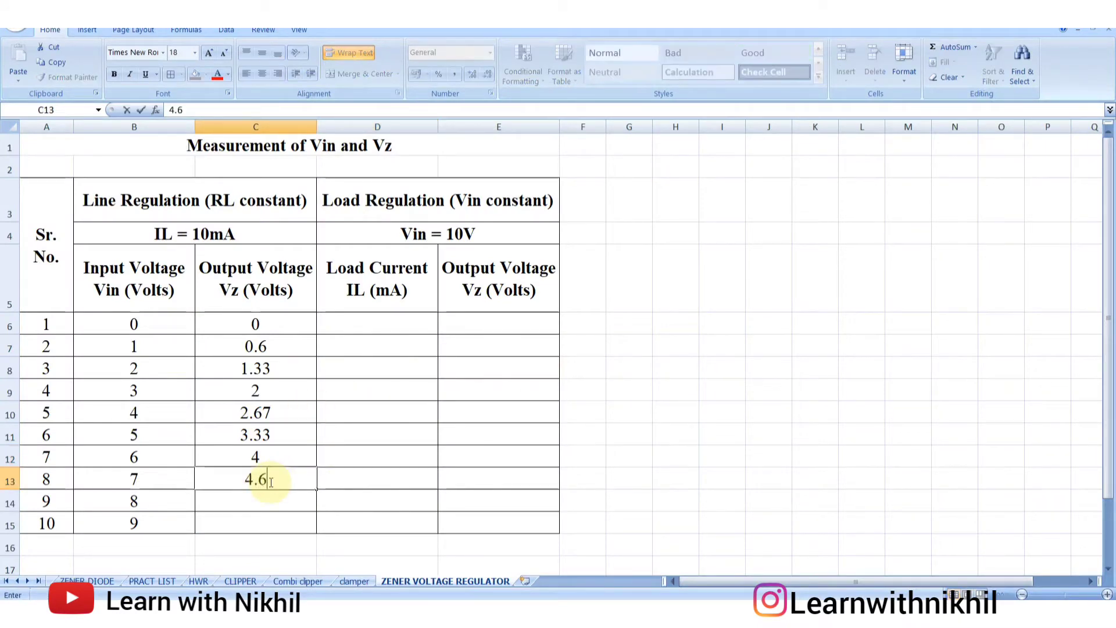
{"action": "type", "text": "7"}
{"action": "key", "text": "Tab"}
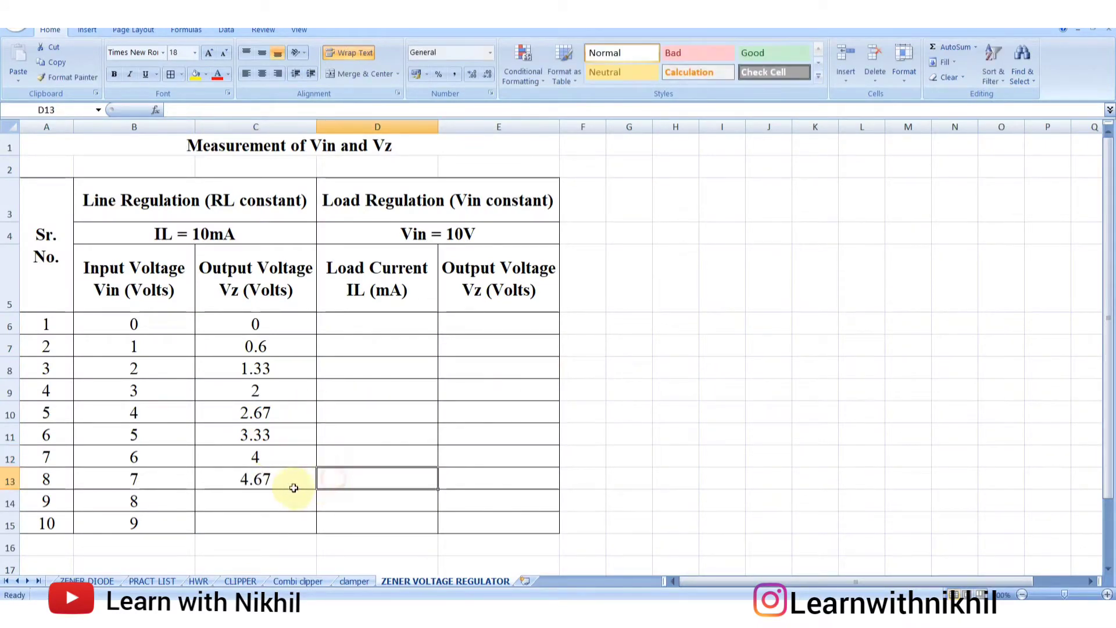
Step: Switch to Tinkercad and set the power supply's voltage to 8 V
{"action": "key", "text": "alt+Tab"}
{"action": "left_click", "coordinate": [166, 267]}
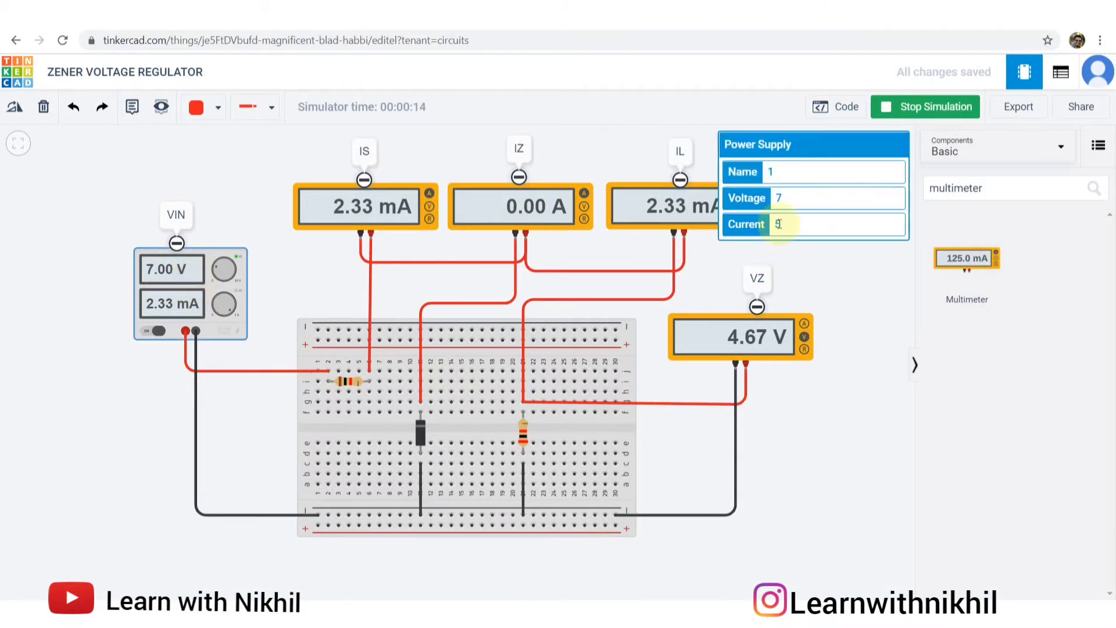
{"action": "left_click", "coordinate": [758, 196]}
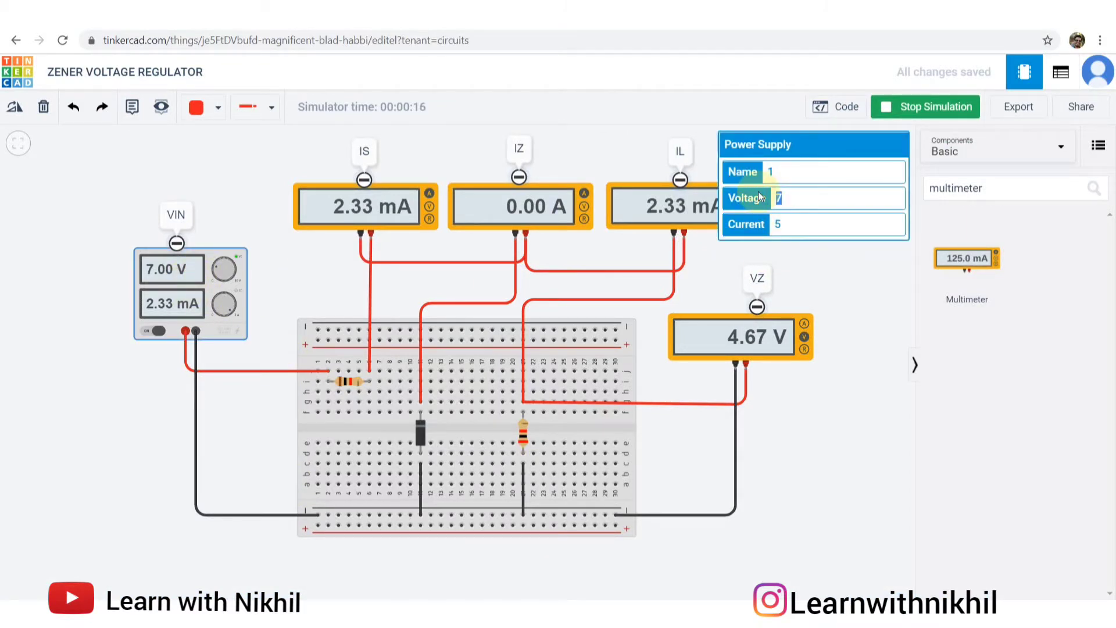
{"action": "type", "text": "8"}
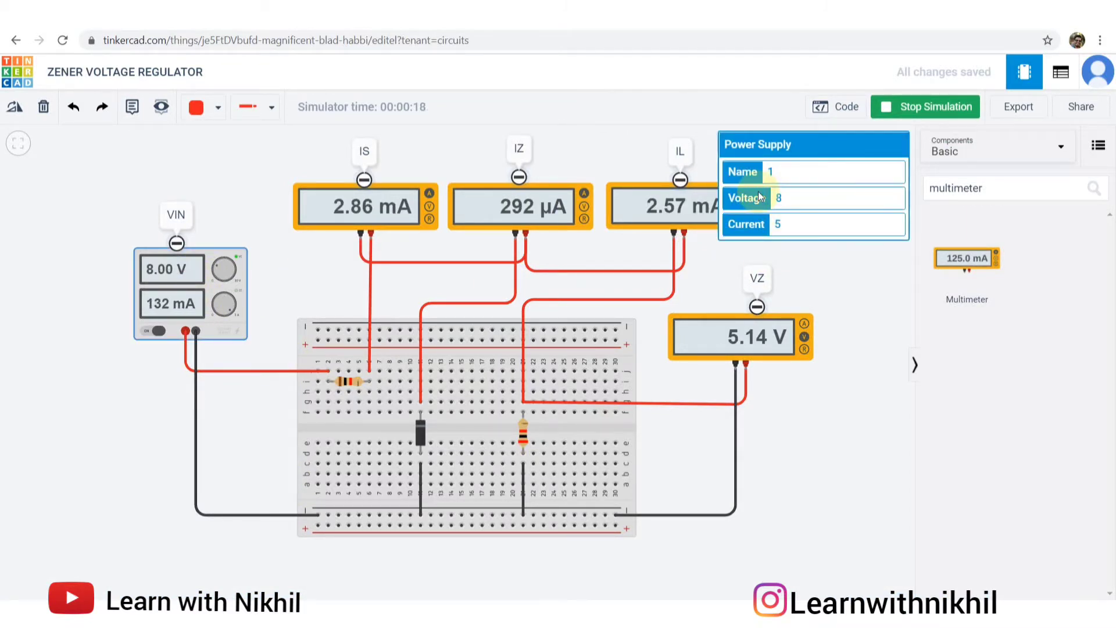
{"action": "left_click", "coordinate": [808, 280]}
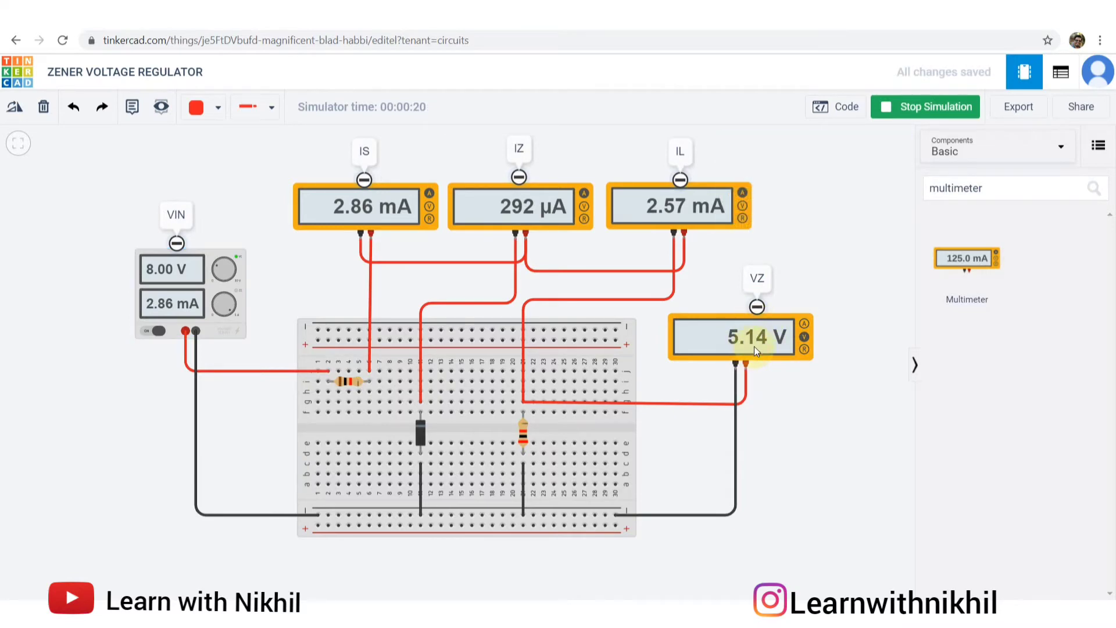
Step: Switch to Excel and enter 5.1 in cell C14 as the output voltage for the 8 V input
{"action": "key", "text": "alt+Tab"}
{"action": "left_click", "coordinate": [286, 501]}
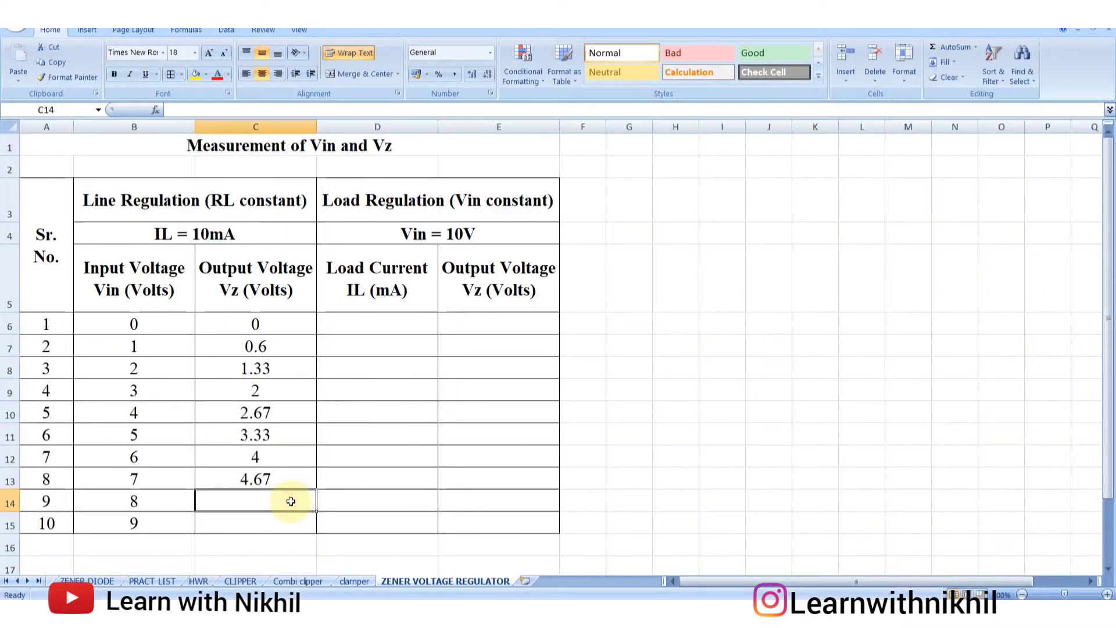
{"action": "type", "text": "5.14"}
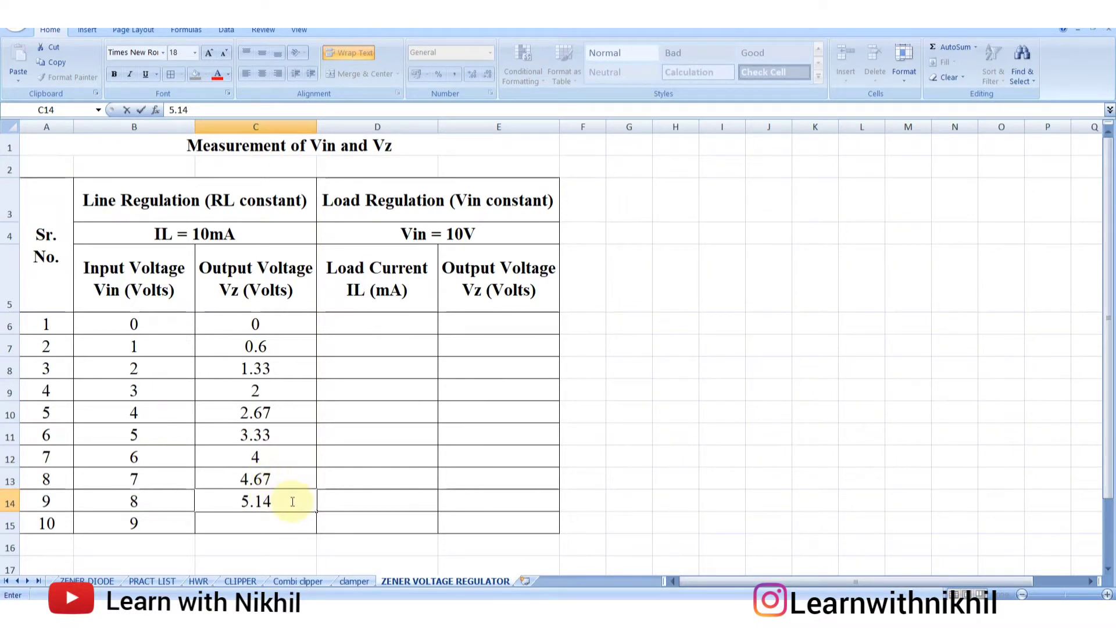
{"action": "key", "text": "BackSpace"}
{"action": "key", "text": "Tab"}
{"action": "left_click", "coordinate": [252, 506]}
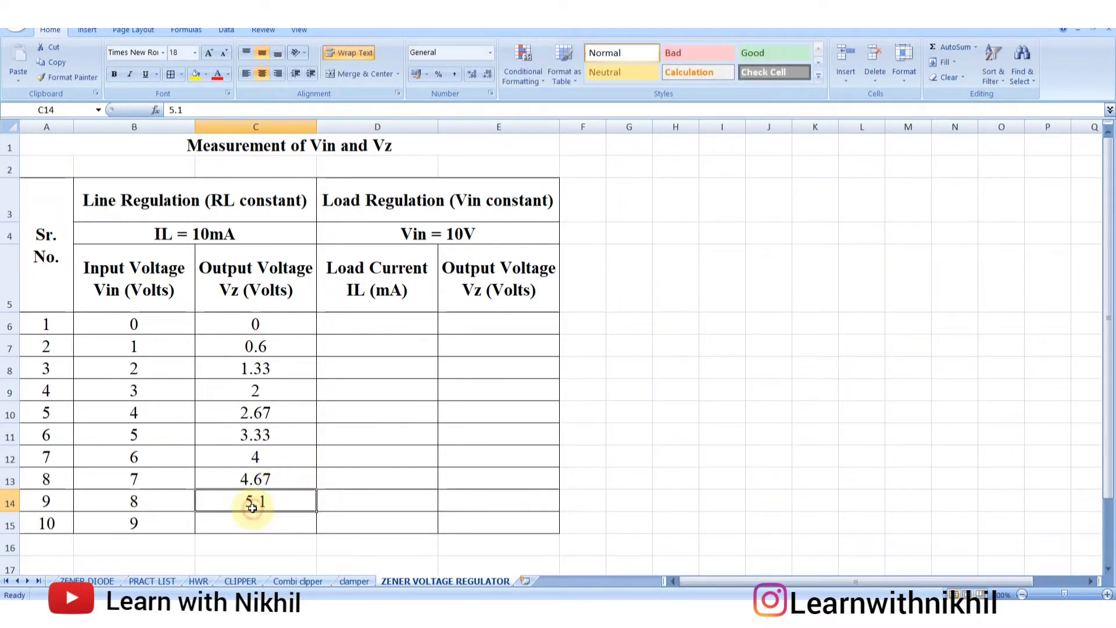
Step: Review the recorded input voltages in B6:B14 and output voltages in C6:C14, ending on the empty cell C15
{"action": "scroll", "coordinate": [252, 505], "scroll_direction": "down", "scroll_amount": 2}
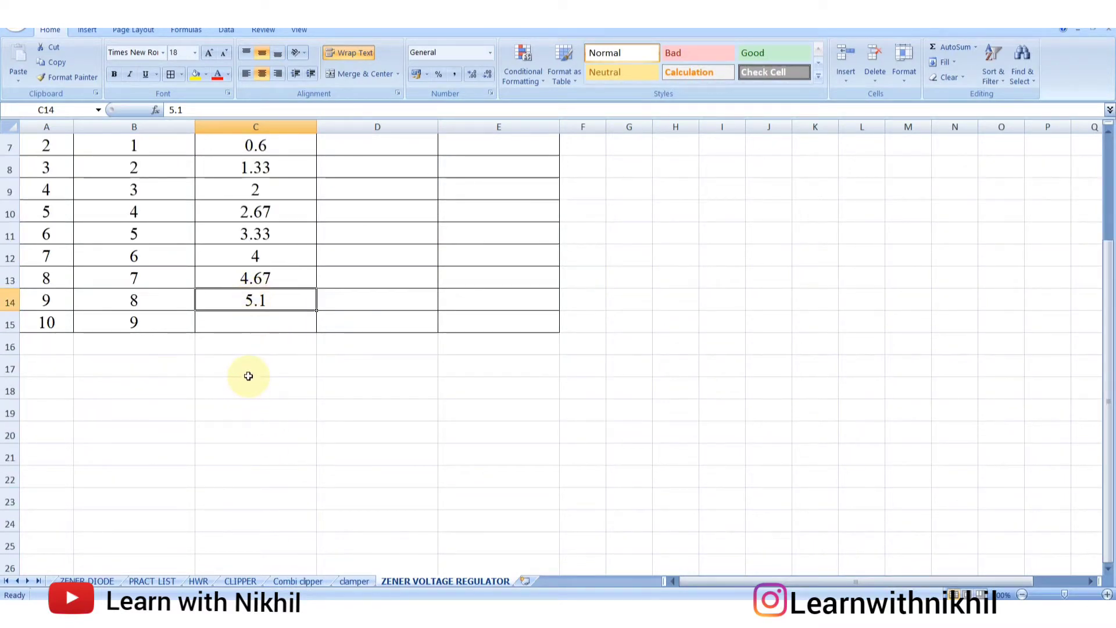
{"action": "key", "text": "alt+Tab"}
{"action": "key", "text": "alt+Tab"}
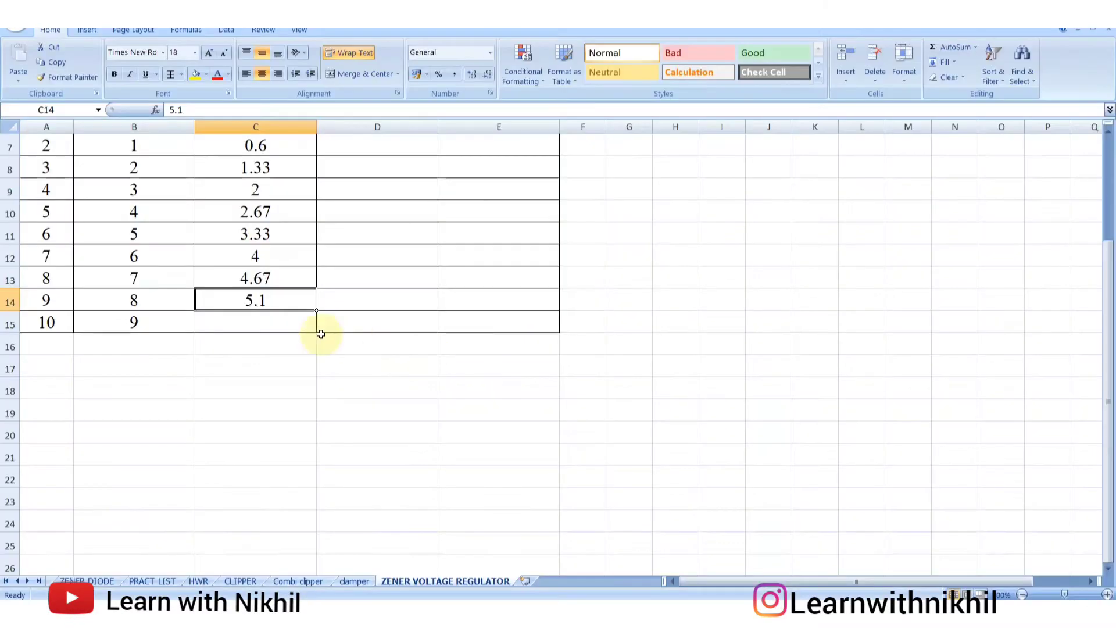
{"action": "scroll", "coordinate": [282, 299], "scroll_direction": "up", "scroll_amount": 1}
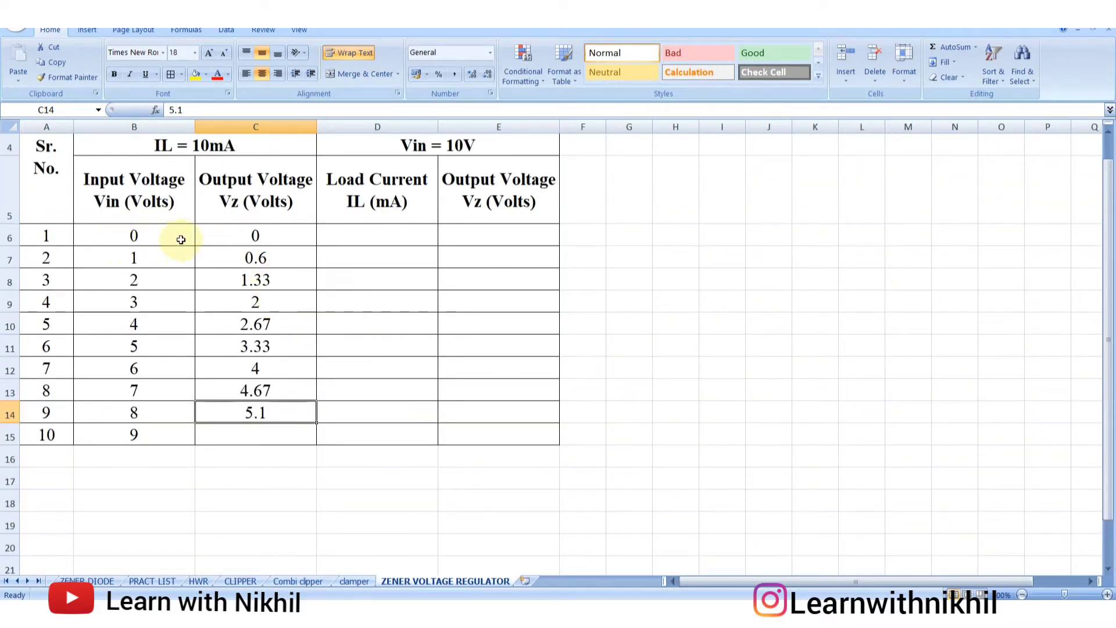
{"action": "left_click_drag", "start_coordinate": [169, 235], "coordinate": [171, 412]}
{"action": "left_click_drag", "start_coordinate": [277, 243], "coordinate": [266, 413]}
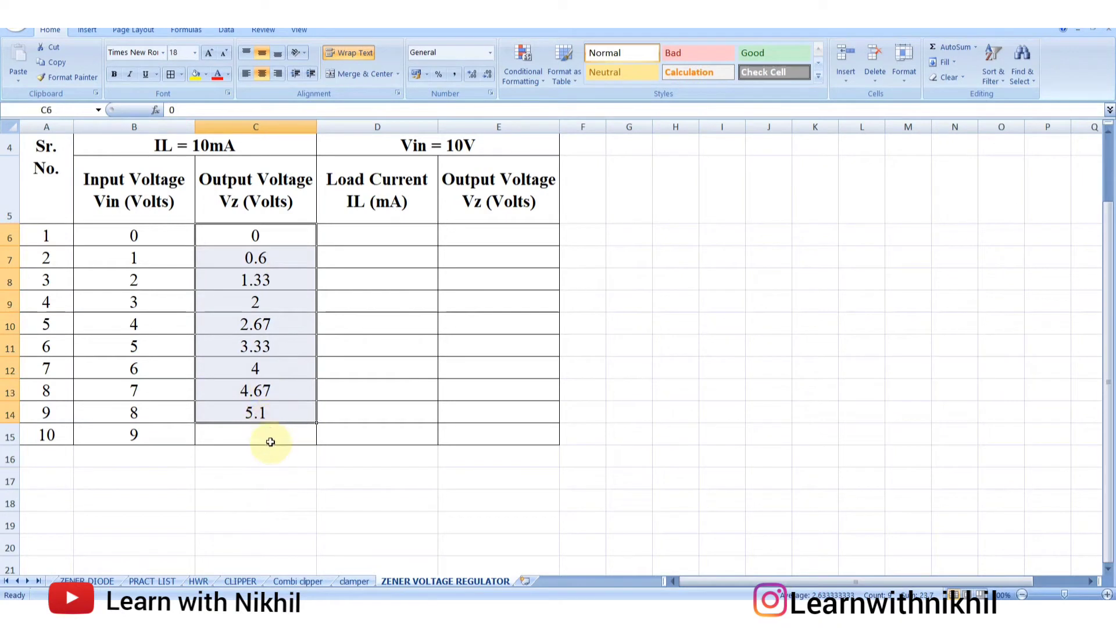
{"action": "left_click", "coordinate": [266, 440]}
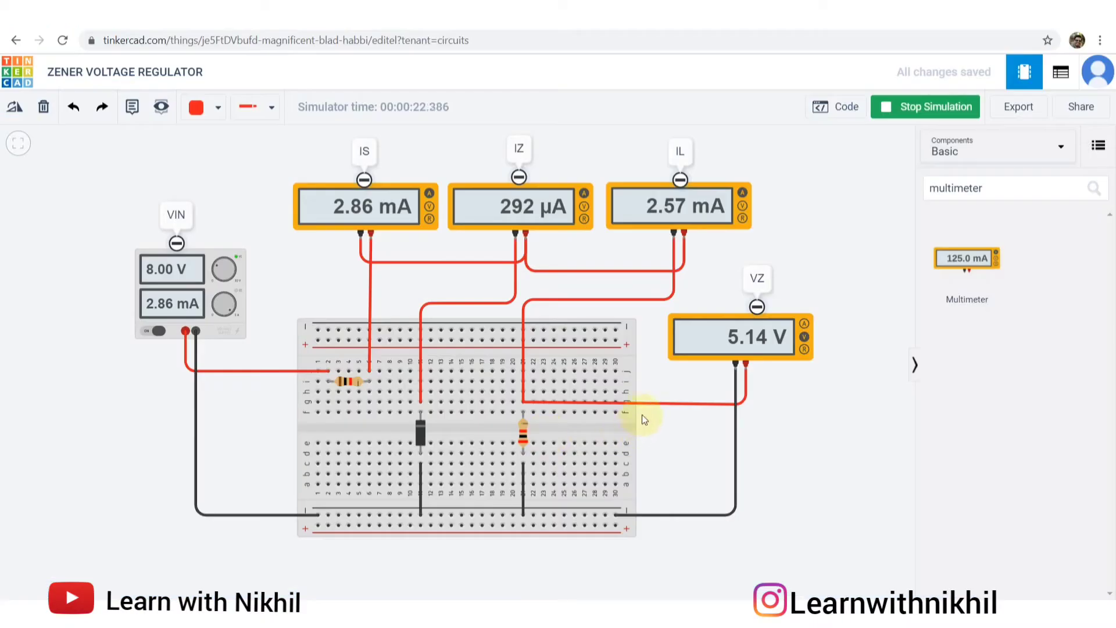
Step: Switch to Tinkercad and set the power supply's voltage to 9 V
{"action": "left_click", "coordinate": [193, 278]}
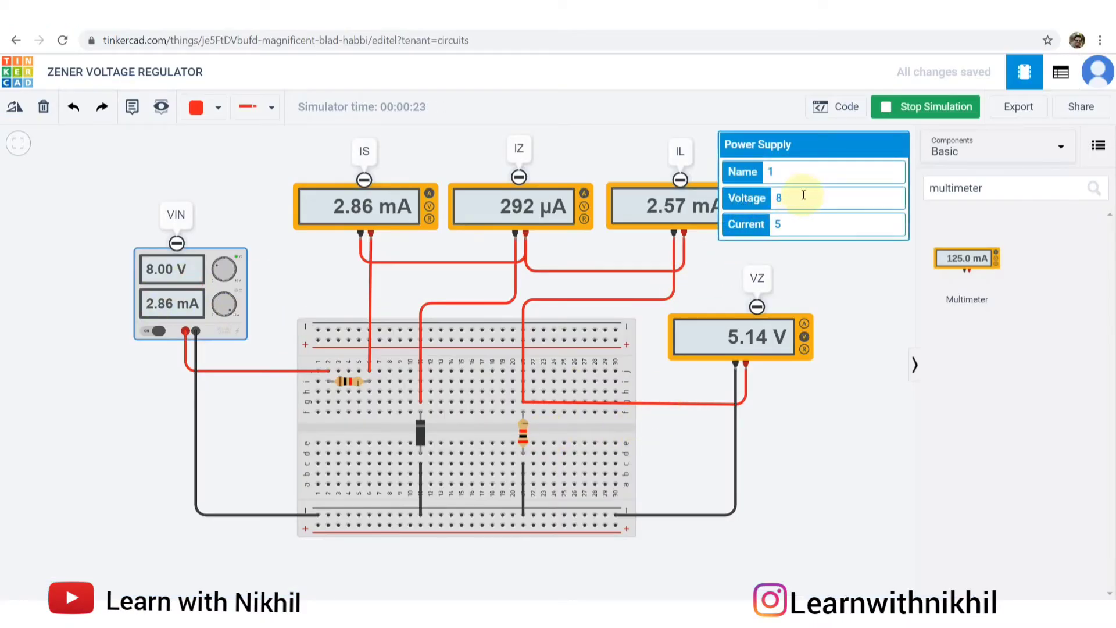
{"action": "left_click", "coordinate": [758, 200]}
{"action": "type", "text": "9"}
{"action": "key", "text": "Tab"}
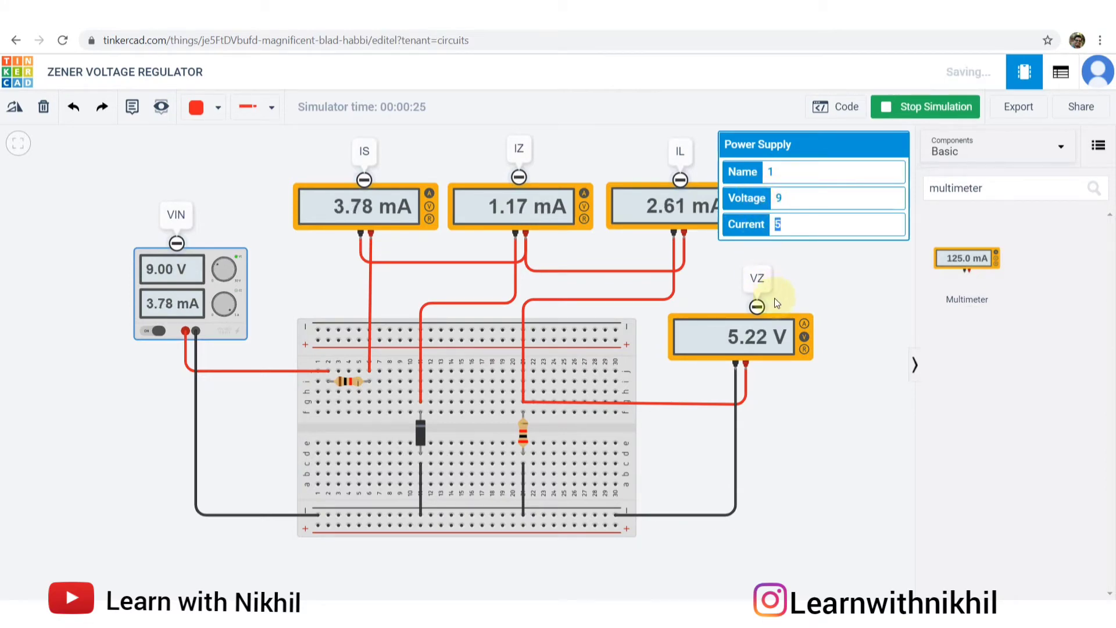
{"action": "left_click", "coordinate": [762, 349]}
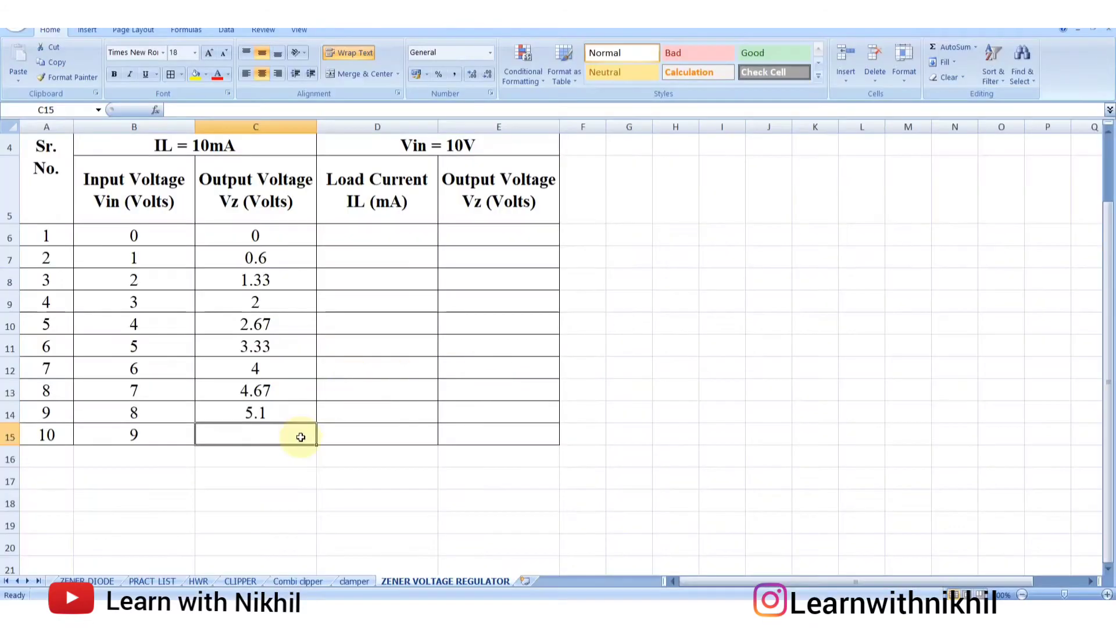
Step: Switch to Excel and enter 5.2 in cell C15 as the output voltage for the 9 V input
{"action": "type", "text": "5.2"}
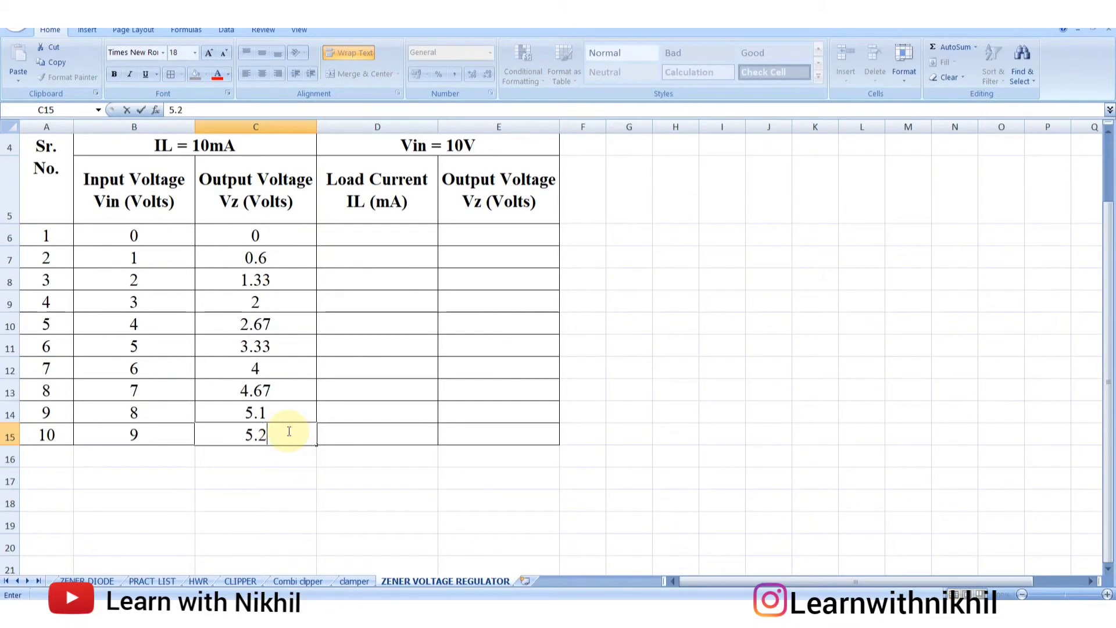
{"action": "left_click", "coordinate": [294, 406]}
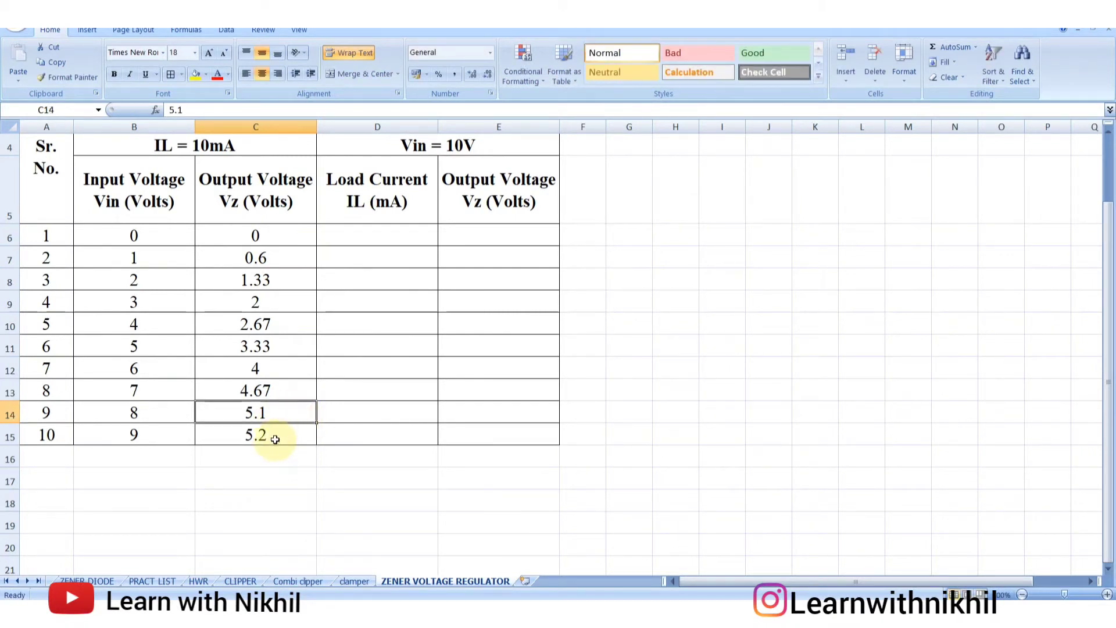
{"action": "left_click", "coordinate": [275, 439]}
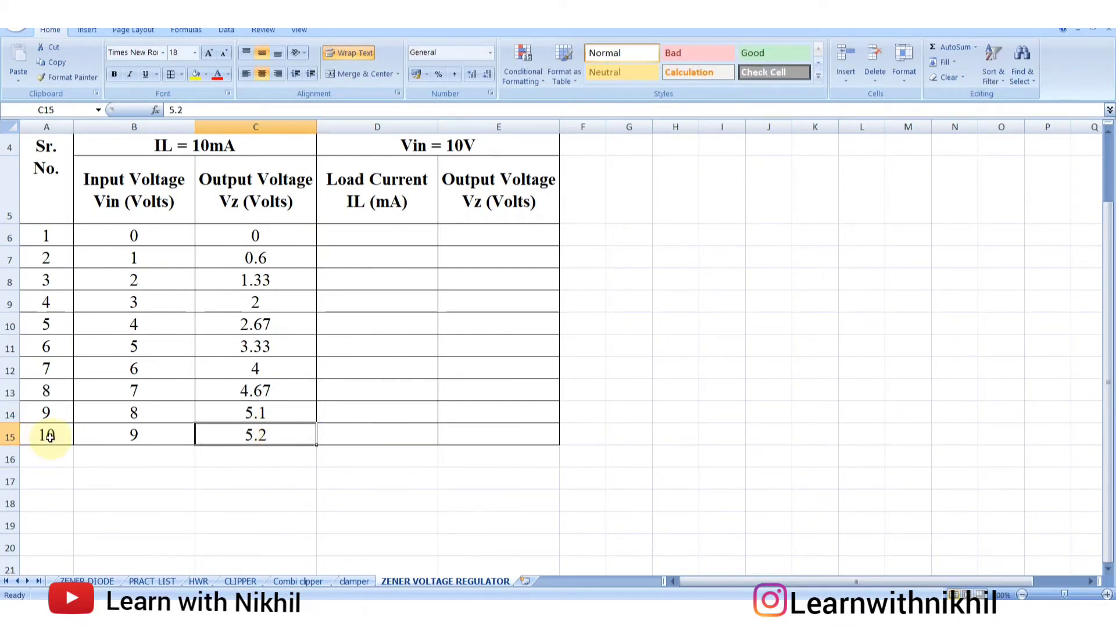
Step: Extend the table's formatting by filling A15:C15 down to row 22 and clearing the copied values from A16:C22
{"action": "left_click_drag", "start_coordinate": [50, 436], "coordinate": [284, 434]}
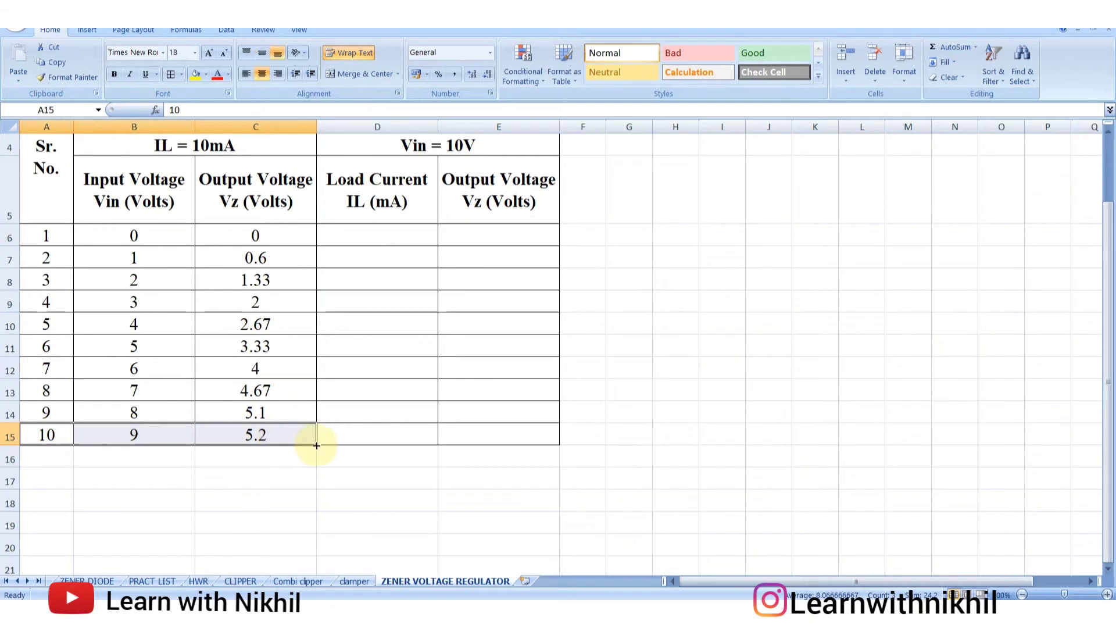
{"action": "scroll", "coordinate": [316, 445], "scroll_direction": "down", "scroll_amount": 1}
{"action": "left_click_drag", "start_coordinate": [316, 333], "coordinate": [313, 485]}
{"action": "left_click", "coordinate": [136, 378]}
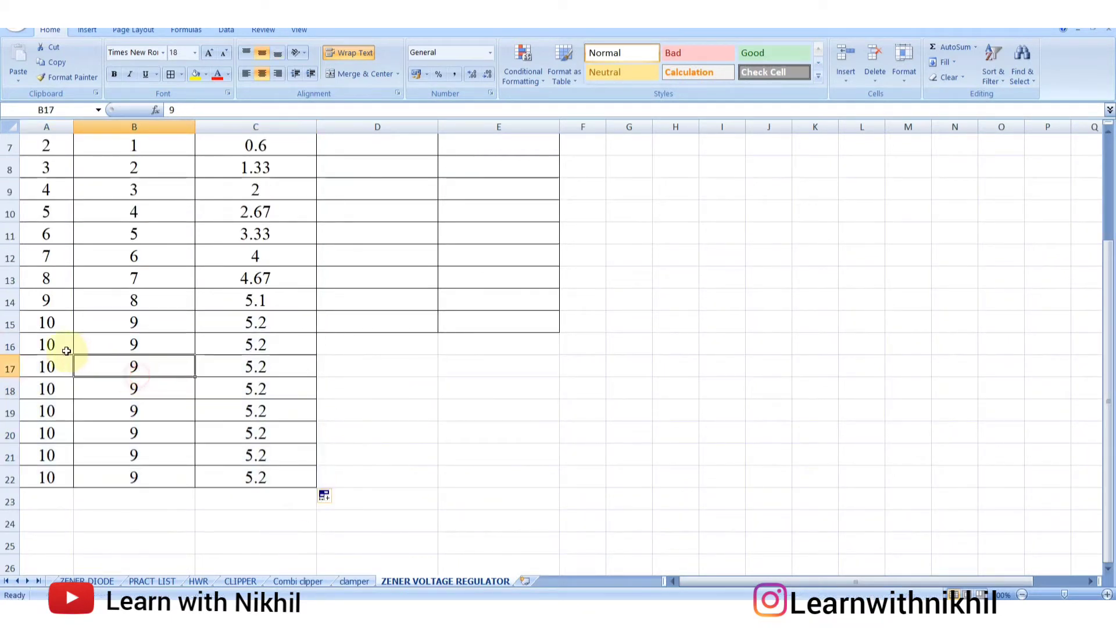
{"action": "left_click_drag", "start_coordinate": [70, 344], "coordinate": [282, 472]}
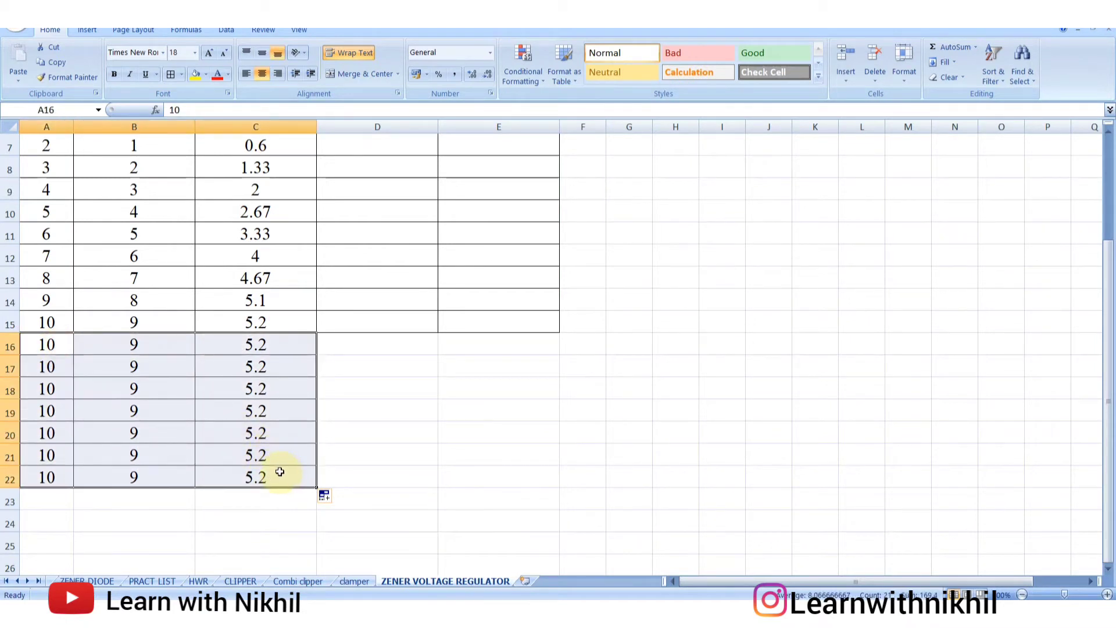
{"action": "key", "text": "Delete"}
Step: Continue the serial numbers up to 15 and the input voltages up to 14 V through row 20
{"action": "left_click_drag", "start_coordinate": [58, 301], "coordinate": [75, 433]}
{"action": "left_click", "coordinate": [134, 408]}
{"action": "left_click_drag", "start_coordinate": [157, 300], "coordinate": [189, 434]}
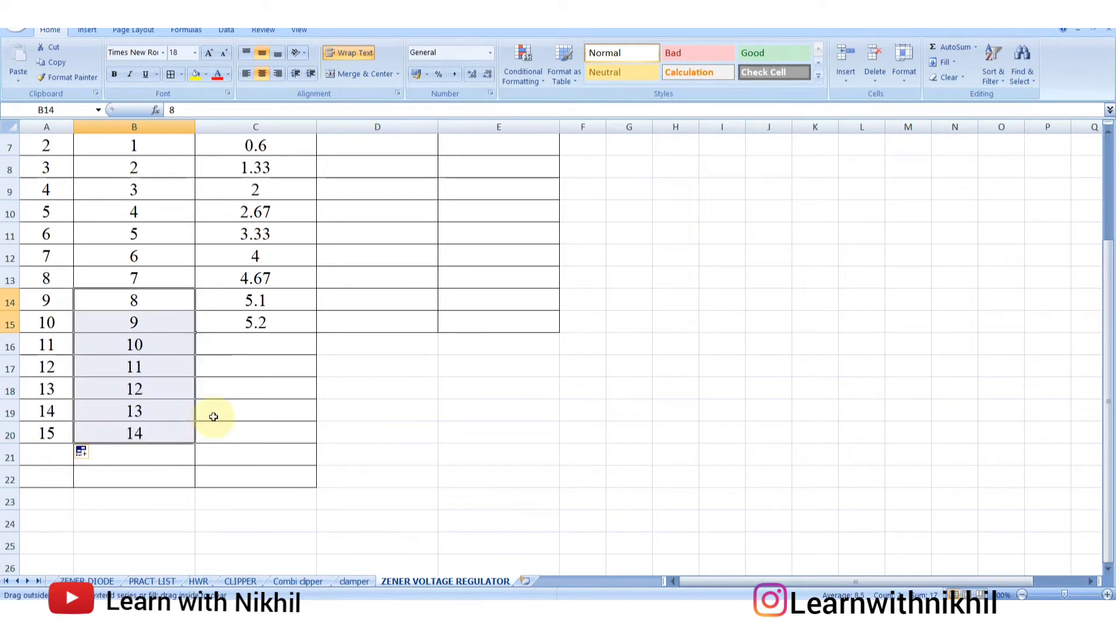
{"action": "left_click", "coordinate": [224, 388]}
{"action": "left_click", "coordinate": [166, 345]}
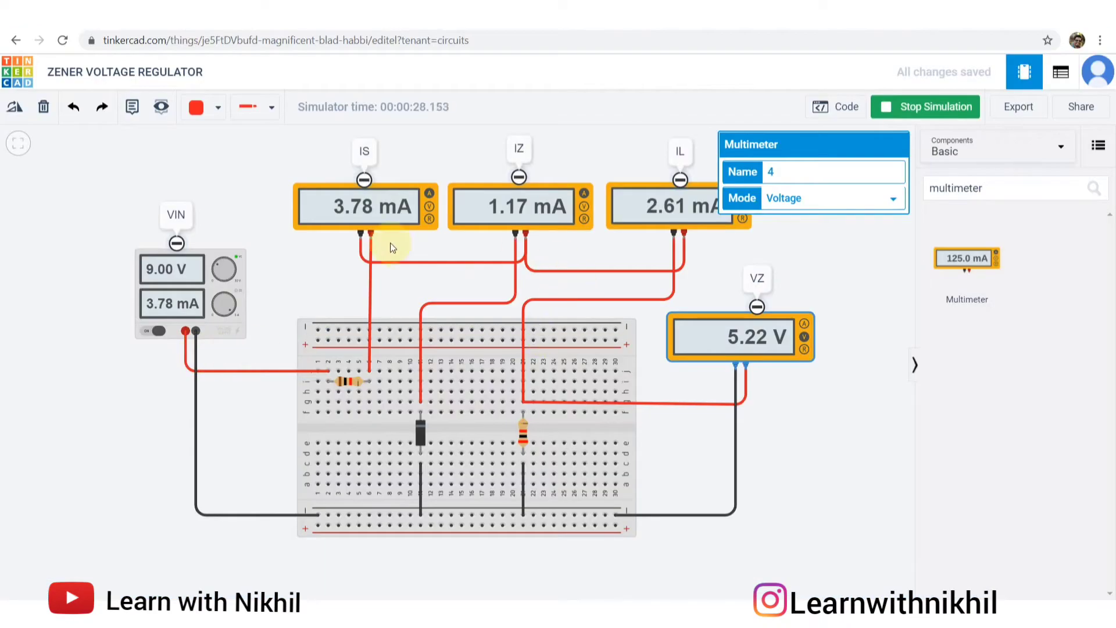
Step: Switch to Tinkercad and set the power supply's voltage to 10 V
{"action": "left_click", "coordinate": [195, 266]}
{"action": "double_click", "coordinate": [782, 196]}
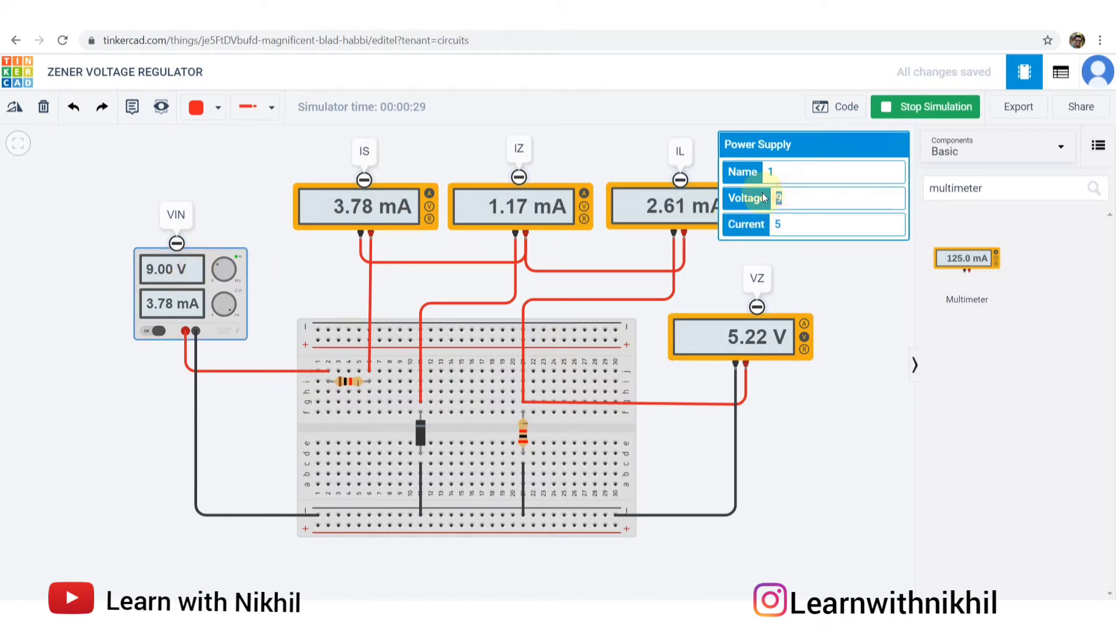
{"action": "type", "text": "10"}
{"action": "left_click", "coordinate": [735, 340]}
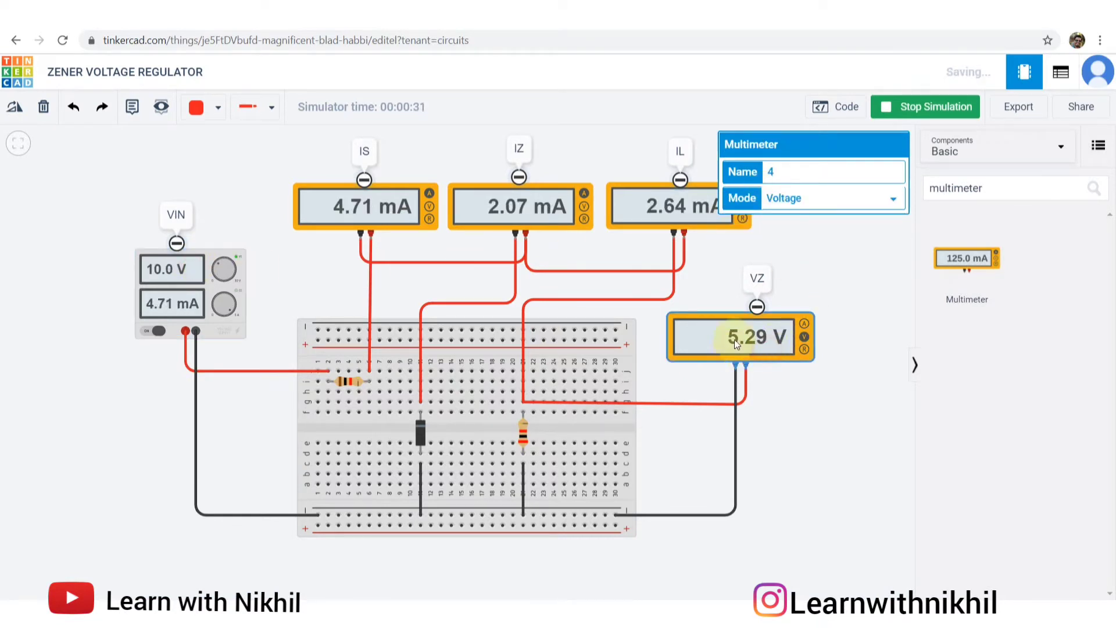
Step: Switch to Excel and enter 5.2 in cell C16 as the output voltage for the 10 V input
{"action": "key", "text": "alt+Tab"}
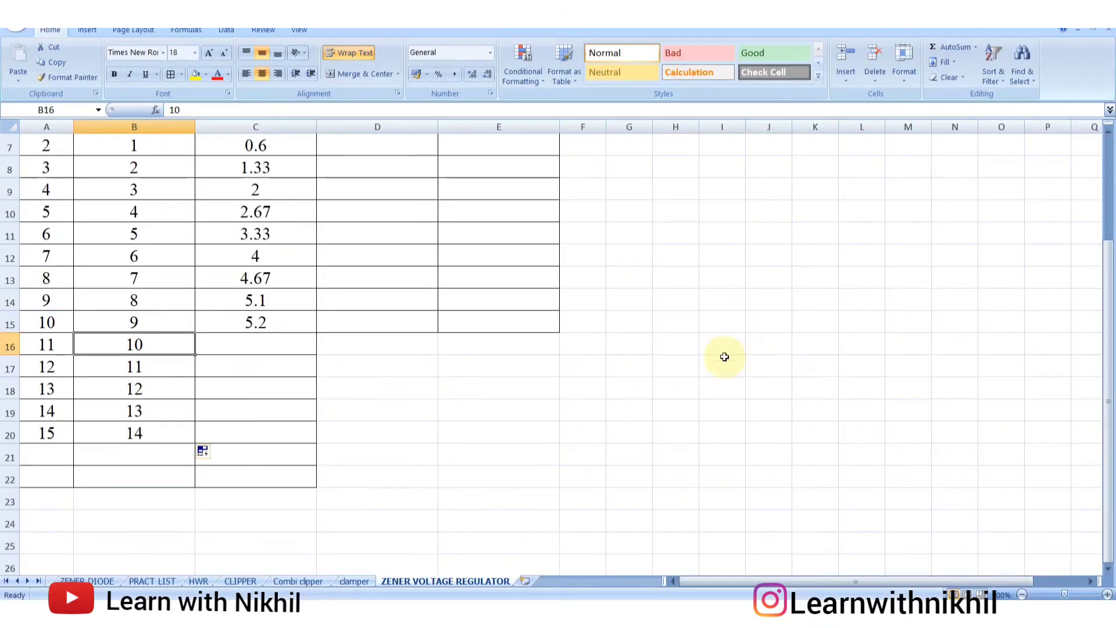
{"action": "left_click", "coordinate": [278, 344]}
{"action": "type", "text": "5.2"}
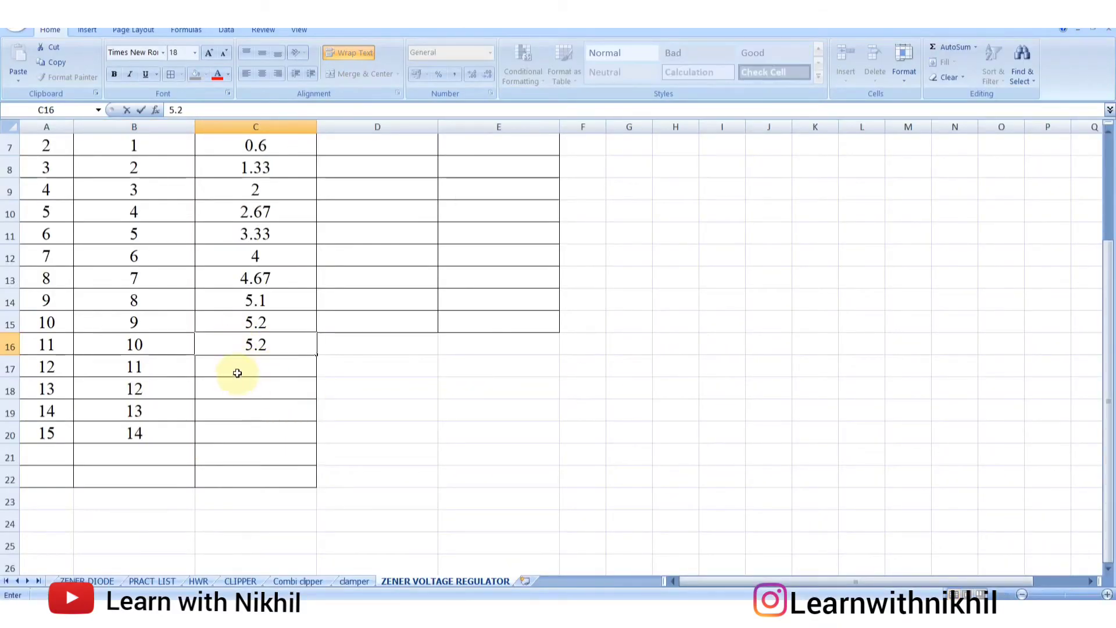
{"action": "key", "text": "Return"}
Step: Switch to Tinkercad and set the power supply's voltage to 11 V
{"action": "key", "text": "alt+Tab"}
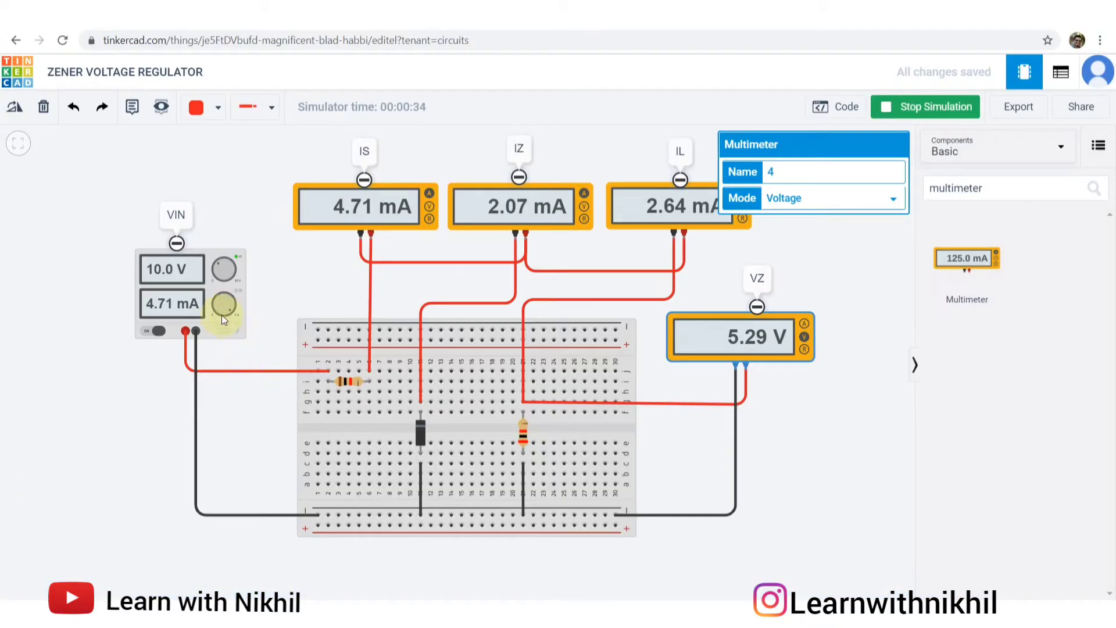
{"action": "left_click", "coordinate": [215, 294]}
{"action": "left_click", "coordinate": [812, 199]}
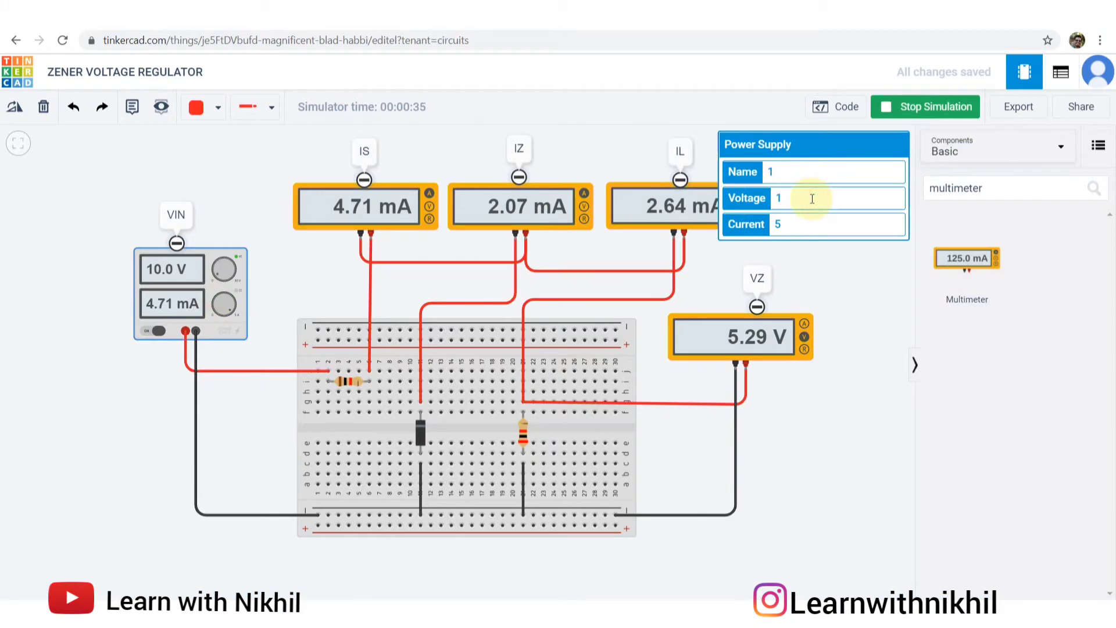
{"action": "type", "text": "1"}
{"action": "left_click", "coordinate": [829, 279]}
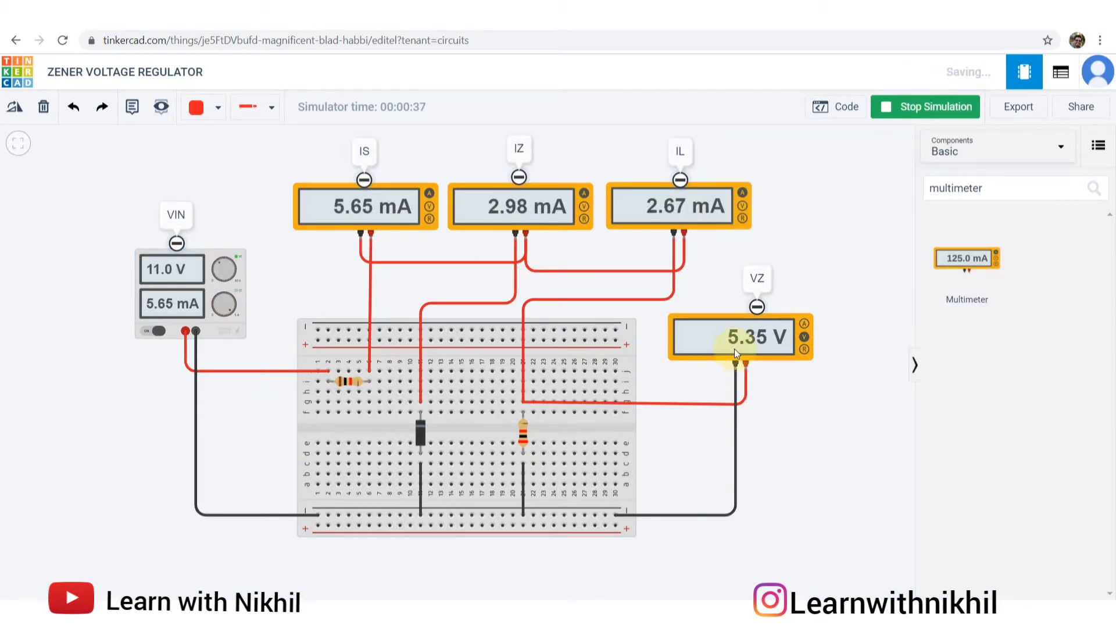
Step: Switch to Excel, enter 5.3 in cell C17 for the 11 V input, and review the output voltages in C14:C17
{"action": "key", "text": "alt+Tab"}
{"action": "type", "text": "5."}
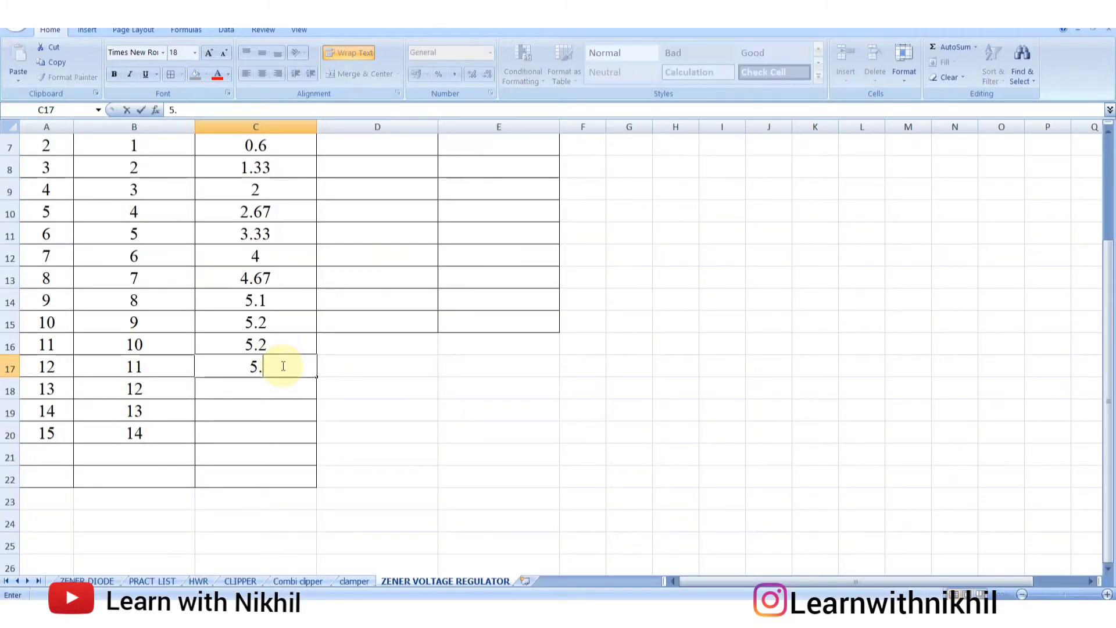
{"action": "left_click", "coordinate": [319, 323]}
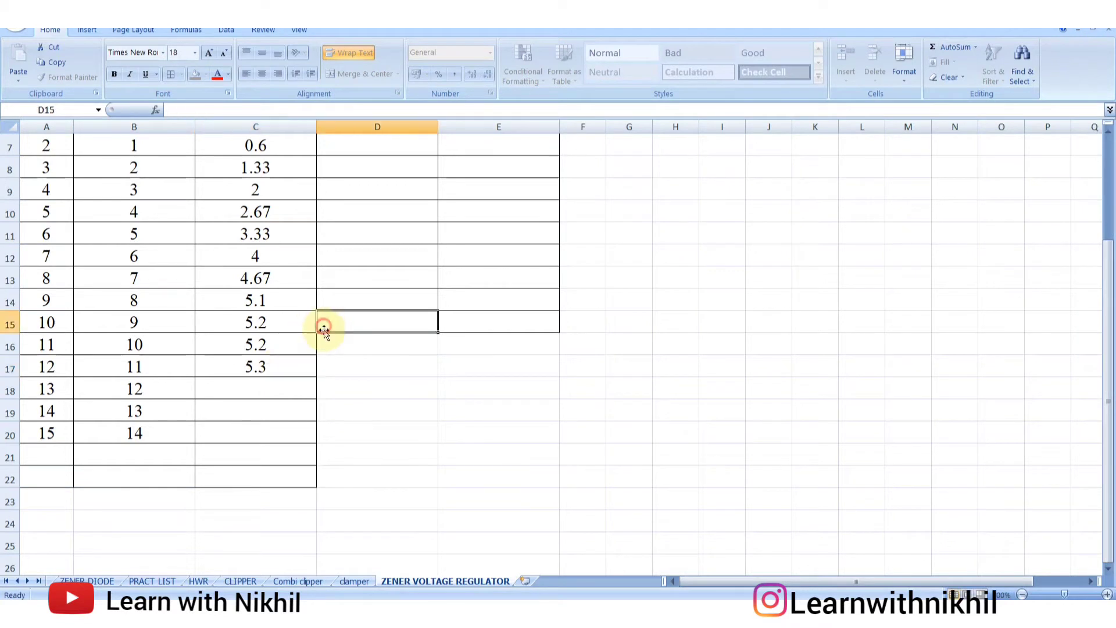
{"action": "left_click", "coordinate": [278, 302]}
{"action": "left_click_drag", "start_coordinate": [278, 302], "coordinate": [274, 368]}
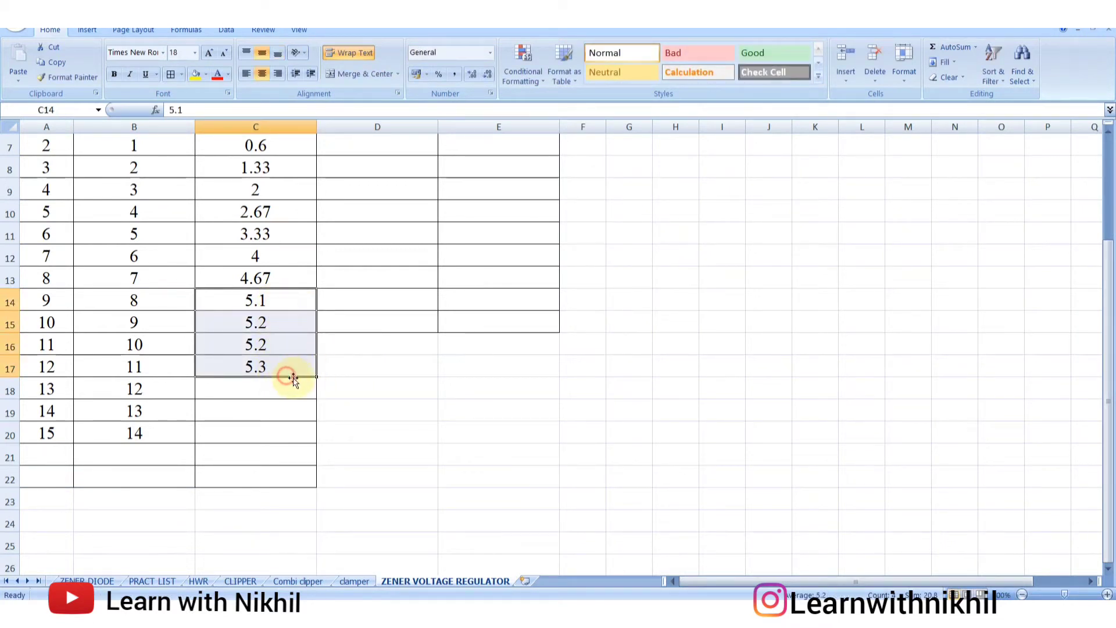
{"action": "left_click", "coordinate": [286, 384]}
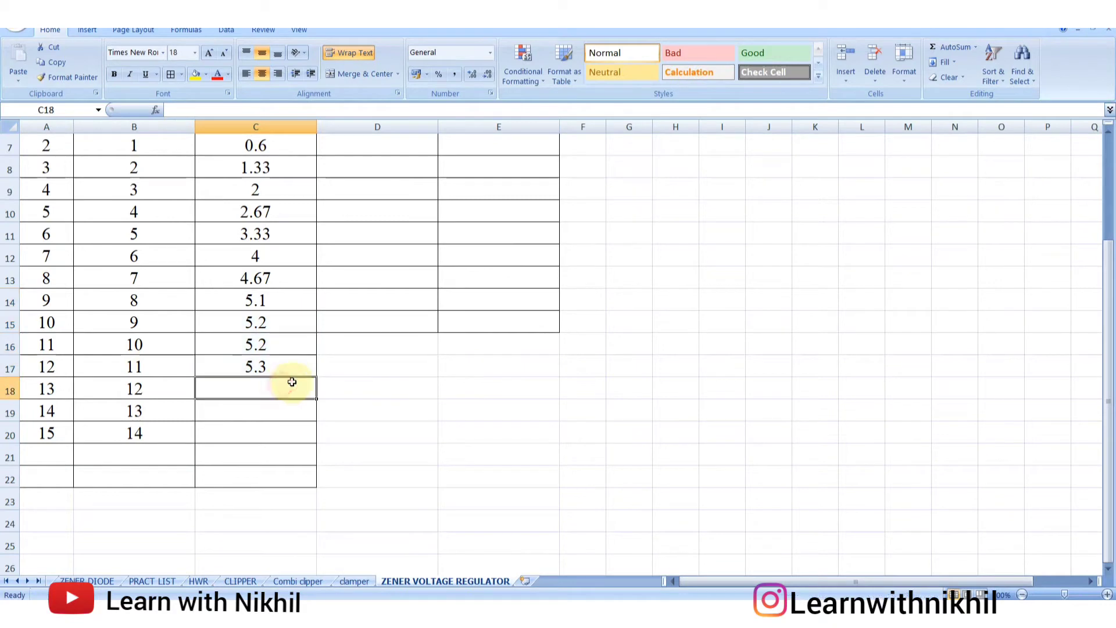
Step: Switch to Tinkercad and check the Zener voltage setting of the Zener diode
{"action": "key", "text": "alt+Tab"}
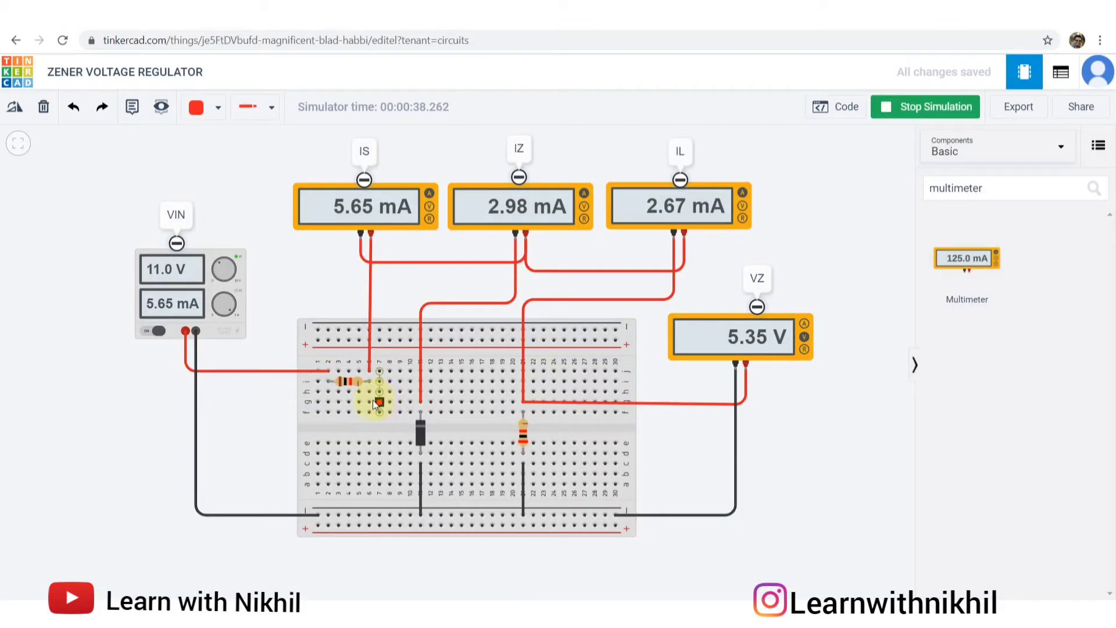
{"action": "left_click", "coordinate": [413, 423]}
{"action": "left_click", "coordinate": [820, 199]}
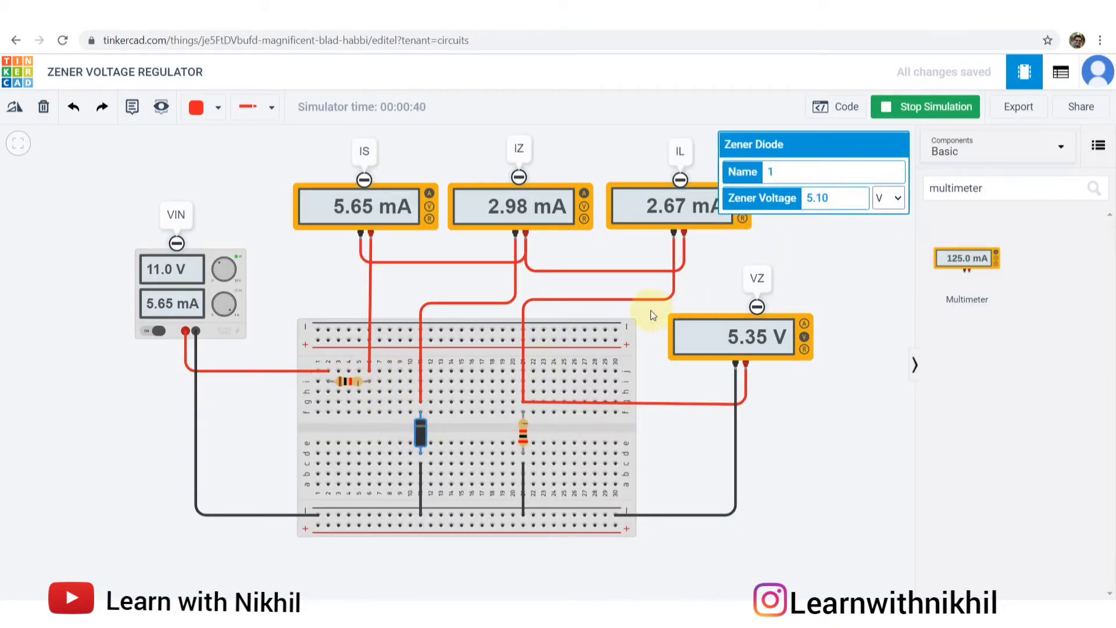
{"action": "left_click", "coordinate": [624, 310]}
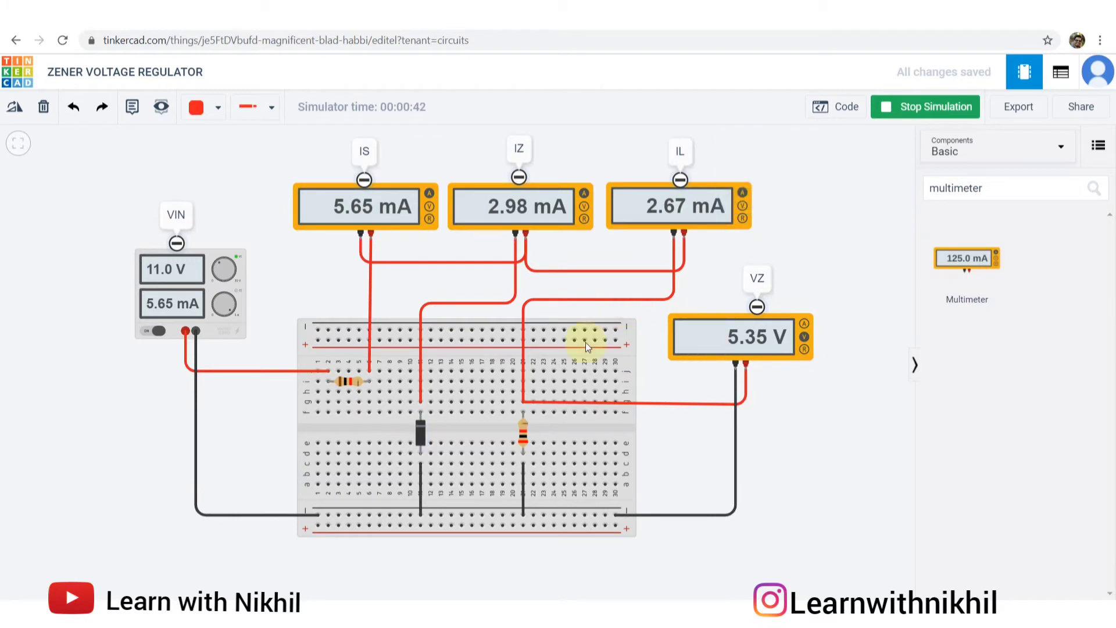
Step: Set the power supply's voltage to 12 V
{"action": "left_click", "coordinate": [200, 288]}
{"action": "key", "text": "BackSpace"}
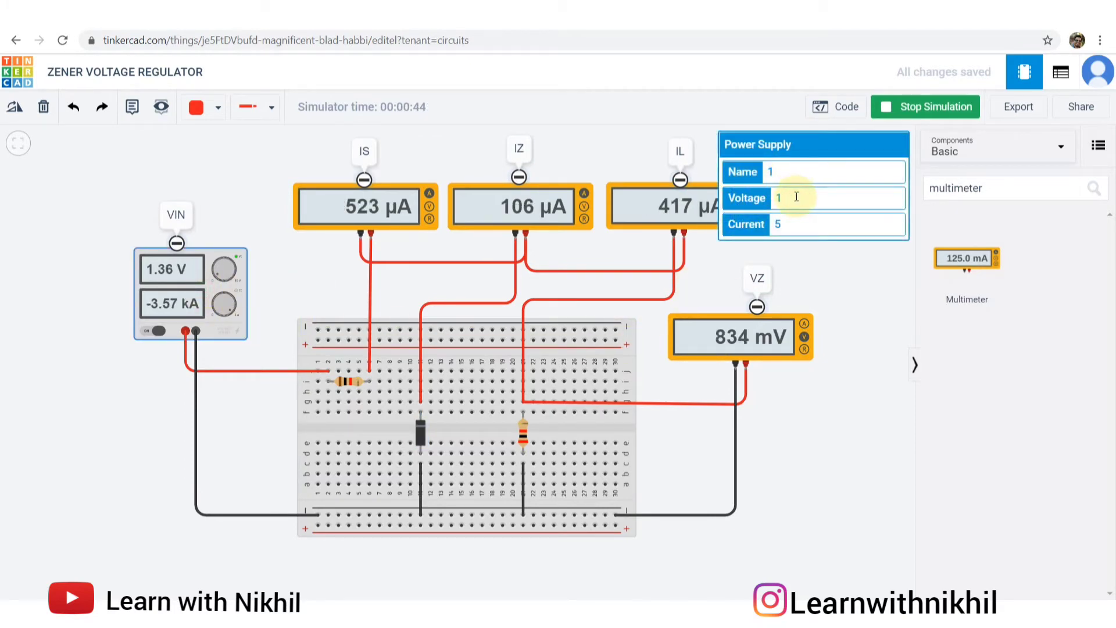
{"action": "type", "text": "2"}
{"action": "left_click", "coordinate": [804, 260]}
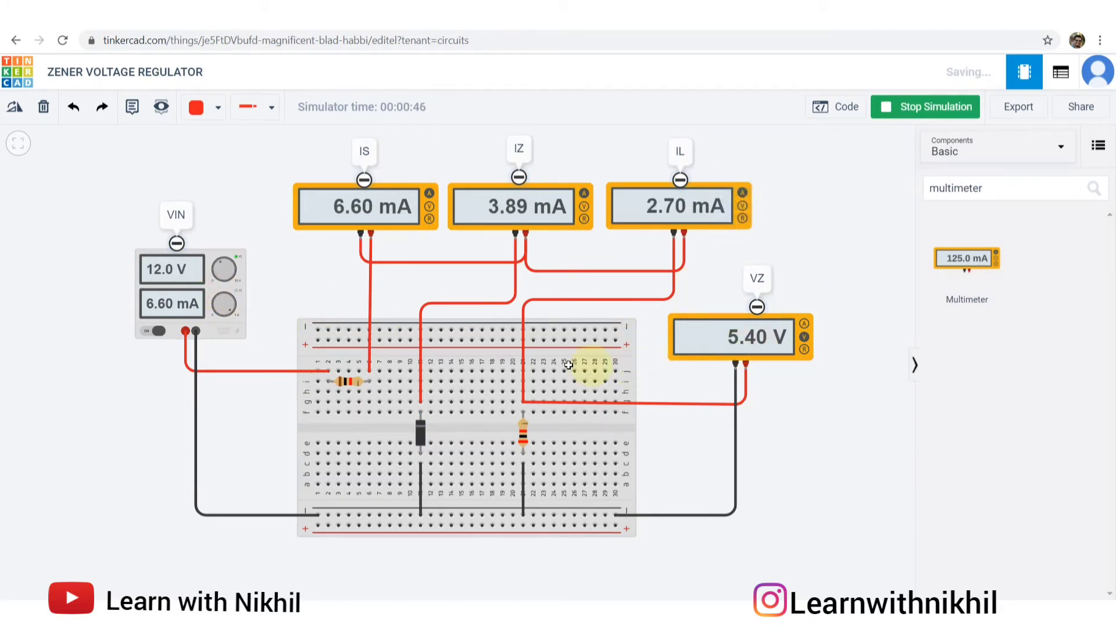
Step: Switch to Excel and enter 5.4 in cell C18 as the output voltage for the 12 V input
{"action": "key", "text": "alt+Tab"}
{"action": "type", "text": "5."}
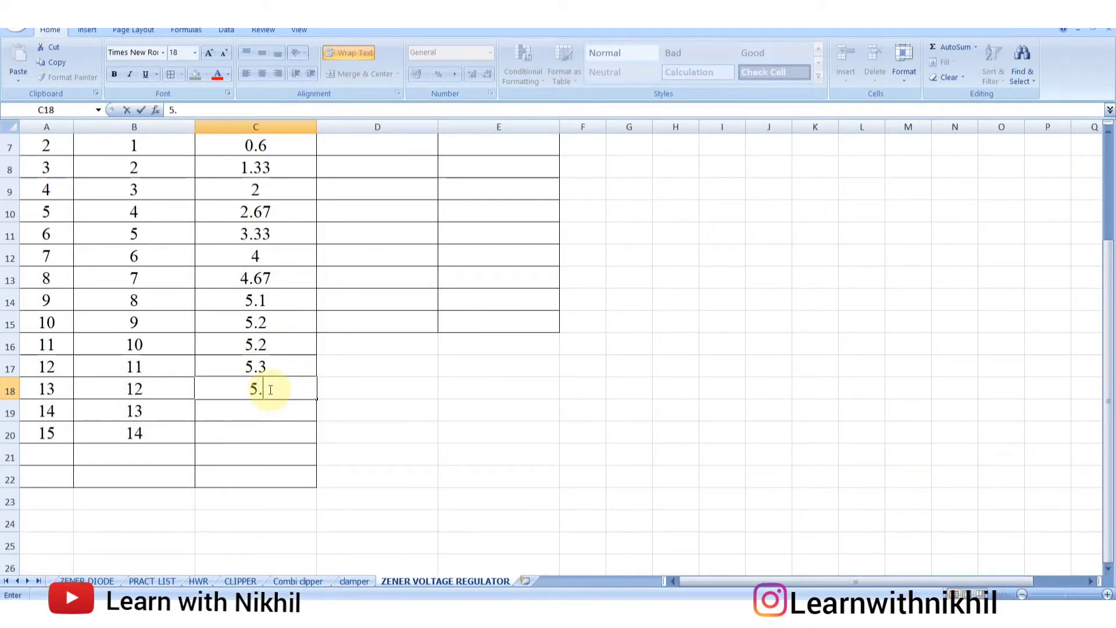
{"action": "left_click", "coordinate": [259, 414]}
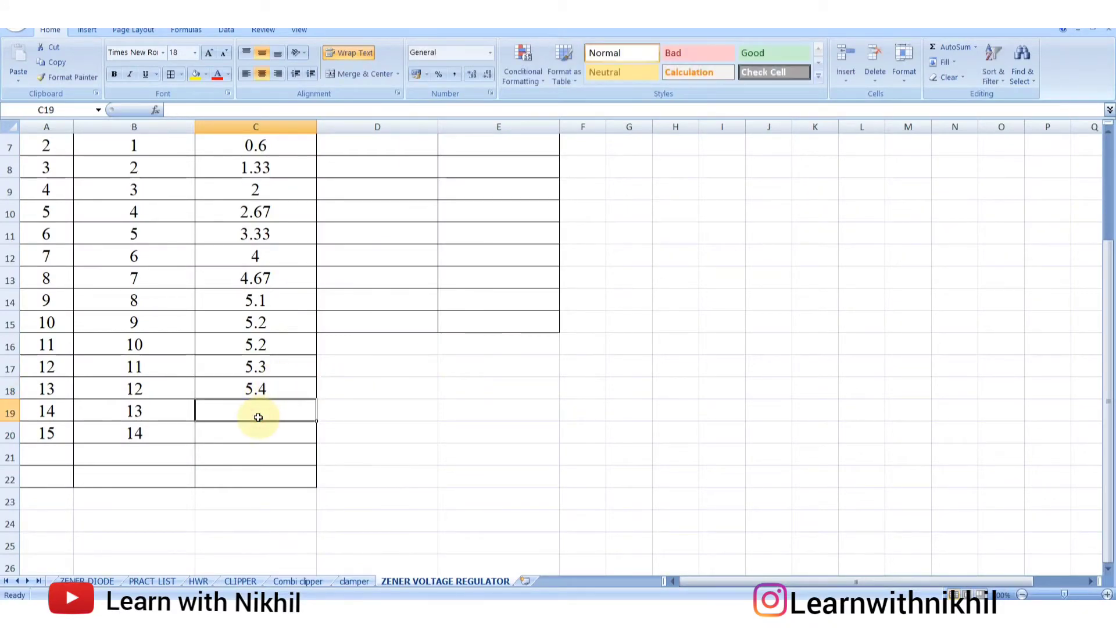
Step: Switch to Tinkercad and set the power supply's voltage to 13 V
{"action": "key", "text": "alt+Tab"}
{"action": "left_click_drag", "start_coordinate": [225, 273], "coordinate": [244, 300]}
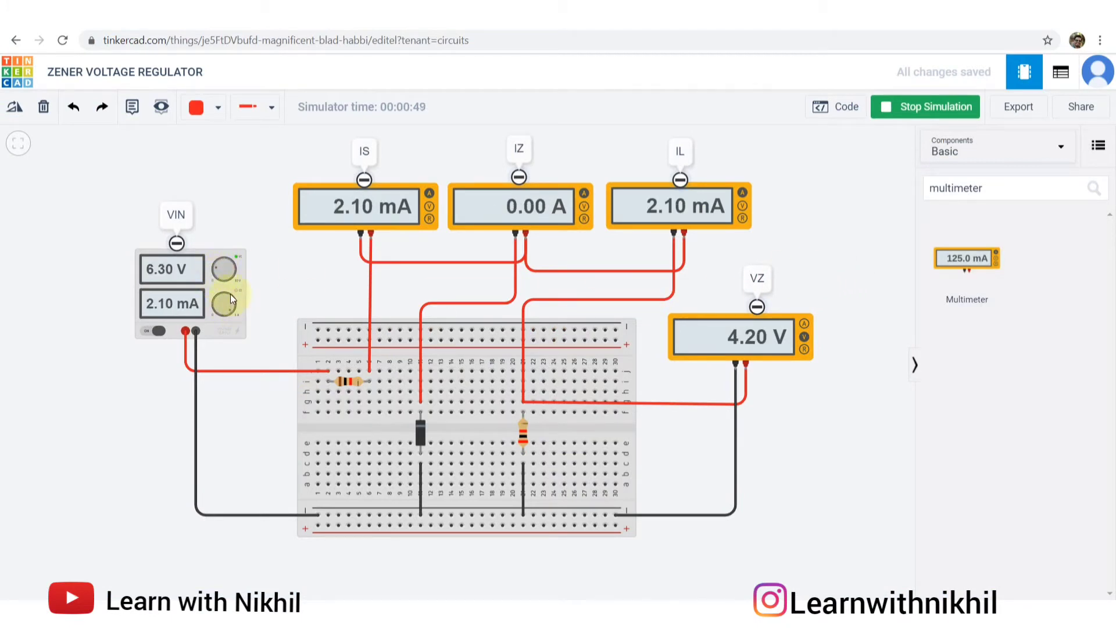
{"action": "left_click", "coordinate": [194, 293]}
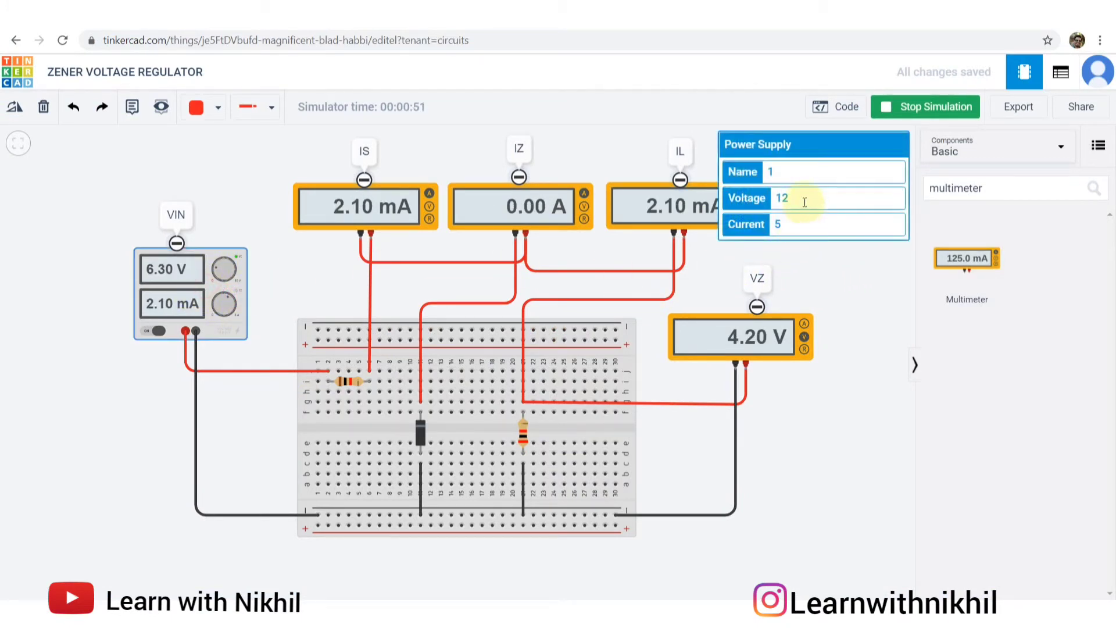
{"action": "type", "text": "13"}
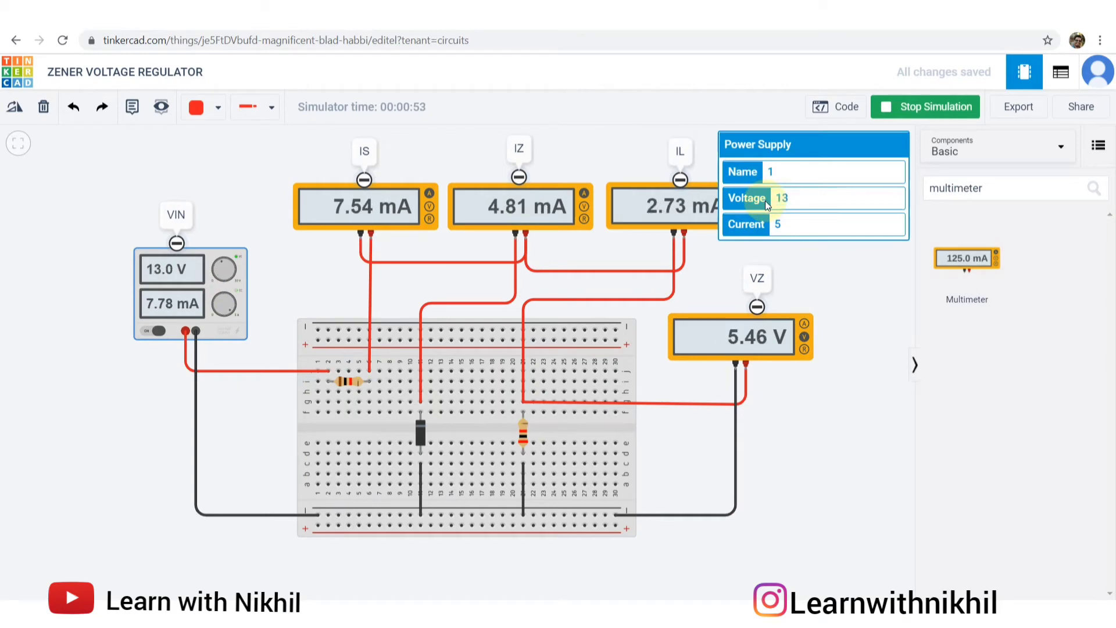
Step: Switch to Excel and enter 5.4 in cell C19 as the output voltage for the 13 V input
{"action": "key", "text": "alt+Tab"}
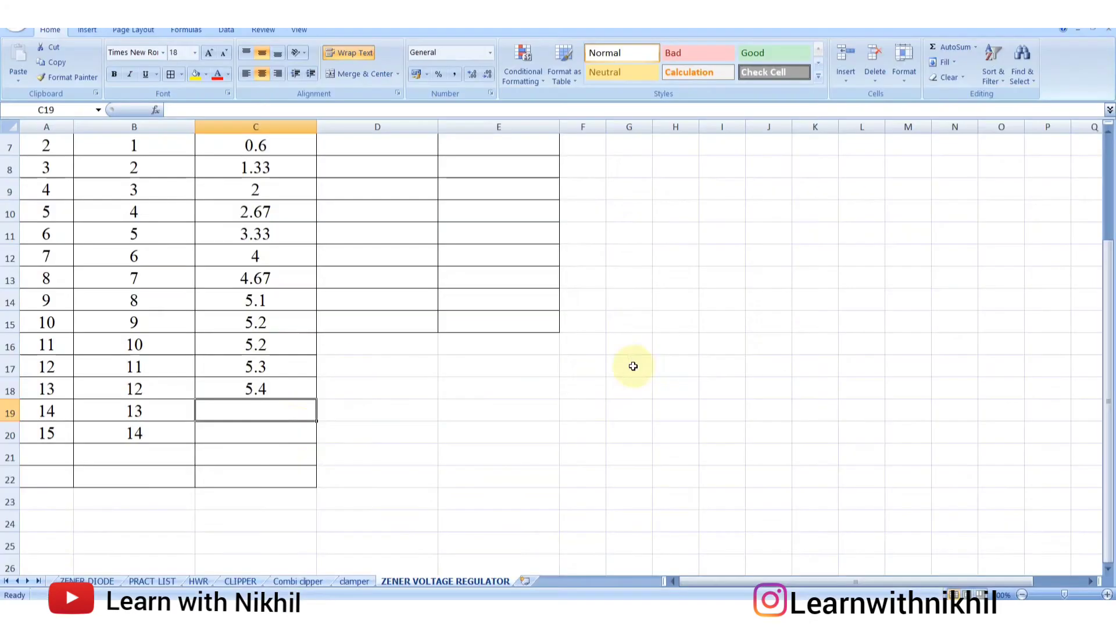
{"action": "type", "text": "5.4"}
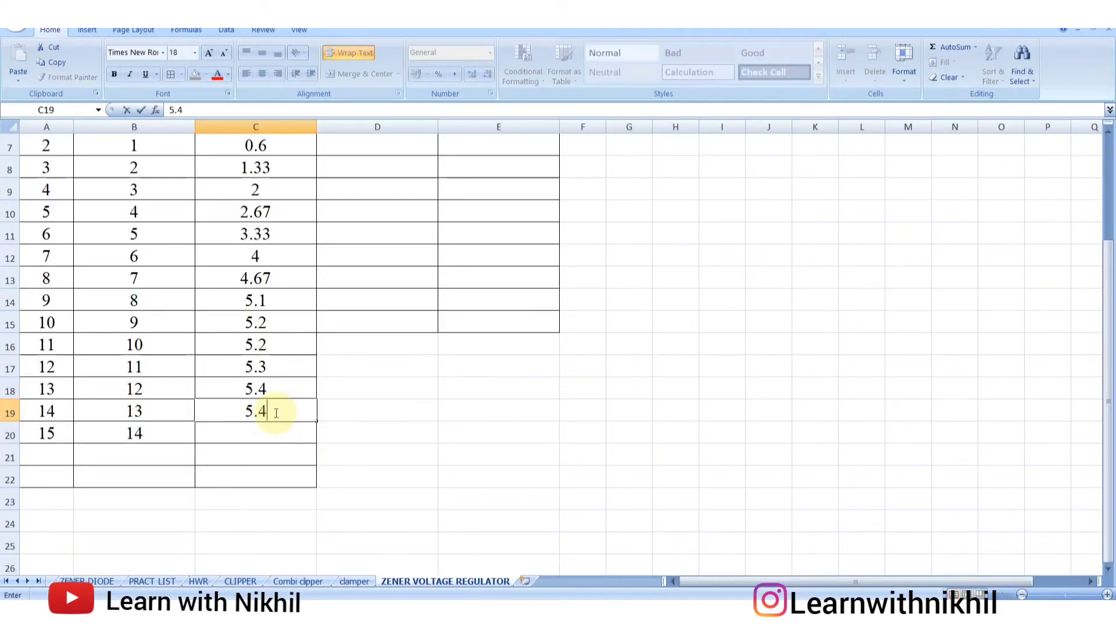
{"action": "key", "text": "Return"}
Step: Switch to Tinkercad and set the power supply's voltage to 14 V
{"action": "key", "text": "alt+Tab"}
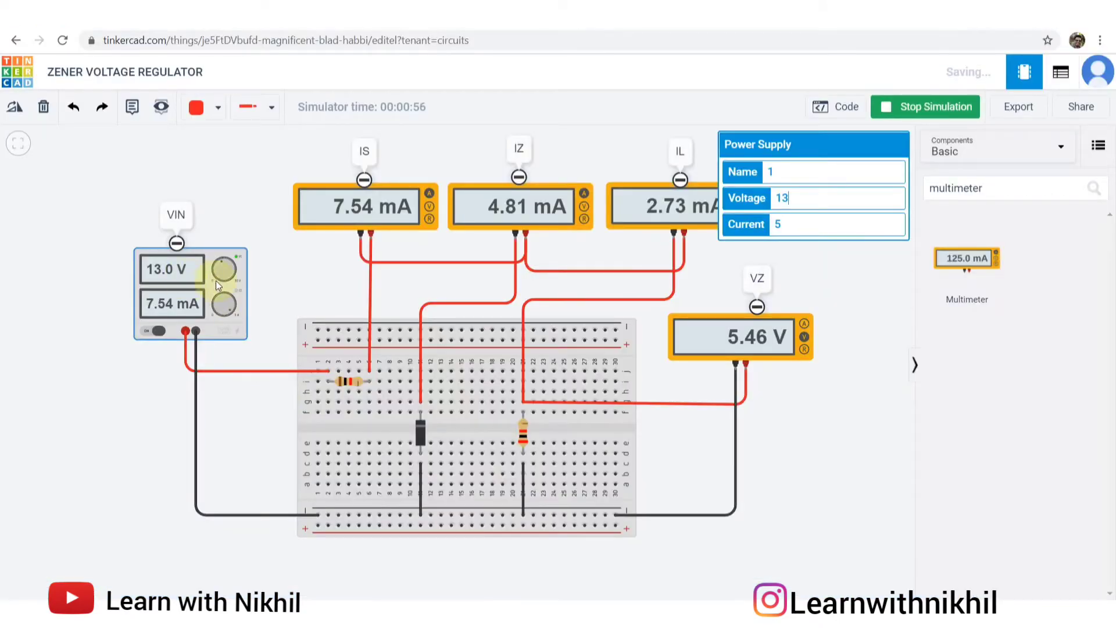
{"action": "key", "text": "BackSpace"}
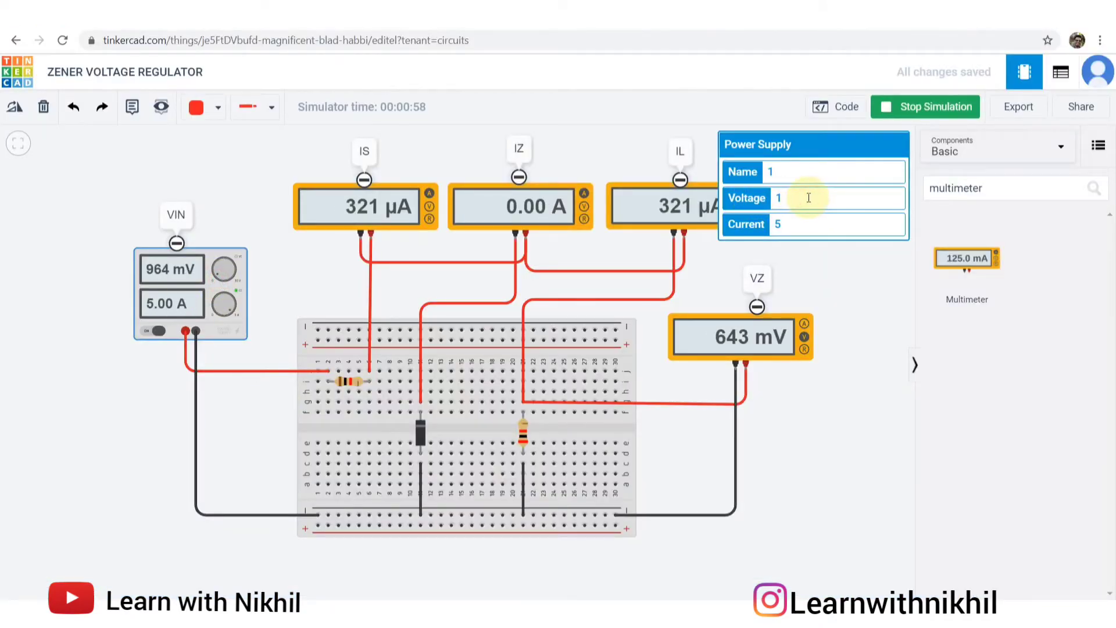
{"action": "type", "text": "5"}
{"action": "key", "text": "BackSpace"}
{"action": "type", "text": "4"}
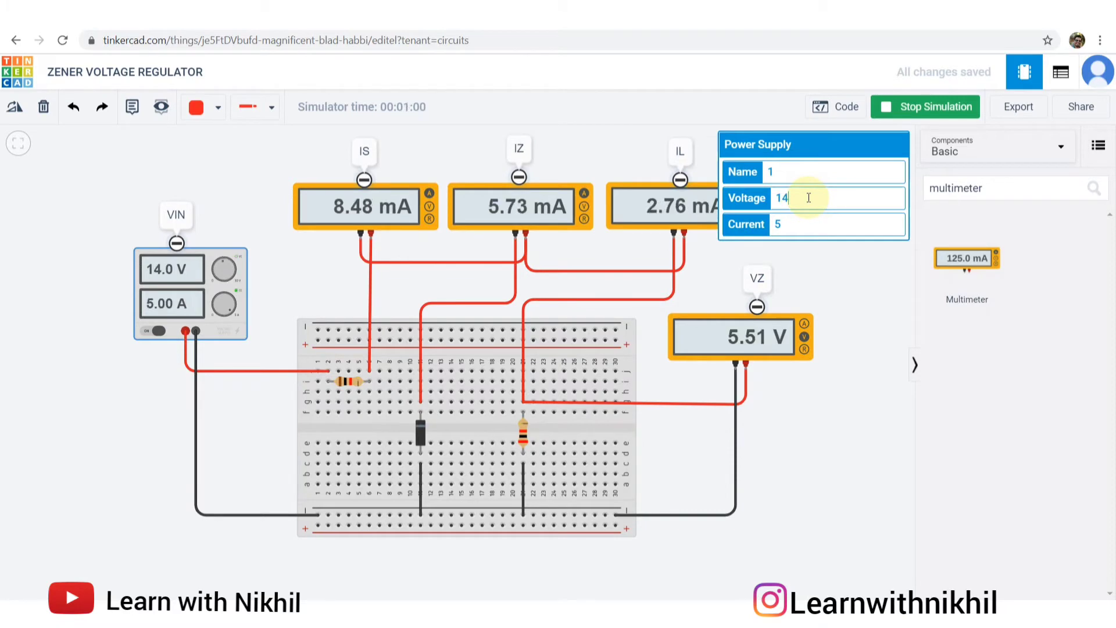
{"action": "left_click", "coordinate": [826, 271]}
Step: Switch to Excel and enter 5.5 in cell C20 as the output voltage for the 14 V input
{"action": "key", "text": "alt+Tab"}
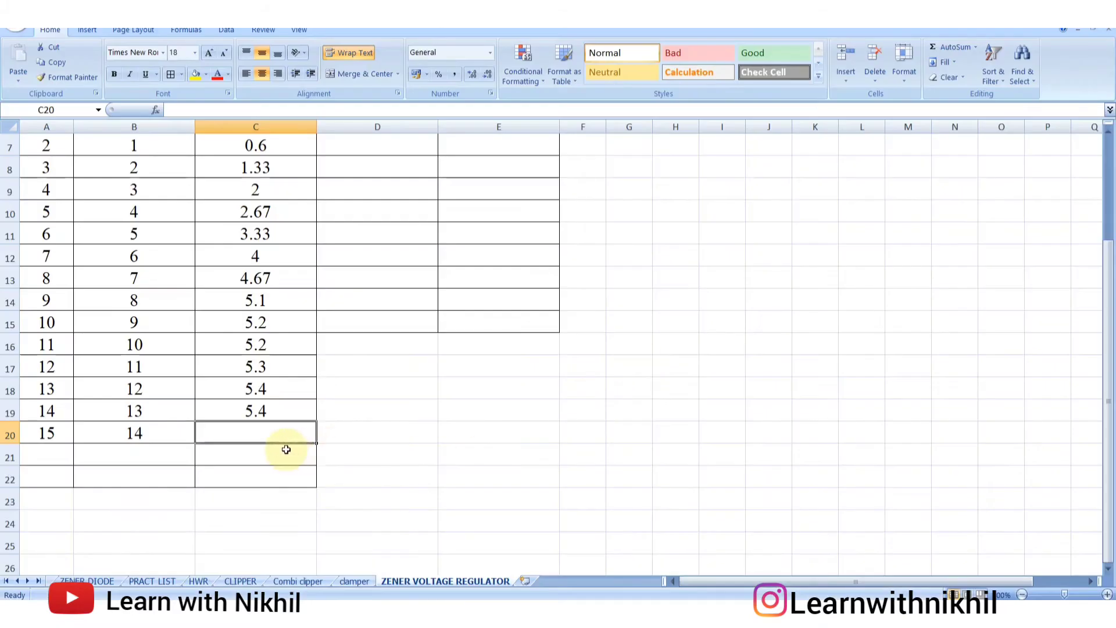
{"action": "type", "text": "5.5"}
{"action": "left_click", "coordinate": [399, 432]}
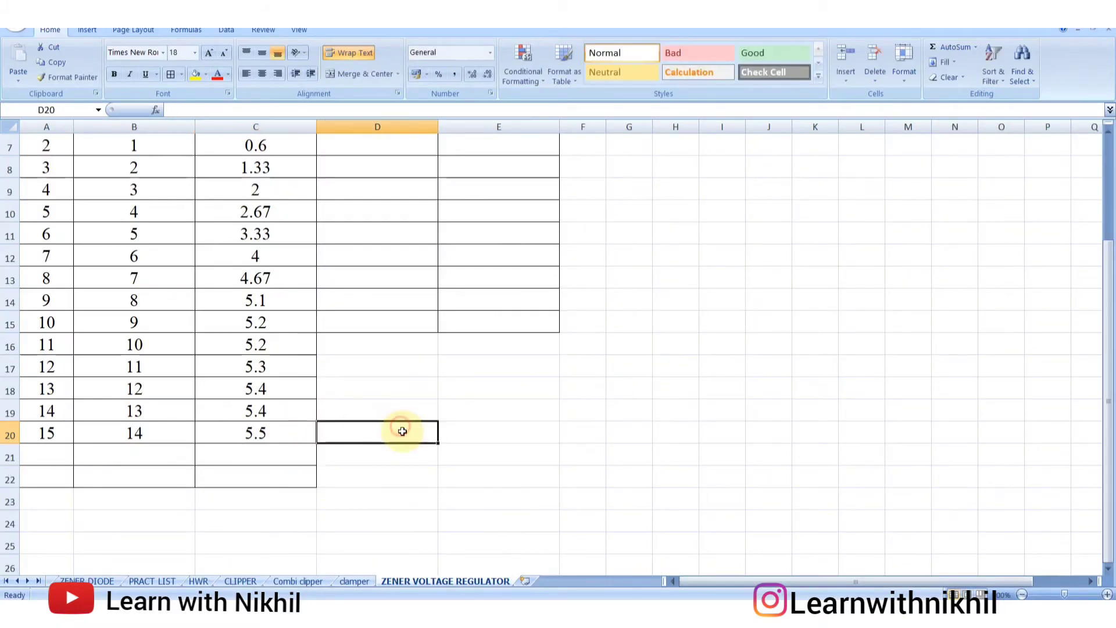
Step: Review the recorded output voltages in column C, focusing on the regulated range C14:C20
{"action": "scroll", "coordinate": [291, 329], "scroll_direction": "up", "scroll_amount": 1}
{"action": "mouse_move", "coordinate": [279, 235]}
{"action": "left_mouse_down"}
{"action": "mouse_move", "coordinate": [261, 357]}
{"action": "mouse_move", "coordinate": [297, 426]}
{"action": "left_mouse_up"}
{"action": "left_click", "coordinate": [282, 414]}
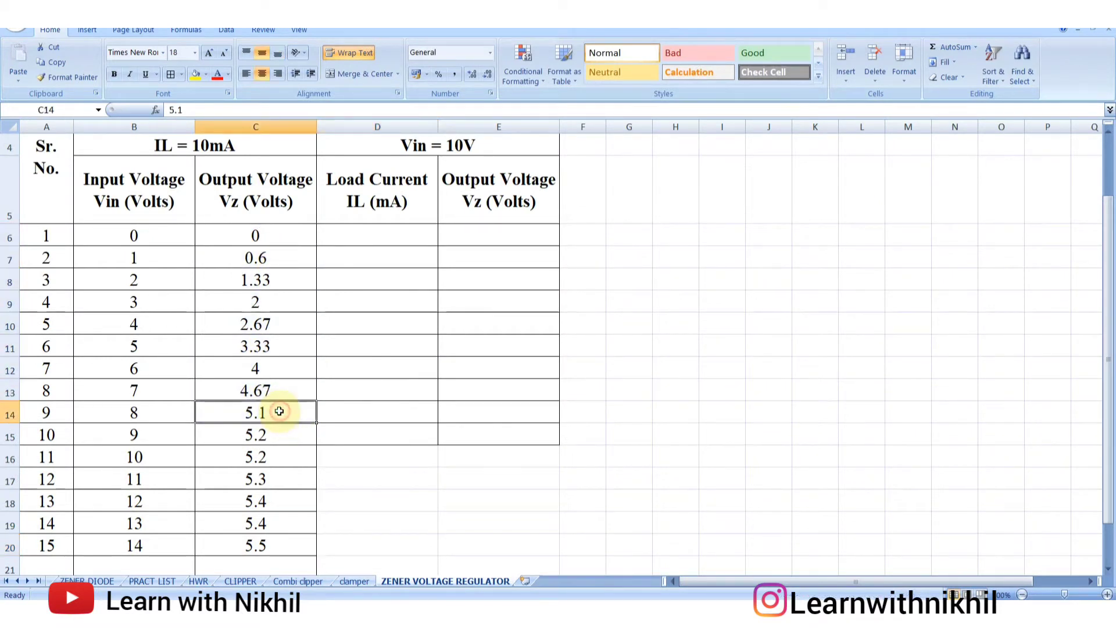
{"action": "key", "text": "F2"}
{"action": "left_click", "coordinate": [280, 491]}
{"action": "left_click_drag", "start_coordinate": [285, 414], "coordinate": [282, 545]}
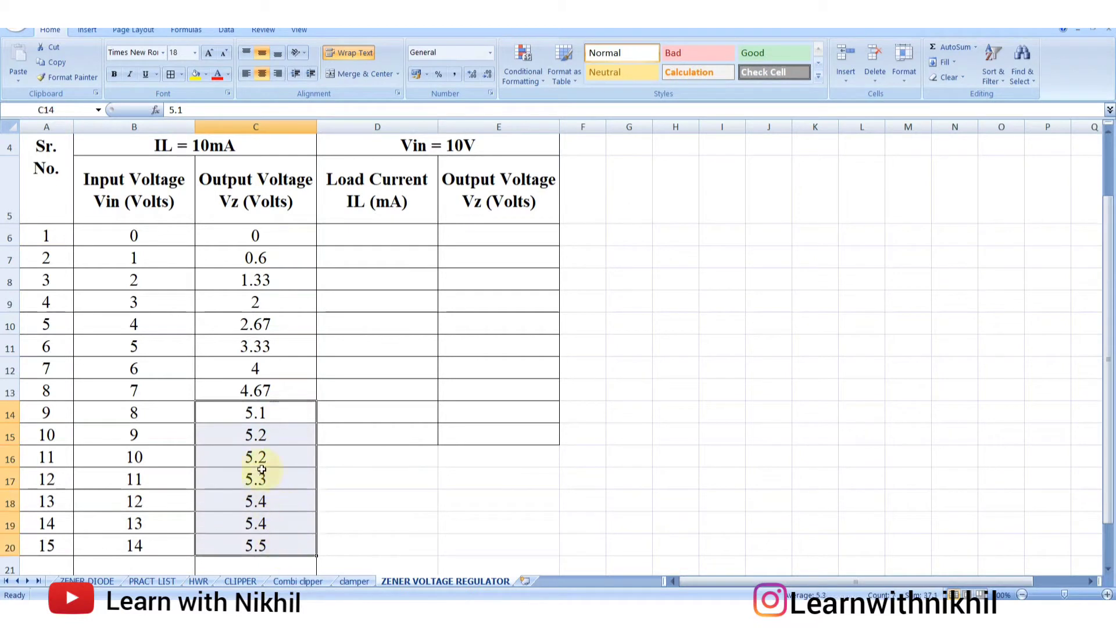
{"action": "left_click", "coordinate": [373, 473]}
{"action": "mouse_move", "coordinate": [275, 410]}
{"action": "left_mouse_down"}
{"action": "mouse_move", "coordinate": [269, 501]}
{"action": "mouse_move", "coordinate": [282, 544]}
{"action": "left_mouse_up"}
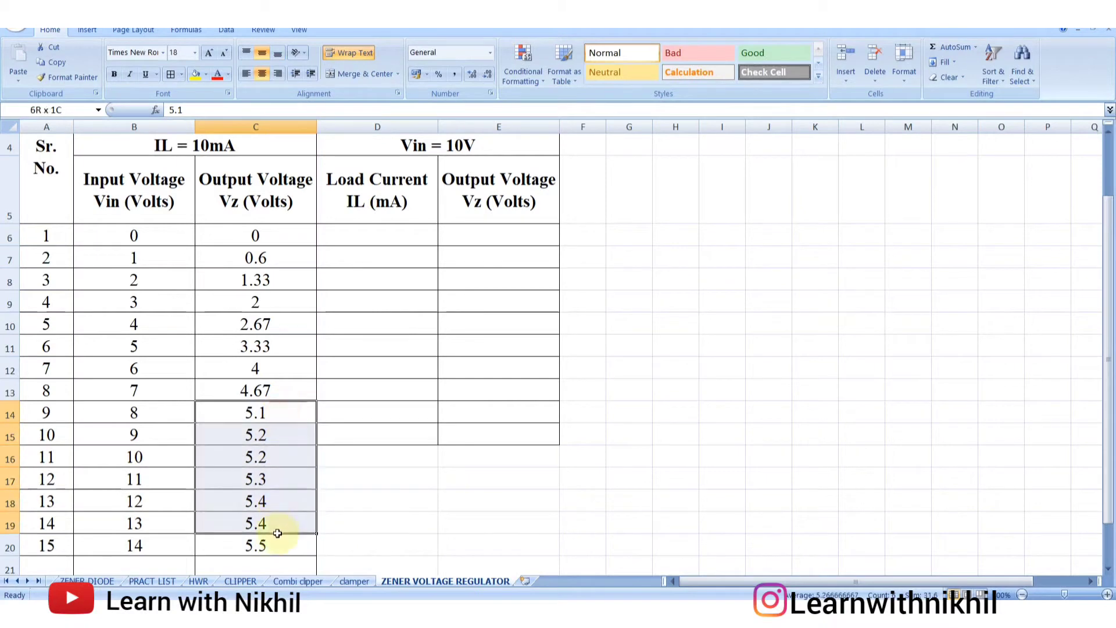
{"action": "left_click", "coordinate": [365, 517]}
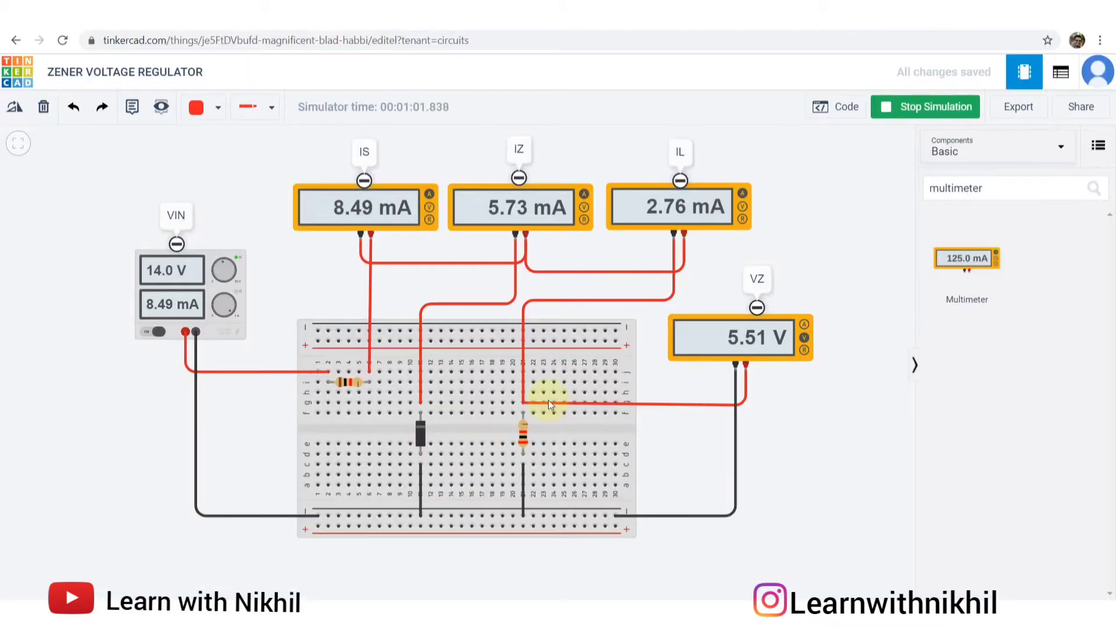
Step: Switch to Tinkercad, stop the simulation, and set the Zener diode's Zener voltage to 9 V
{"action": "left_click", "coordinate": [902, 111]}
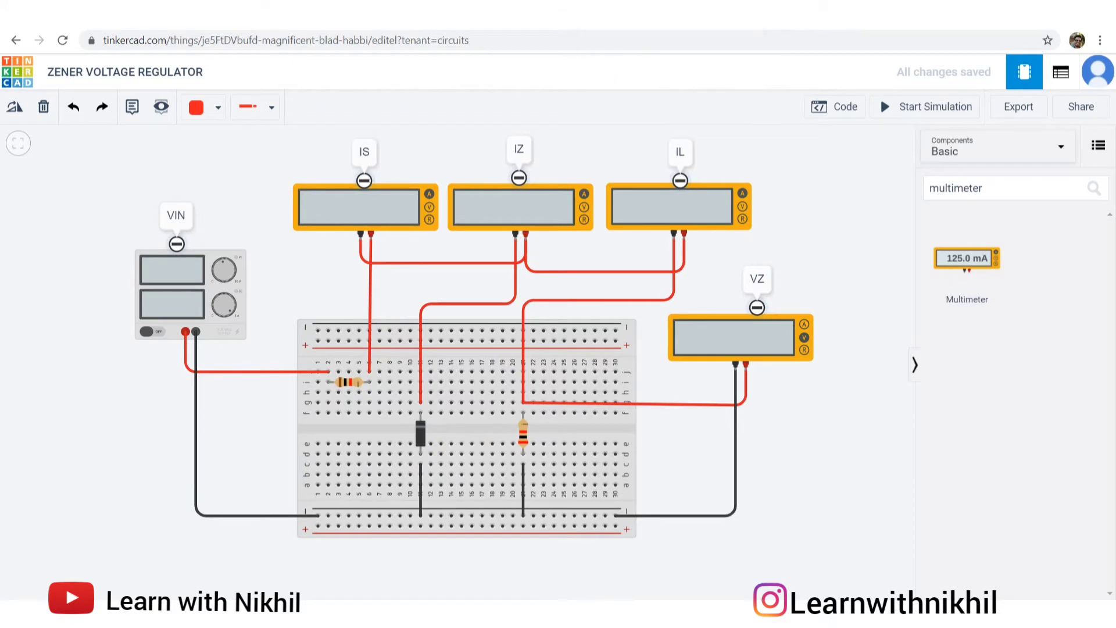
{"action": "left_click", "coordinate": [420, 440]}
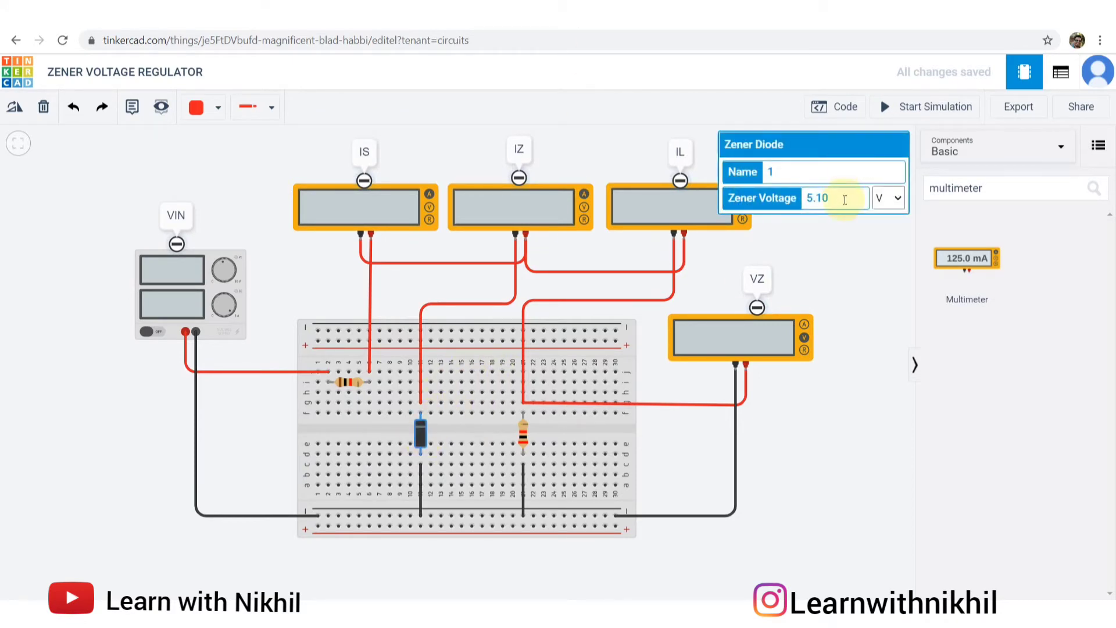
{"action": "left_click_drag", "start_coordinate": [843, 198], "coordinate": [764, 203]}
{"action": "type", "text": "9"}
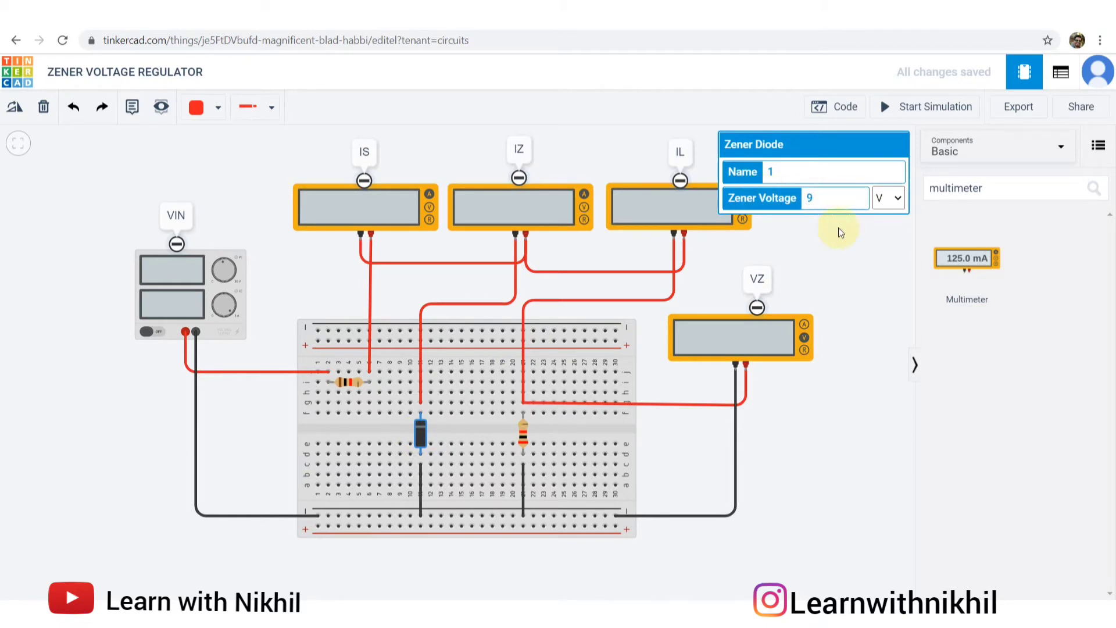
{"action": "left_click", "coordinate": [880, 249]}
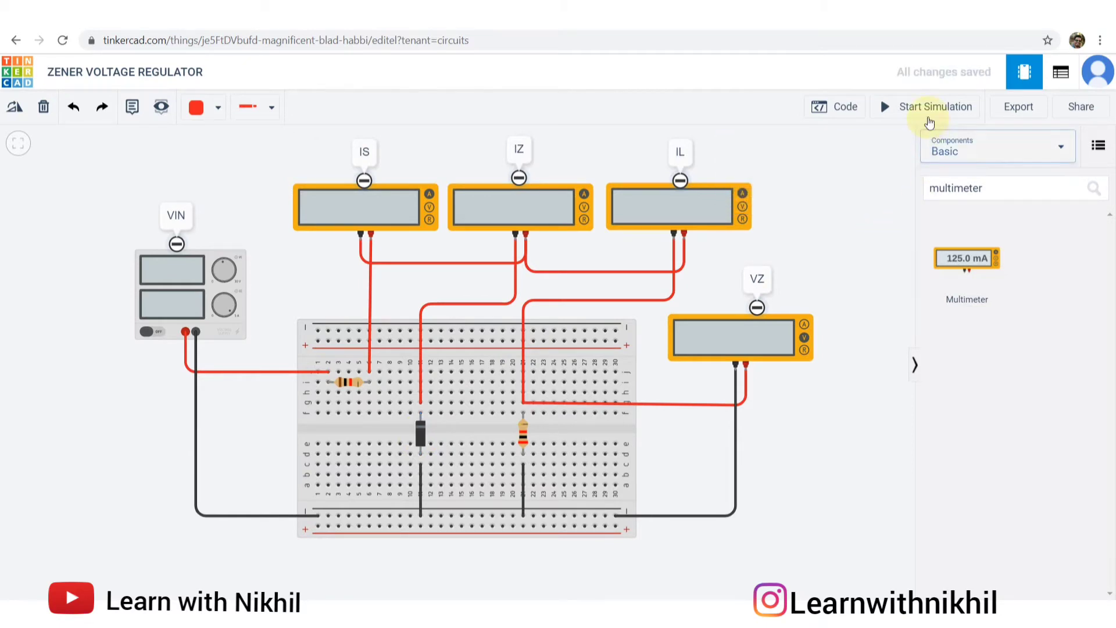
Step: Run the simulation, lower the power supply's voltage to 0 V while watching the meters, and stop the simulation
{"action": "left_click", "coordinate": [930, 116]}
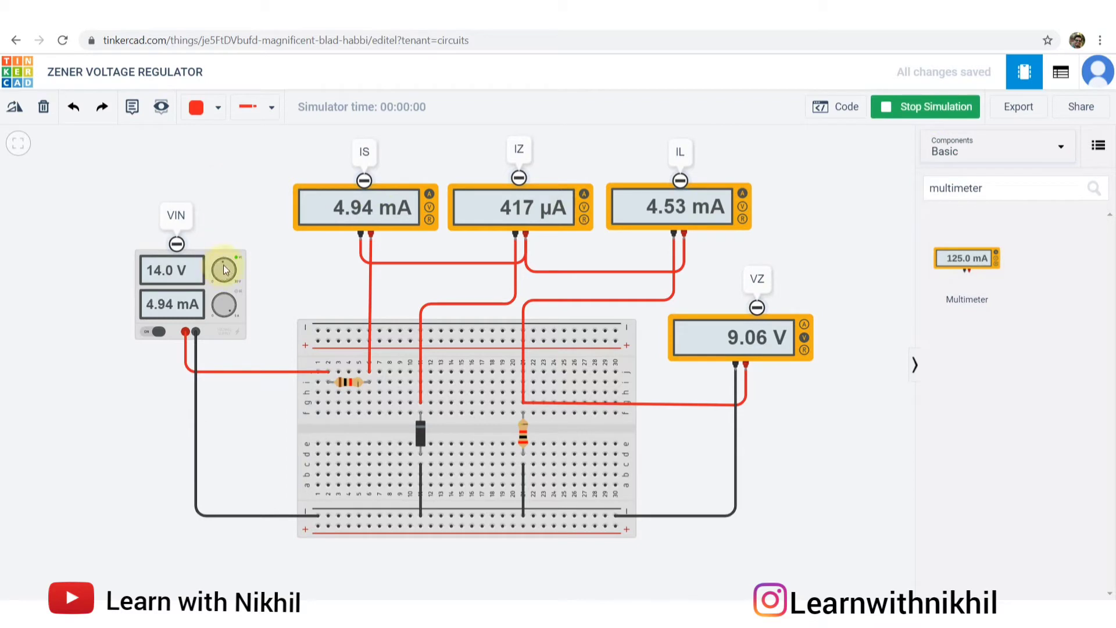
{"action": "left_click_drag", "start_coordinate": [224, 270], "coordinate": [220, 280]}
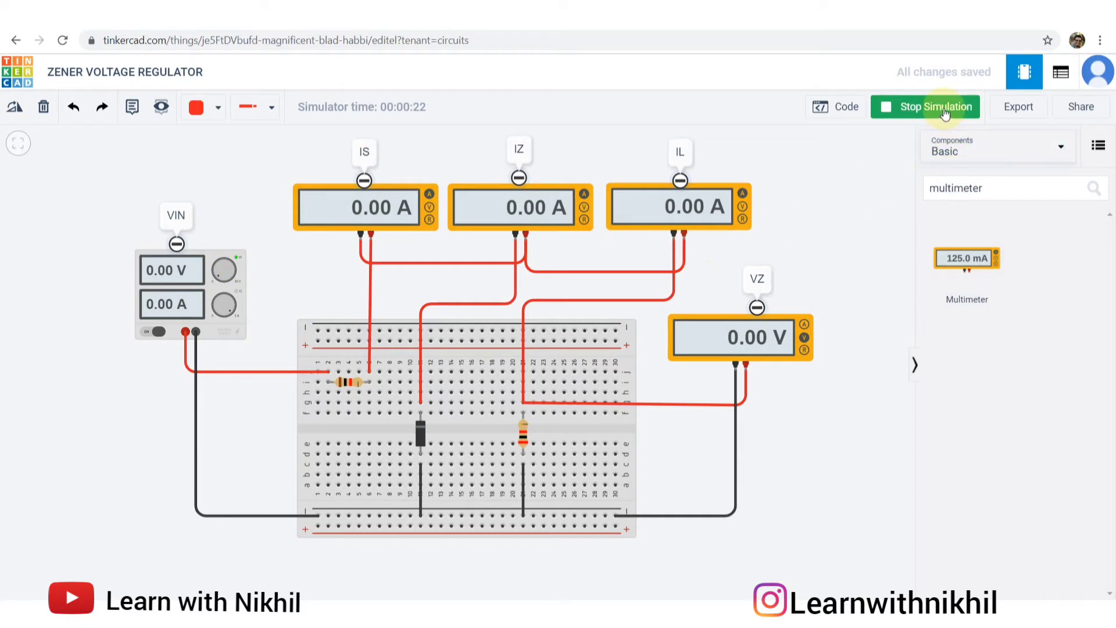
{"action": "left_click", "coordinate": [919, 120]}
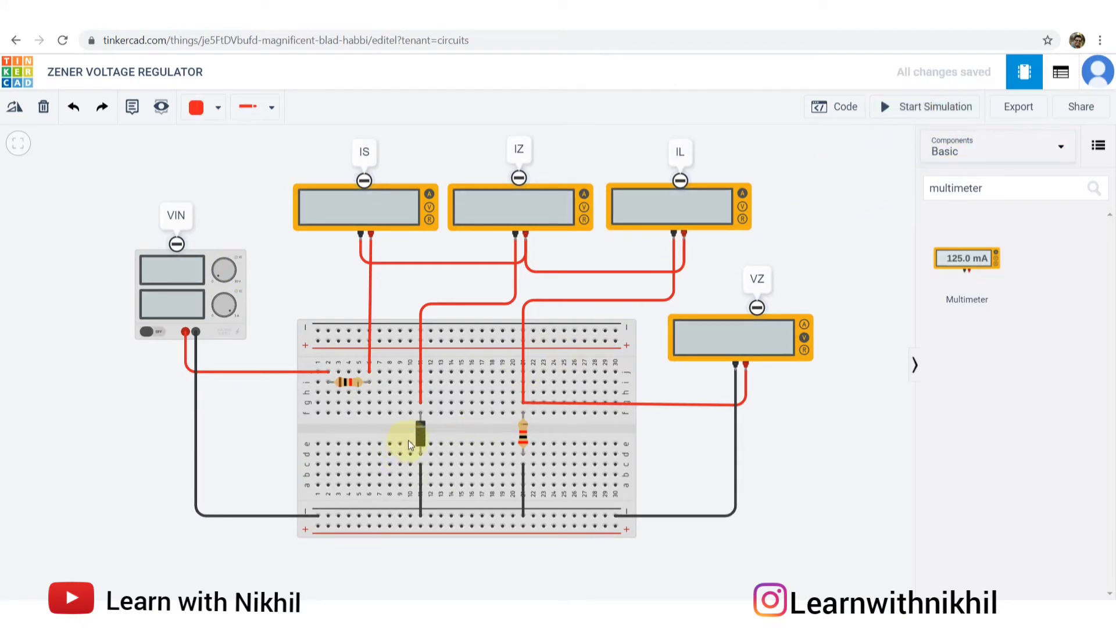
Step: Set the Zener diode's Zener voltage to 5.1 V
{"action": "left_click", "coordinate": [419, 440]}
{"action": "left_click_drag", "start_coordinate": [853, 197], "coordinate": [801, 193]}
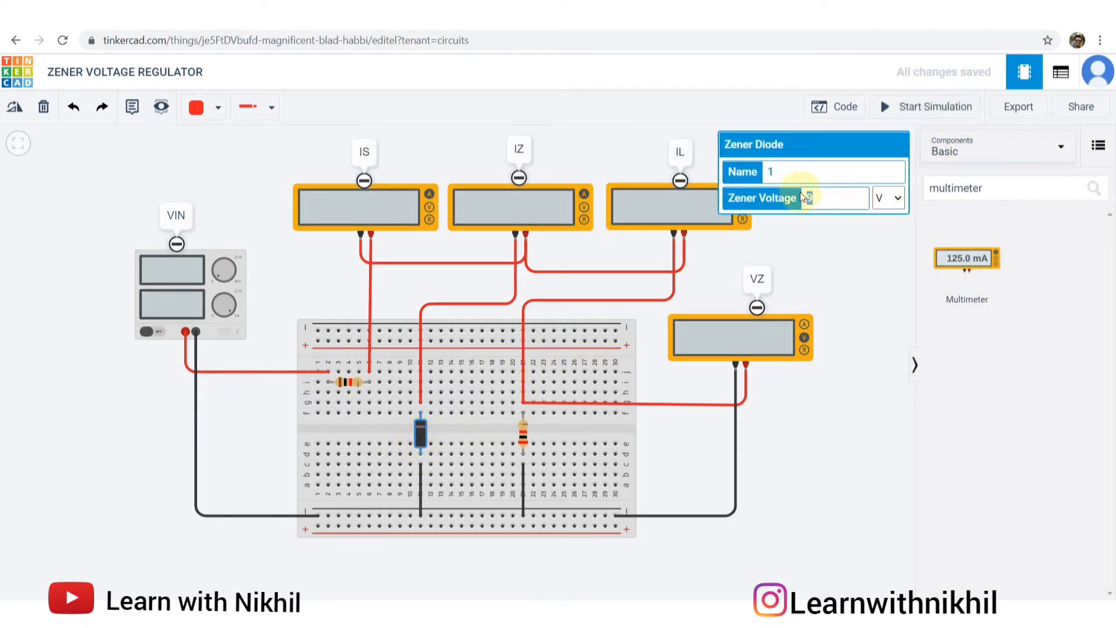
{"action": "type", "text": "5.1"}
{"action": "left_click", "coordinate": [845, 258]}
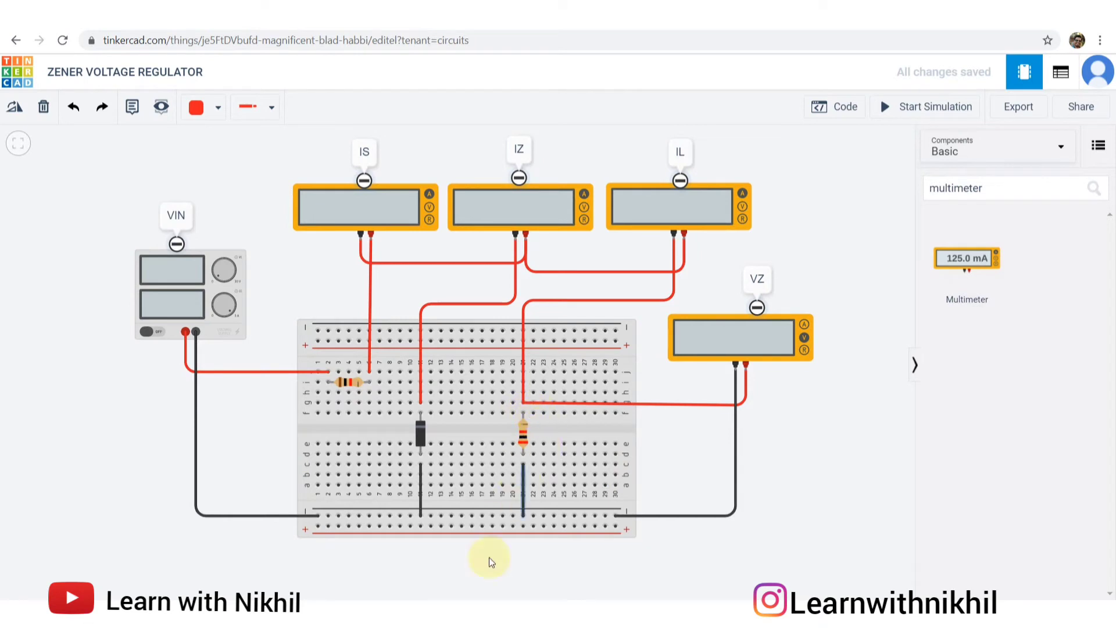
Step: Check the circuit diagram image, return to Tinkercad, and move the 2 kΩ load resistor off the breadboard into the empty area
{"action": "left_click", "coordinate": [493, 626]}
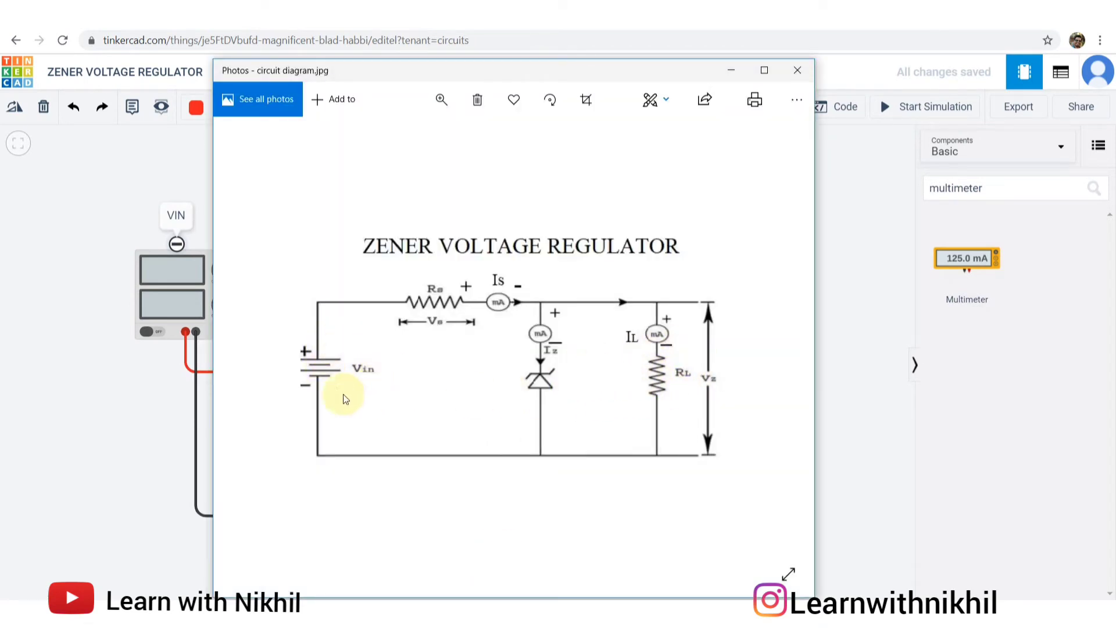
{"action": "left_click", "coordinate": [93, 416]}
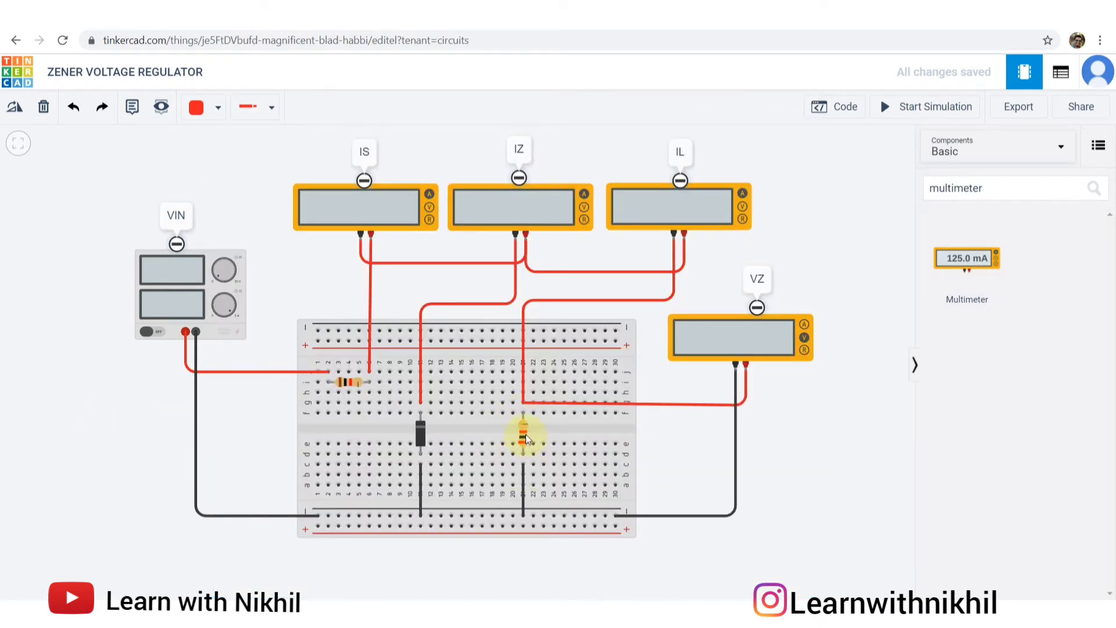
{"action": "left_click", "coordinate": [524, 436]}
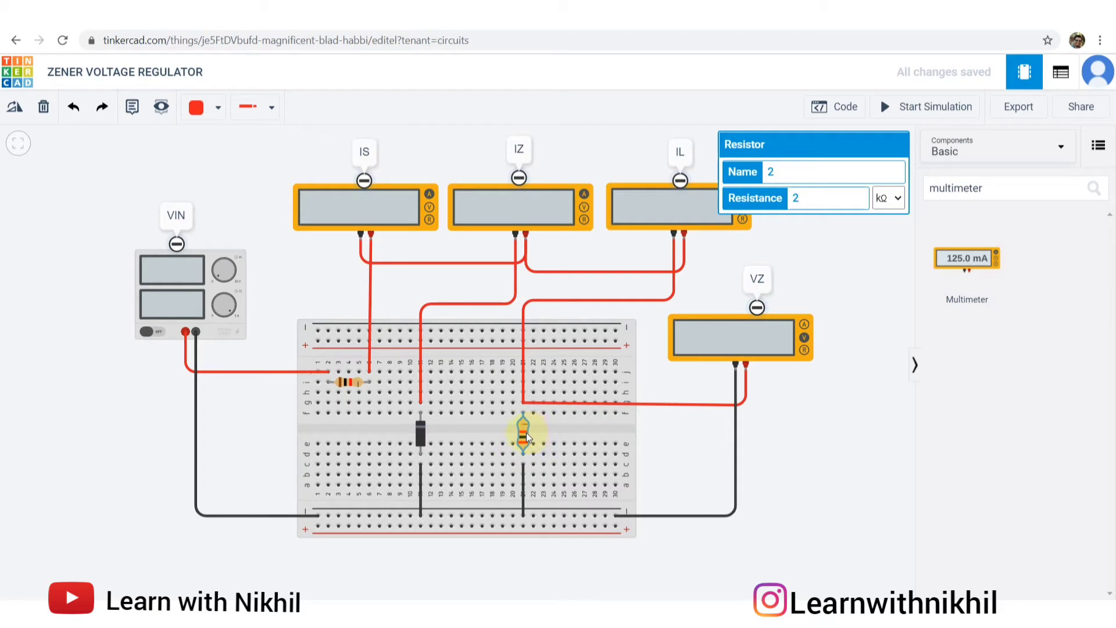
{"action": "left_click_drag", "start_coordinate": [526, 433], "coordinate": [845, 493]}
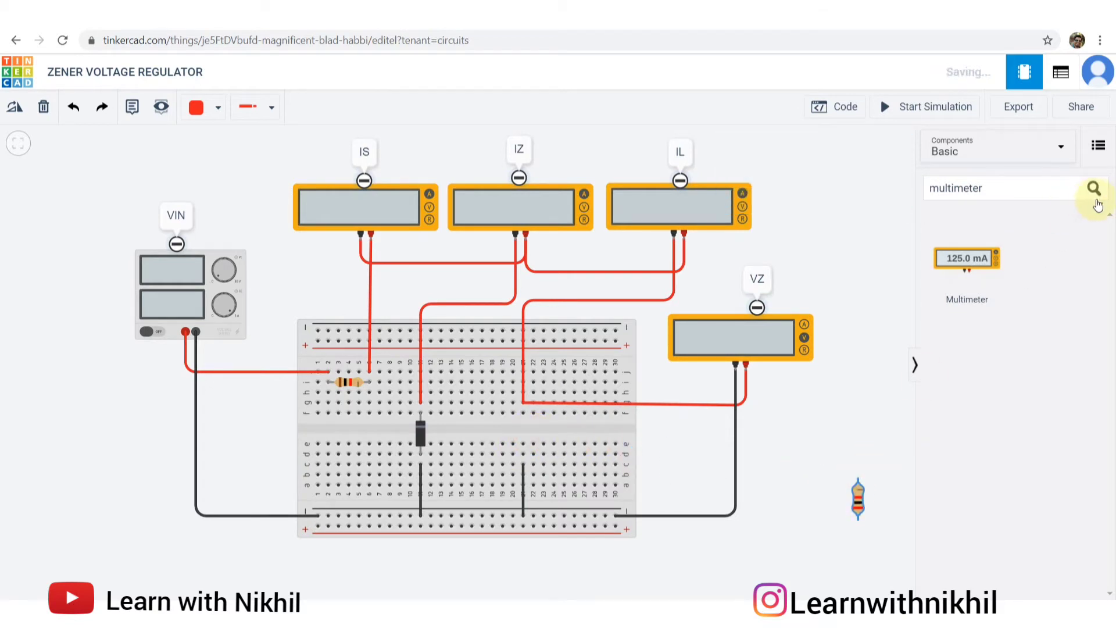
Step: Search the components for "RESIS" and place a potentiometer on the workspace below the VZ multimeter
{"action": "left_click", "coordinate": [1052, 190]}
{"action": "left_click_drag", "start_coordinate": [1042, 189], "coordinate": [899, 183]}
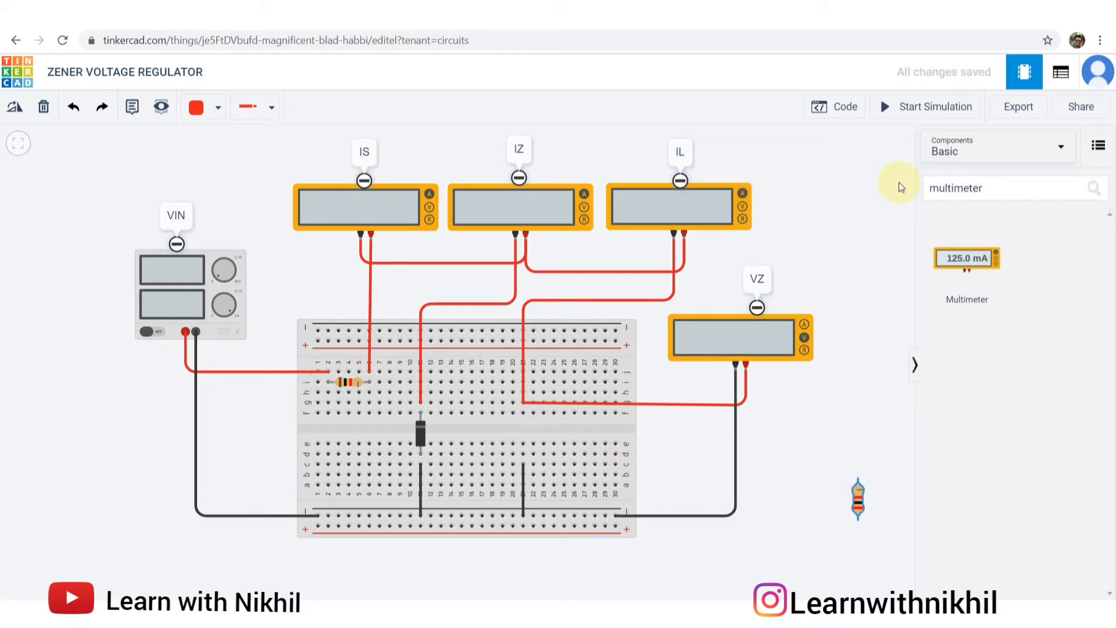
{"action": "key", "text": "r"}
{"action": "double_click", "coordinate": [948, 187]}
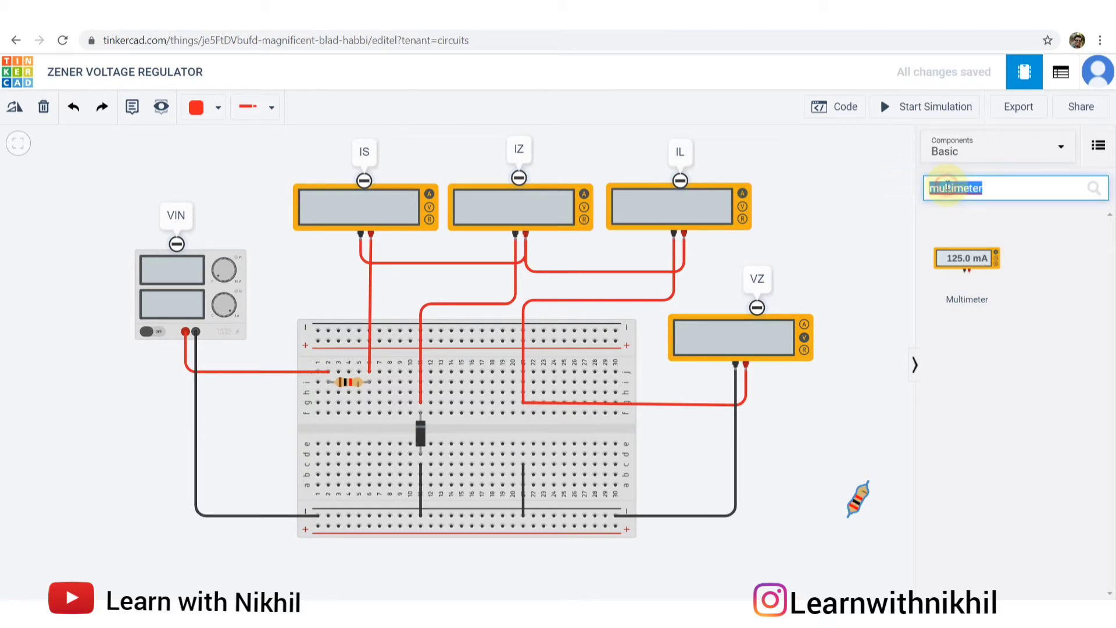
{"action": "type", "text": "RESIS"}
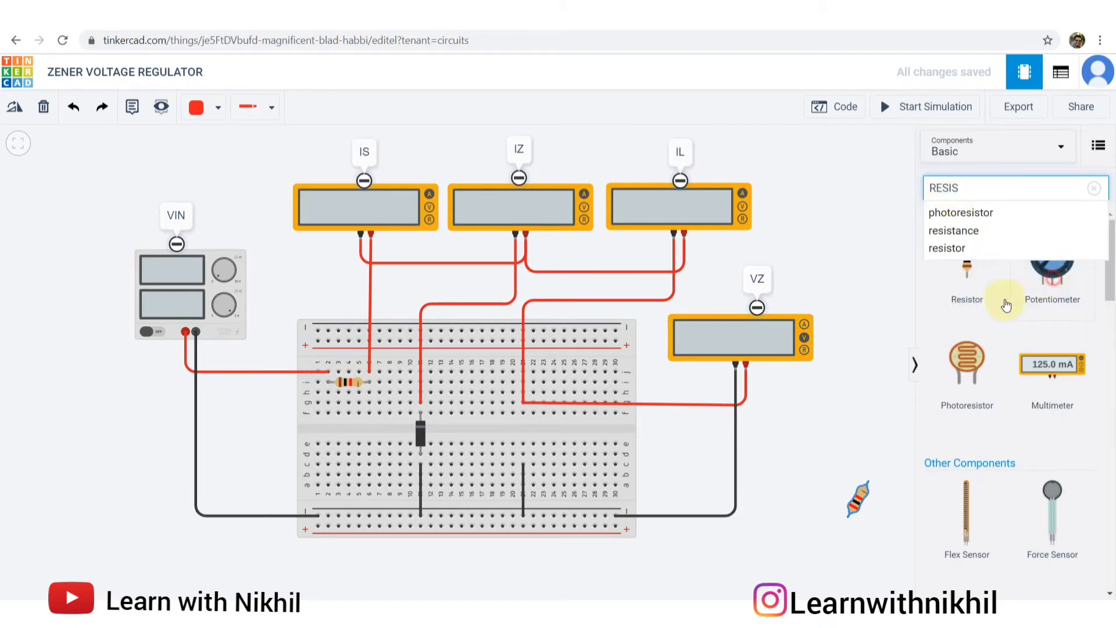
{"action": "left_click_drag", "start_coordinate": [1050, 283], "coordinate": [780, 474]}
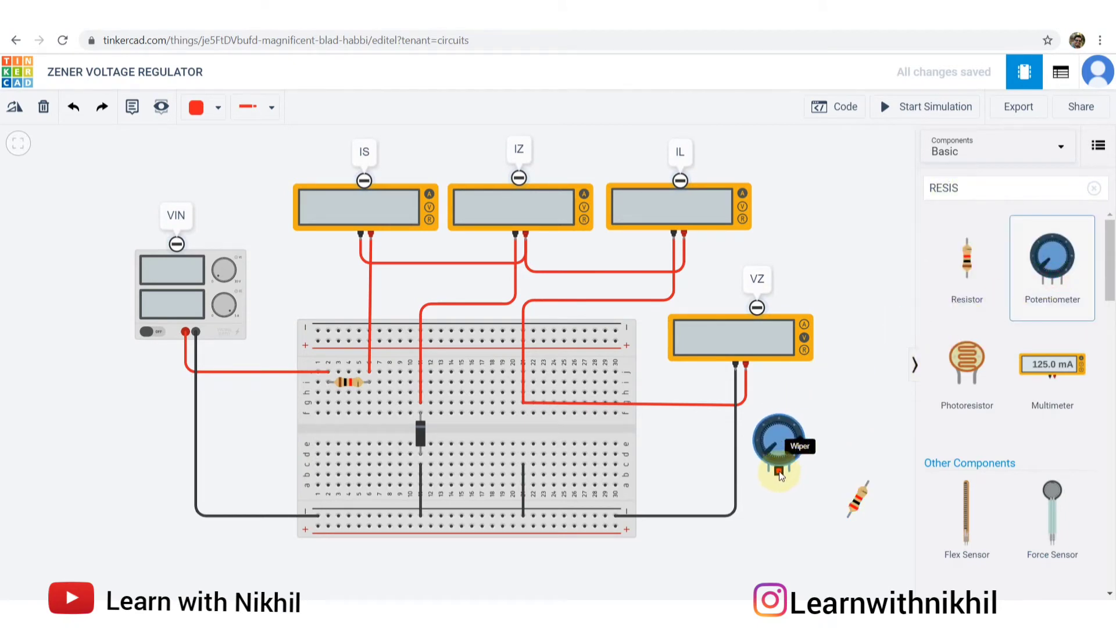
Step: Move the potentiometer slightly closer to the VZ multimeter, beside the breadboard
{"action": "left_click", "coordinate": [780, 472]}
{"action": "left_click_drag", "start_coordinate": [778, 535], "coordinate": [791, 412]}
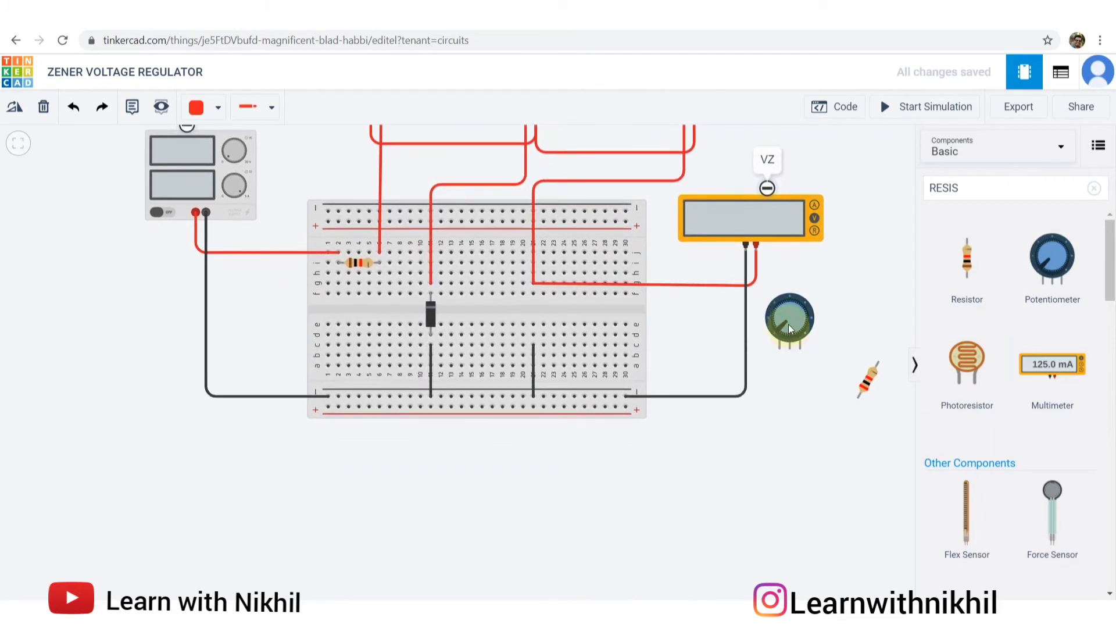
{"action": "left_click_drag", "start_coordinate": [790, 330], "coordinate": [794, 310]}
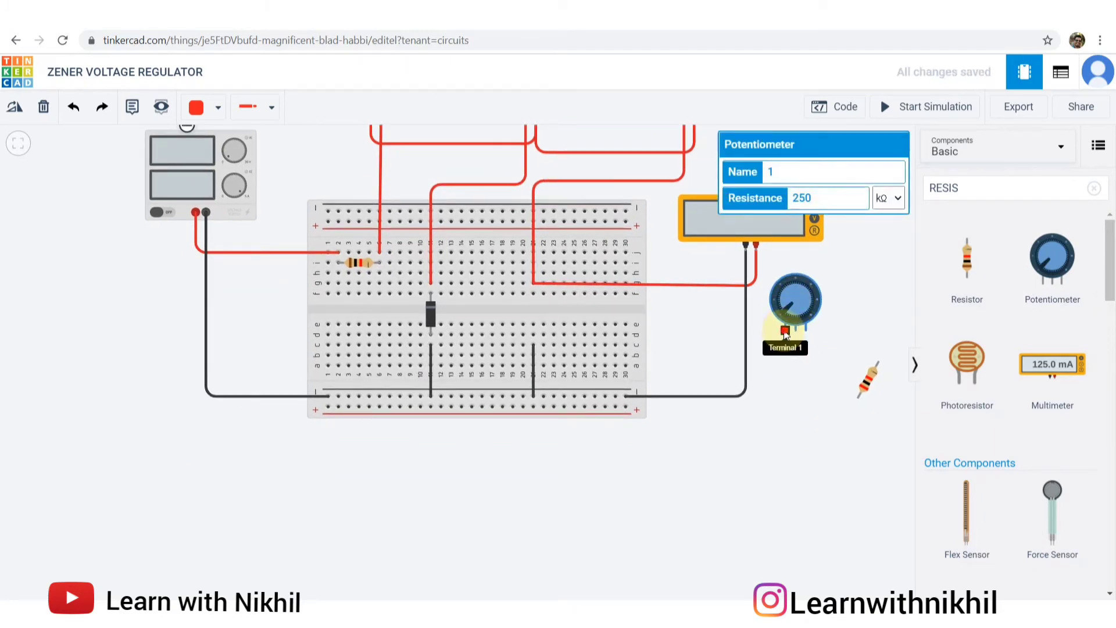
Step: Wire the potentiometer's Terminal 1 to breadboard column 21, row f, with a bent red wire
{"action": "left_click", "coordinate": [784, 332]}
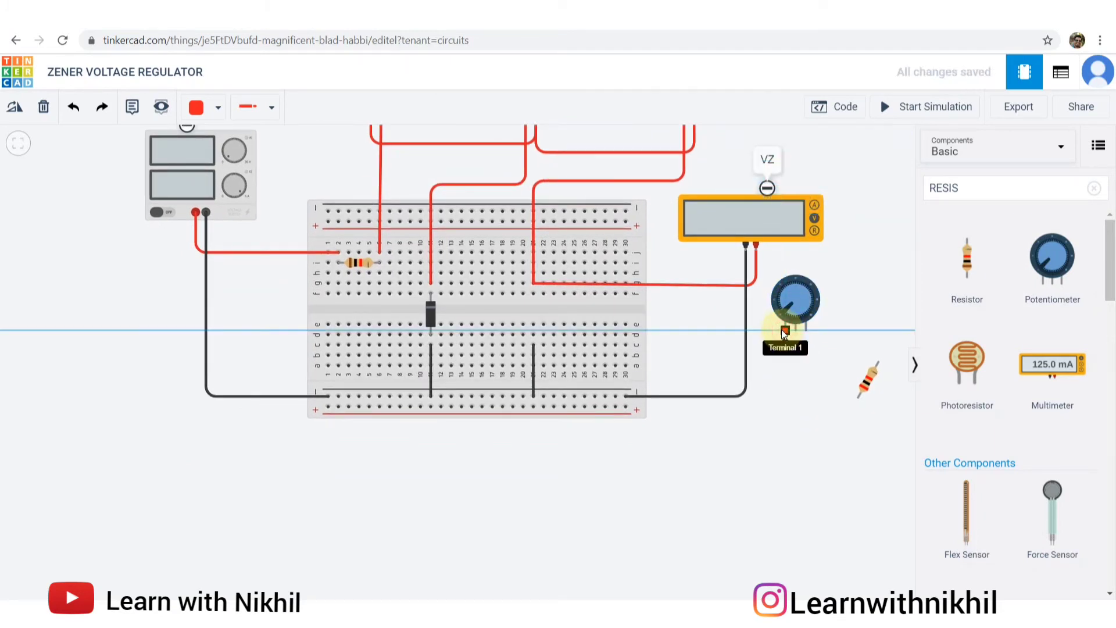
{"action": "left_click", "coordinate": [691, 331]}
{"action": "left_click", "coordinate": [691, 293]}
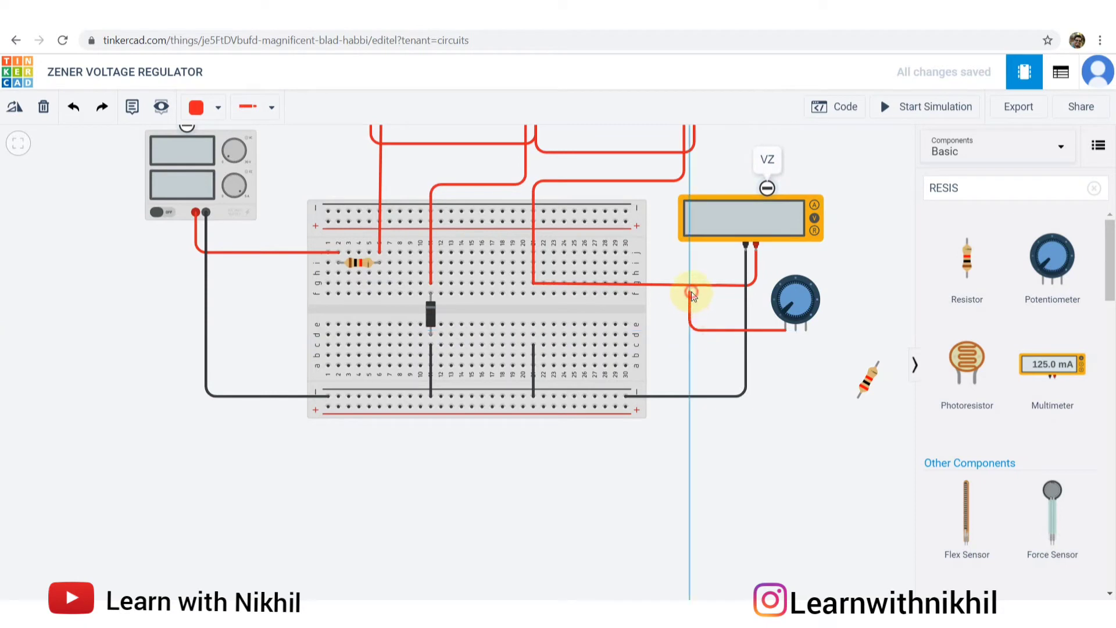
{"action": "left_click", "coordinate": [532, 292]}
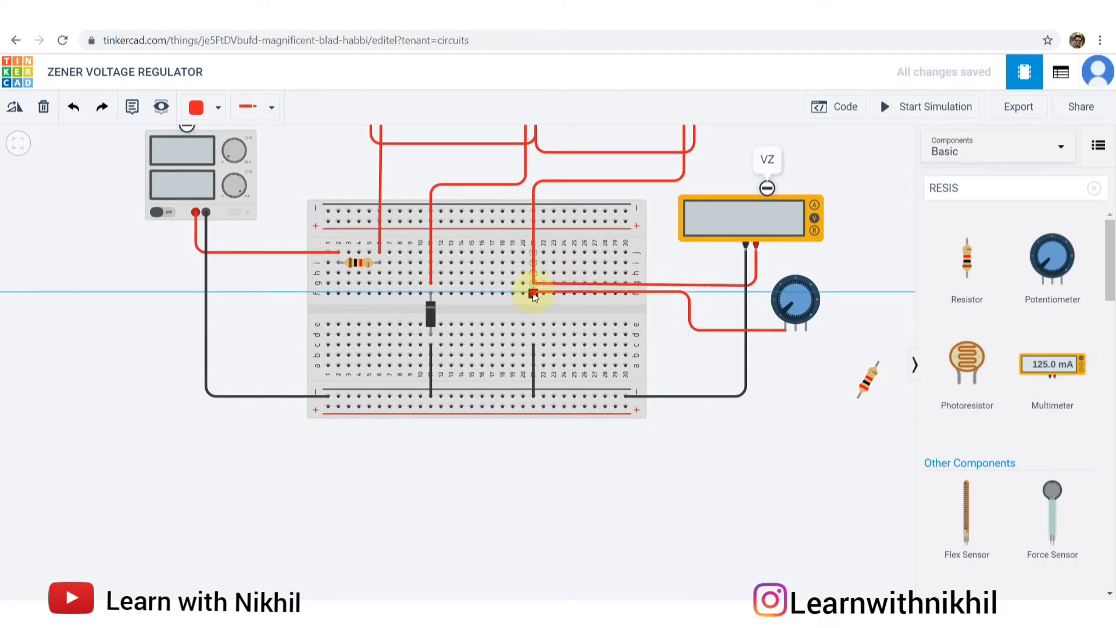
Step: Wire the potentiometer's wiper to breadboard column 21, row d, and adjust the bend in that red wire
{"action": "left_click", "coordinate": [795, 364]}
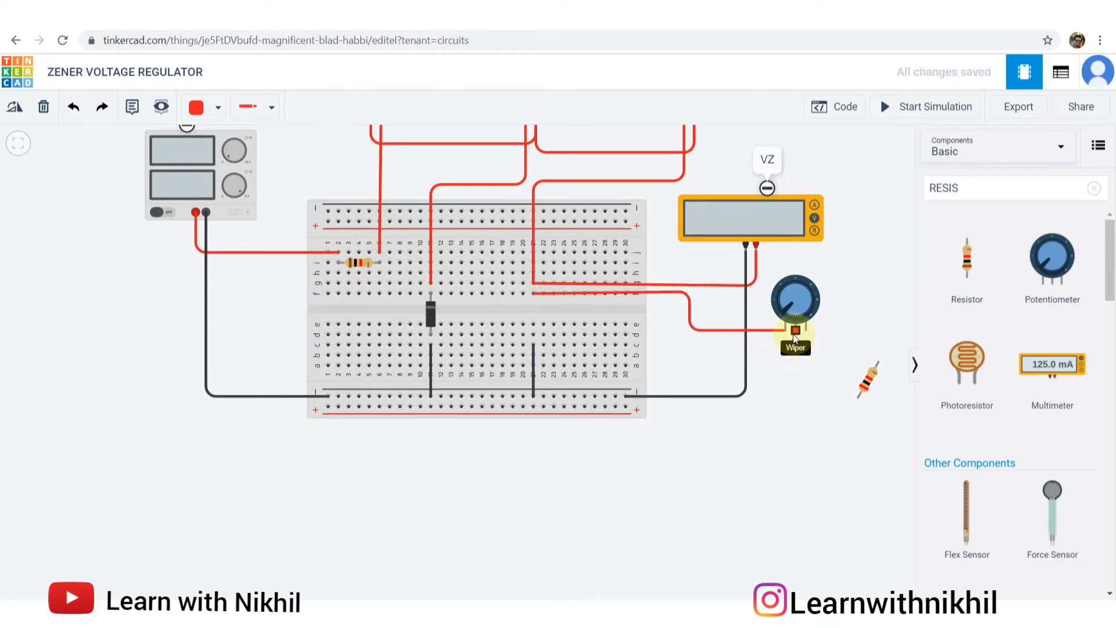
{"action": "left_click", "coordinate": [796, 332]}
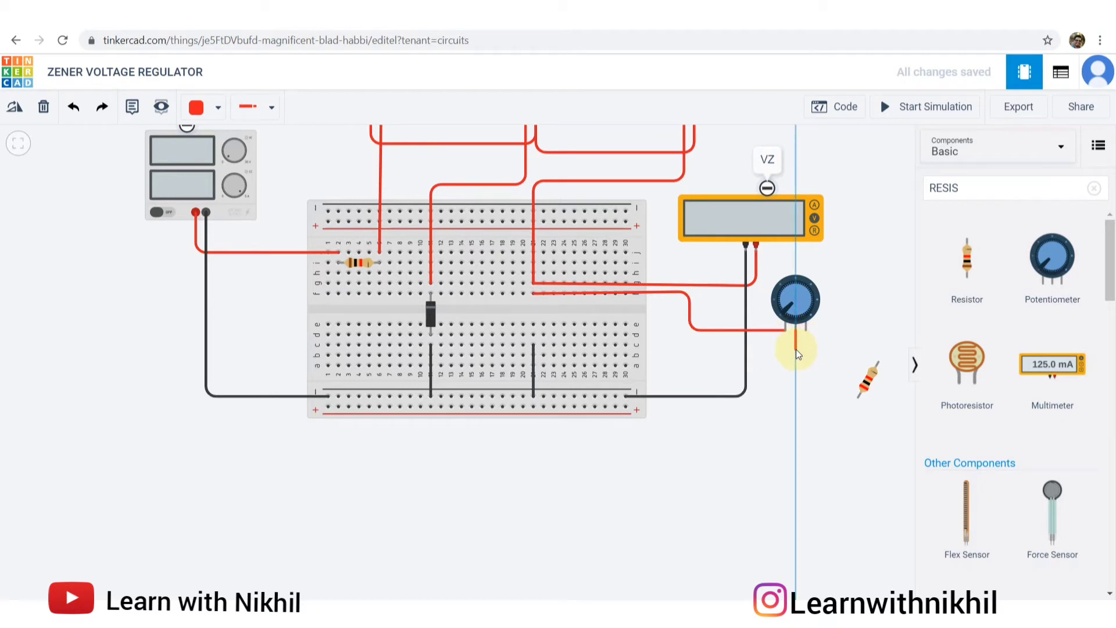
{"action": "left_click", "coordinate": [796, 348]}
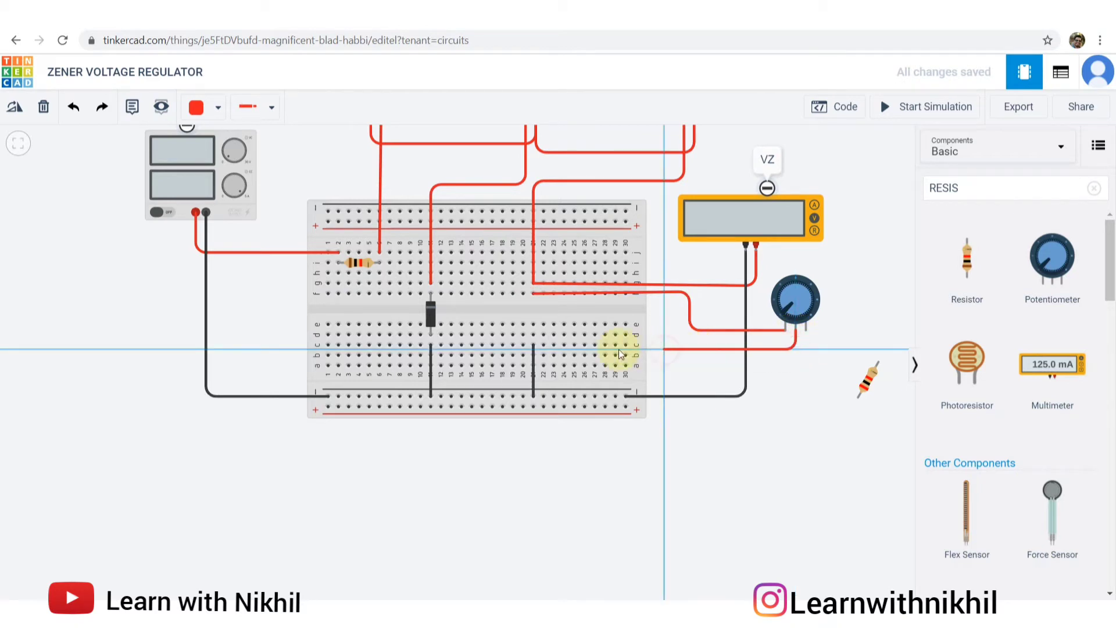
{"action": "left_click", "coordinate": [532, 335]}
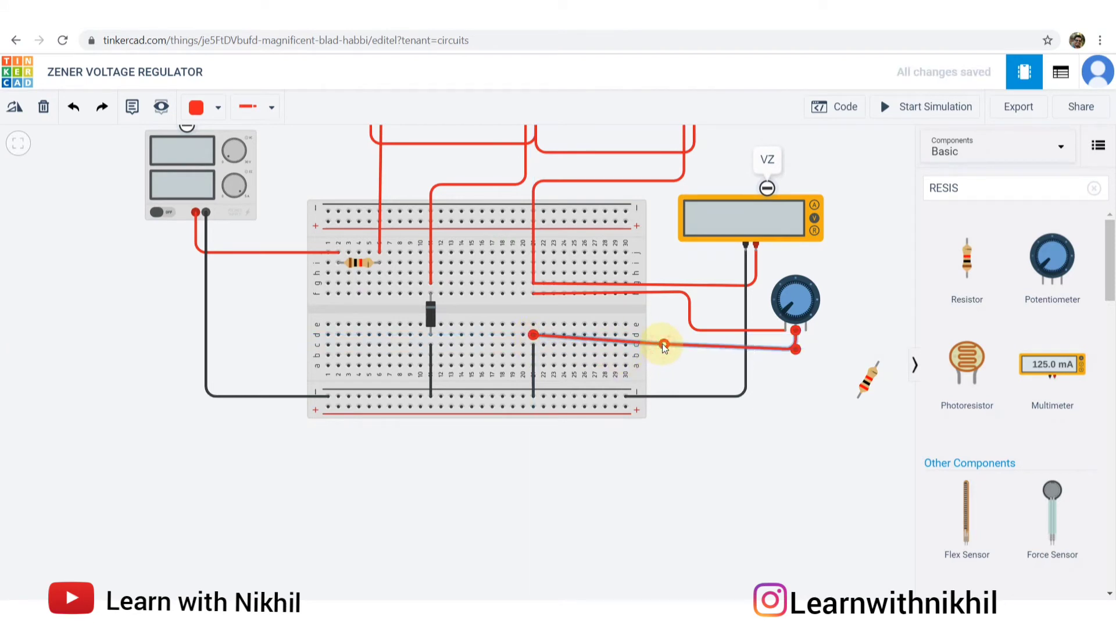
{"action": "left_click", "coordinate": [662, 364]}
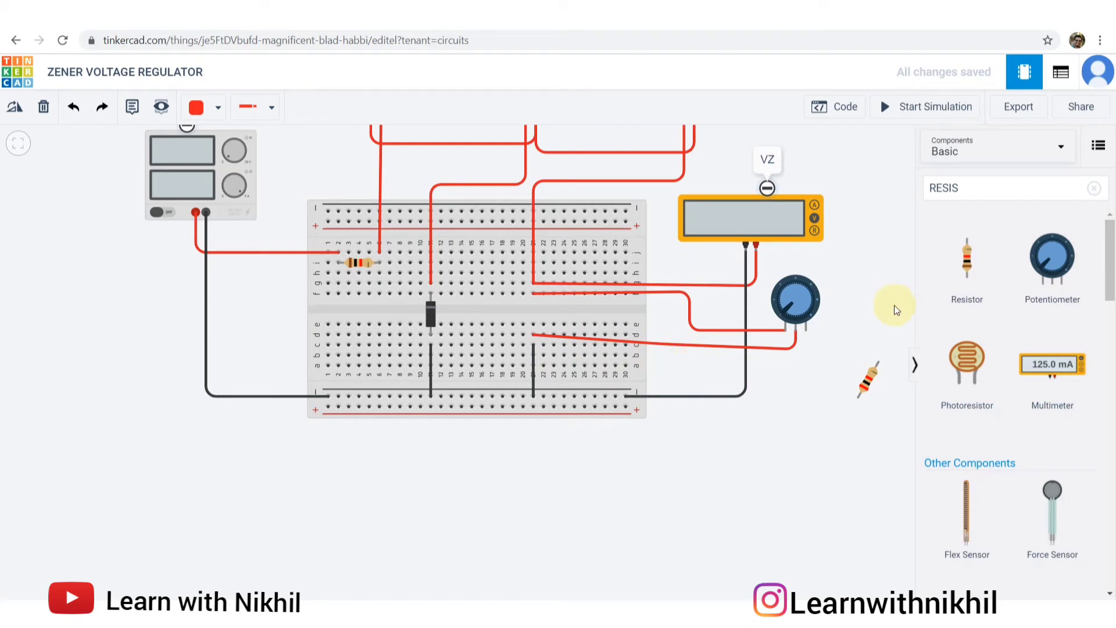
Step: Set the potentiometer's resistance to 2 kΩ
{"action": "left_click_drag", "start_coordinate": [862, 269], "coordinate": [867, 341]}
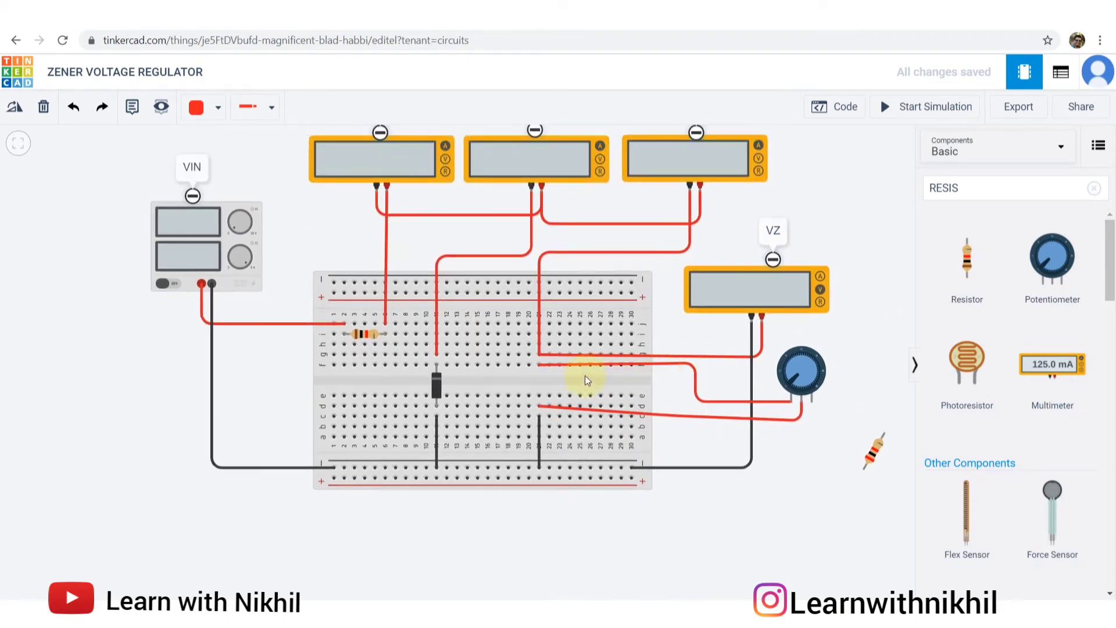
{"action": "left_click", "coordinate": [801, 371]}
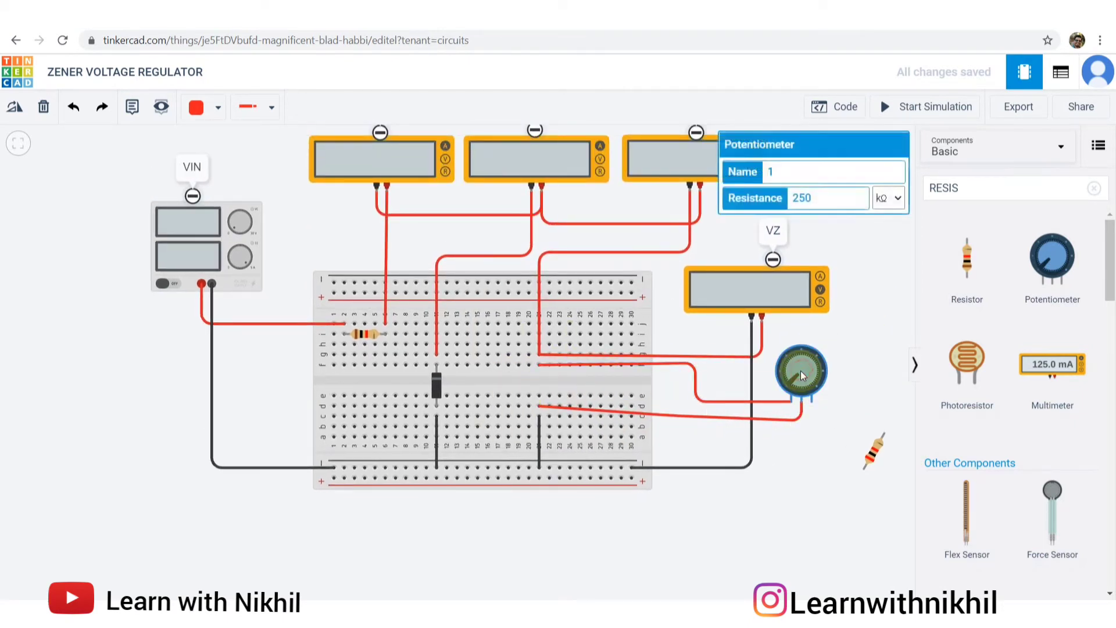
{"action": "left_click_drag", "start_coordinate": [826, 197], "coordinate": [715, 215]}
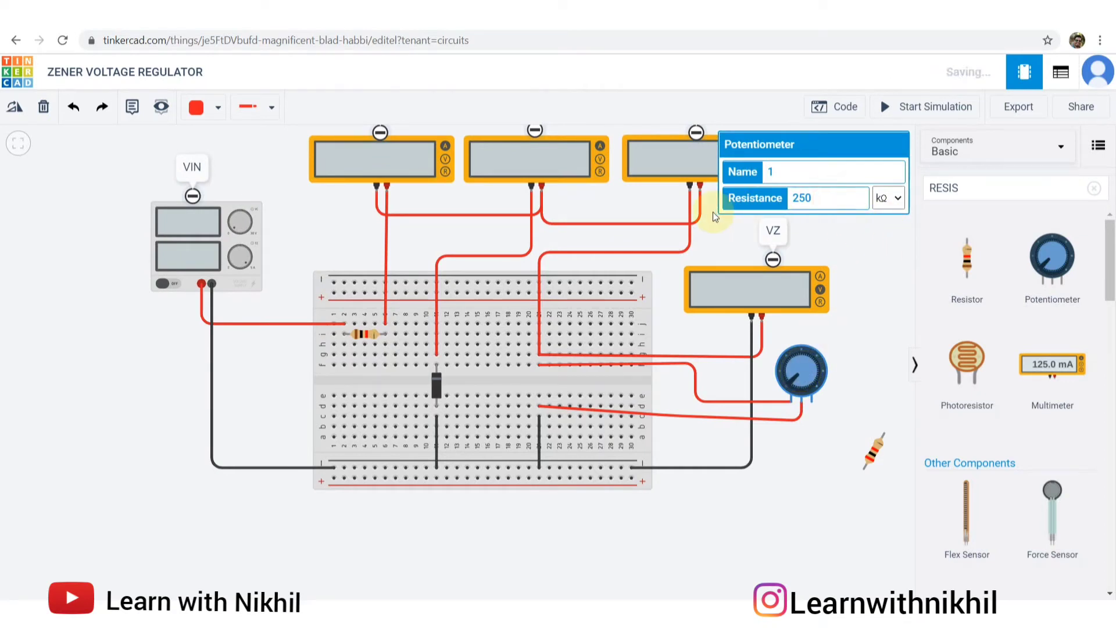
{"action": "mouse_move", "coordinate": [824, 191]}
{"action": "left_mouse_down"}
{"action": "mouse_move", "coordinate": [776, 204]}
{"action": "mouse_move", "coordinate": [821, 201]}
{"action": "left_mouse_up"}
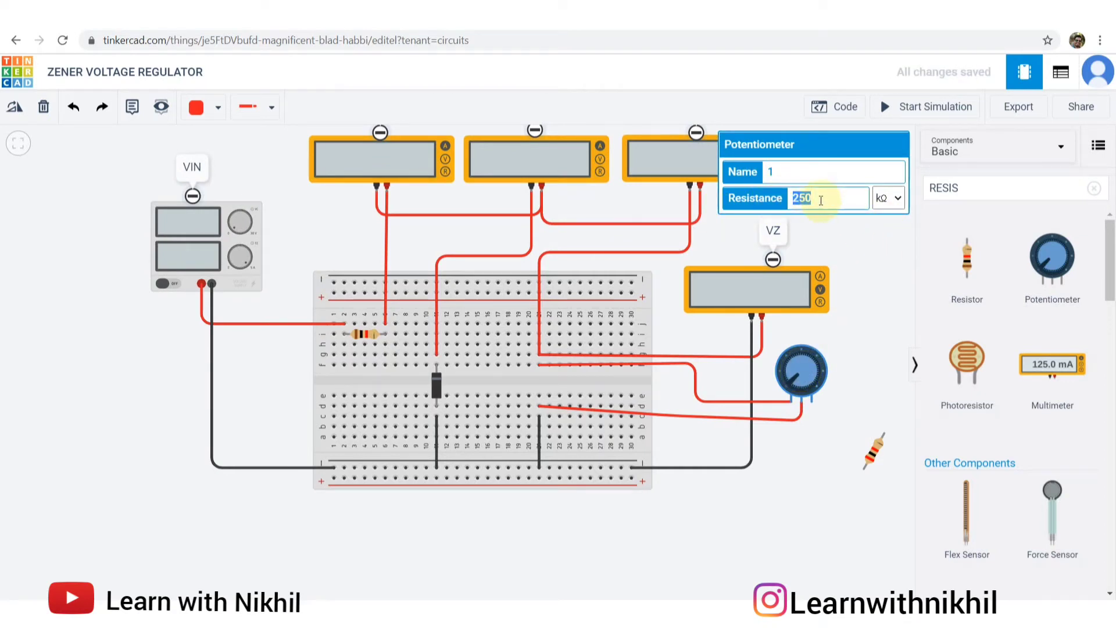
{"action": "type", "text": "2"}
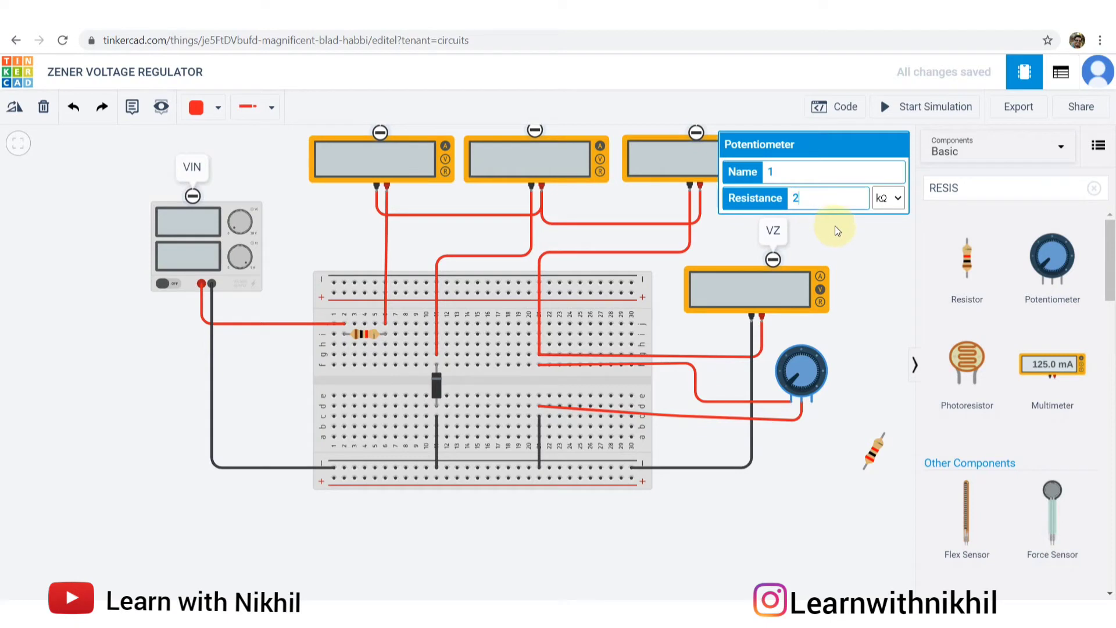
{"action": "left_click", "coordinate": [855, 238]}
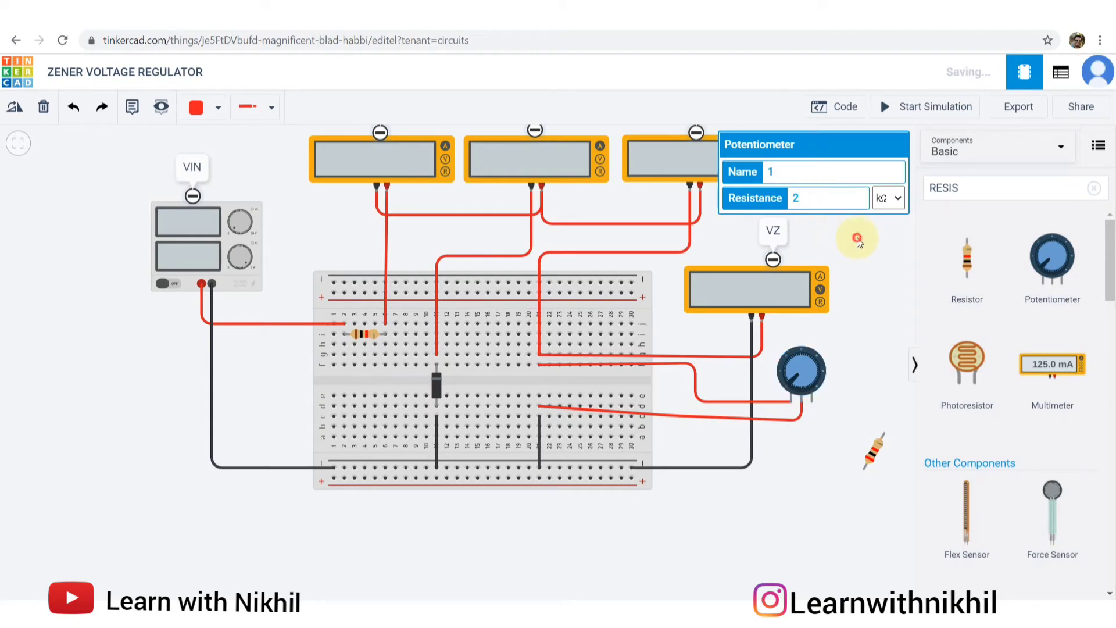
Step: Set the series resistor's resistance to 500 Ω
{"action": "left_click", "coordinate": [339, 340]}
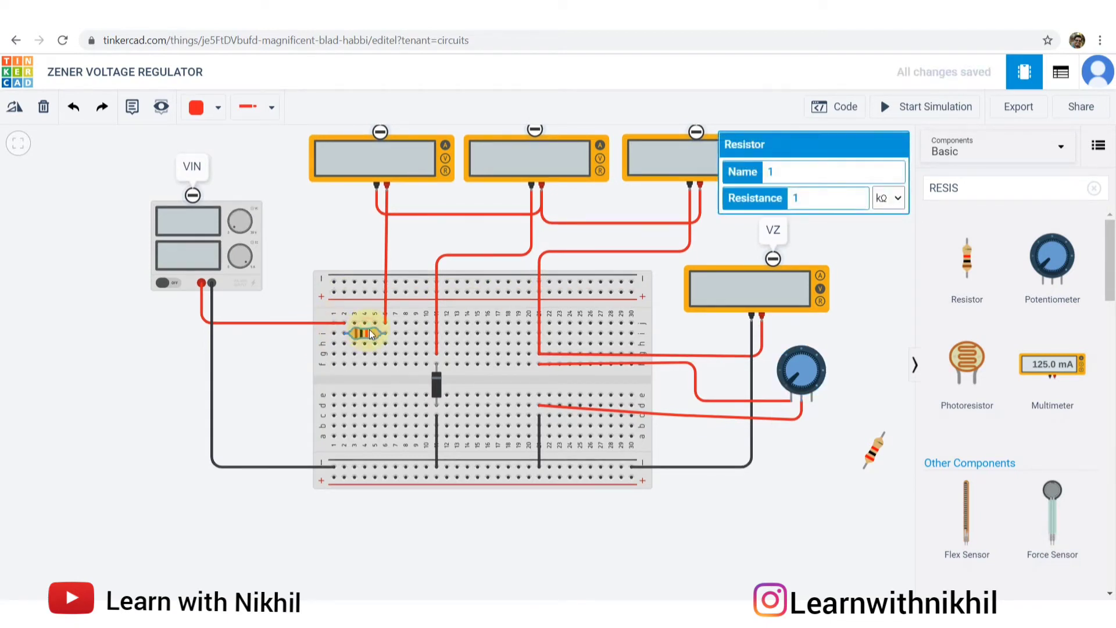
{"action": "left_click_drag", "start_coordinate": [838, 199], "coordinate": [775, 203]}
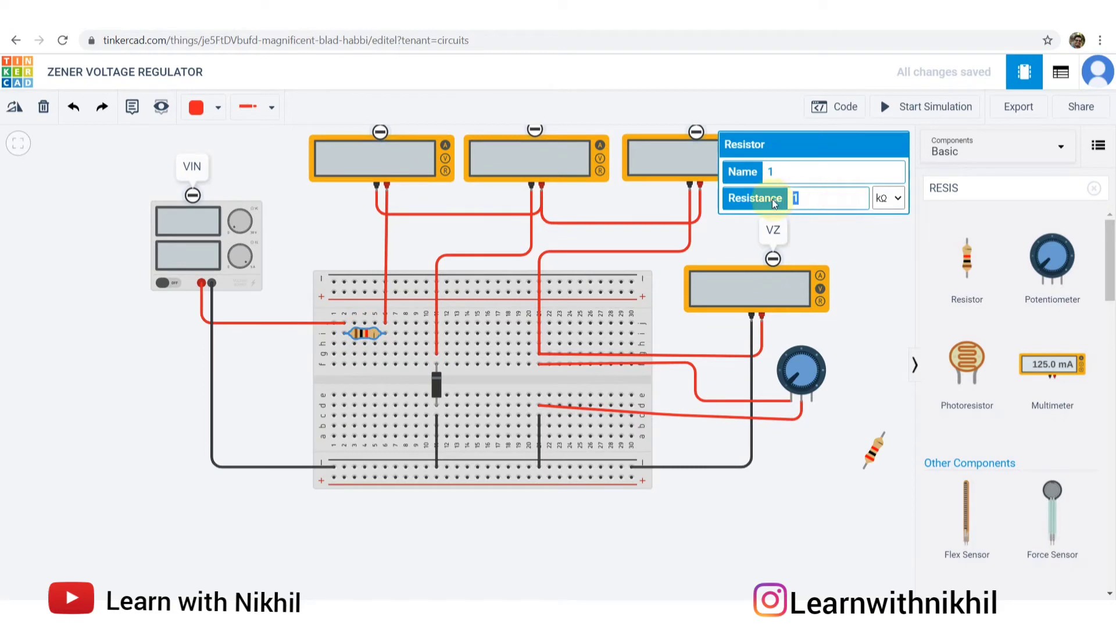
{"action": "type", "text": "500"}
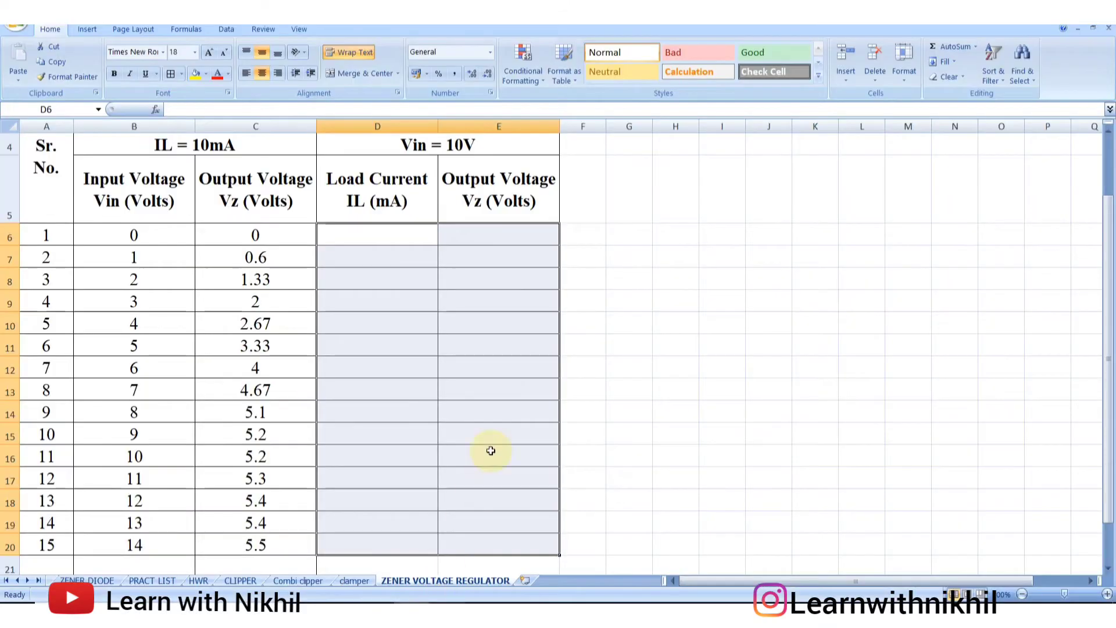
Step: Copy the input voltage values 0 to 10 from B6:B16 into the Load Current IL column, starting at D6
{"action": "left_click", "coordinate": [447, 256]}
{"action": "left_click", "coordinate": [374, 233]}
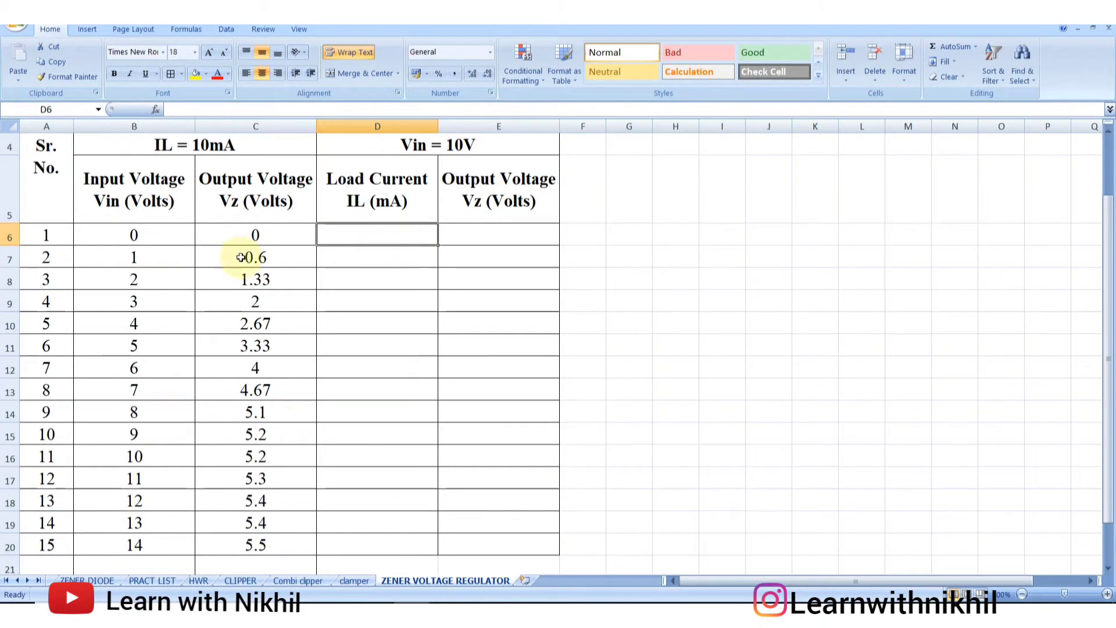
{"action": "left_click_drag", "start_coordinate": [168, 235], "coordinate": [163, 457]}
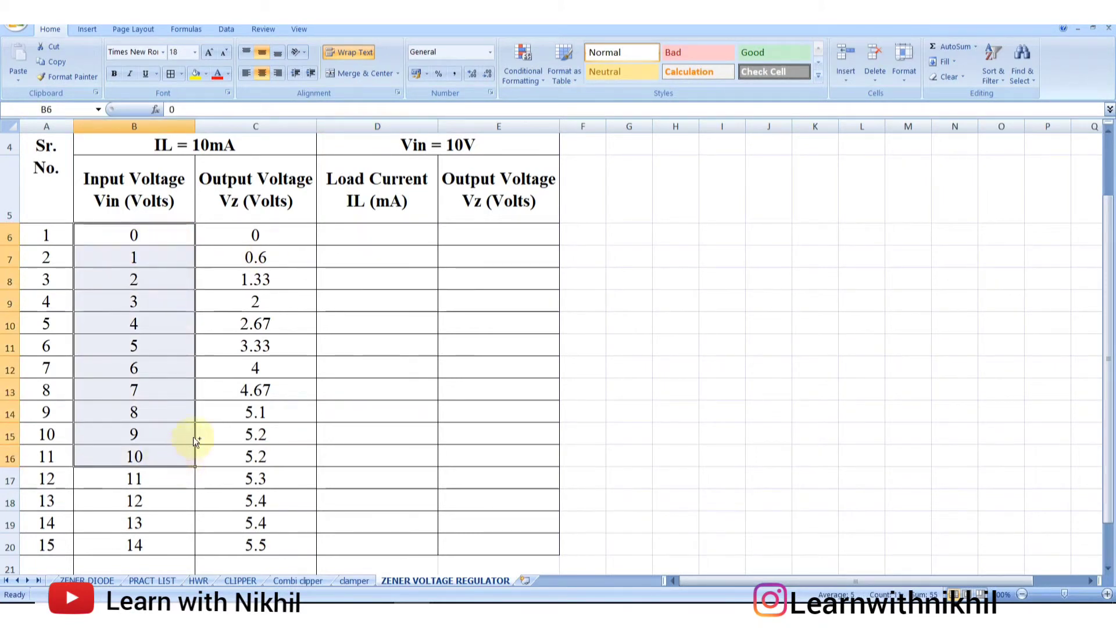
{"action": "key", "text": "ctrl+c"}
{"action": "left_click", "coordinate": [382, 237]}
{"action": "key", "text": "ctrl+v"}
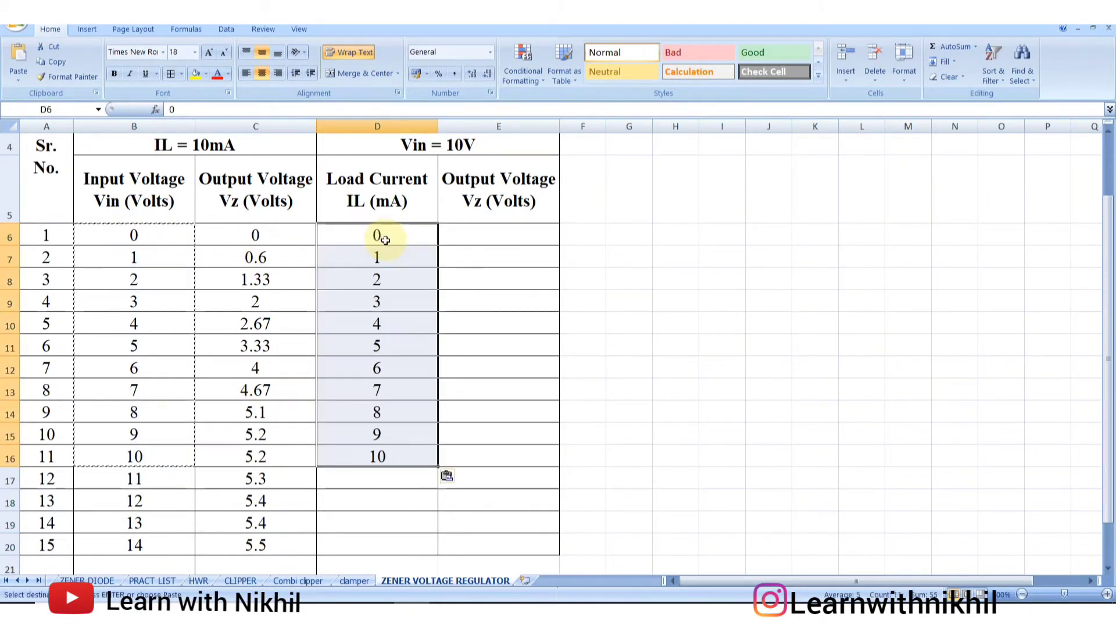
{"action": "left_click", "coordinate": [464, 298]}
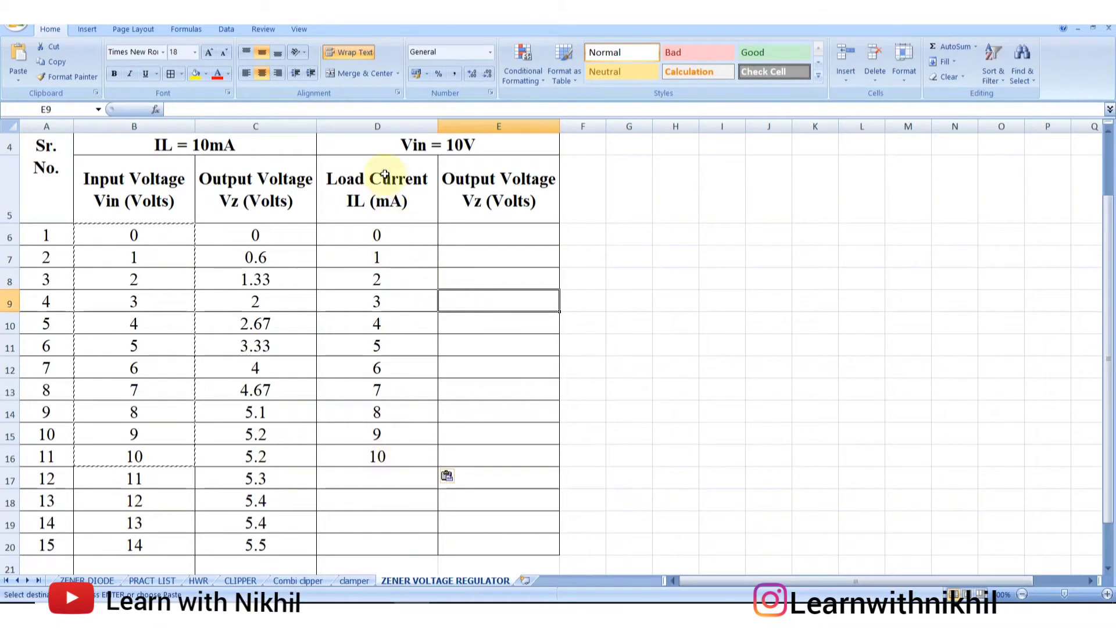
{"action": "left_click_drag", "start_coordinate": [522, 229], "coordinate": [506, 458]}
{"action": "scroll", "coordinate": [477, 167], "scroll_direction": "up", "scroll_amount": 1}
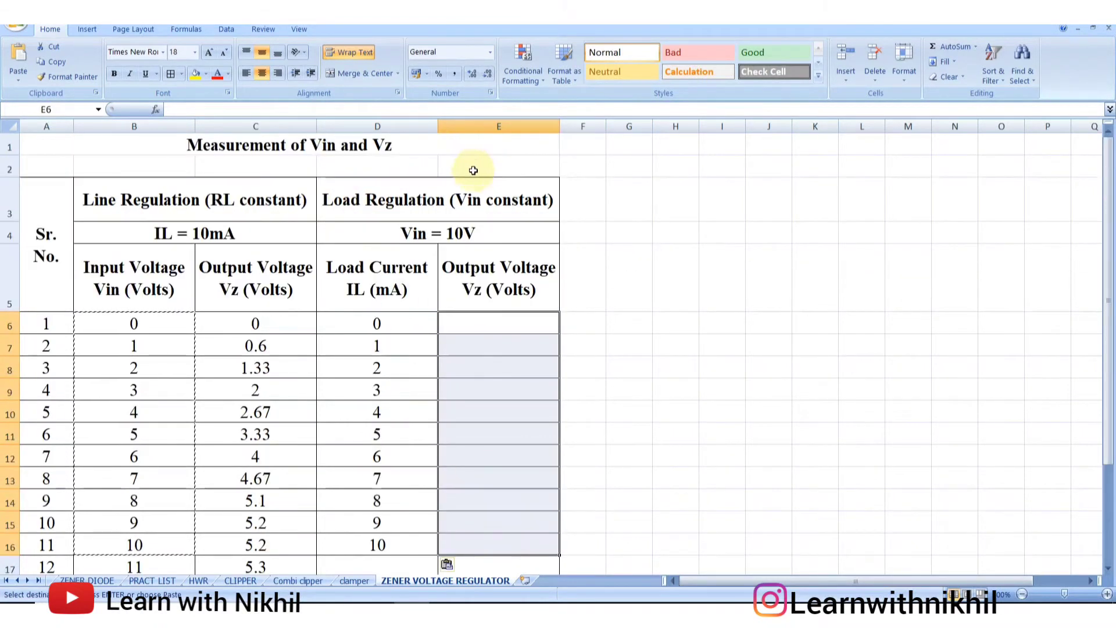
{"action": "left_click", "coordinate": [456, 232]}
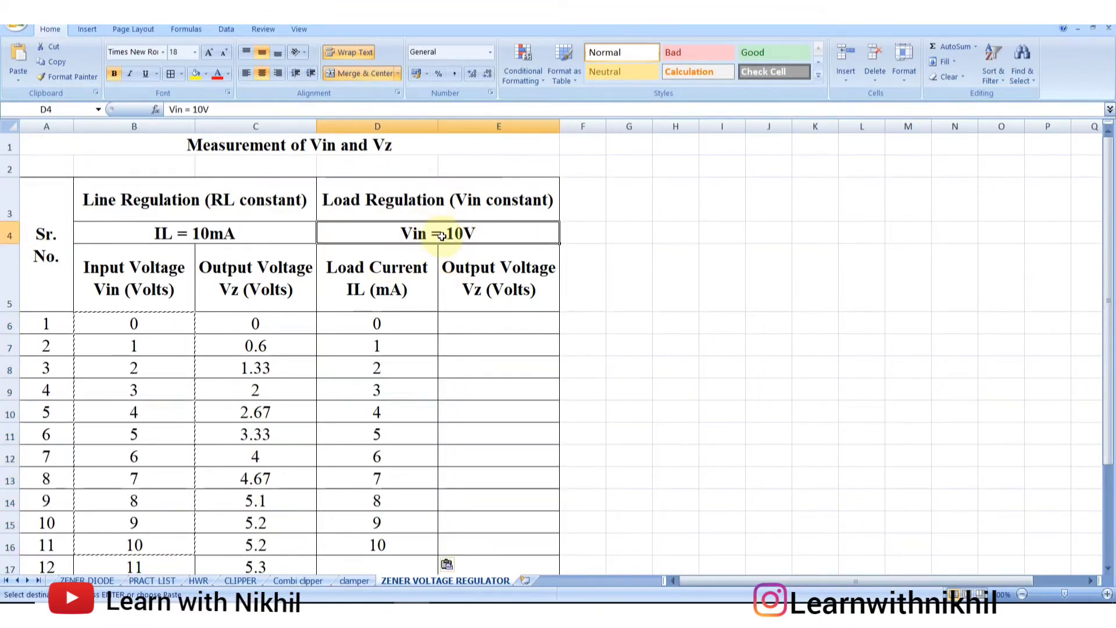
{"action": "left_click_drag", "start_coordinate": [396, 321], "coordinate": [378, 544]}
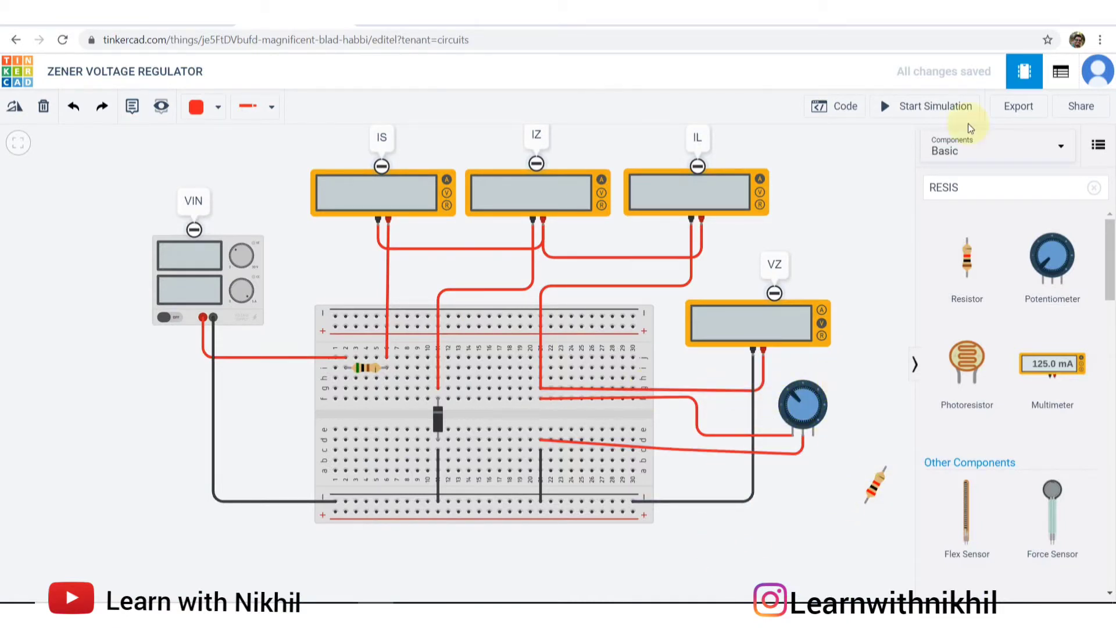
Step: Start the Tinkercad simulation and set the VIN power supply's voltage to 10 V
{"action": "left_click", "coordinate": [917, 109]}
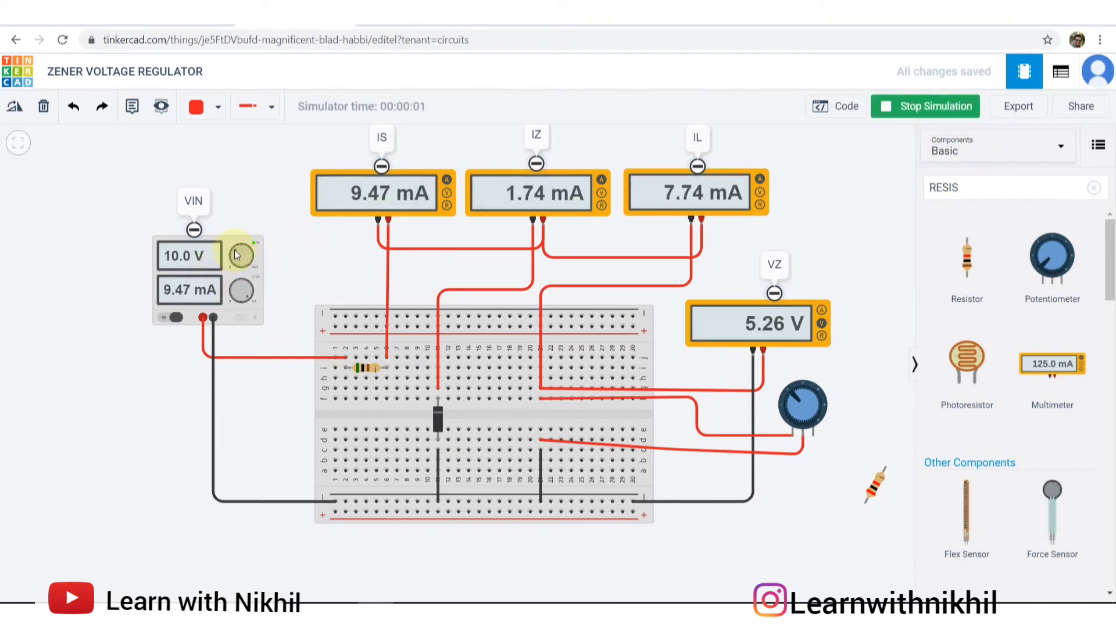
{"action": "left_click_drag", "start_coordinate": [236, 250], "coordinate": [237, 248]}
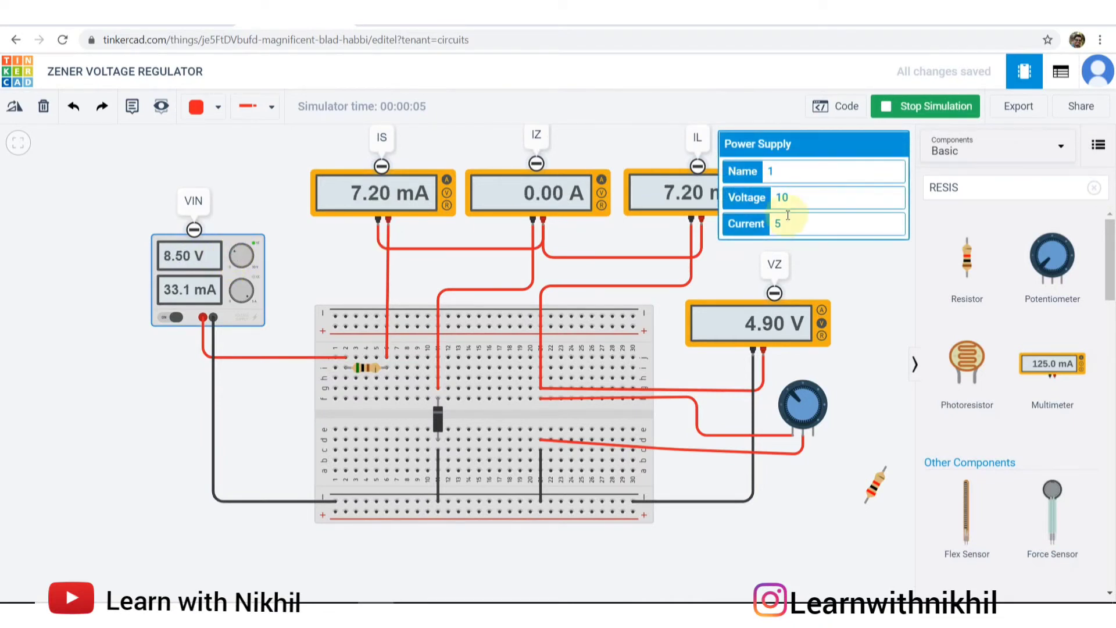
{"action": "left_click", "coordinate": [790, 198]}
{"action": "type", "text": "10"}
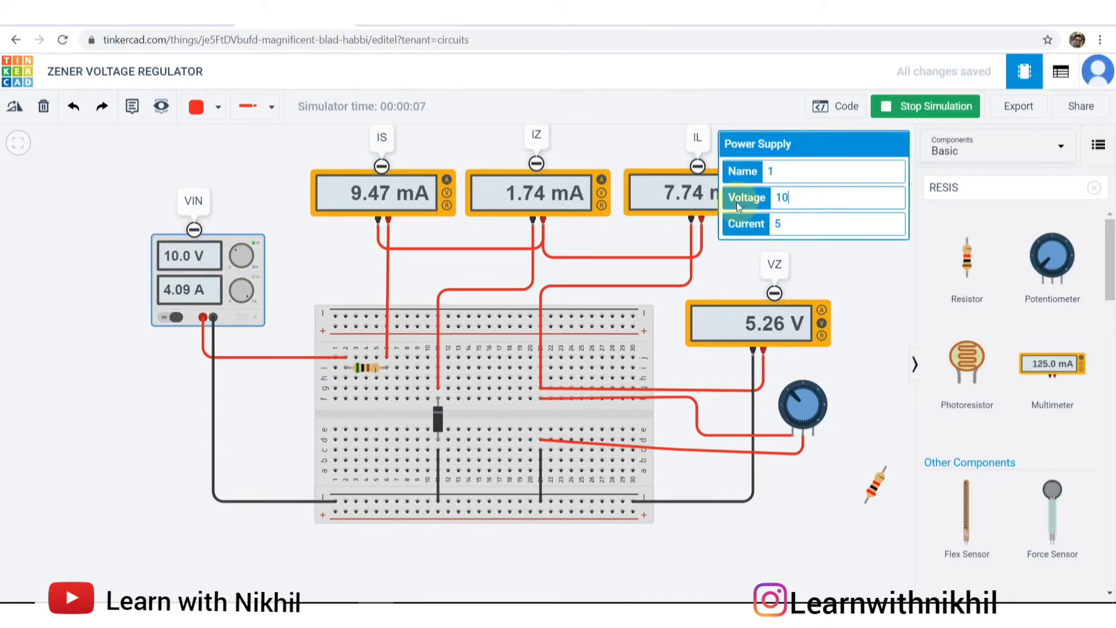
{"action": "left_click", "coordinate": [860, 275]}
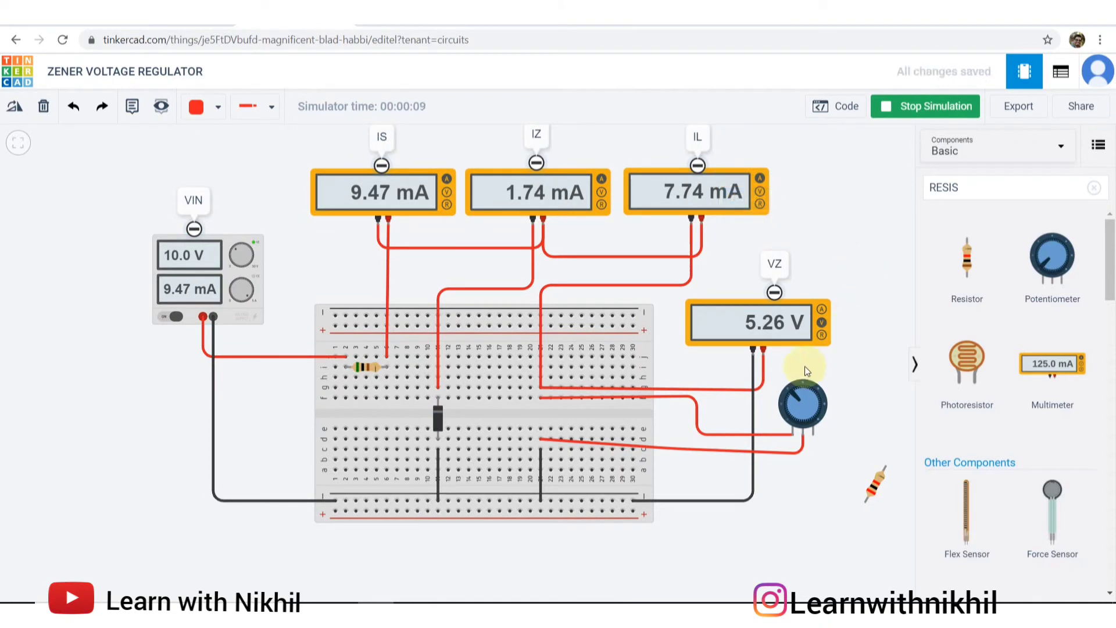
Step: Vary the load current by sweeping the potentiometer between its maximum and minimum, ending at maximum resistance
{"action": "left_click_drag", "start_coordinate": [797, 396], "coordinate": [813, 420]}
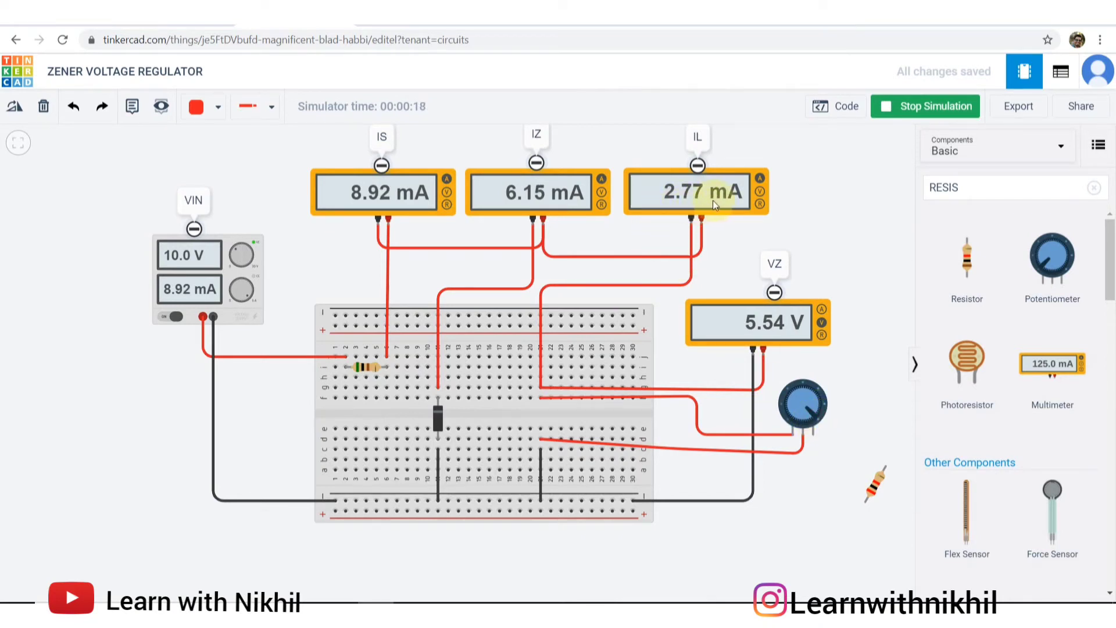
{"action": "mouse_move", "coordinate": [817, 418]}
{"action": "left_mouse_down"}
{"action": "mouse_move", "coordinate": [807, 385]}
{"action": "mouse_move", "coordinate": [786, 415]}
{"action": "mouse_move", "coordinate": [790, 399]}
{"action": "mouse_move", "coordinate": [816, 431]}
{"action": "left_mouse_up"}
{"action": "left_click", "coordinate": [814, 391]}
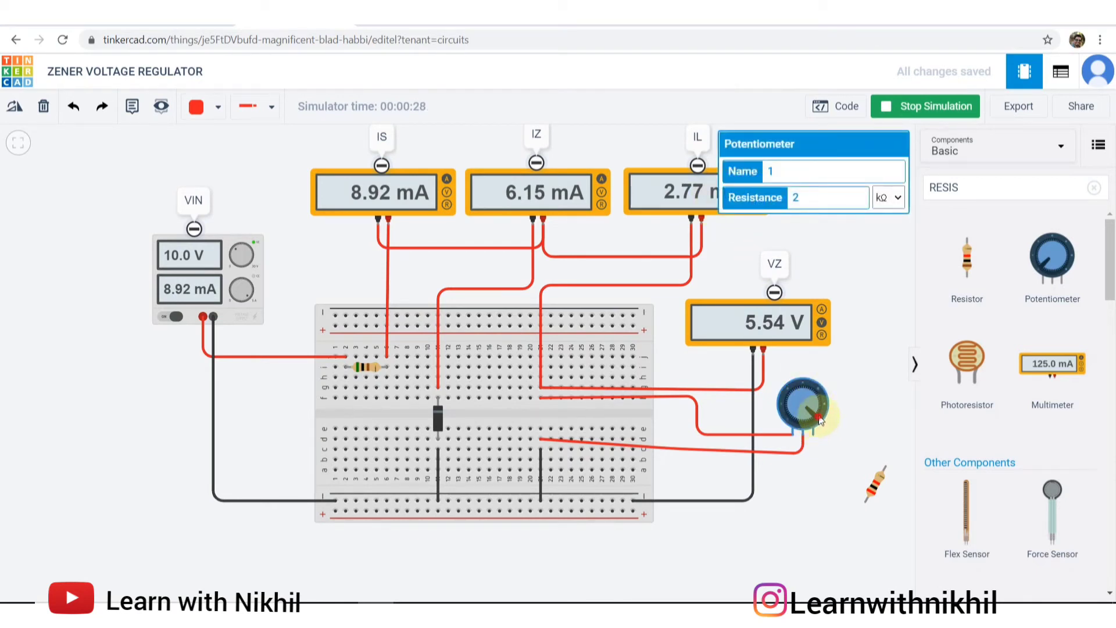
{"action": "left_click", "coordinate": [814, 403]}
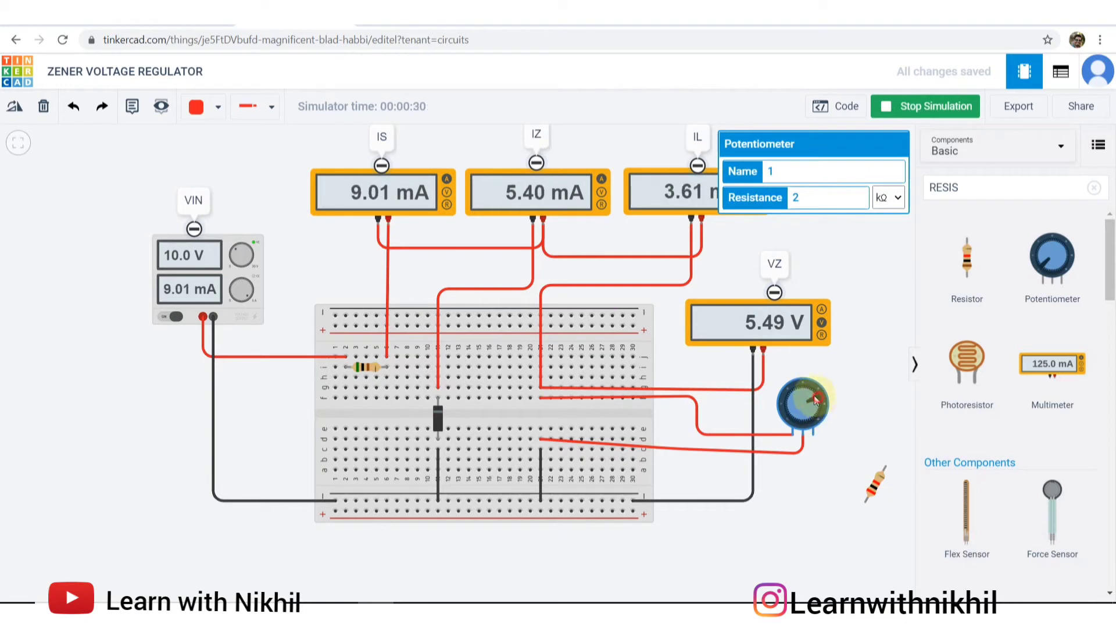
{"action": "left_click_drag", "start_coordinate": [815, 397], "coordinate": [801, 428]}
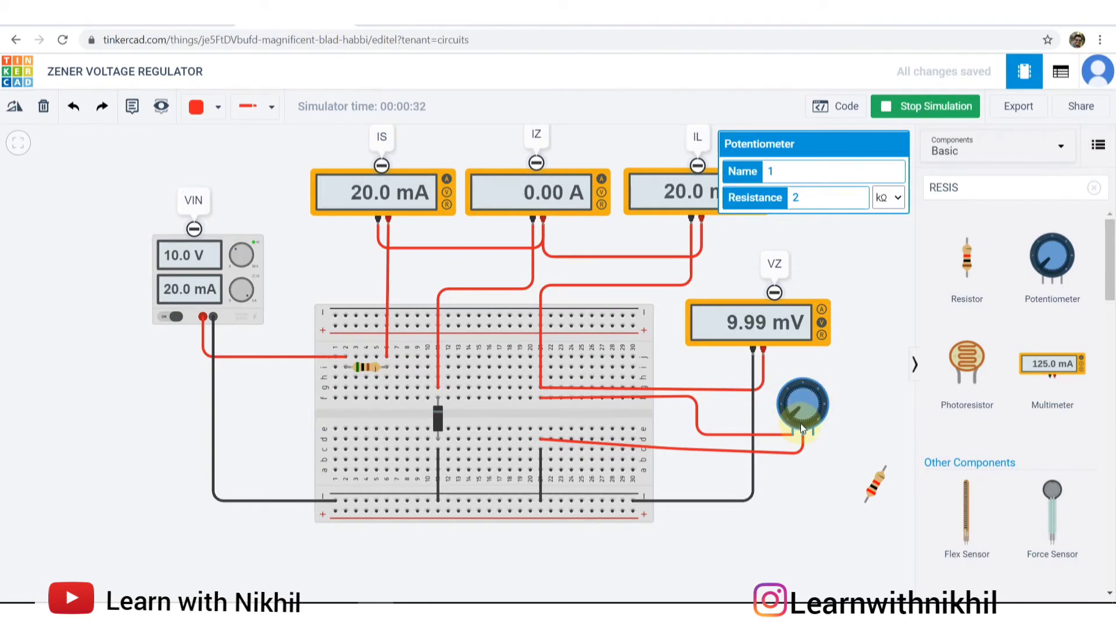
{"action": "left_click", "coordinate": [840, 286]}
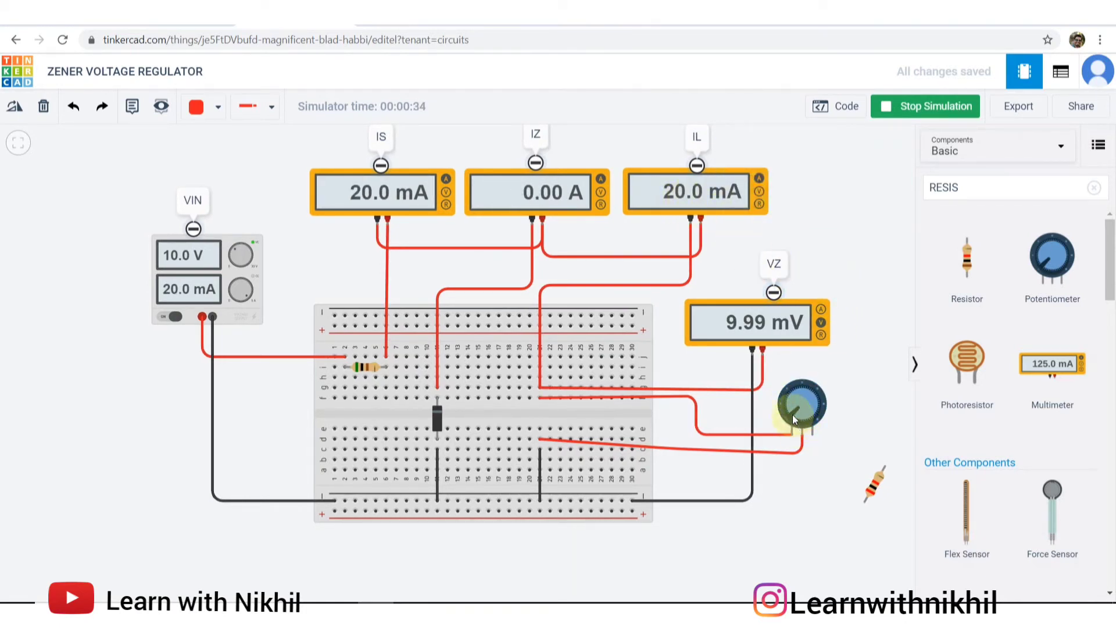
{"action": "mouse_move", "coordinate": [793, 414]}
{"action": "left_mouse_down"}
{"action": "mouse_move", "coordinate": [798, 389]}
{"action": "mouse_move", "coordinate": [817, 416]}
{"action": "mouse_move", "coordinate": [801, 391]}
{"action": "mouse_move", "coordinate": [819, 397]}
{"action": "mouse_move", "coordinate": [818, 415]}
{"action": "mouse_move", "coordinate": [812, 378]}
{"action": "mouse_move", "coordinate": [820, 416]}
{"action": "mouse_move", "coordinate": [807, 389]}
{"action": "mouse_move", "coordinate": [796, 391]}
{"action": "mouse_move", "coordinate": [811, 388]}
{"action": "mouse_move", "coordinate": [808, 414]}
{"action": "mouse_move", "coordinate": [794, 385]}
{"action": "mouse_move", "coordinate": [817, 398]}
{"action": "mouse_move", "coordinate": [794, 385]}
{"action": "mouse_move", "coordinate": [814, 414]}
{"action": "mouse_move", "coordinate": [801, 381]}
{"action": "mouse_move", "coordinate": [789, 400]}
{"action": "mouse_move", "coordinate": [808, 390]}
{"action": "mouse_move", "coordinate": [811, 414]}
{"action": "mouse_move", "coordinate": [801, 389]}
{"action": "mouse_move", "coordinate": [794, 396]}
{"action": "mouse_move", "coordinate": [818, 400]}
{"action": "mouse_move", "coordinate": [813, 416]}
{"action": "left_mouse_up"}
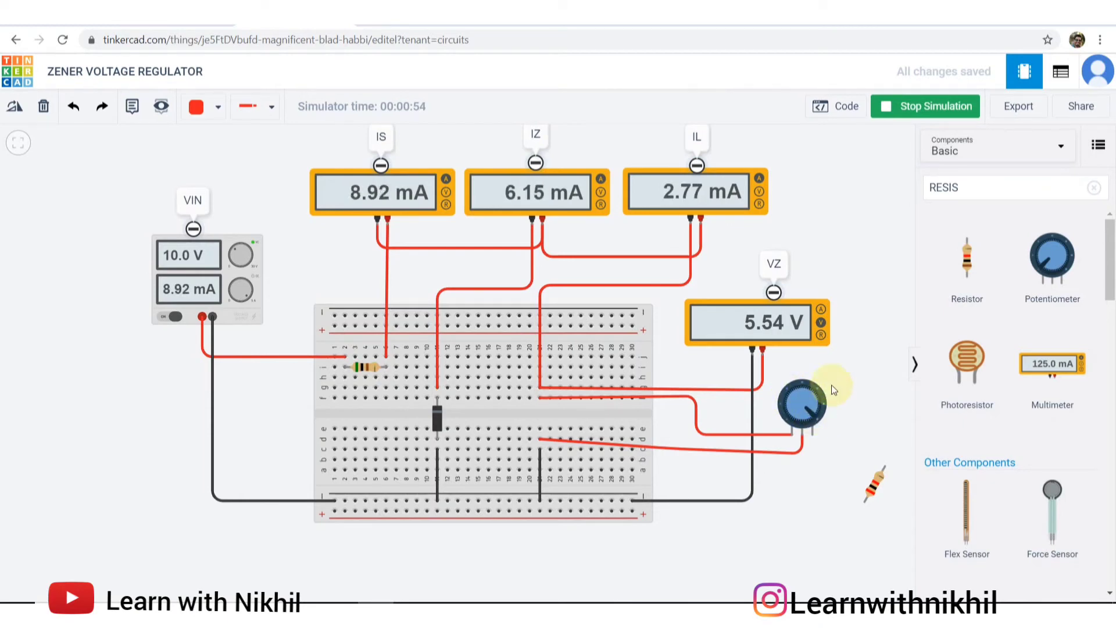
Step: Switch to the Excel sheet and review the load regulation table's Vin condition, Load Current IL values and empty Output Voltage Vz column
{"action": "key", "text": "alt+Tab"}
{"action": "left_click_drag", "start_coordinate": [498, 323], "coordinate": [505, 544]}
{"action": "left_click_drag", "start_coordinate": [498, 324], "coordinate": [502, 531]}
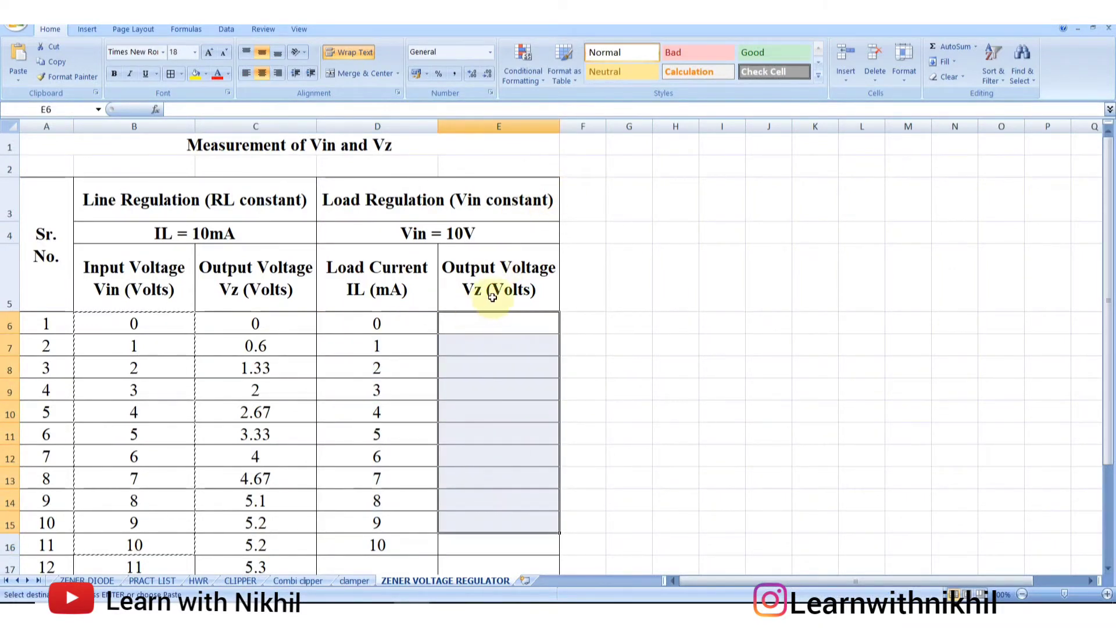
{"action": "scroll", "coordinate": [493, 297], "scroll_direction": "down", "scroll_amount": 1}
{"action": "scroll", "coordinate": [493, 297], "scroll_direction": "up", "scroll_amount": 1}
{"action": "left_click", "coordinate": [409, 326]}
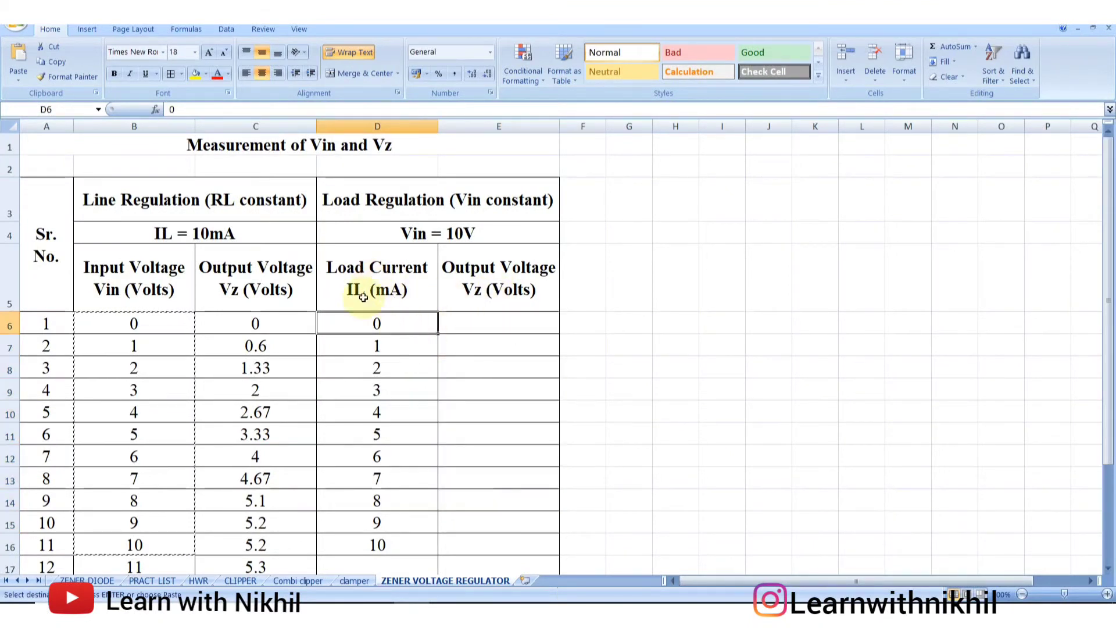
{"action": "left_click", "coordinate": [437, 241]}
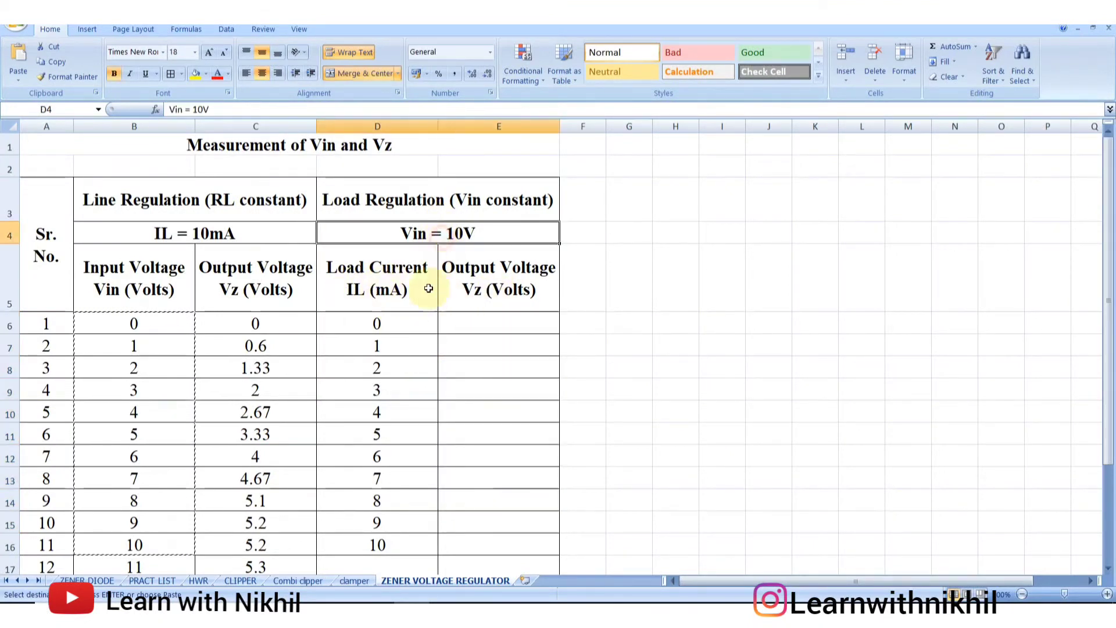
{"action": "left_click", "coordinate": [419, 293]}
{"action": "left_click", "coordinate": [419, 327]}
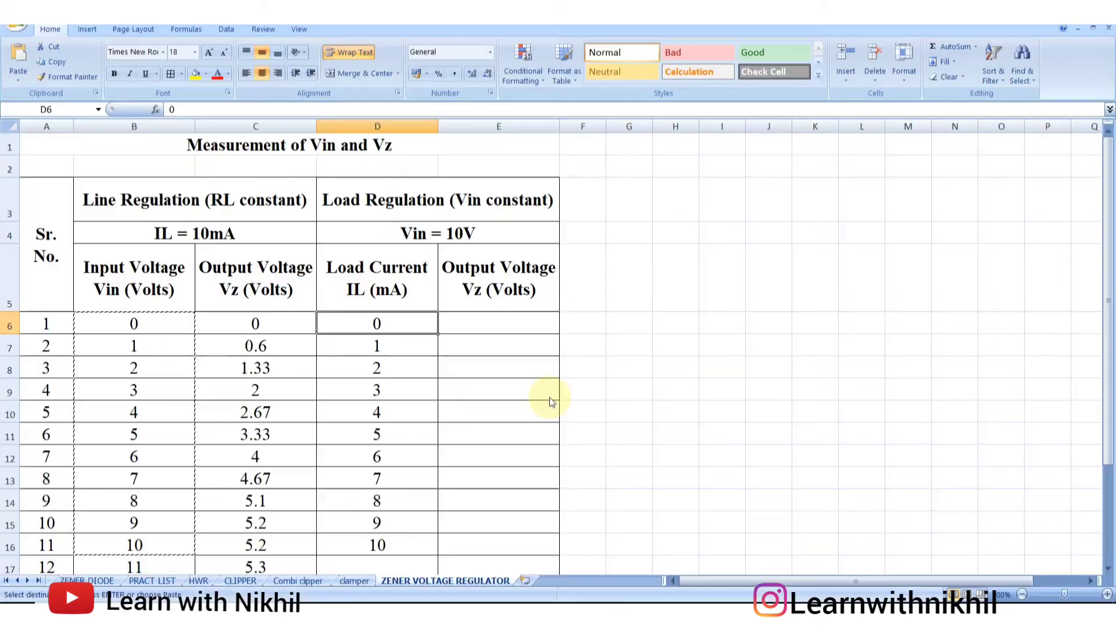
{"action": "left_click", "coordinate": [381, 345]}
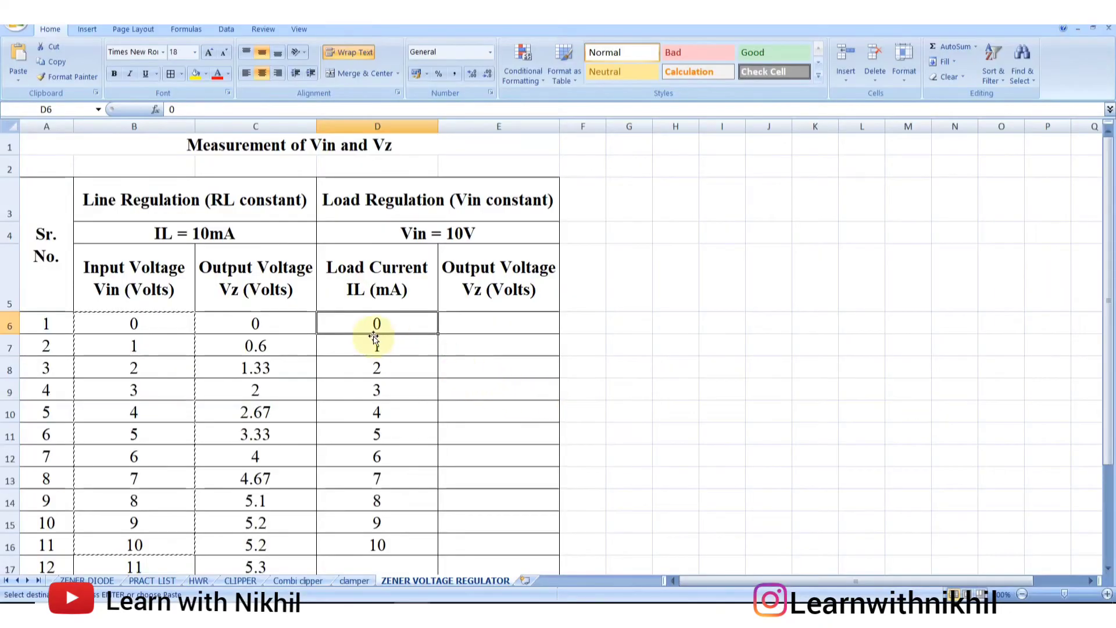
{"action": "left_click", "coordinate": [389, 367]}
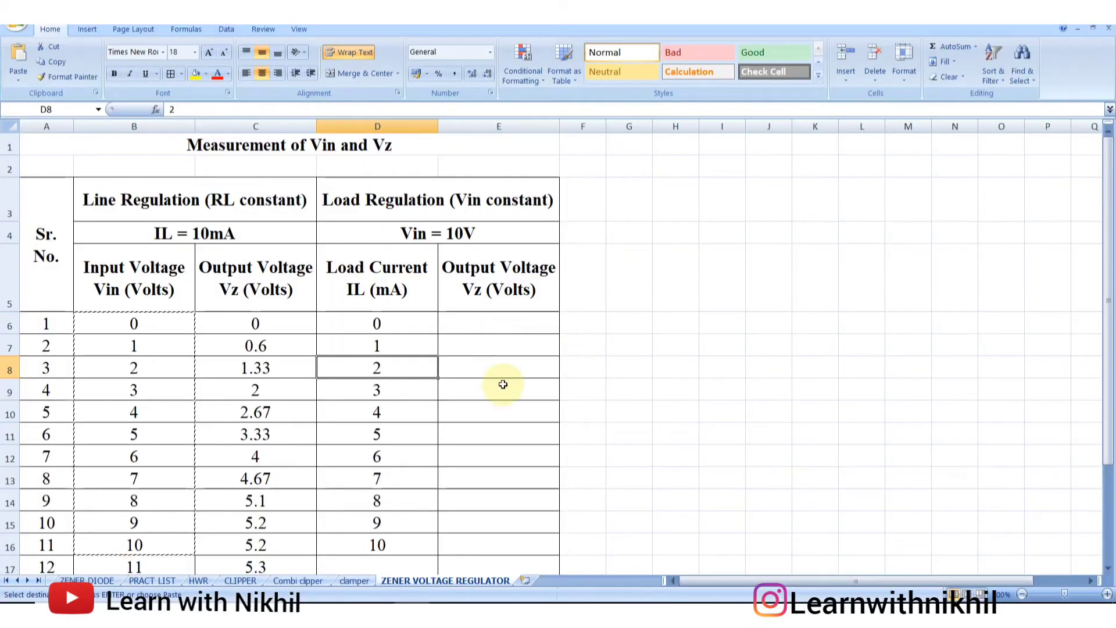
Step: Enter 5.5 as the load regulation Output Voltage Vz for the 2 mA load current in E8
{"action": "left_click", "coordinate": [519, 367]}
{"action": "type", "text": "5."}
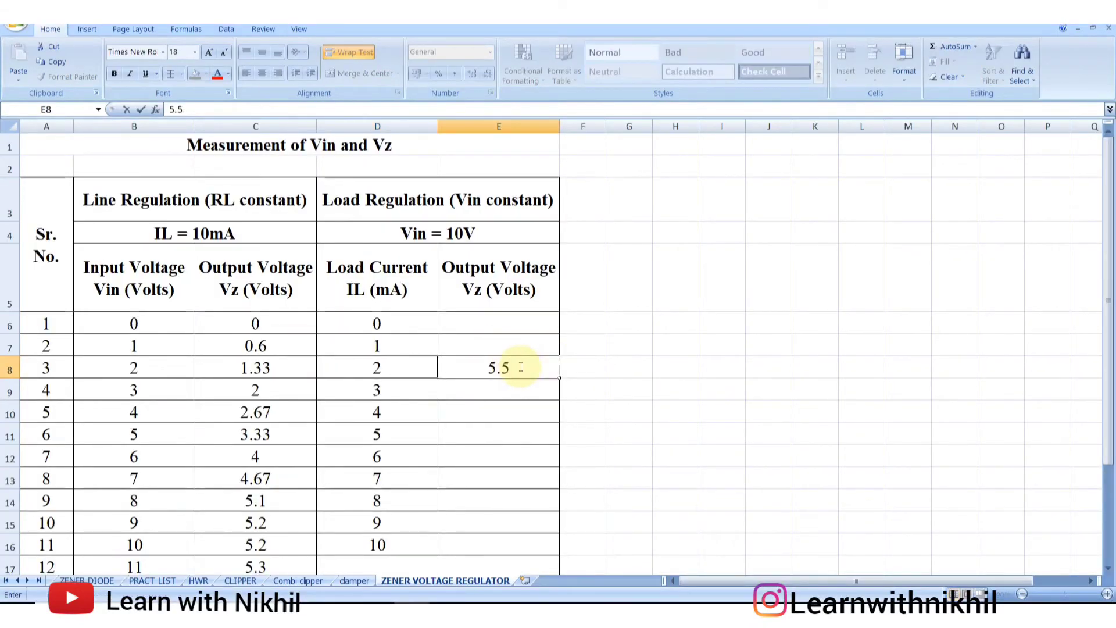
{"action": "type", "text": "5"}
{"action": "key", "text": "Return"}
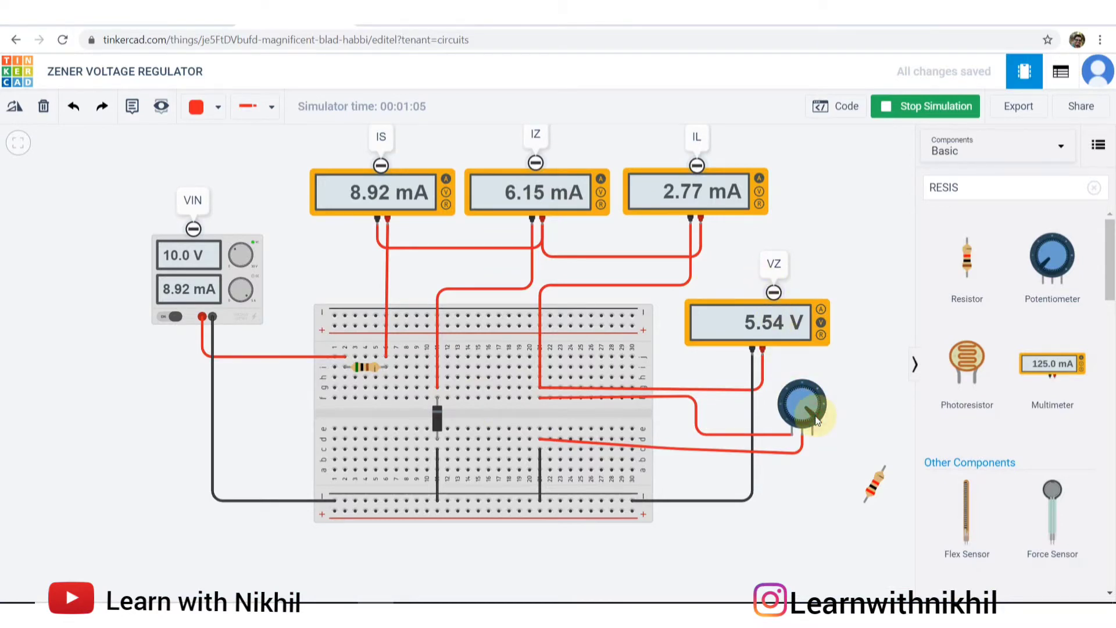
Step: Adjust the Tinkercad potentiometer to a load current of about 3 mA and record Vz as 5.5 in E9 of the Excel sheet
{"action": "left_click_drag", "start_coordinate": [815, 419], "coordinate": [820, 413]}
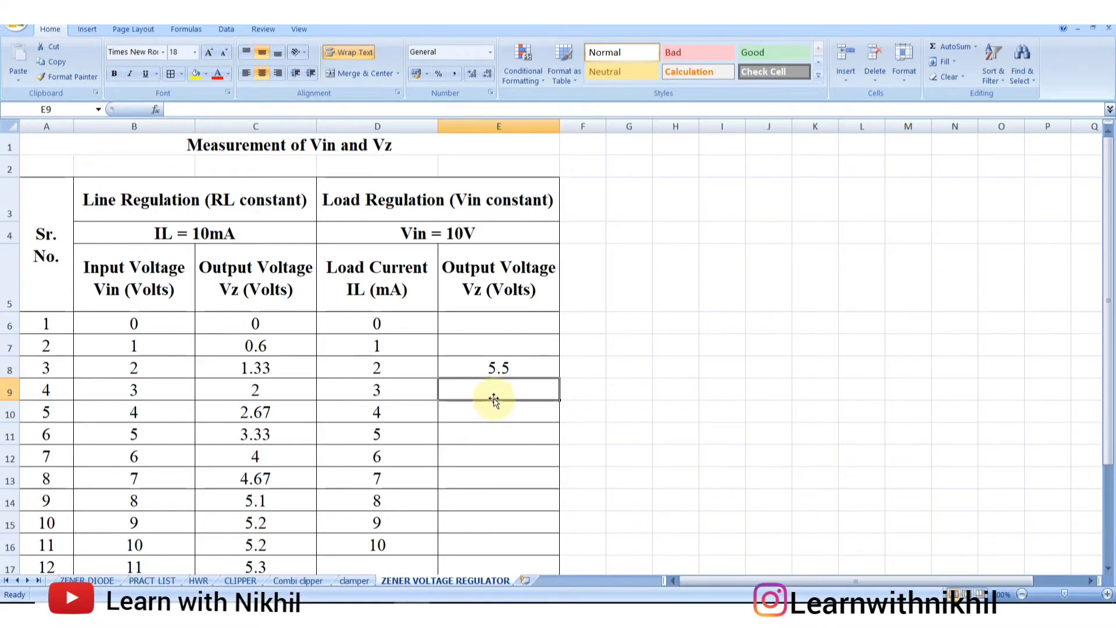
{"action": "type", "text": "5.5"}
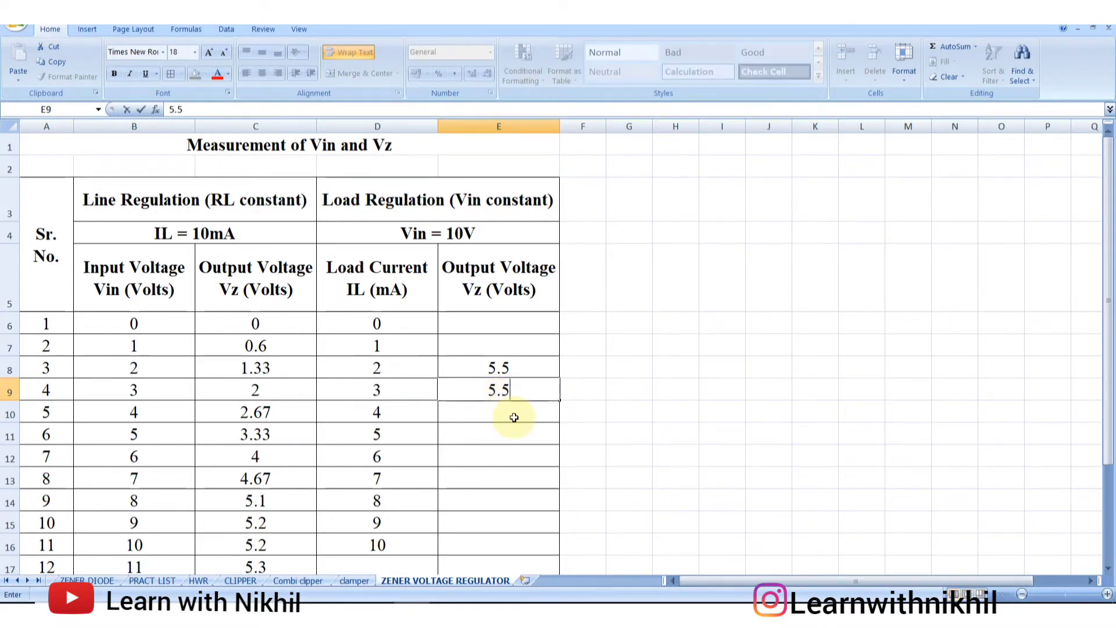
{"action": "key", "text": "Return"}
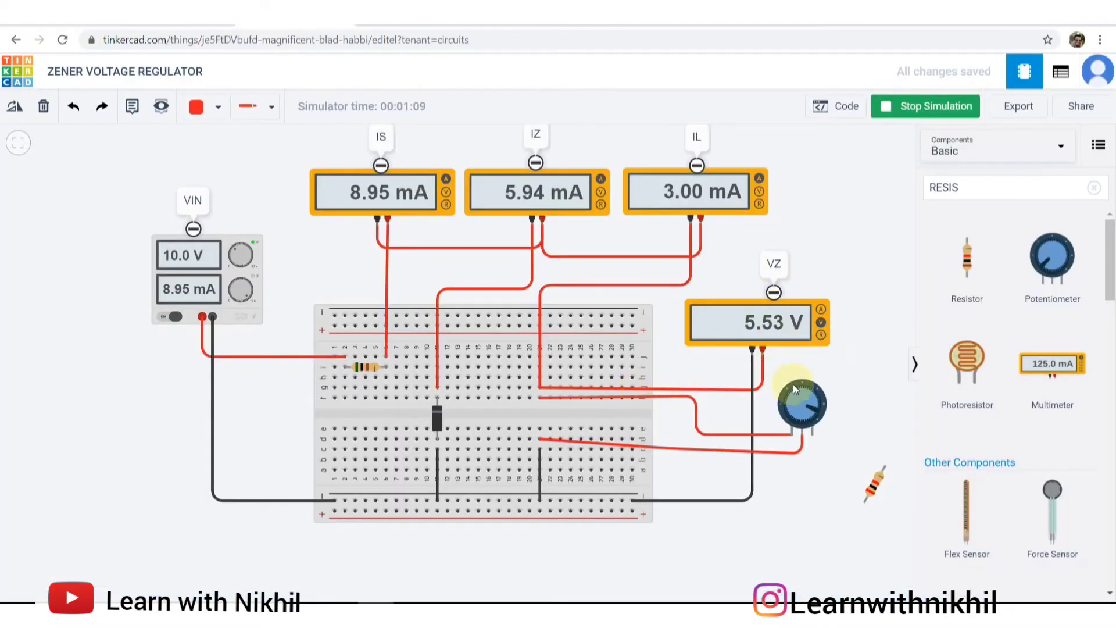
Step: Adjust the Tinkercad potentiometer to a load current of about 4 mA and record Vz as 5.4 in E10 of the Excel sheet
{"action": "left_click_drag", "start_coordinate": [793, 384], "coordinate": [821, 389]}
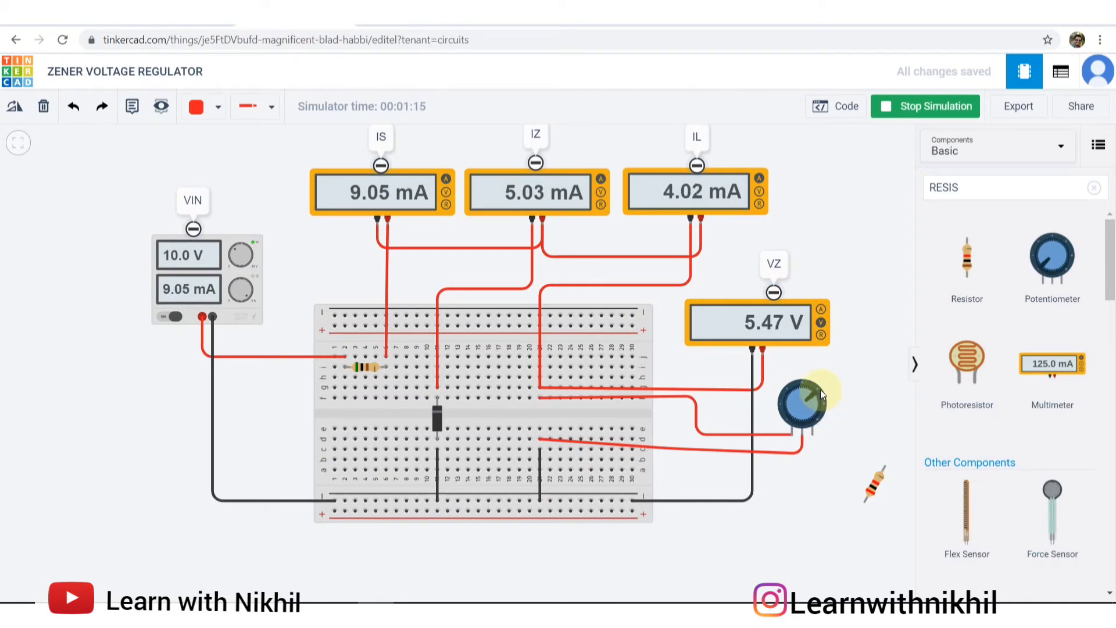
{"action": "left_click", "coordinate": [755, 322]}
{"action": "key", "text": "alt+Tab"}
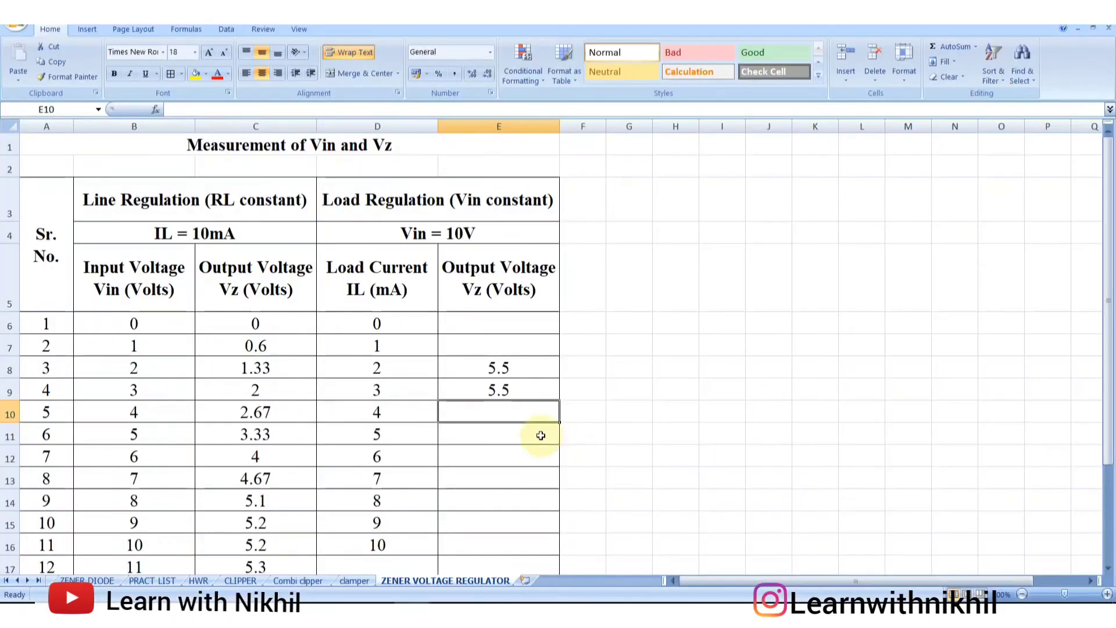
{"action": "type", "text": "5"}
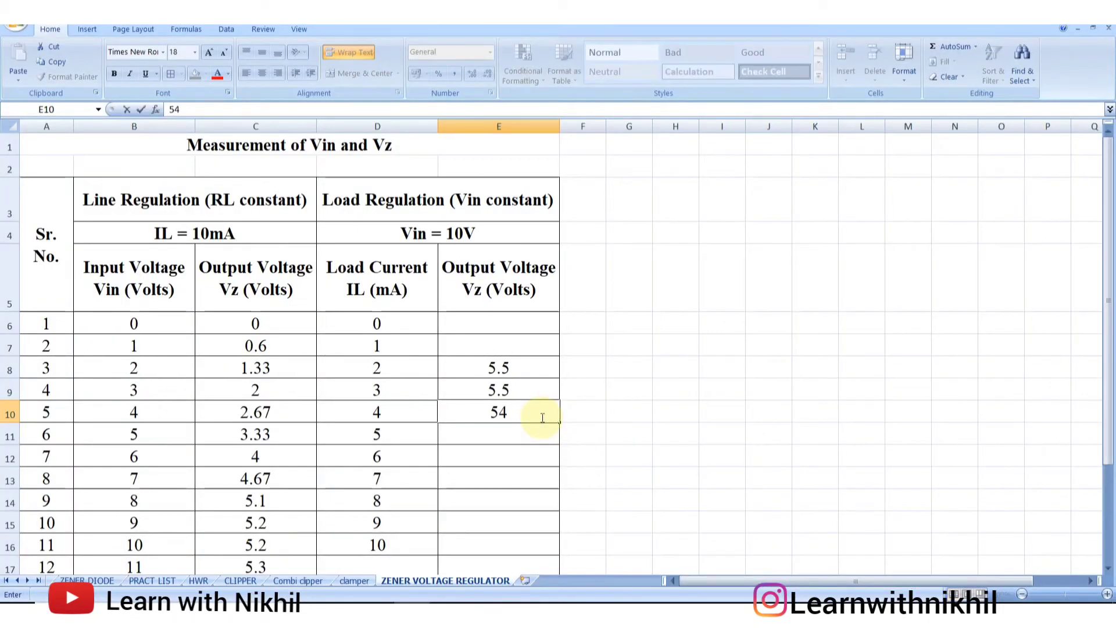
{"action": "type", "text": ".4"}
{"action": "key", "text": "Return"}
{"action": "key", "text": "Right"}
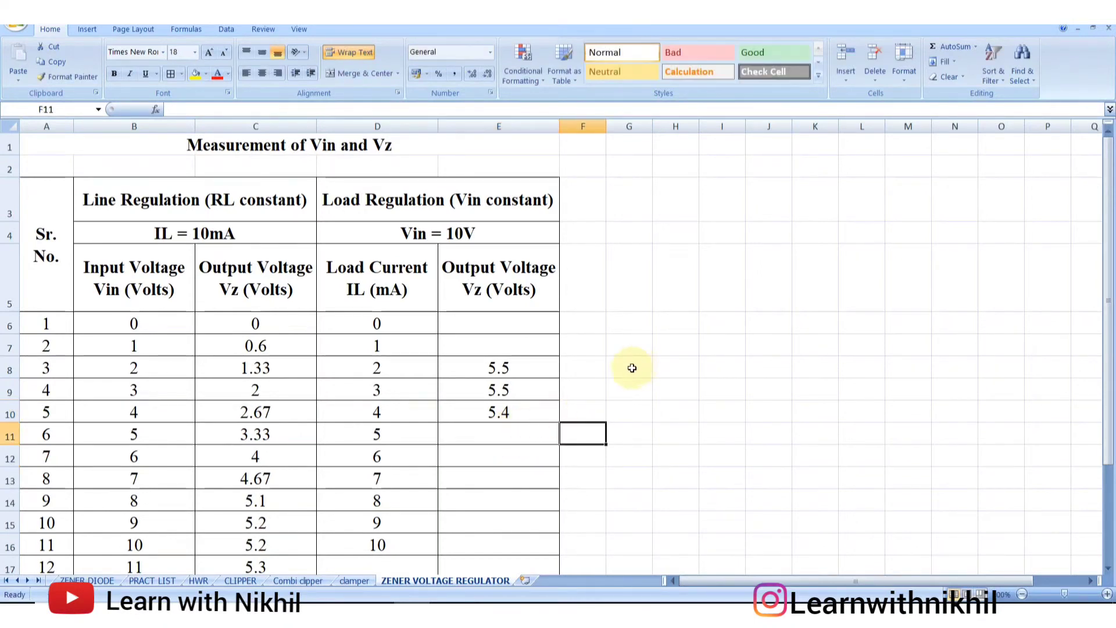
{"action": "left_click", "coordinate": [482, 434]}
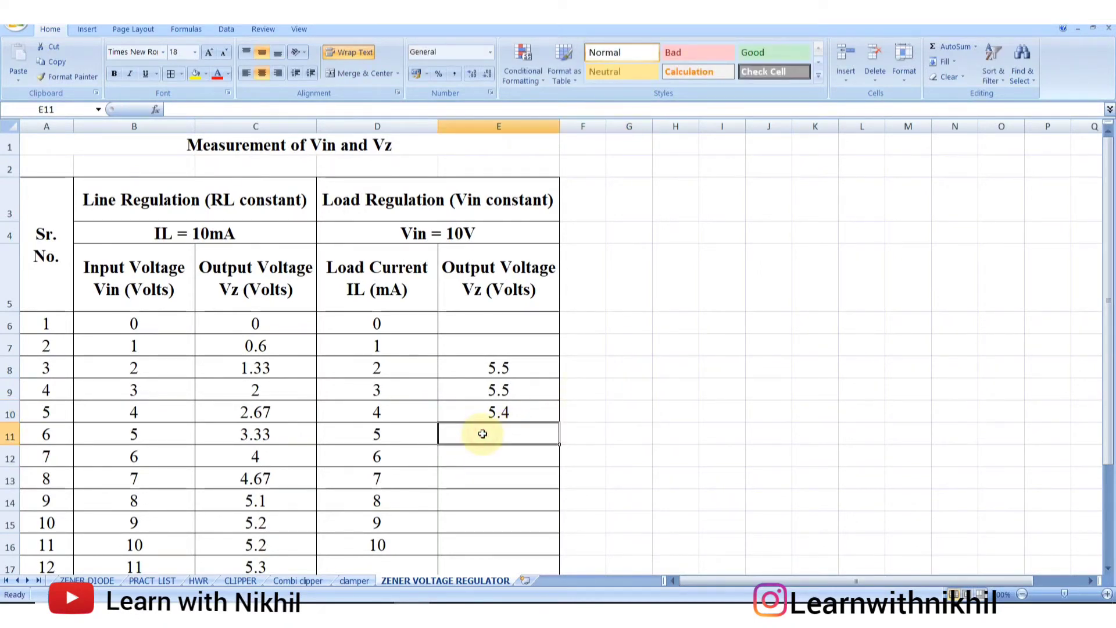
Step: Adjust the Tinkercad potentiometer to a load current of about 5 mA and record Vz as 5.4 in E11 of the Excel sheet
{"action": "key", "text": "alt+Tab"}
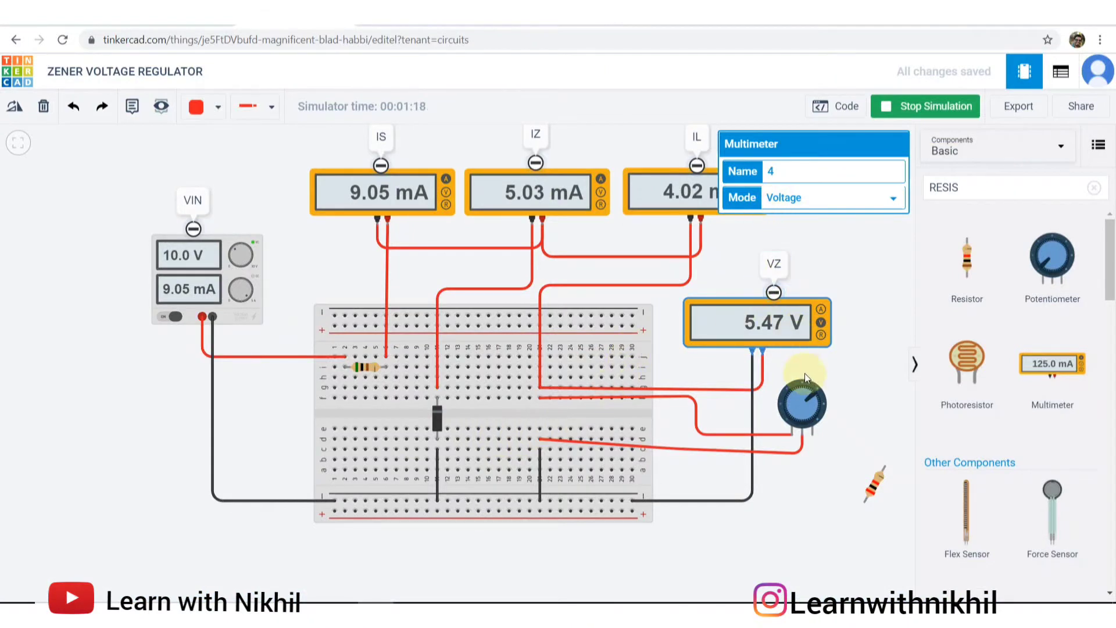
{"action": "left_click_drag", "start_coordinate": [814, 389], "coordinate": [814, 391]}
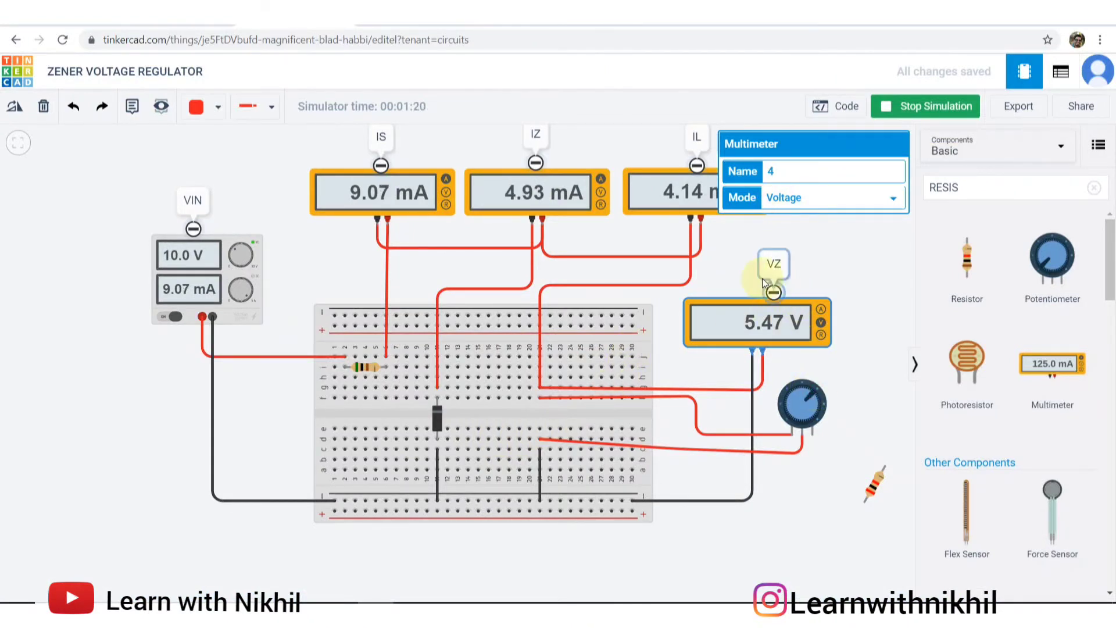
{"action": "left_click", "coordinate": [814, 389]}
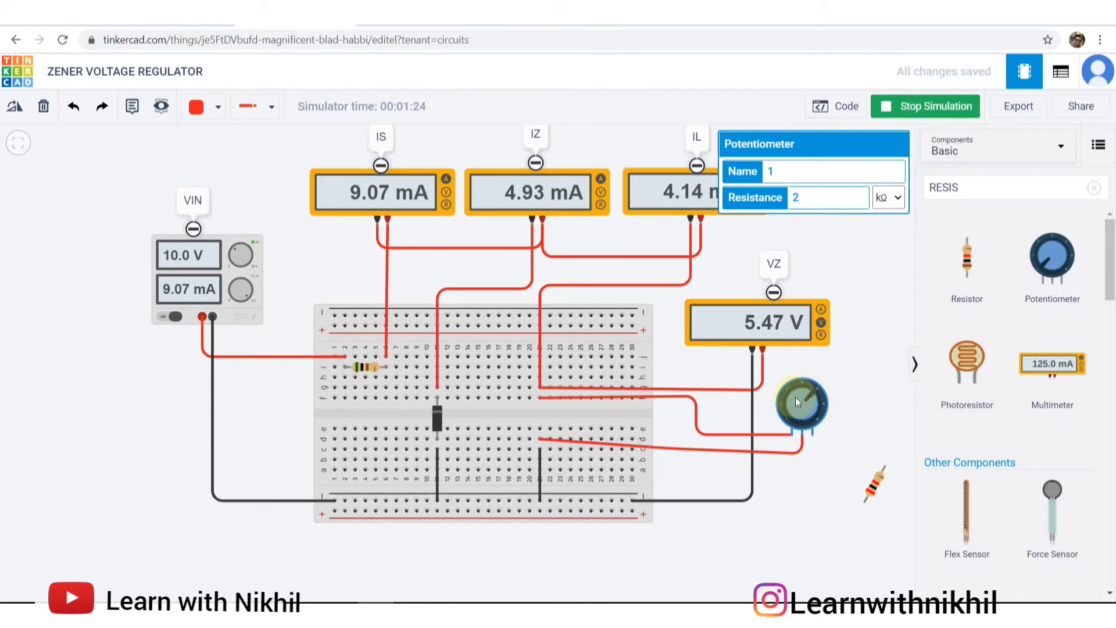
{"action": "mouse_move", "coordinate": [810, 387]}
{"action": "left_mouse_down"}
{"action": "mouse_move", "coordinate": [806, 397]}
{"action": "mouse_move", "coordinate": [812, 385]}
{"action": "left_mouse_up"}
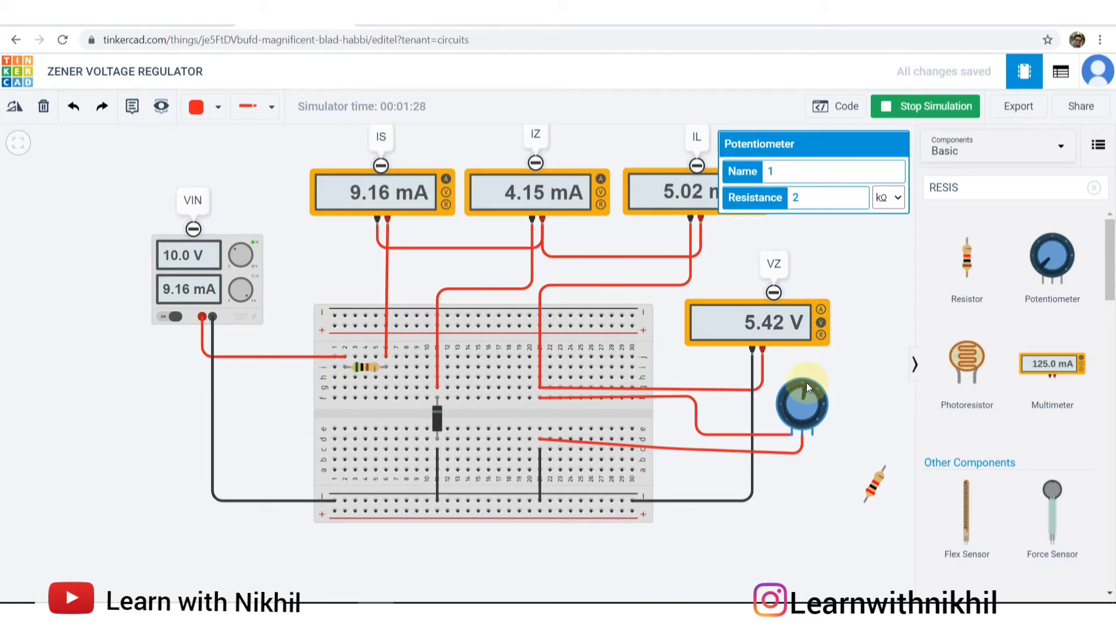
{"action": "left_click", "coordinate": [766, 332]}
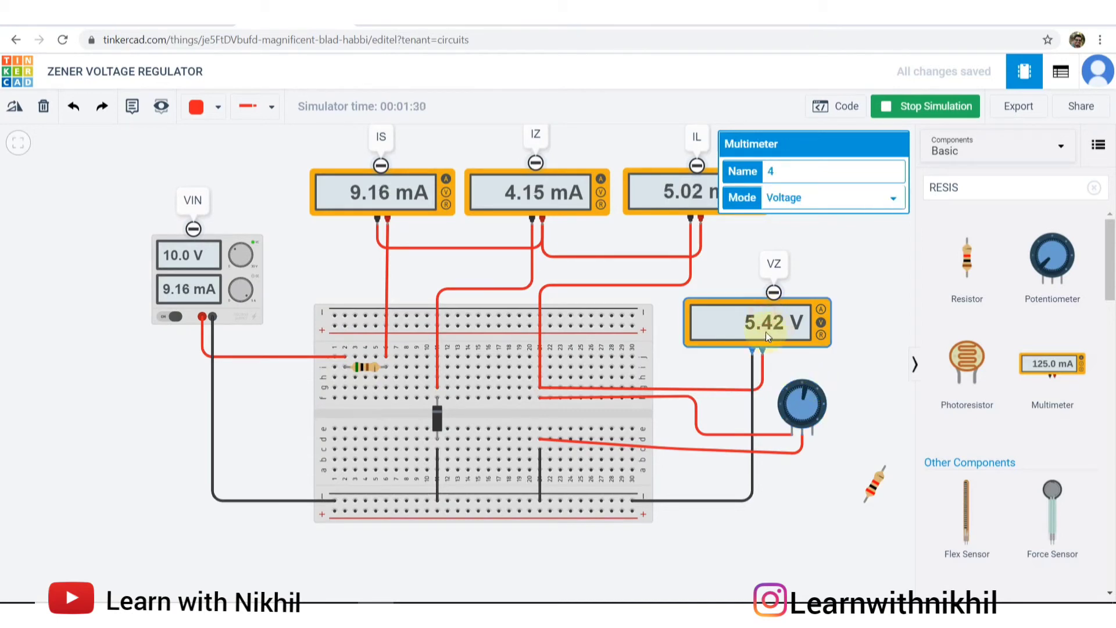
{"action": "left_click", "coordinate": [858, 267]}
{"action": "key", "text": "alt+Tab"}
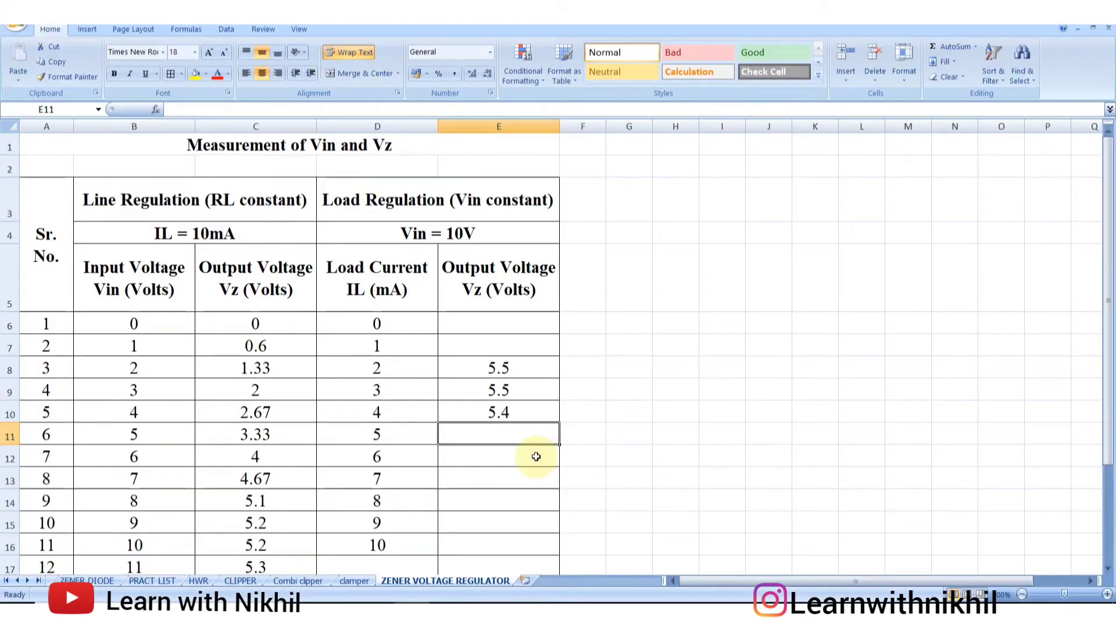
{"action": "type", "text": "5.4"}
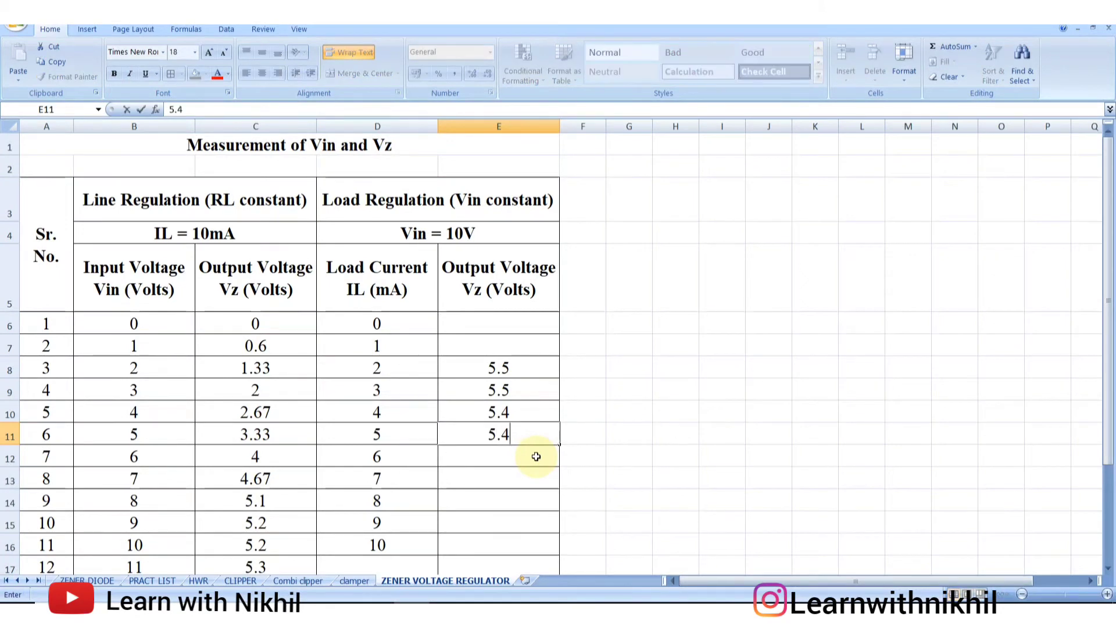
{"action": "key", "text": "Return"}
Step: Adjust the Tinkercad potentiometer to a load current of about 6 mA and record Vz as 5.3 in E12 of the Excel sheet
{"action": "key", "text": "alt+Tab"}
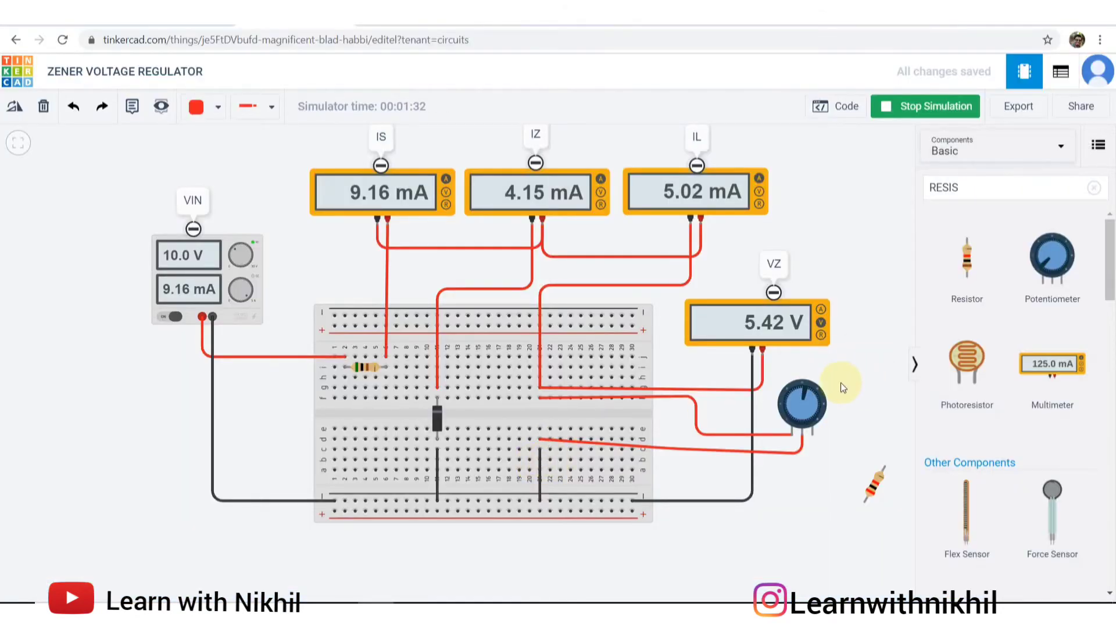
{"action": "left_click_drag", "start_coordinate": [806, 388], "coordinate": [797, 388]}
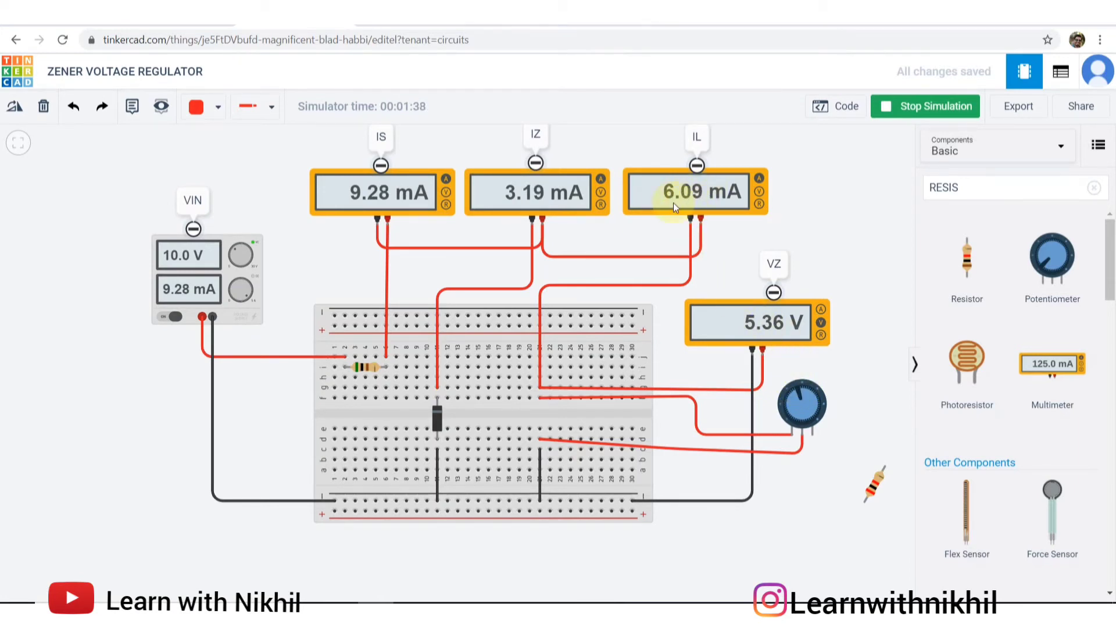
{"action": "left_click", "coordinate": [779, 328]}
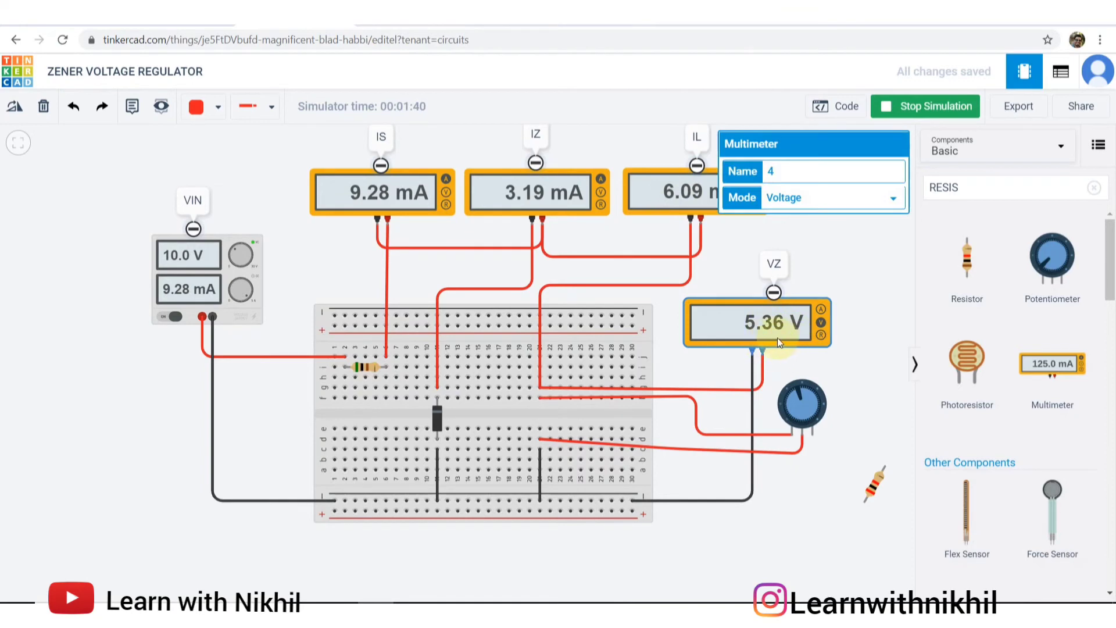
{"action": "left_click", "coordinate": [857, 257]}
{"action": "key", "text": "alt+Tab"}
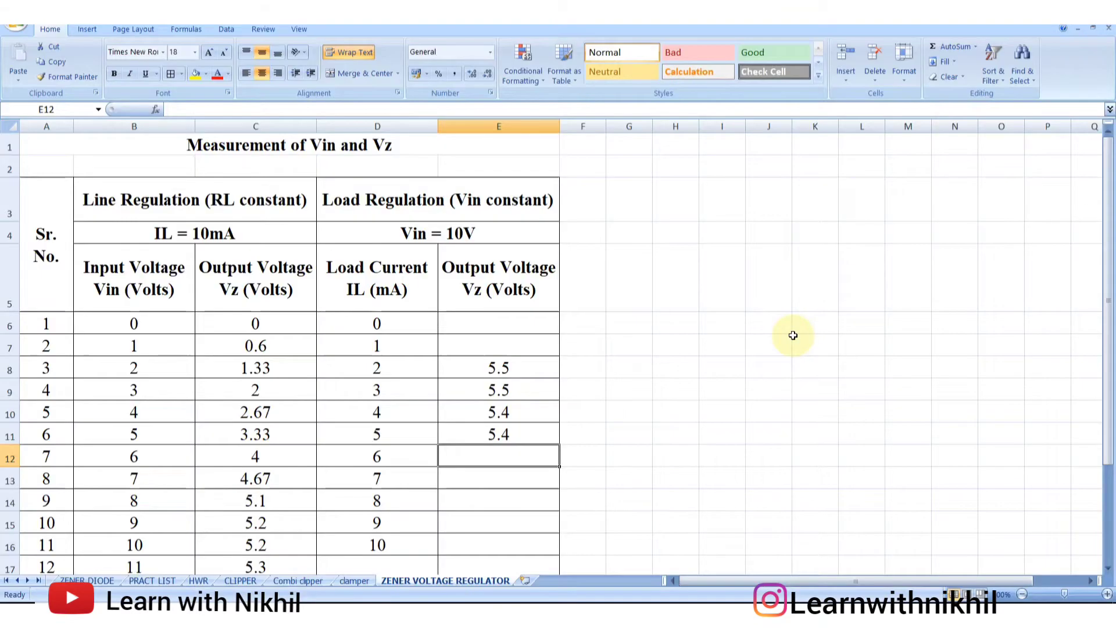
{"action": "type", "text": "5"}
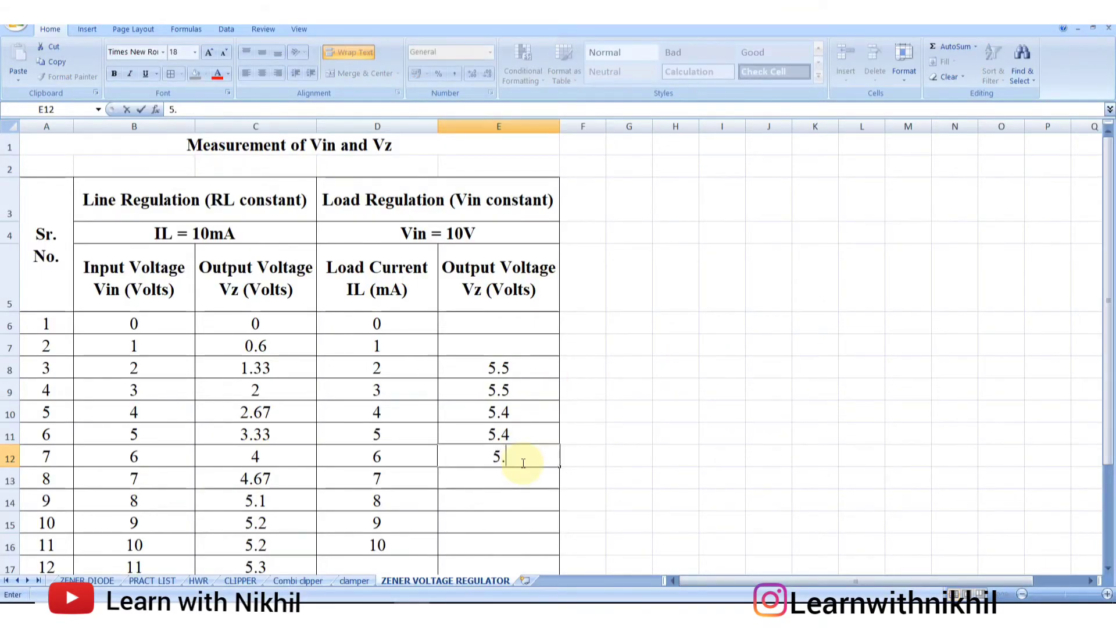
{"action": "type", "text": ".3"}
{"action": "key", "text": "Return"}
Step: Adjust the Tinkercad potentiometer to a load current of about 7.3 mA and record Vz as 5.2 in E13 of the Excel sheet
{"action": "key", "text": "alt+Tab"}
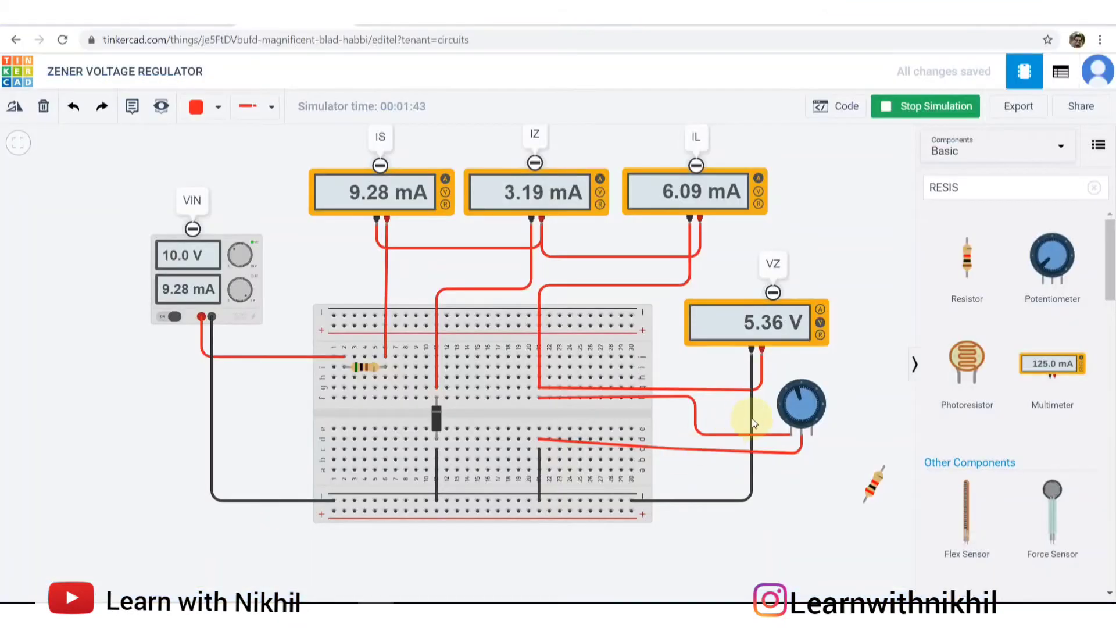
{"action": "left_click_drag", "start_coordinate": [796, 388], "coordinate": [794, 393]}
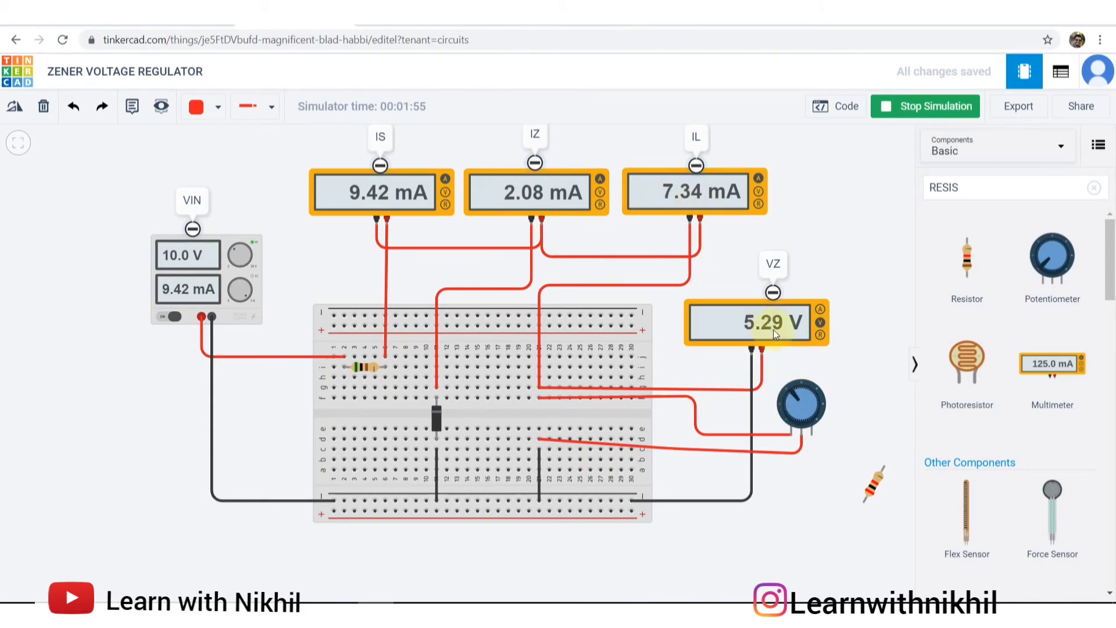
{"action": "key", "text": "alt+Tab"}
{"action": "type", "text": "5"}
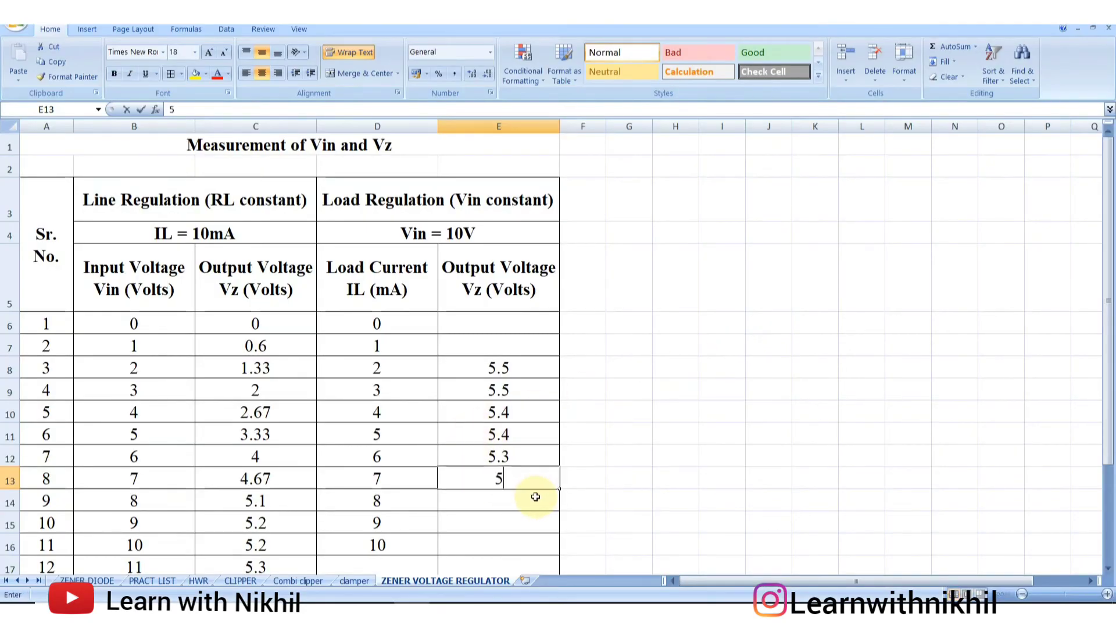
{"action": "type", "text": ".2"}
{"action": "left_click", "coordinate": [535, 497]}
Step: Adjust the Tinkercad potentiometer to a load current of about 8.2 mA and record Vz as 5.2 in E14 of the Excel sheet
{"action": "key", "text": "alt+Tab"}
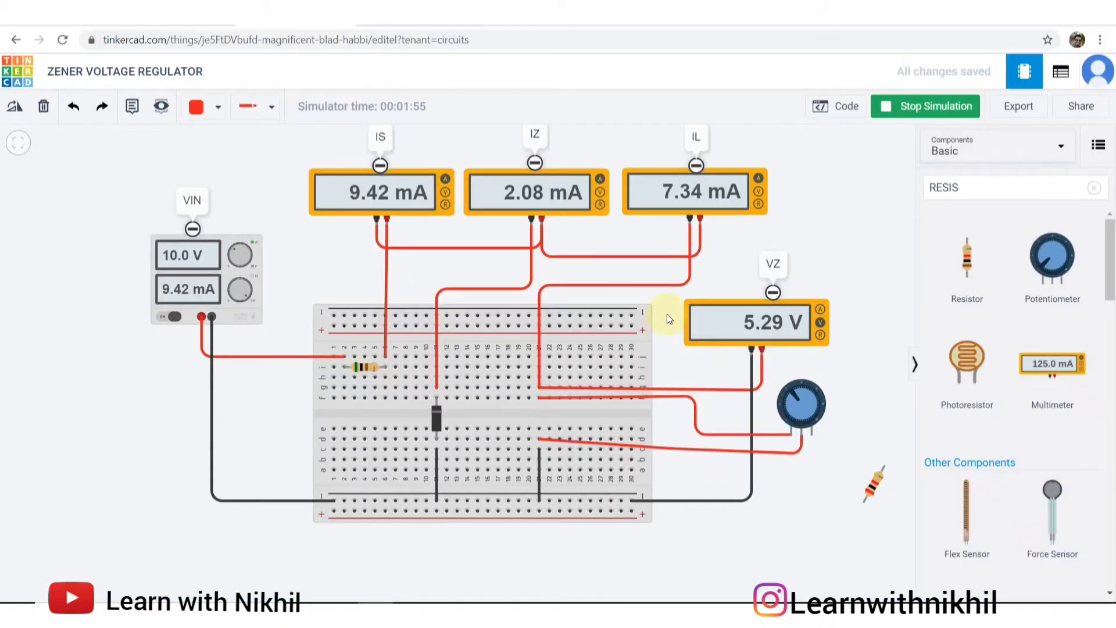
{"action": "left_click_drag", "start_coordinate": [793, 395], "coordinate": [792, 395]}
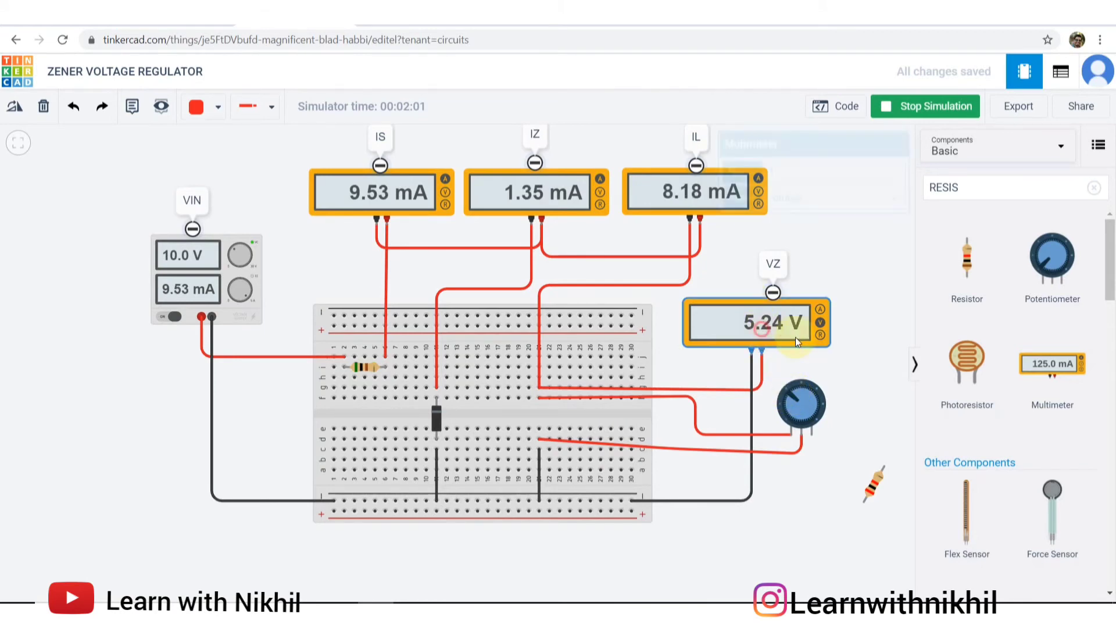
{"action": "key", "text": "alt+Tab"}
{"action": "type", "text": "5."}
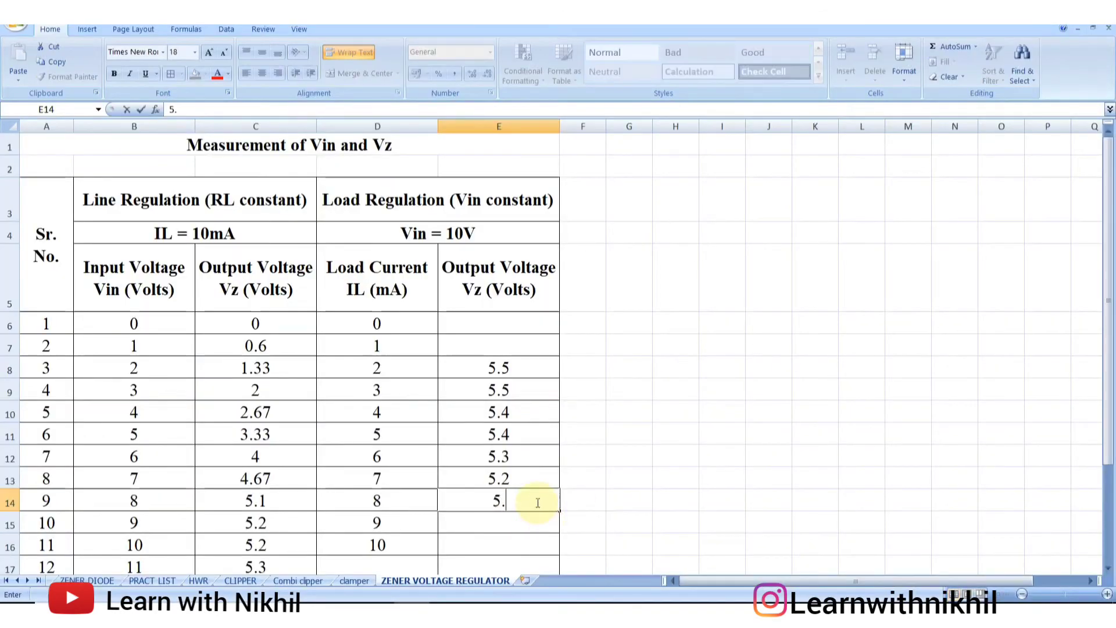
{"action": "key", "text": "Return"}
{"action": "scroll", "coordinate": [528, 520], "scroll_direction": "down", "scroll_amount": 1}
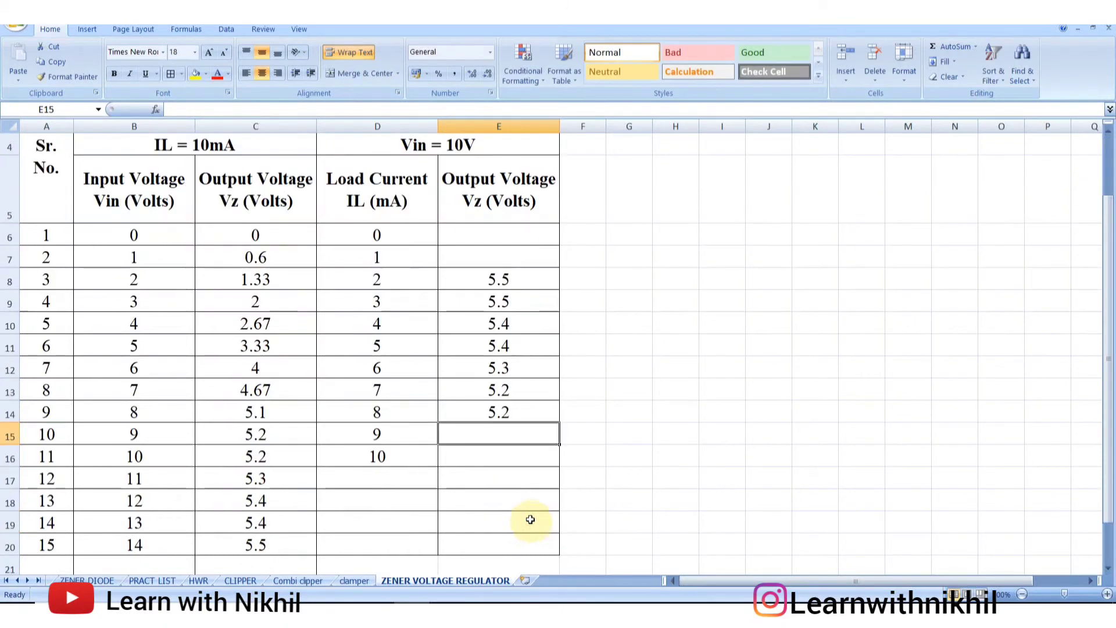
Step: Adjust the Tinkercad potentiometer to a load current of about 9.2 mA and record Vz as 5.1 in E15 and E16 of the Excel sheet
{"action": "key", "text": "alt+Tab"}
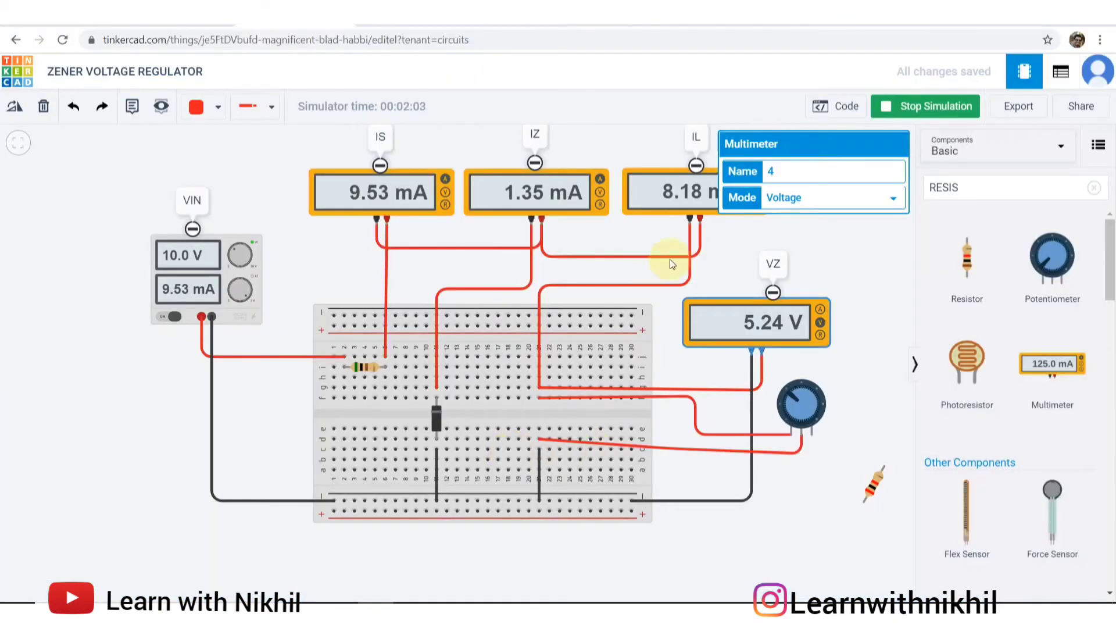
{"action": "key", "text": "alt+Tab"}
{"action": "key", "text": "alt+Tab"}
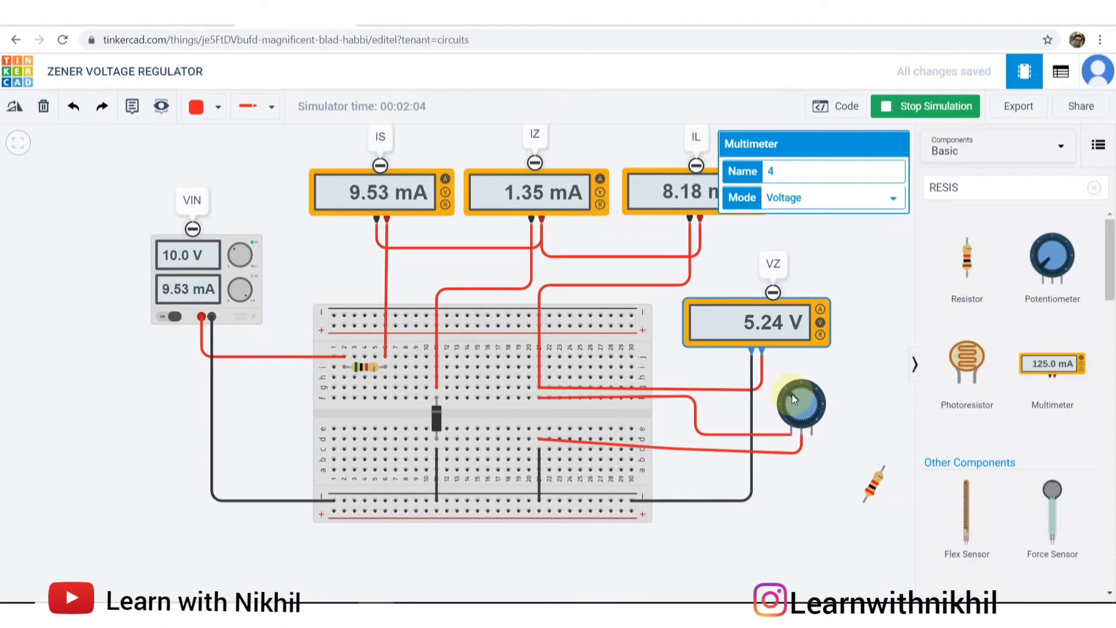
{"action": "left_click_drag", "start_coordinate": [789, 395], "coordinate": [790, 397]}
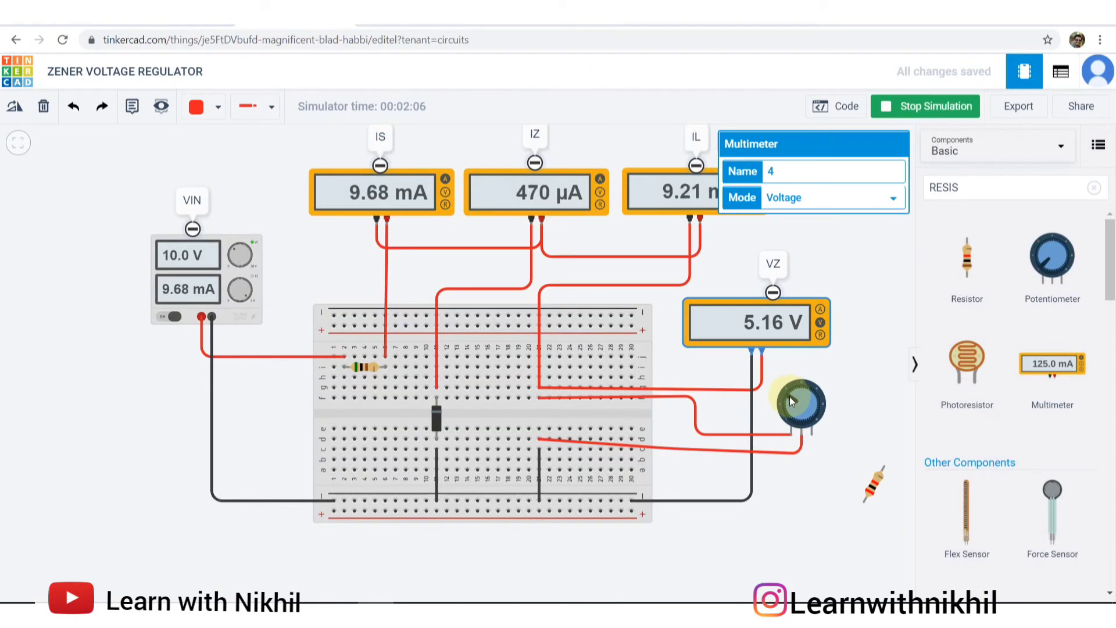
{"action": "key", "text": "alt+Tab"}
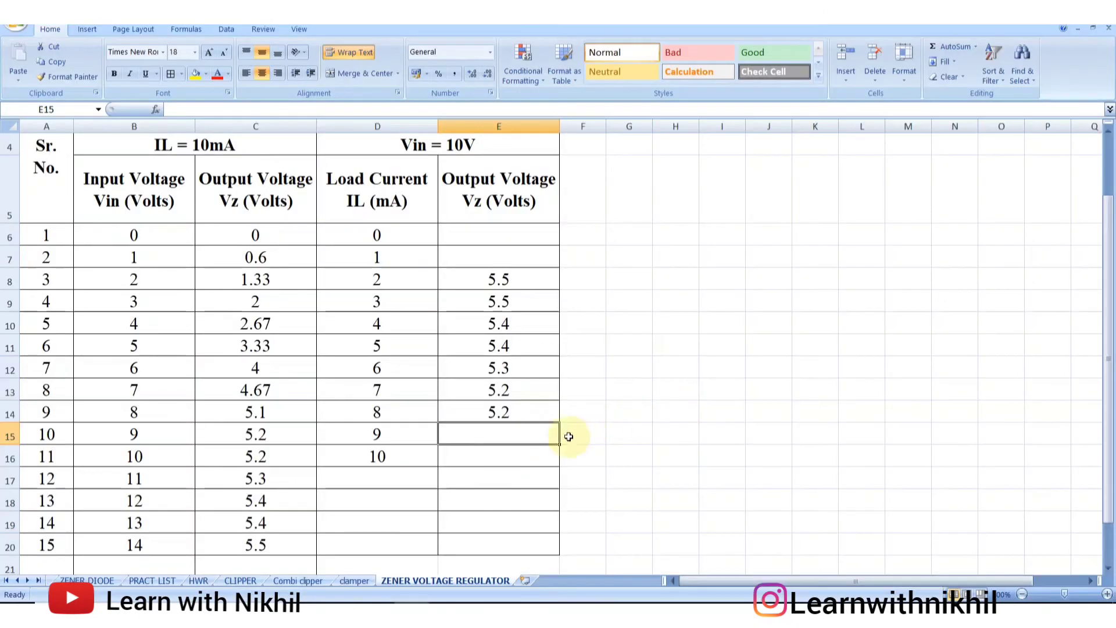
{"action": "type", "text": "5"}
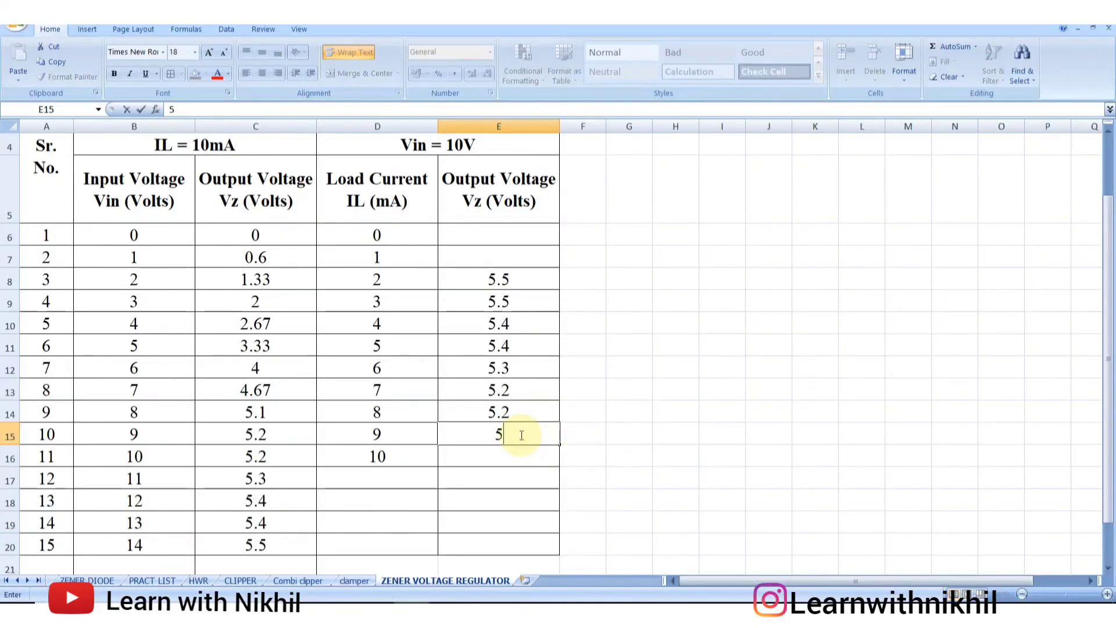
{"action": "type", "text": ".1"}
{"action": "key", "text": "Return"}
{"action": "type", "text": "5."}
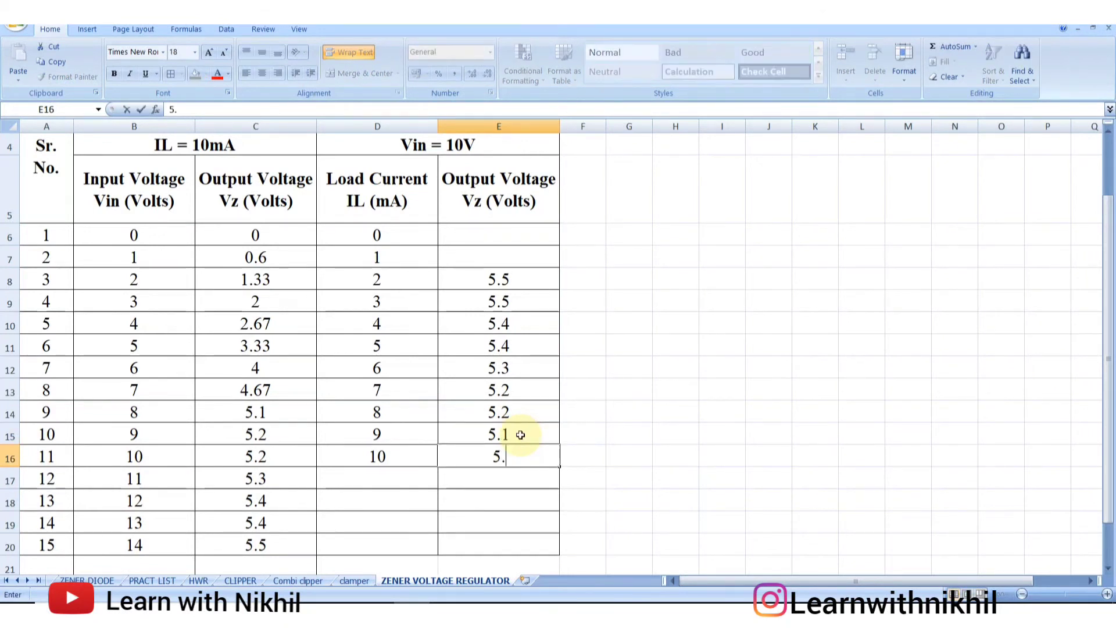
{"action": "left_click", "coordinate": [617, 387]}
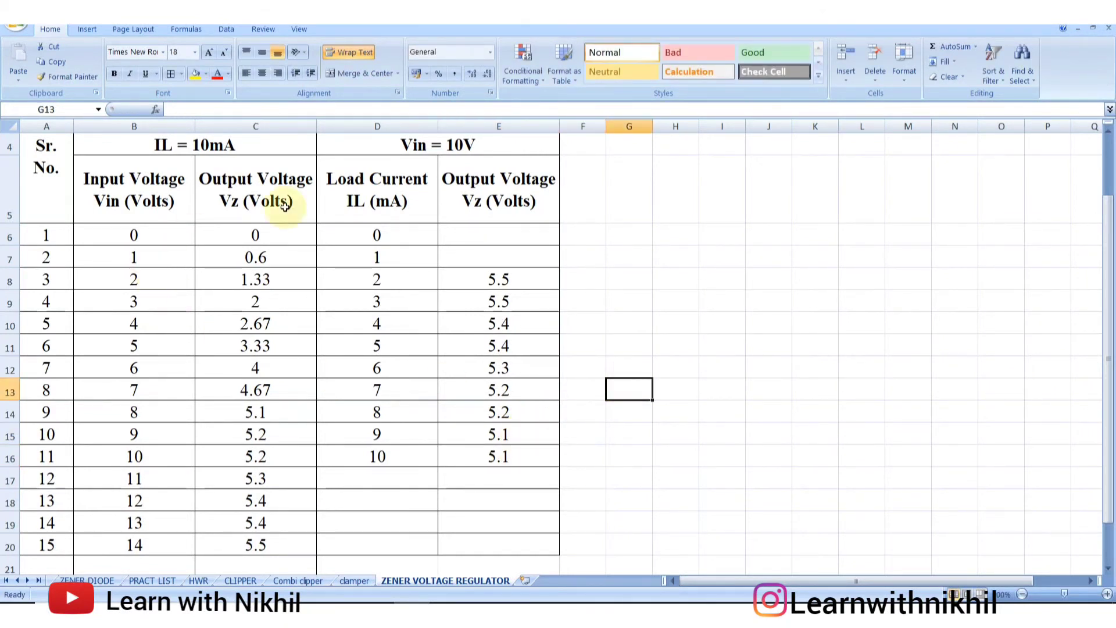
Step: Review the completed Load Regulation and Line Regulation readings by selecting each table section from its heading down
{"action": "scroll", "coordinate": [430, 169], "scroll_direction": "up", "scroll_amount": 1}
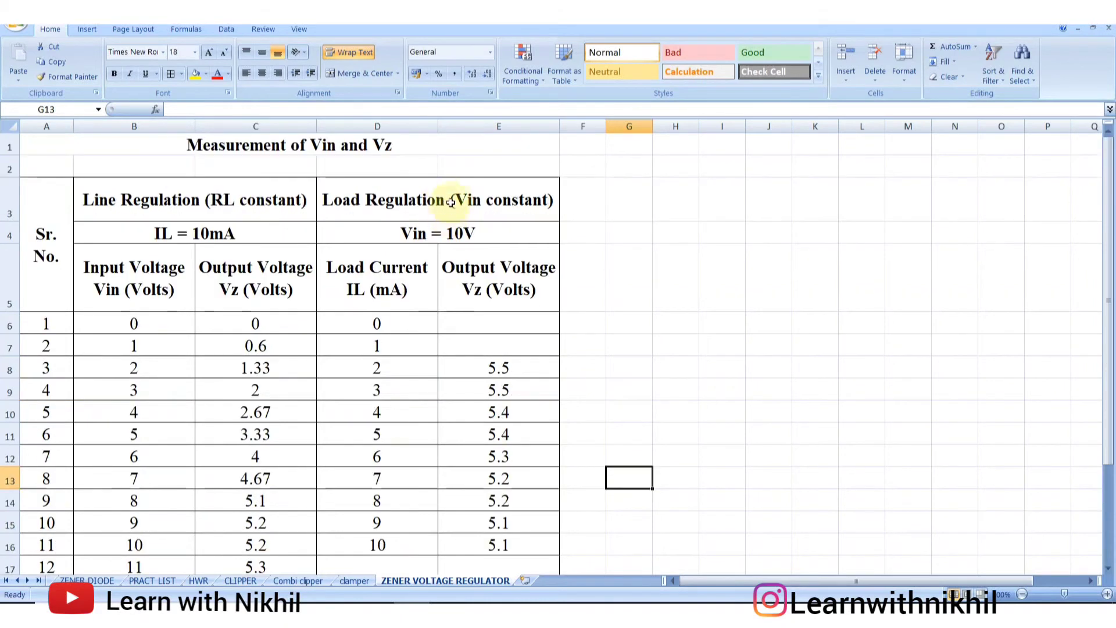
{"action": "left_click_drag", "start_coordinate": [448, 195], "coordinate": [425, 545]}
{"action": "left_click_drag", "start_coordinate": [165, 192], "coordinate": [164, 565]}
{"action": "scroll", "coordinate": [456, 404], "scroll_direction": "down", "scroll_amount": 2}
{"action": "scroll", "coordinate": [461, 399], "scroll_direction": "up", "scroll_amount": 2}
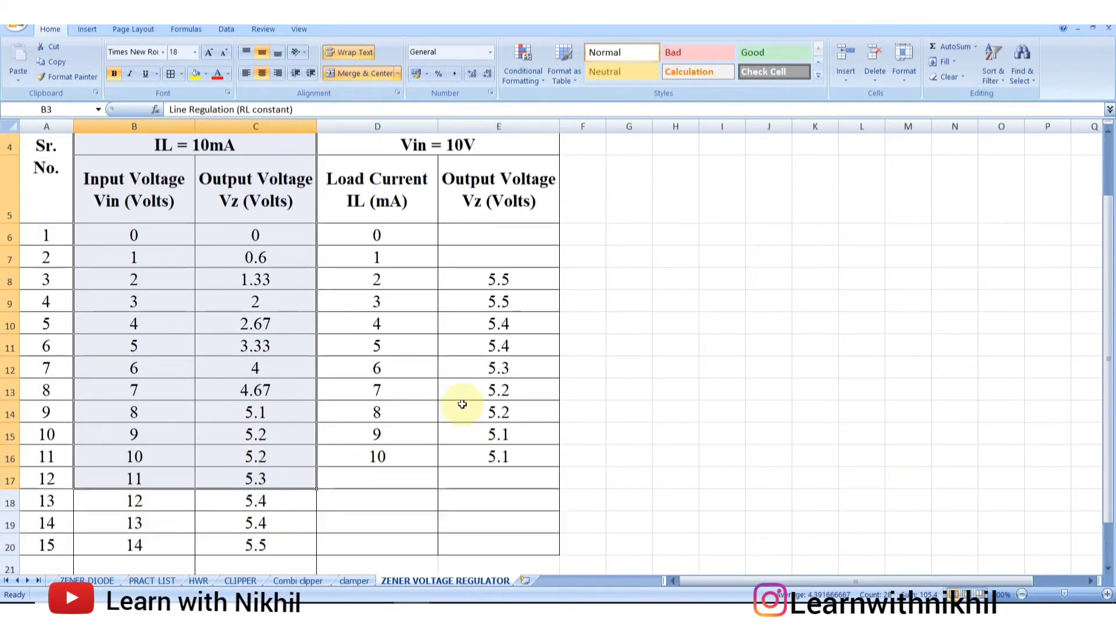
{"action": "left_click", "coordinate": [424, 352]}
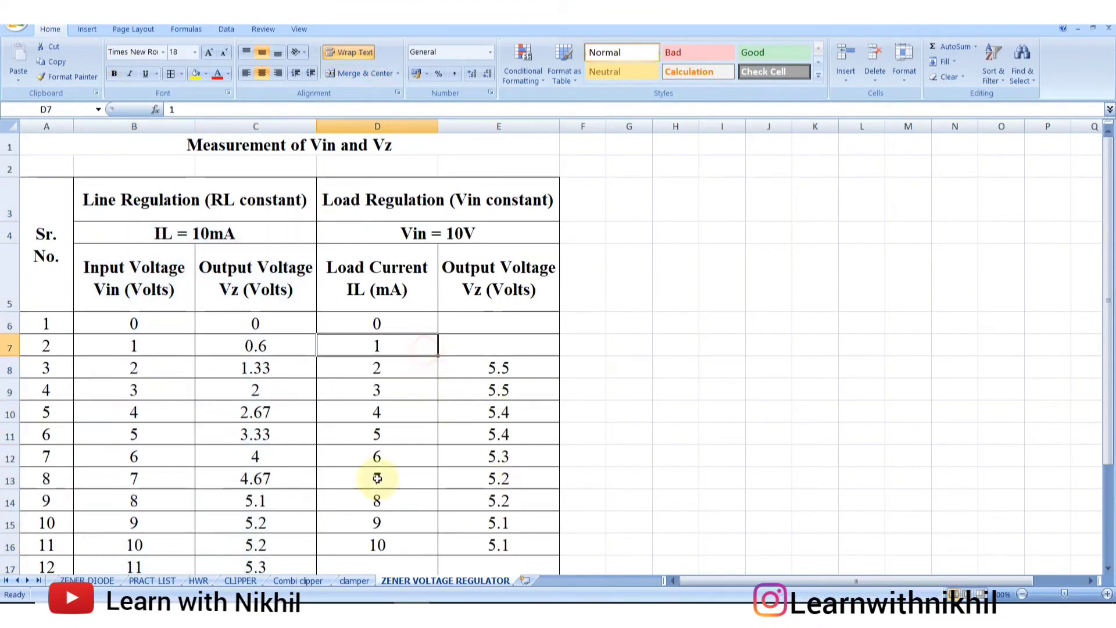